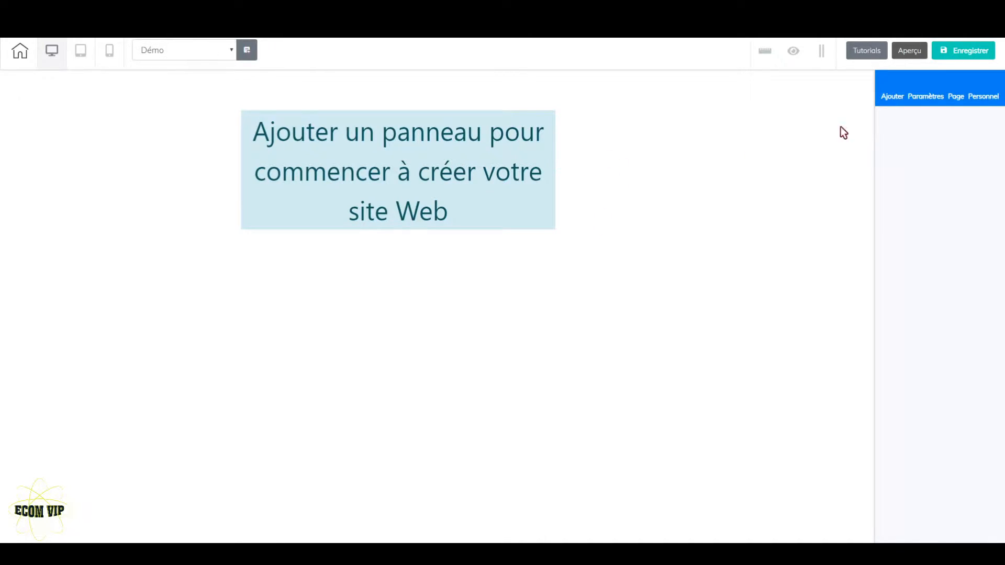
Add a blank panel to the empty Démo page
left_click(890, 102)
left_click(897, 149)
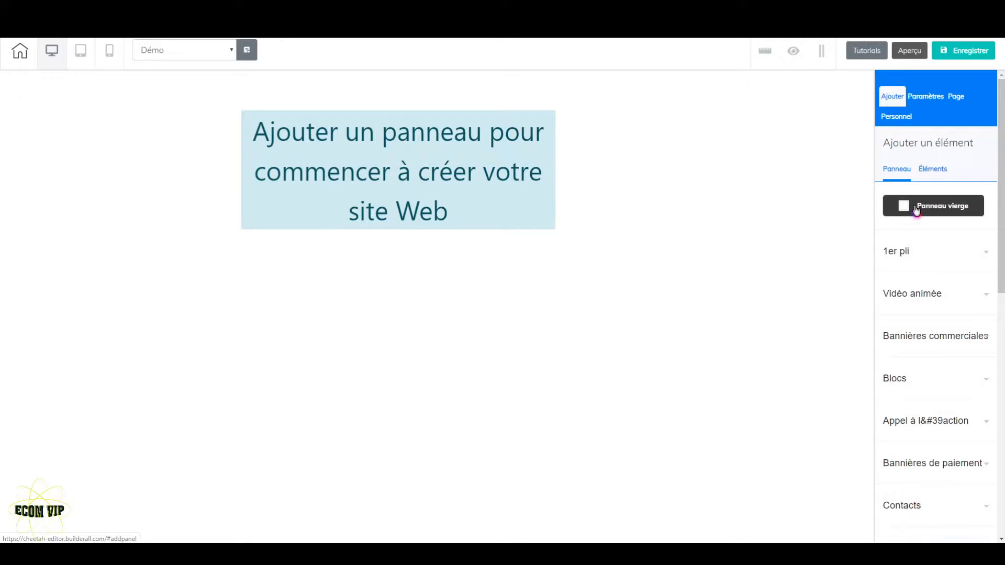
left_click(951, 209)
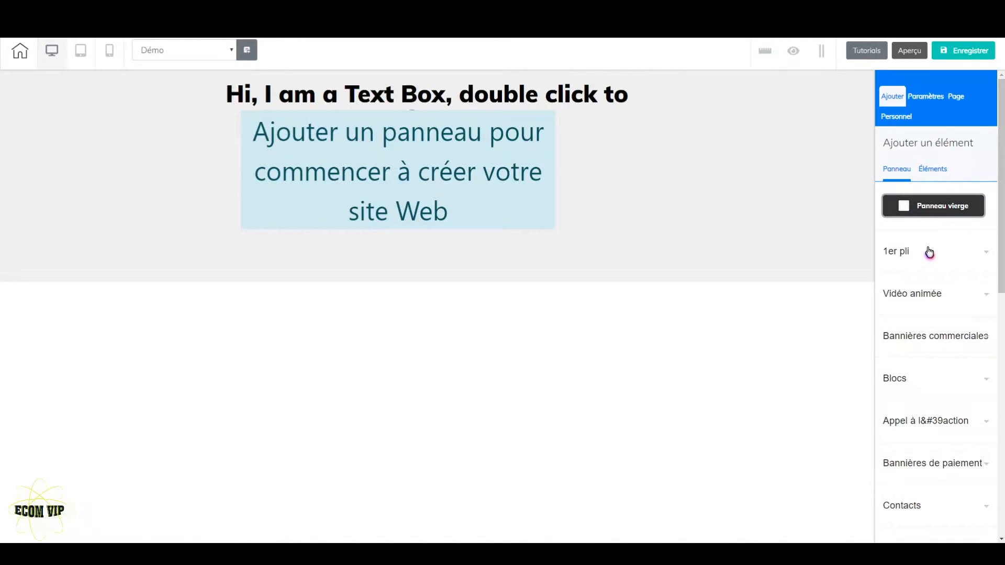
Delete the default text box from the new panel and confirm the deletion
left_click(587, 116)
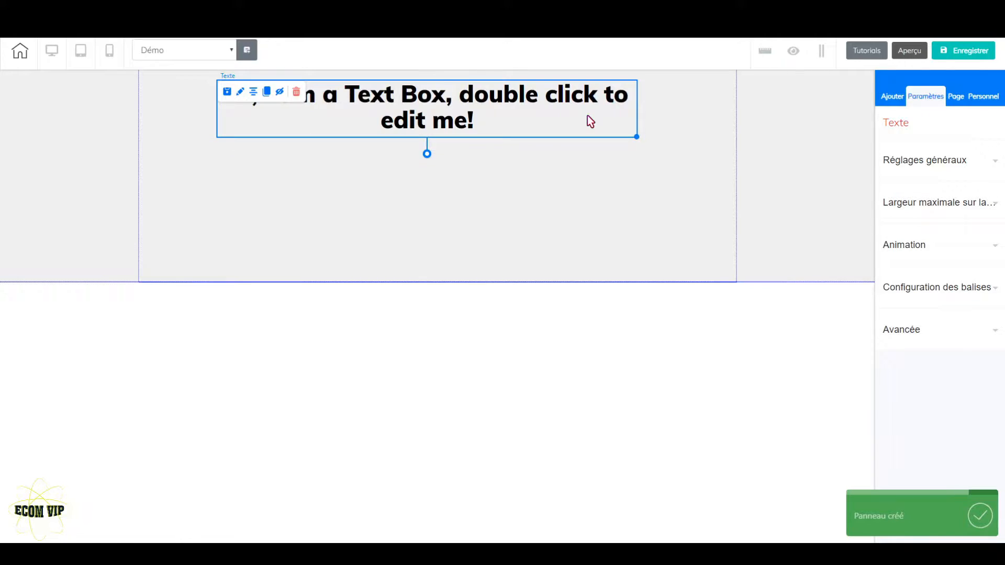
key("Delete")
left_click(539, 304)
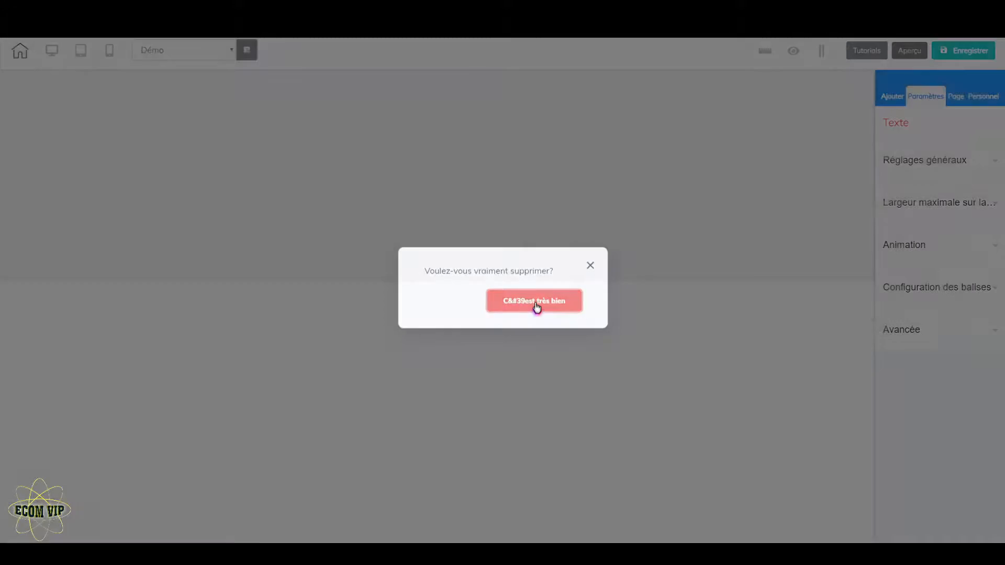
Enlarge the panel and set its size to 920
left_click_drag(441, 285, 440, 542)
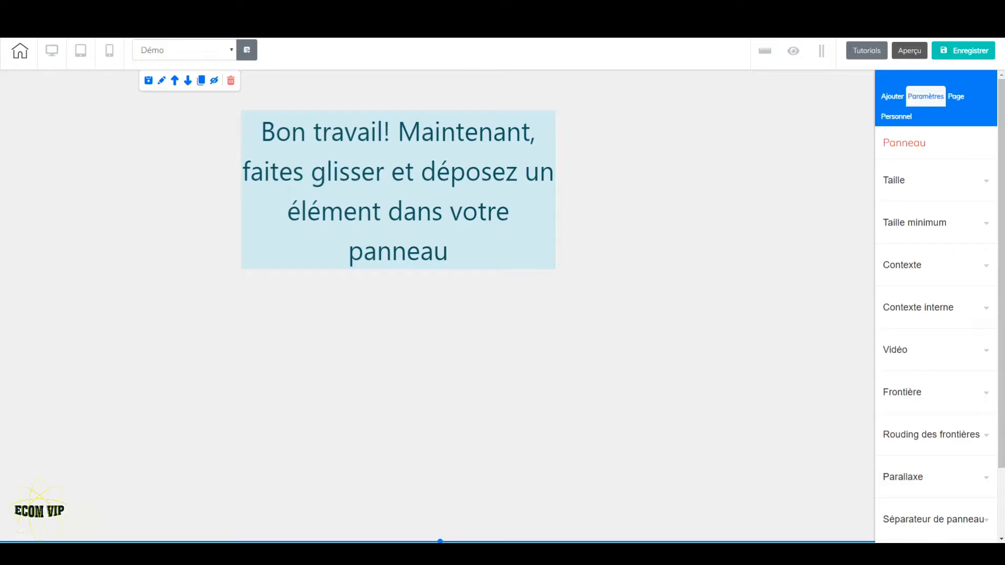
left_click(936, 189)
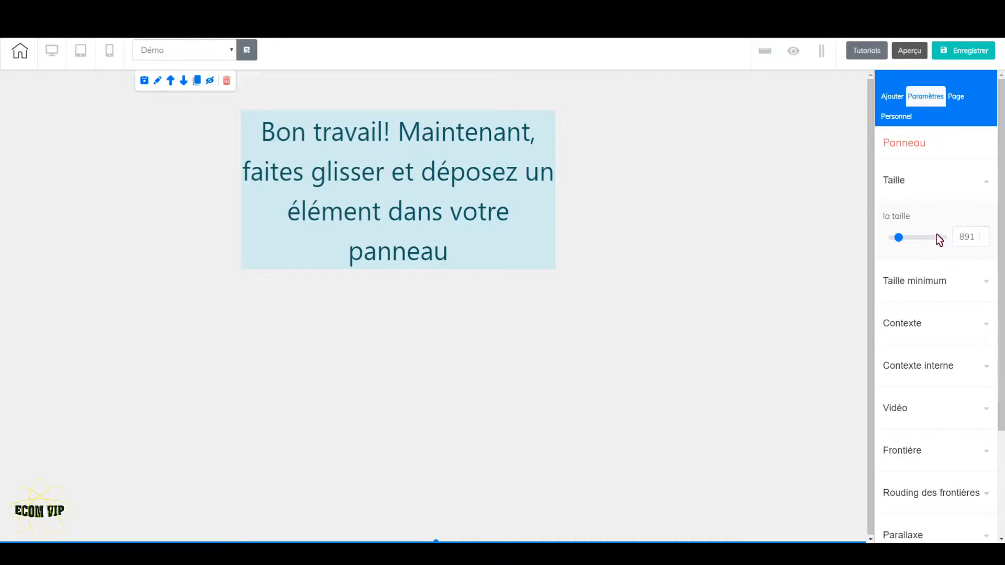
left_click(984, 234)
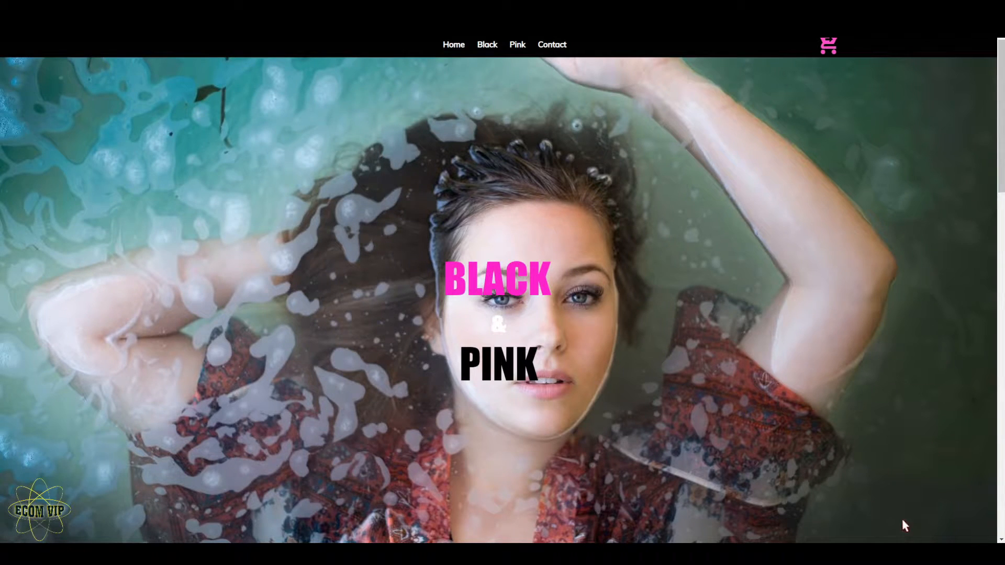
Examine the hero banner of the finished Black & Pink example site, then return to the page editor
scroll(502, 290, "down", 3)
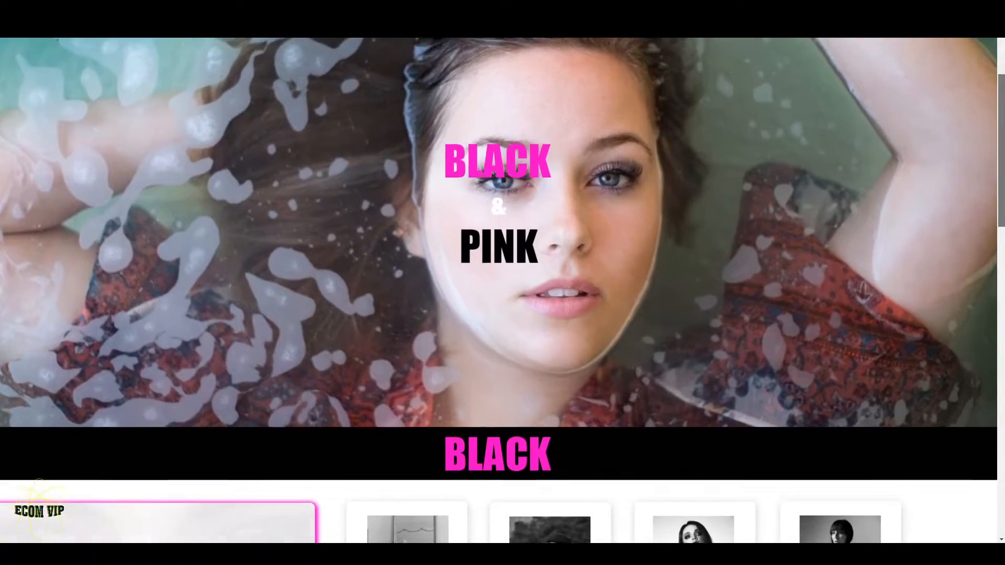
scroll(502, 291, "up", 3)
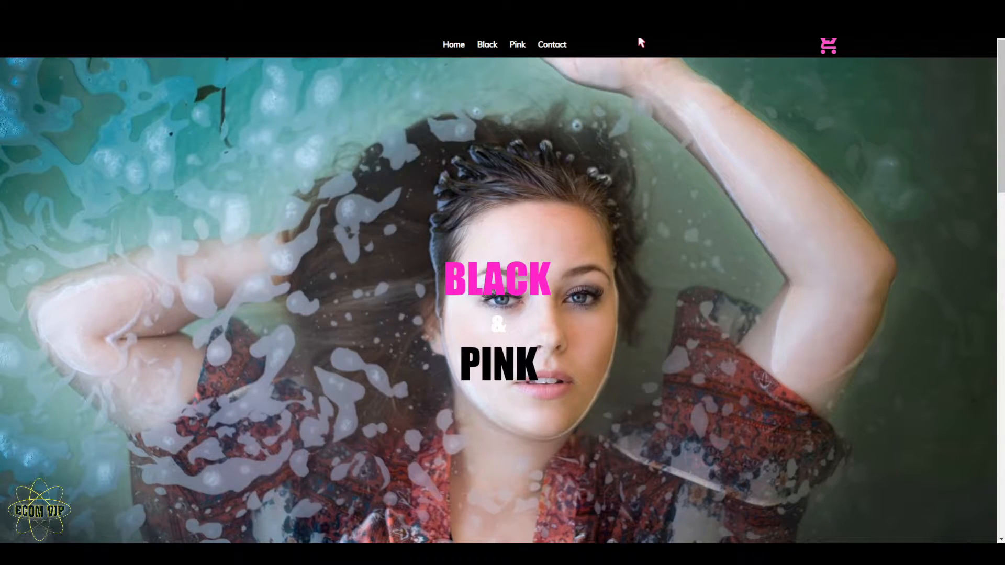
mouse_move(1001, 115)
left_mouse_down()
mouse_move(1001, 458)
mouse_move(1001, 115)
left_mouse_up()
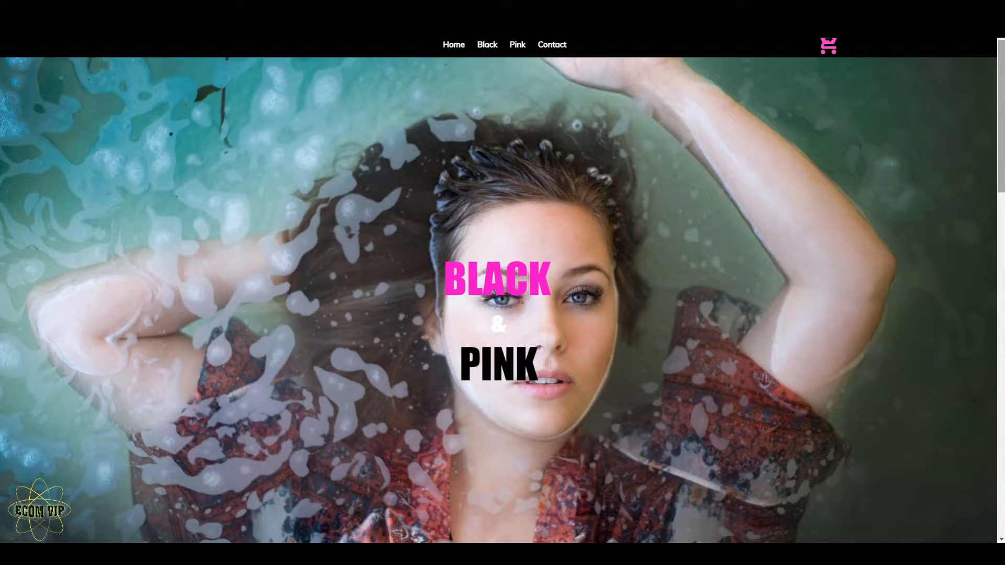
left_click(309, 9)
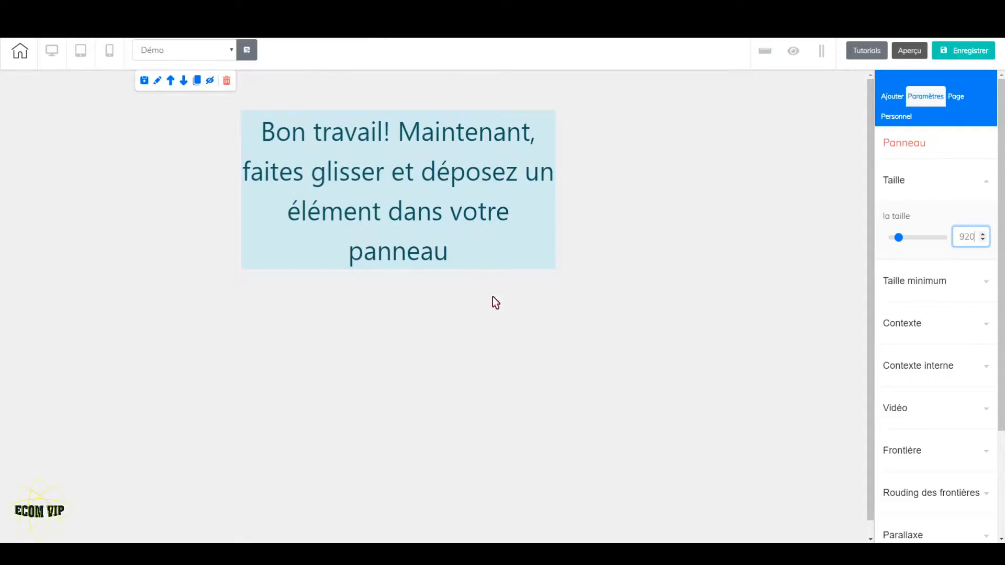
Set the panel's background image to attractive-1866858_1920 from the B&P folder
left_click(582, 344)
left_click(945, 328)
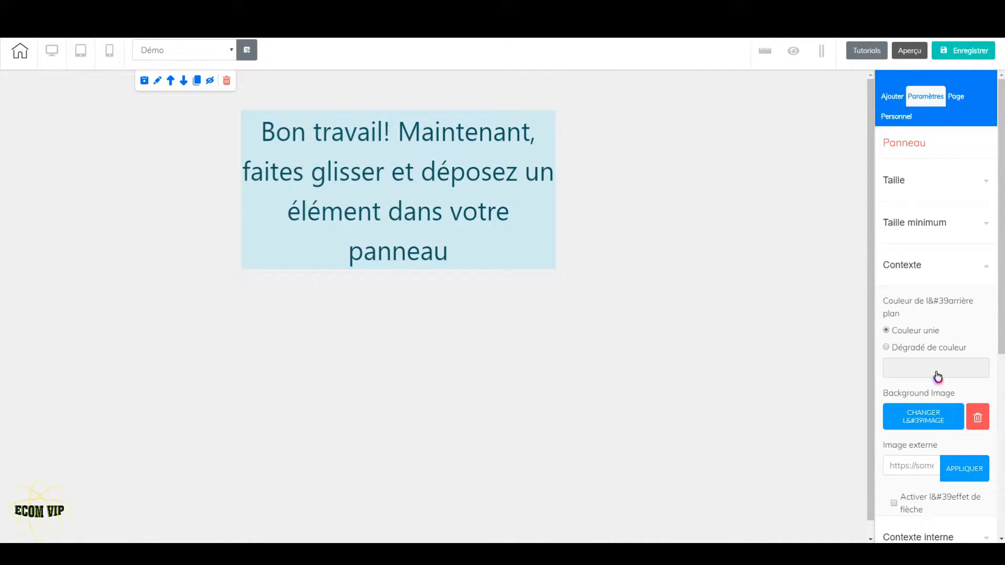
left_click(938, 420)
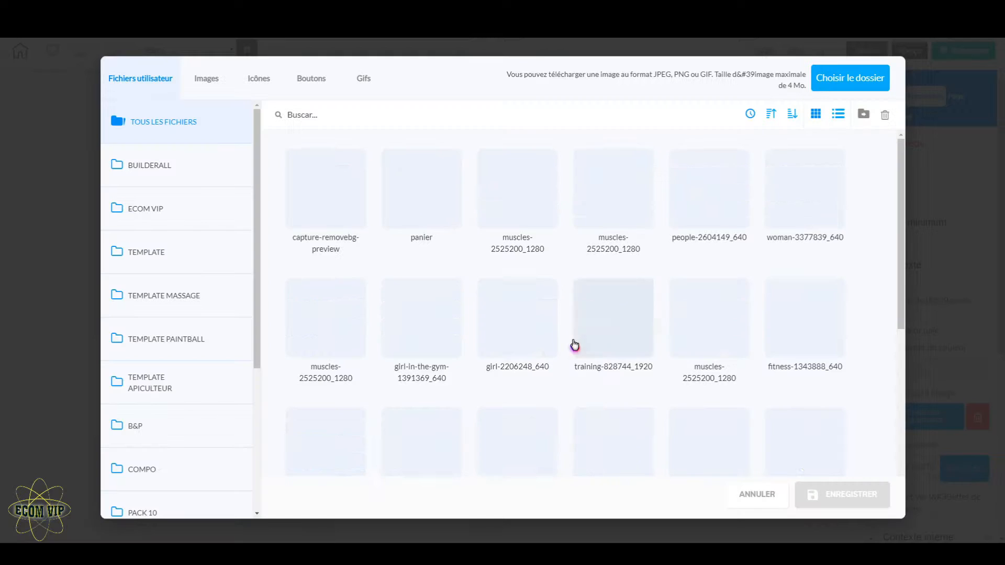
left_click(141, 434)
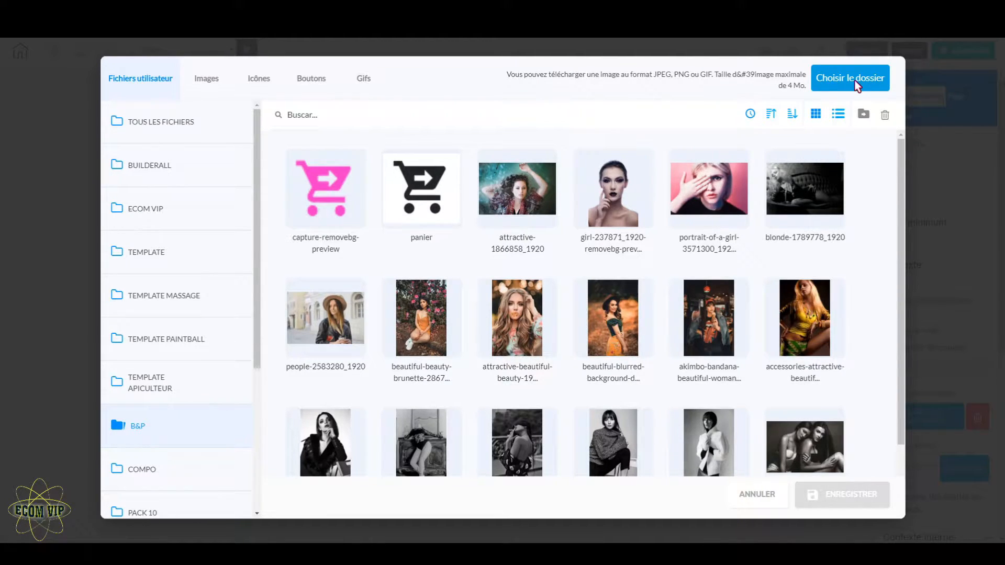
mouse_move(637, 178)
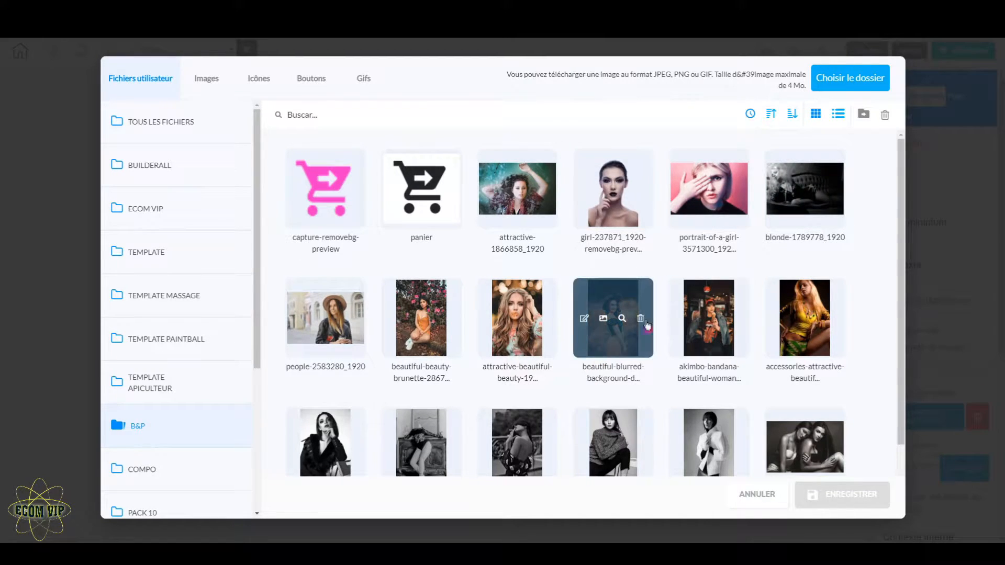
left_click(521, 168)
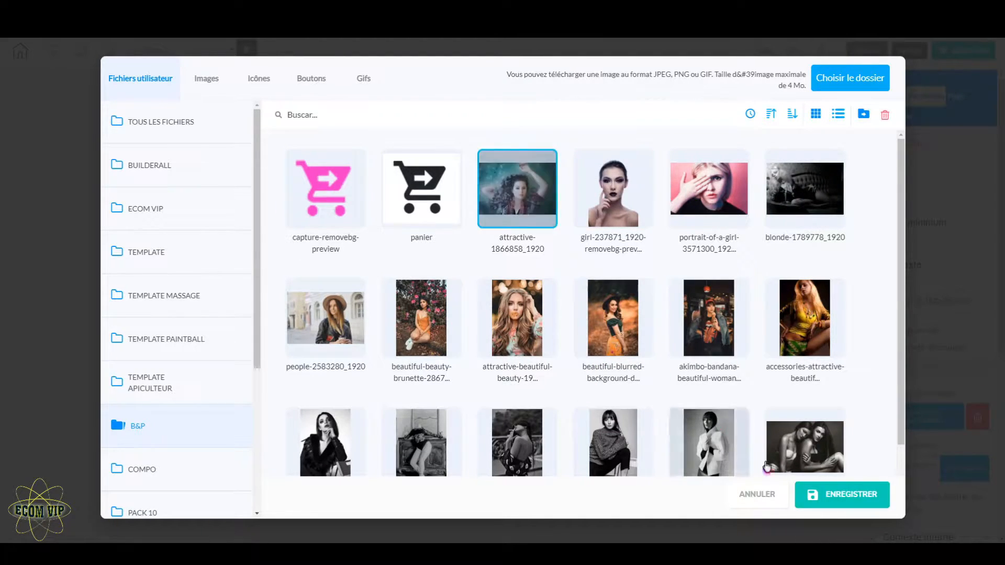
left_click(857, 496)
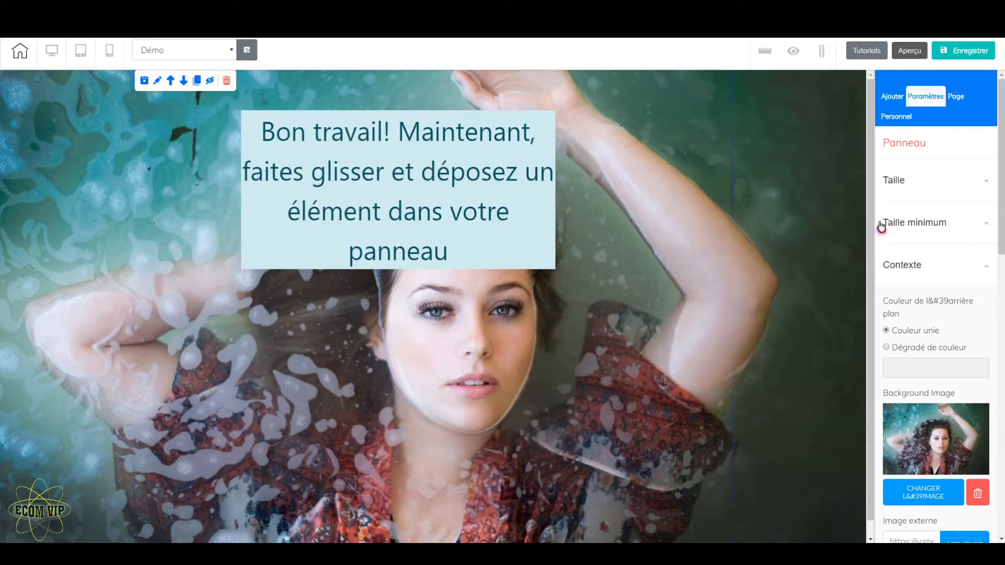
Place a Titre H1 text element in the upper middle of the panel
left_click(892, 96)
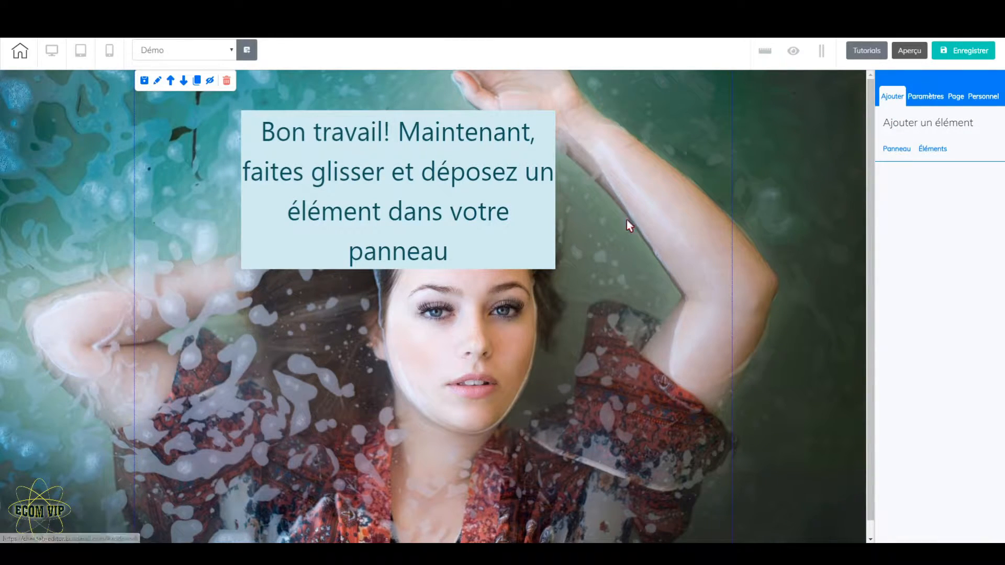
left_click(939, 151)
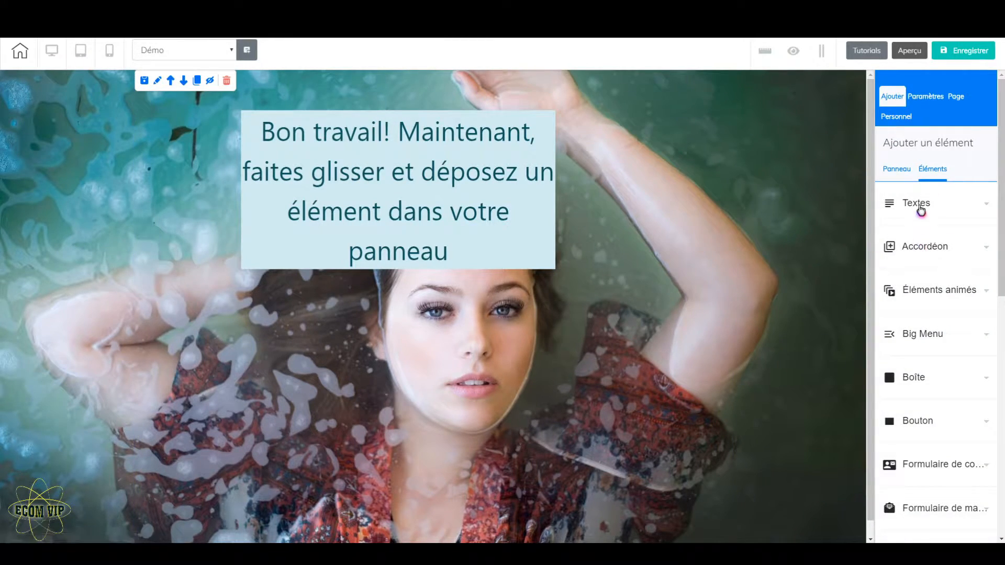
left_click(919, 206)
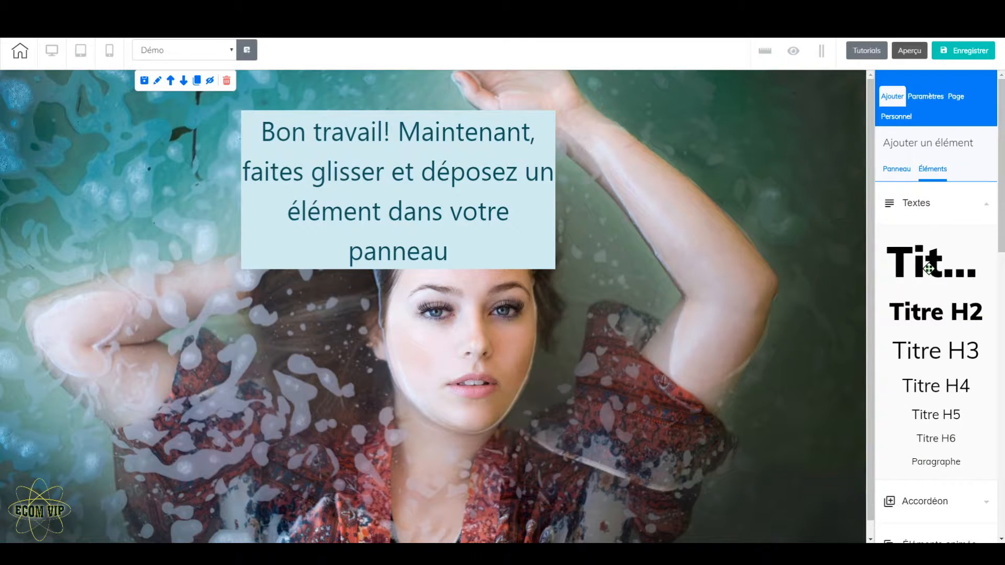
left_click_drag(928, 269, 433, 243)
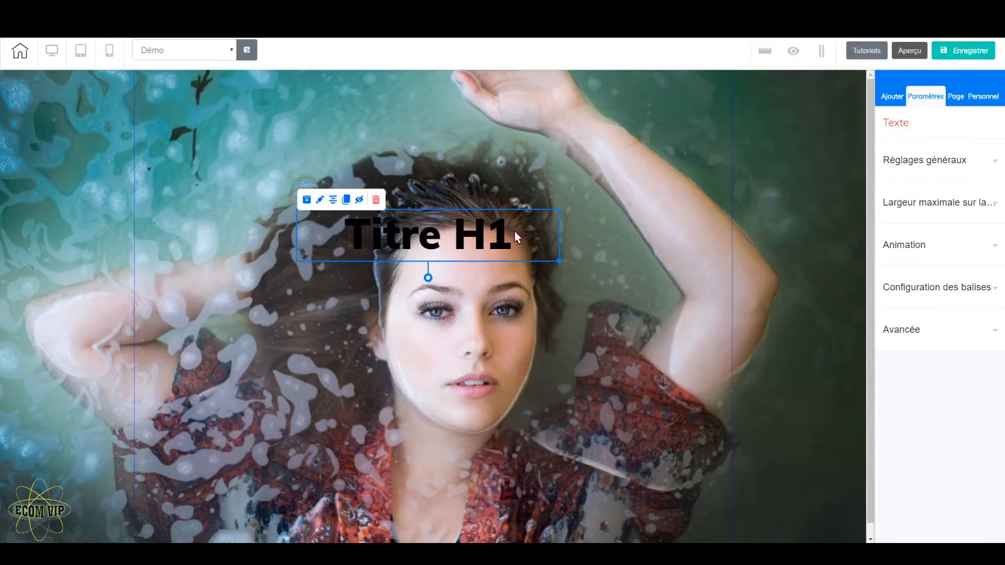
Replace the H1 title's text with "BLACK", "&" and "PINK" on three separate lines
double_click(522, 234)
left_click_drag(522, 234, 324, 234)
type("BLACK")
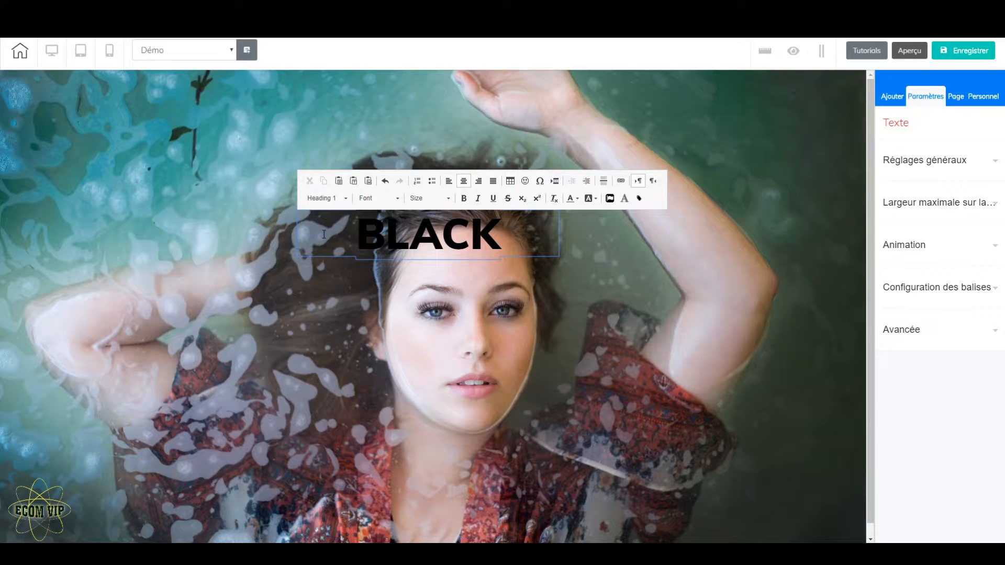
Set the font size of the whole three-line title to 80
left_click_drag(484, 327, 332, 240)
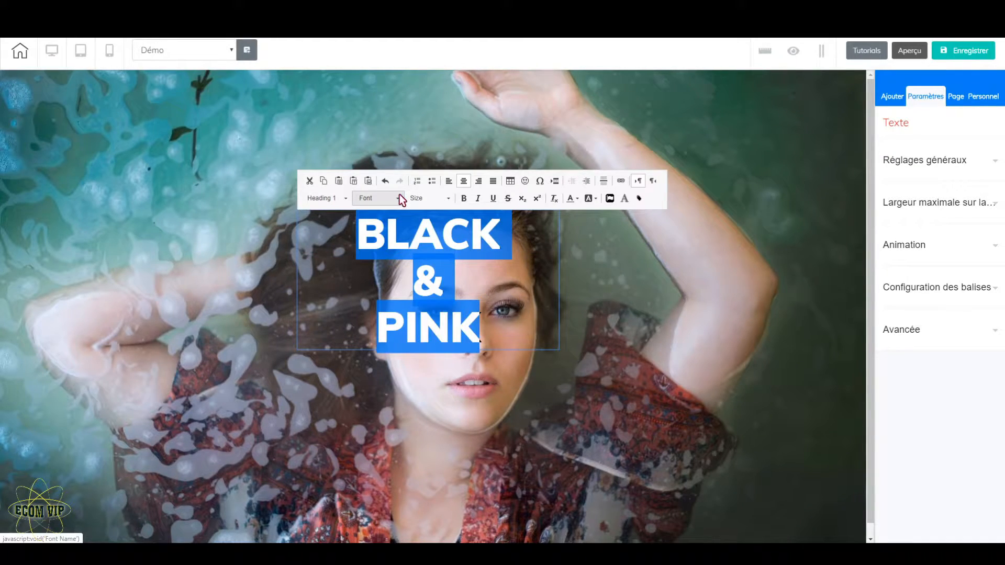
left_click(451, 204)
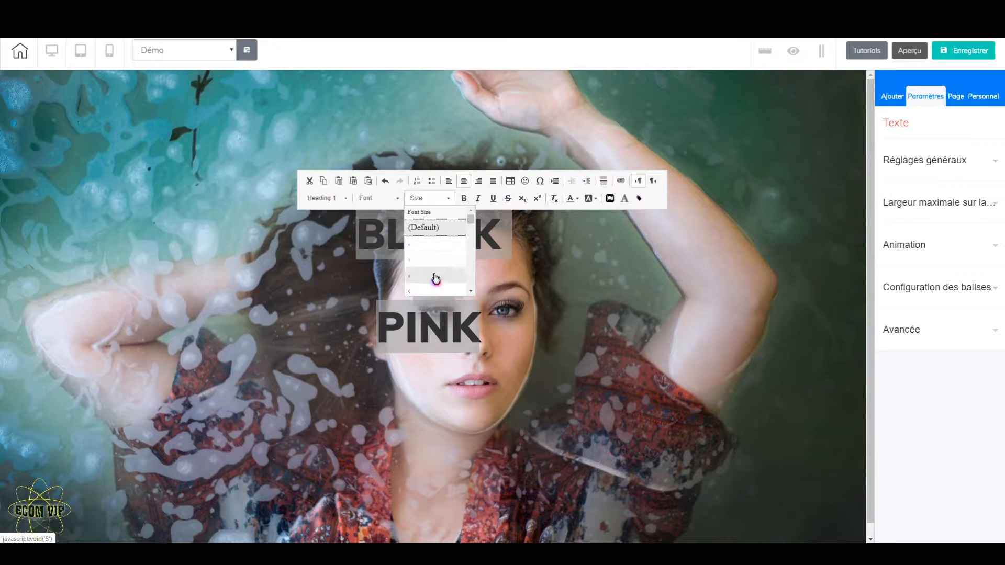
scroll(435, 278, "down", 10)
scroll(435, 278, "down", 8)
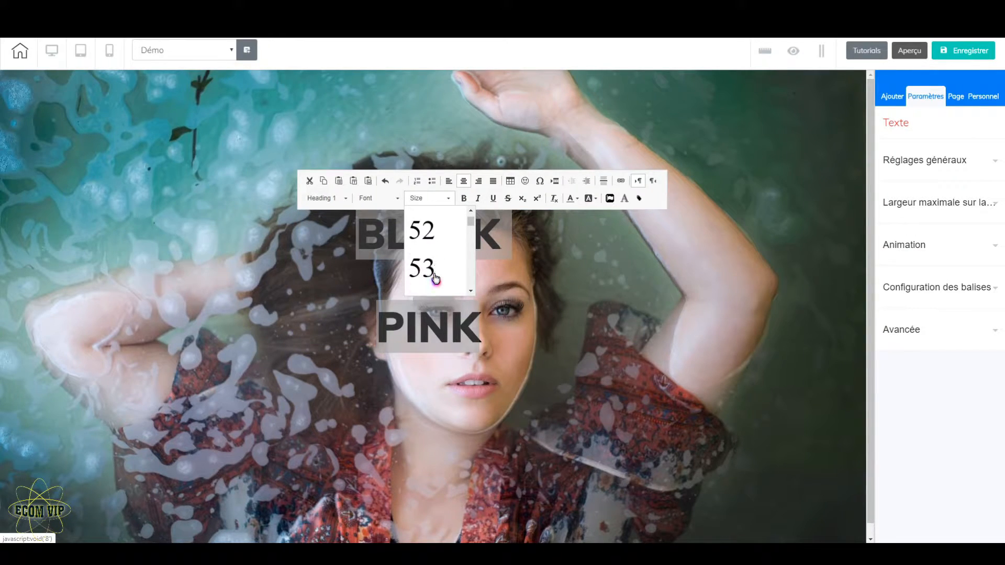
scroll(436, 278, "down", 7)
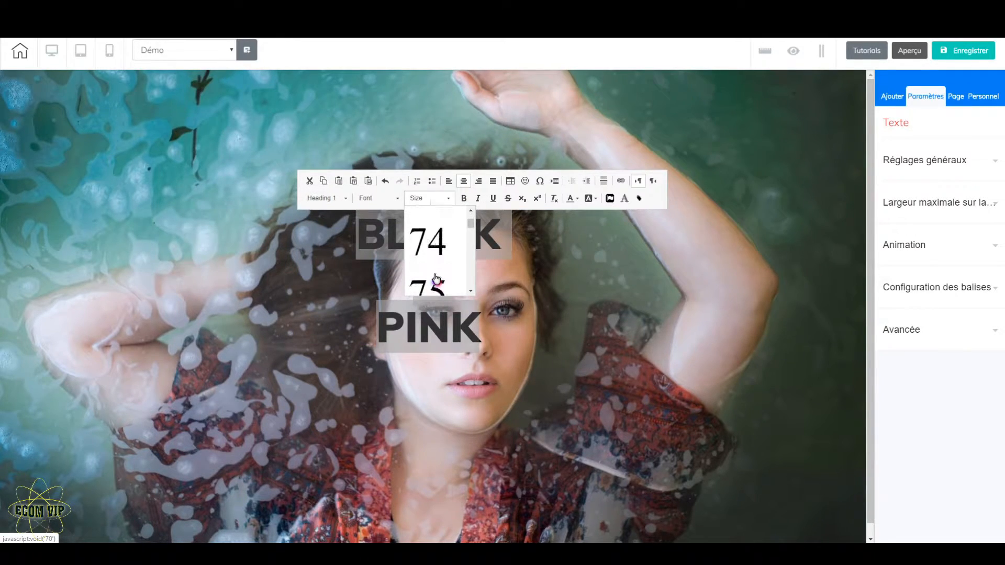
scroll(436, 278, "down", 2)
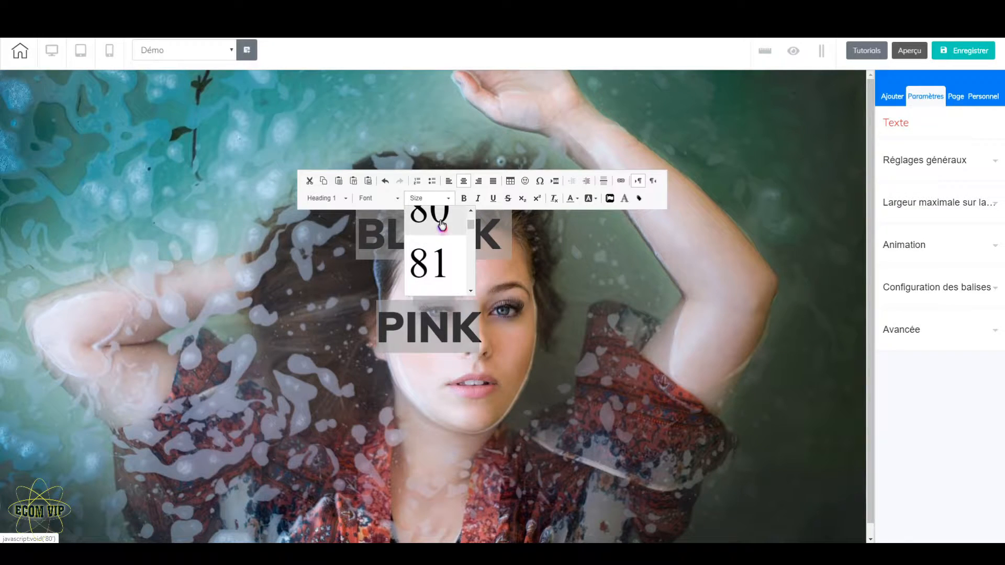
left_click(437, 226)
Change the font of the whole title to Impact and close the text editing
left_click(398, 198)
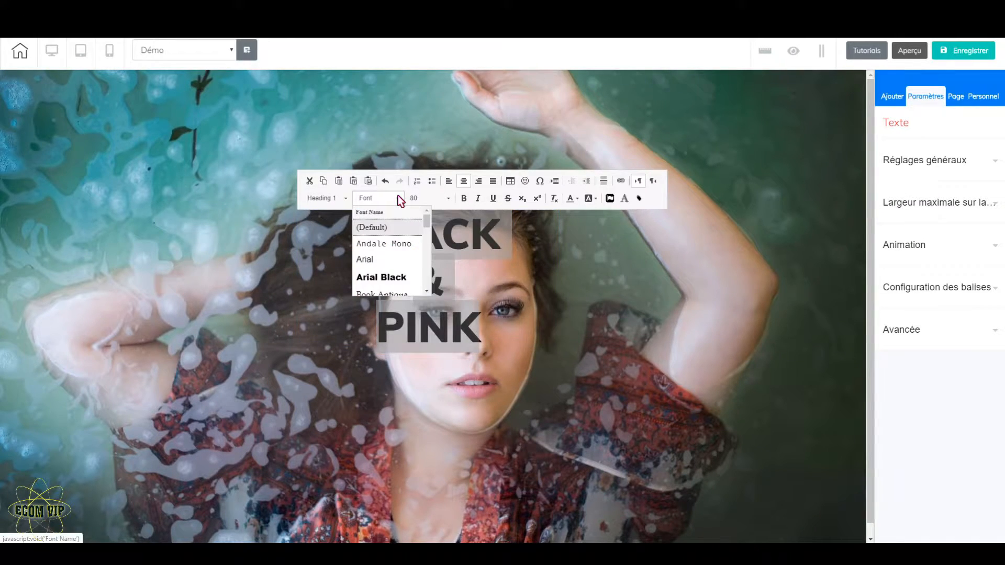
scroll(400, 260, "down", 2)
left_click(372, 289)
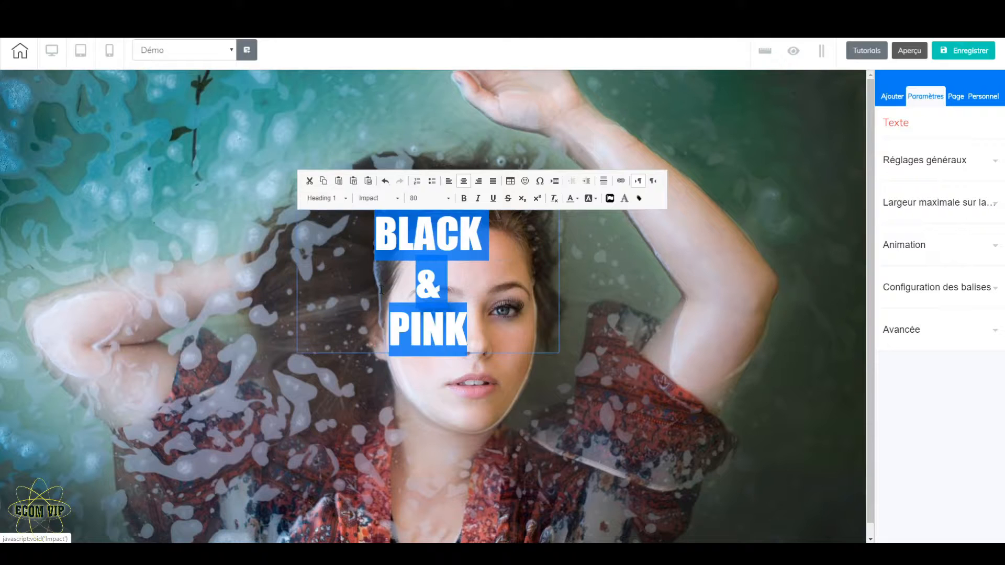
left_click(618, 315)
Colour the word "BLACK" in the title pink (#ff33cc), matching the example site
left_click(498, 292)
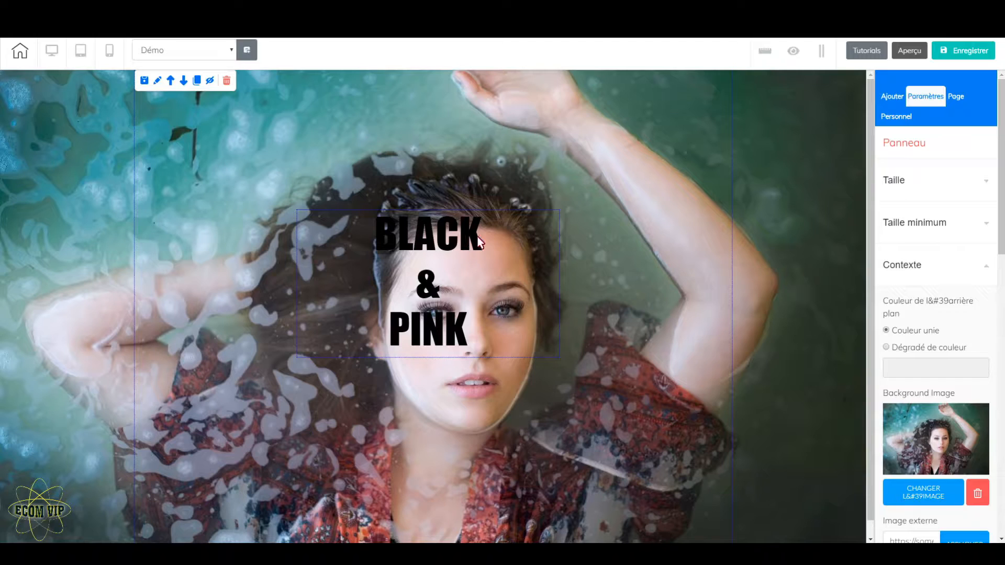
left_click(478, 237)
left_click(479, 236)
left_click_drag(481, 237, 375, 236)
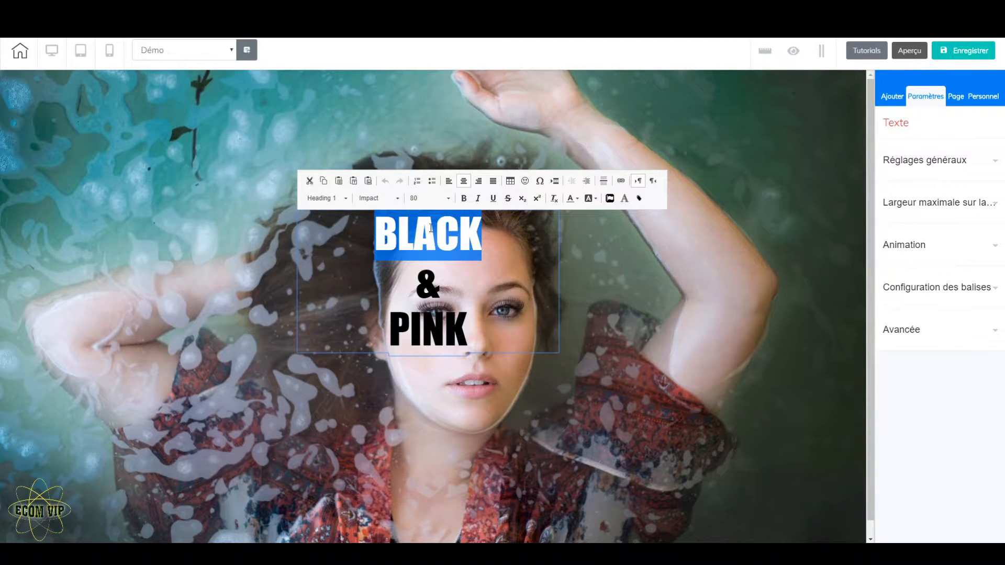
left_click(577, 200)
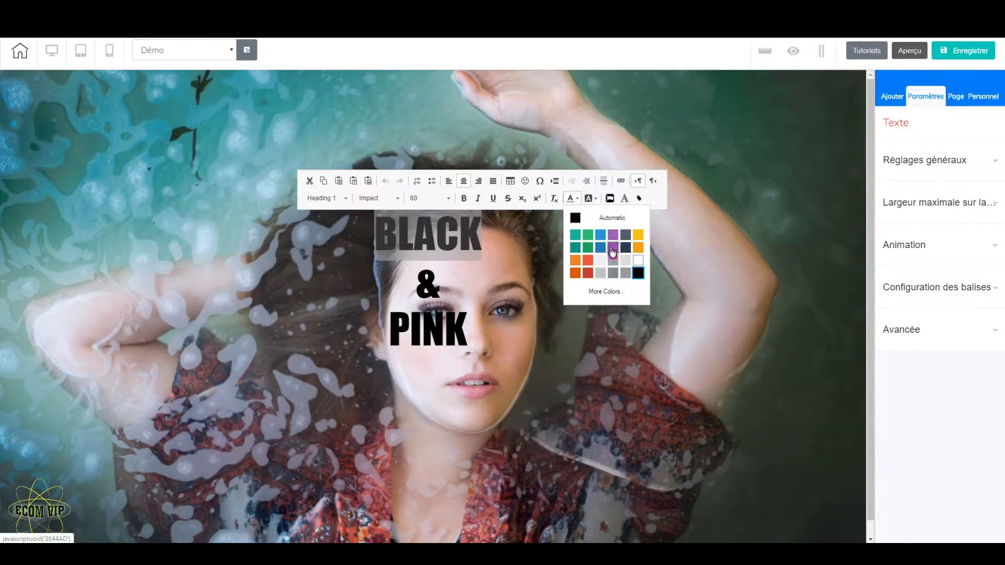
left_click(604, 292)
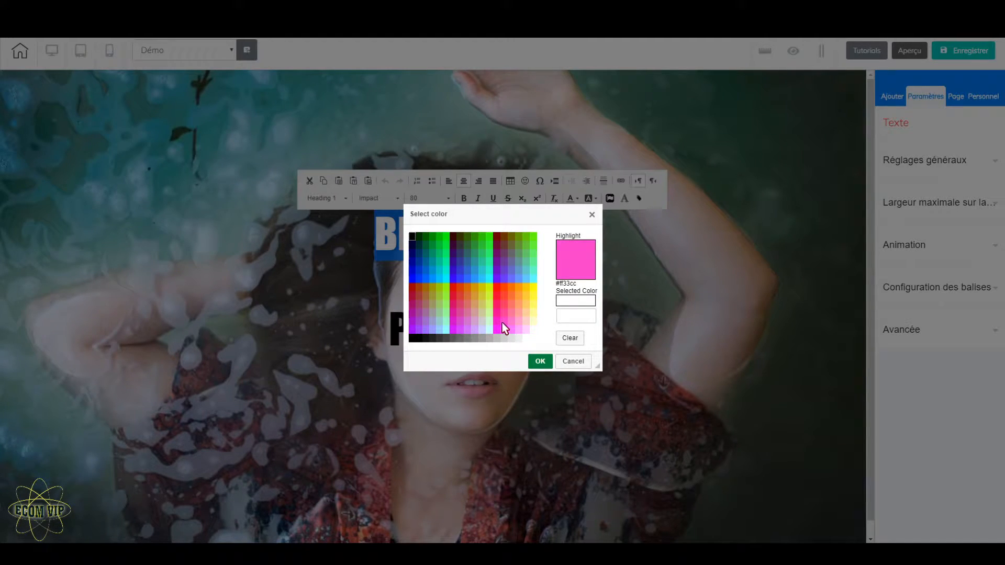
left_click(502, 323)
left_click(542, 362)
left_click(607, 343)
Colour the "&" in the hero title white and close the text editing
left_click(431, 293)
left_click(430, 293)
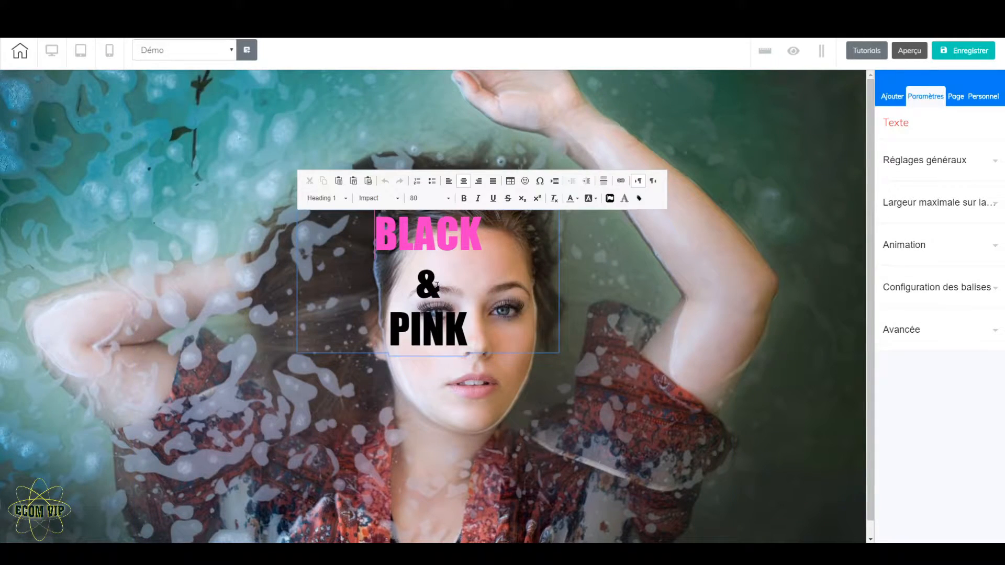
double_click(425, 289)
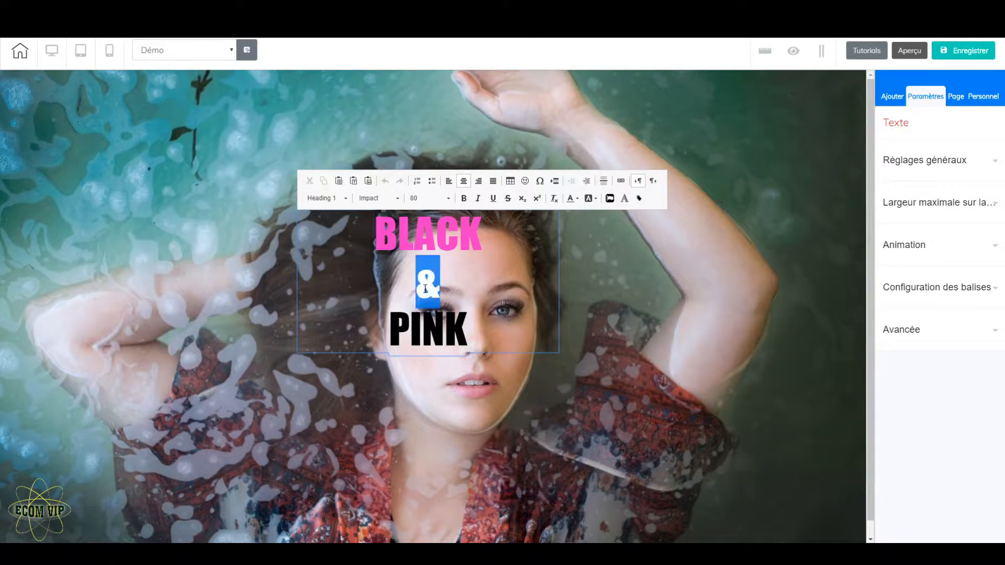
left_click(578, 199)
left_click(638, 263)
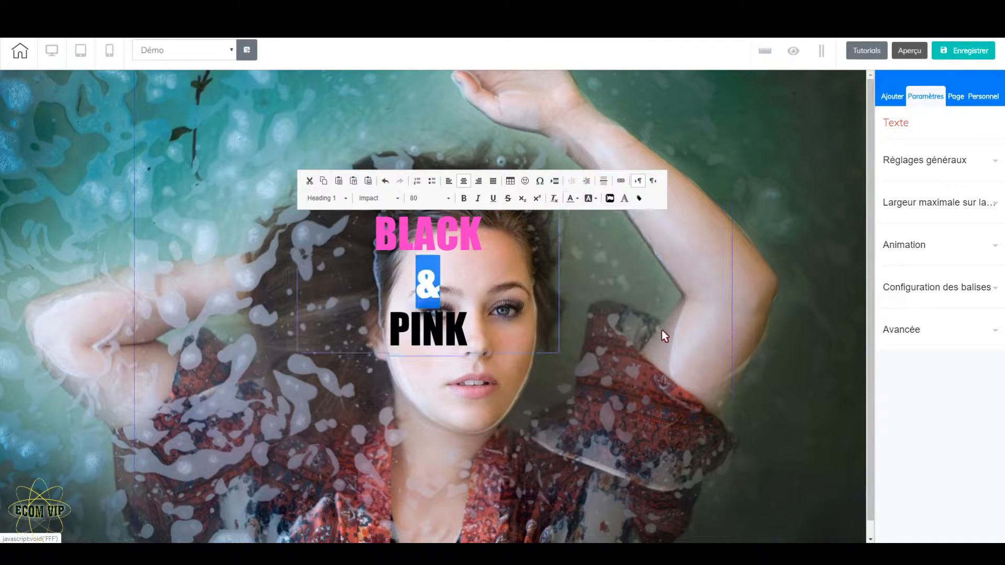
left_click(564, 446)
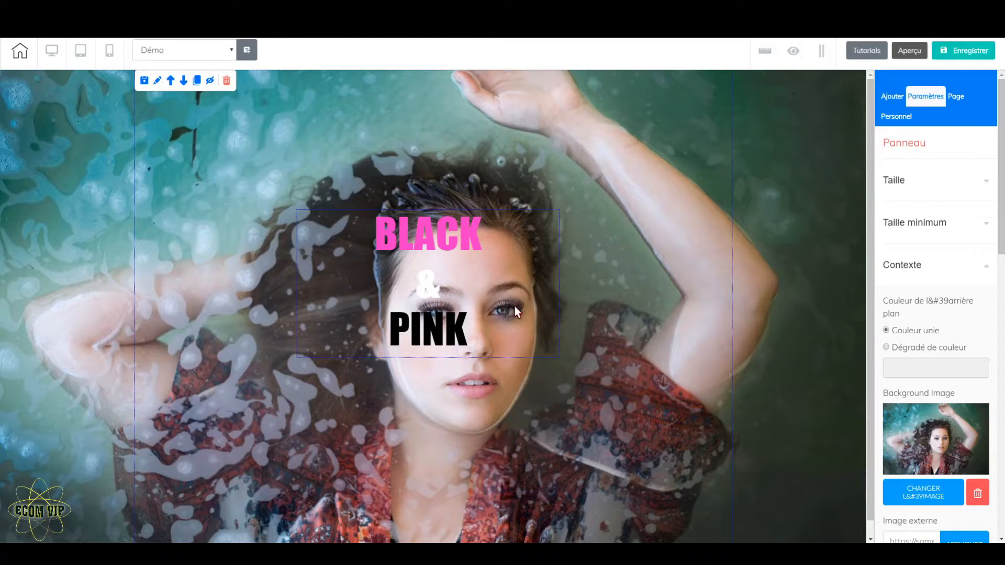
Move the three-line title slightly lower and centre it horizontally in the hero panel
left_click(486, 332)
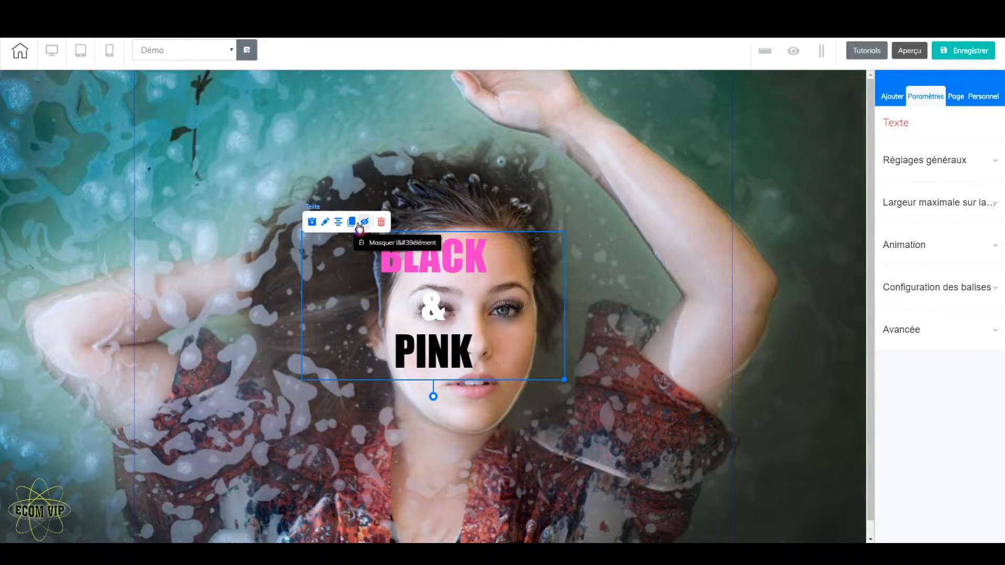
left_click(648, 275)
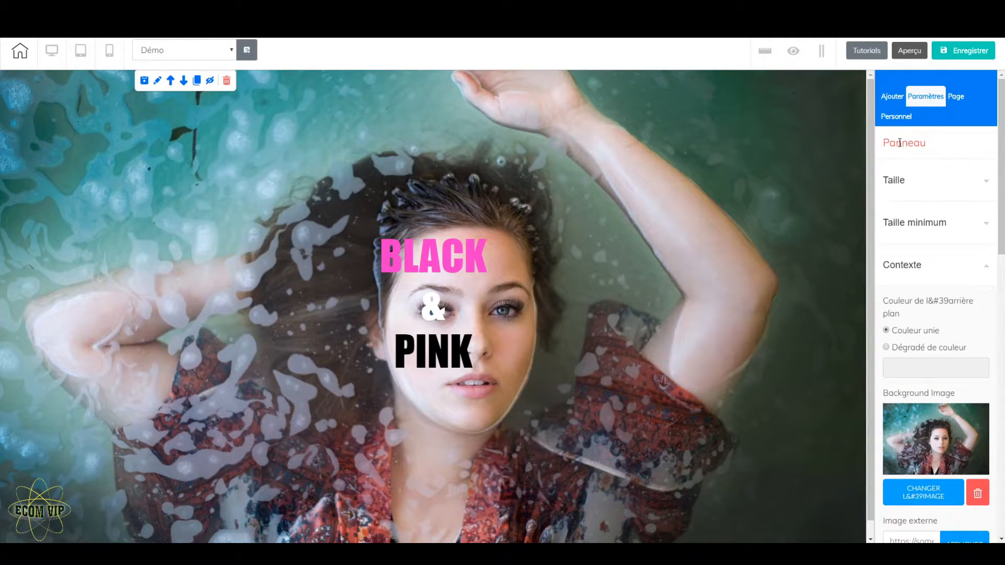
Activate parallax on the hero panel with the Échelle effect and save the page
left_click(956, 272)
scroll(956, 287, "down", 2)
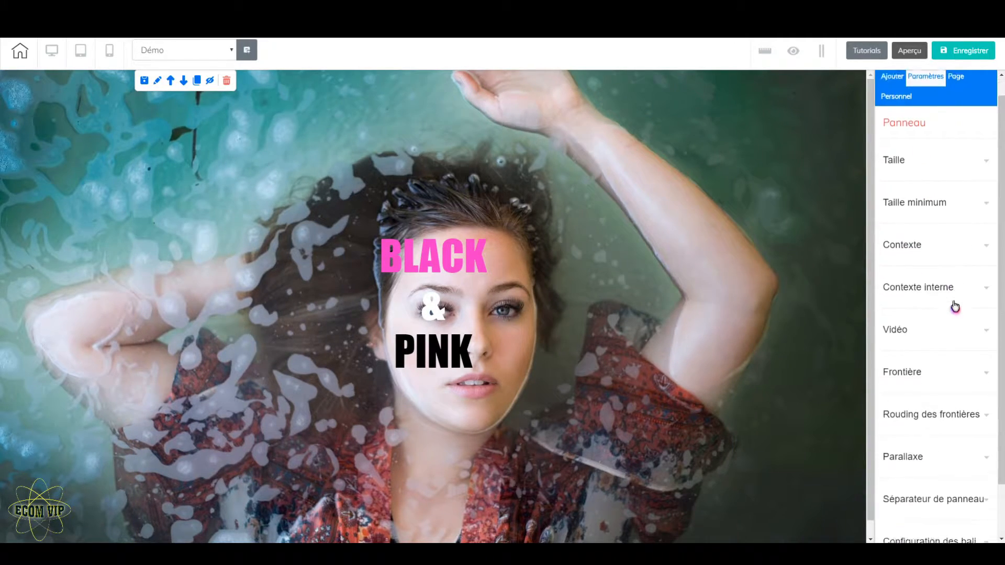
left_click(932, 400)
left_click(886, 432)
scroll(942, 419, "down", 2)
left_click(981, 378)
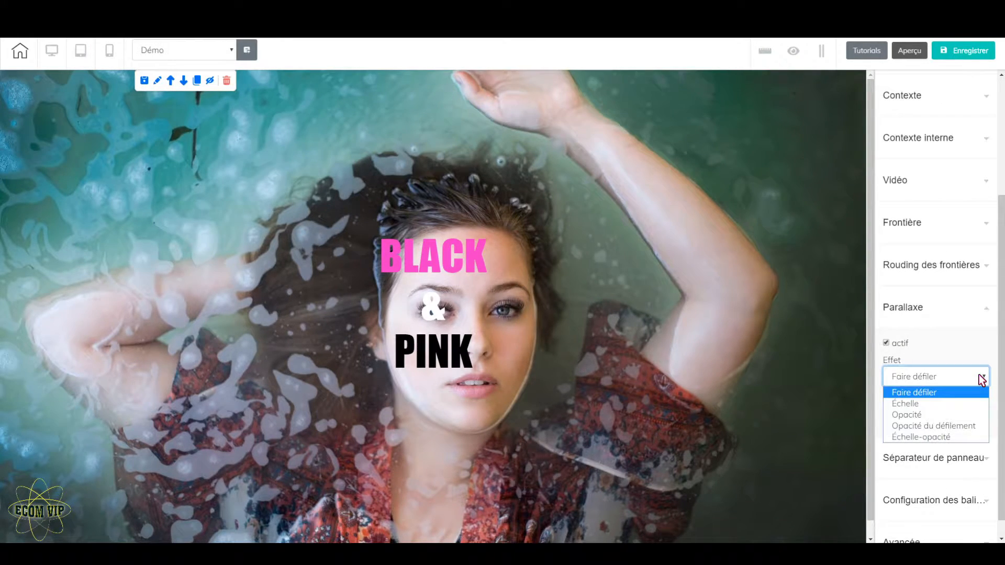
left_click(956, 403)
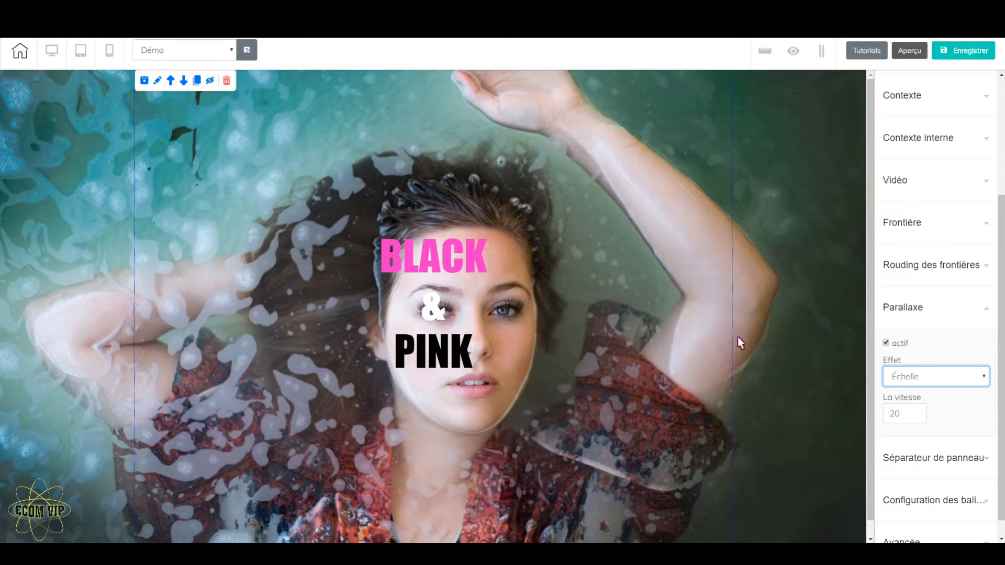
left_click(824, 259)
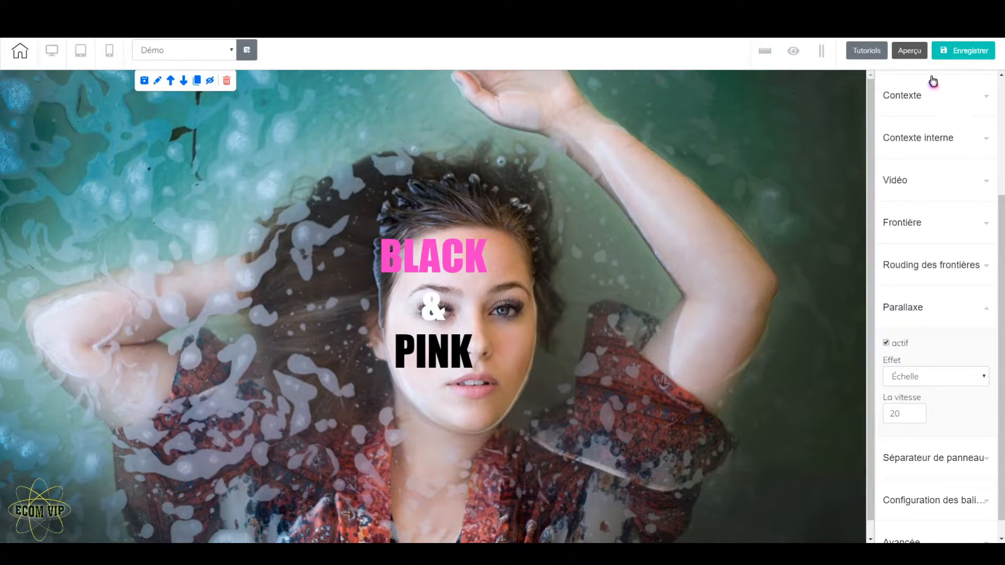
left_click(951, 52)
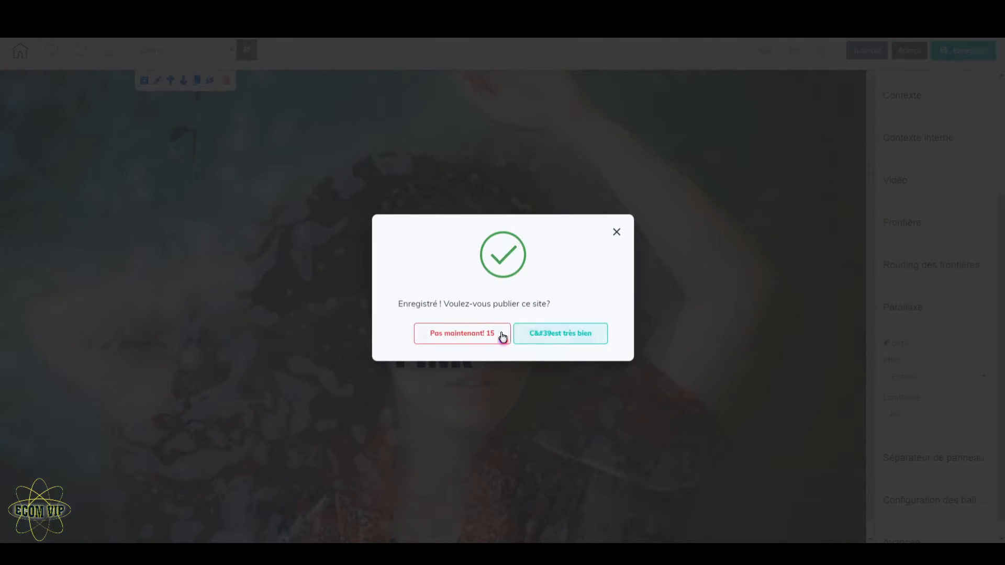
left_click(500, 337)
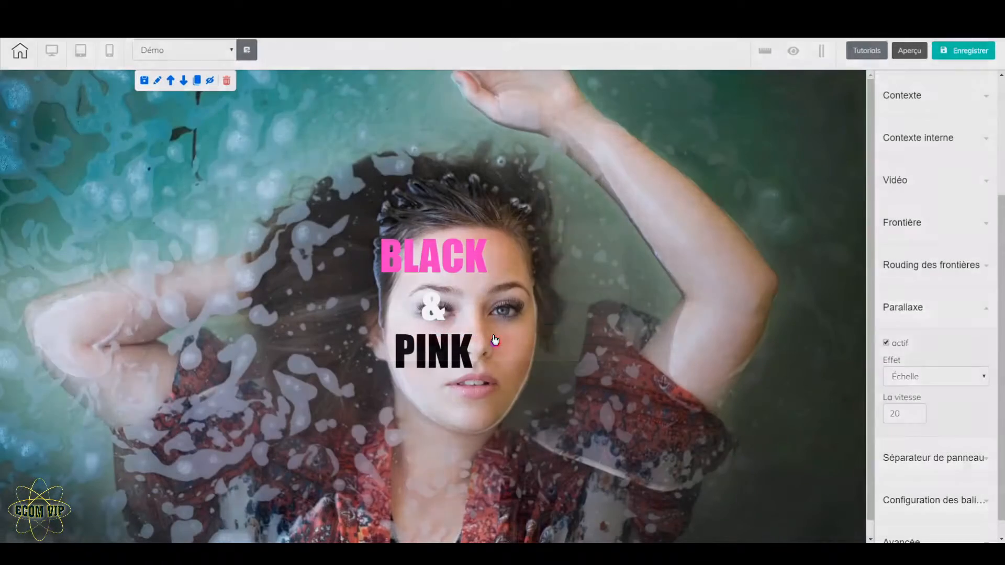
Preview the page, check the parallax effect on the hero image while scrolling, and return to the editor
left_click(903, 51)
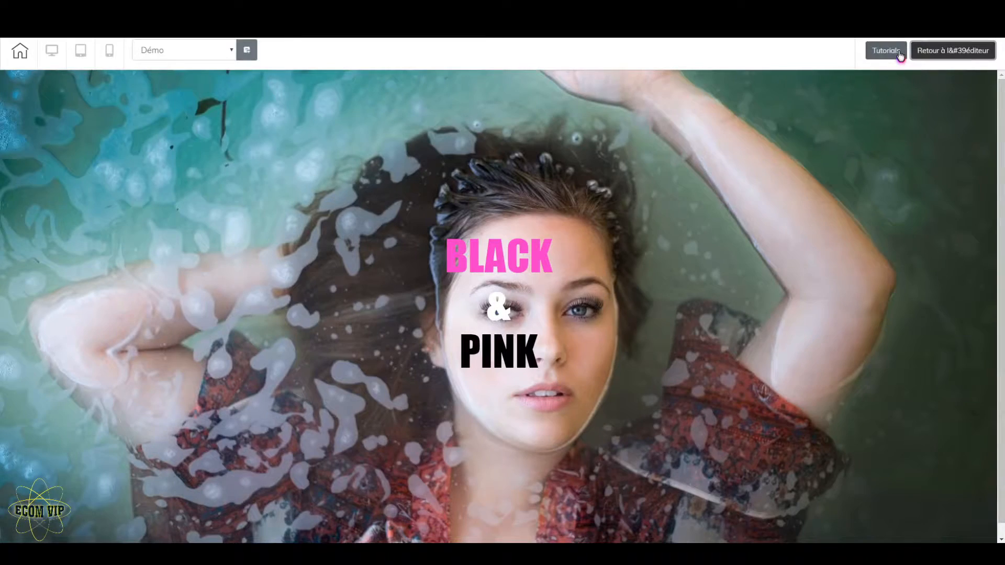
scroll(498, 306, "down", 1)
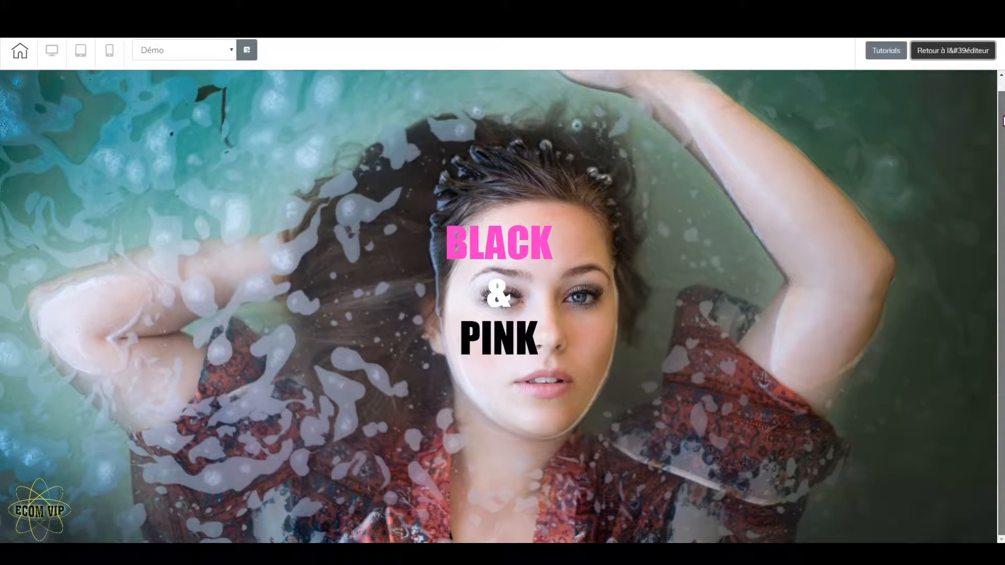
left_click_drag(1002, 120, 1003, 110)
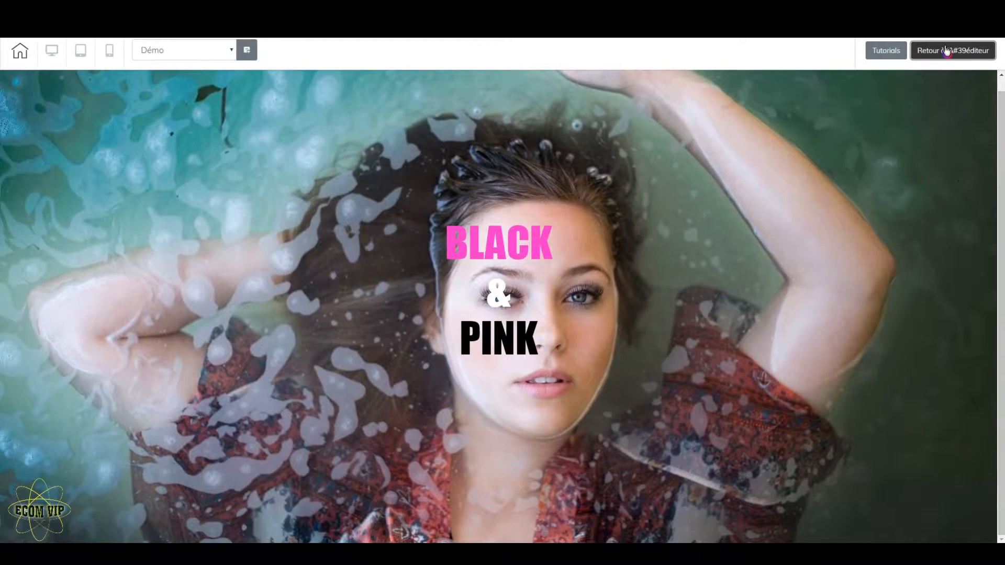
left_click(948, 50)
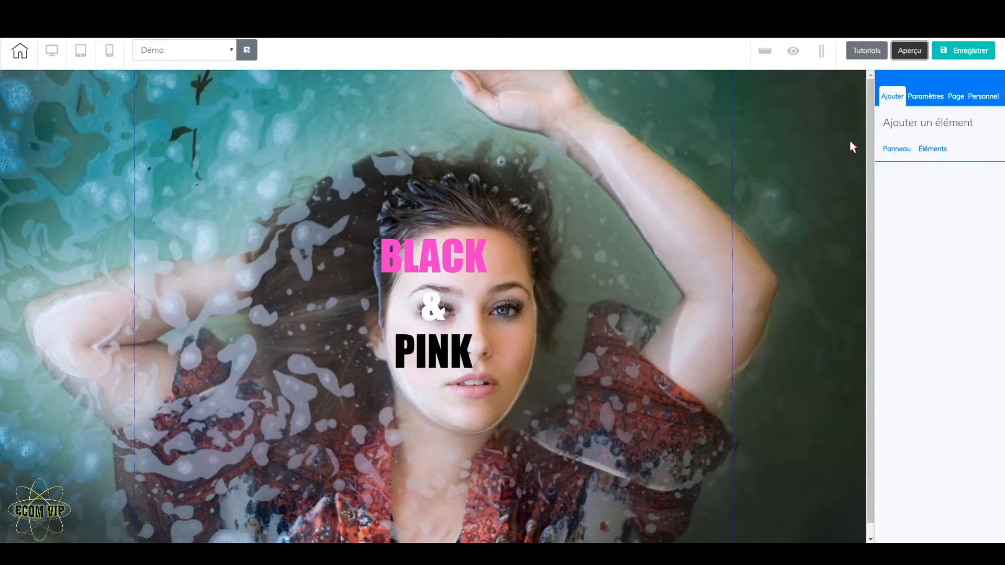
Add a blank panel below the hero and check the "BLACK" heading band on the example site
left_click(895, 149)
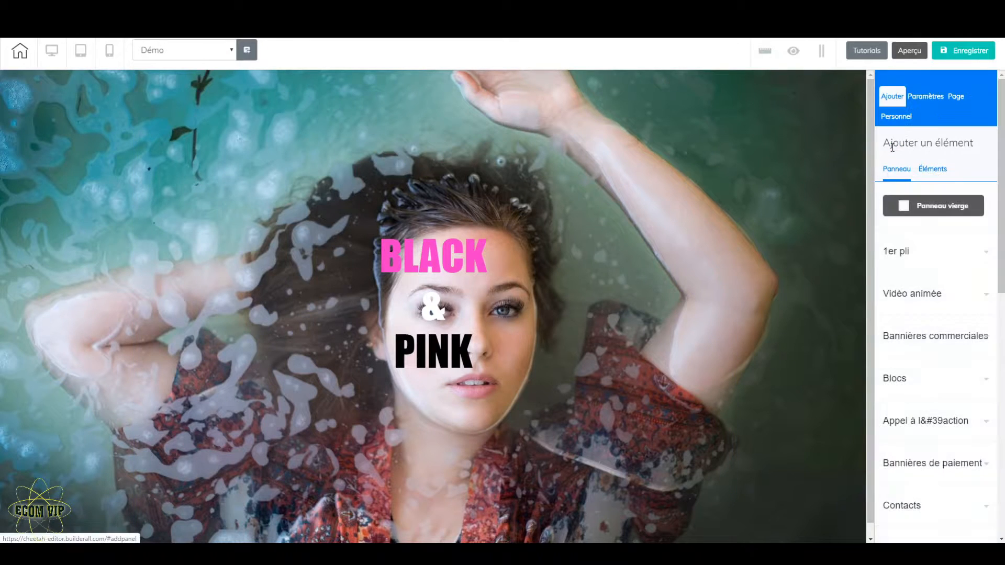
left_click(937, 205)
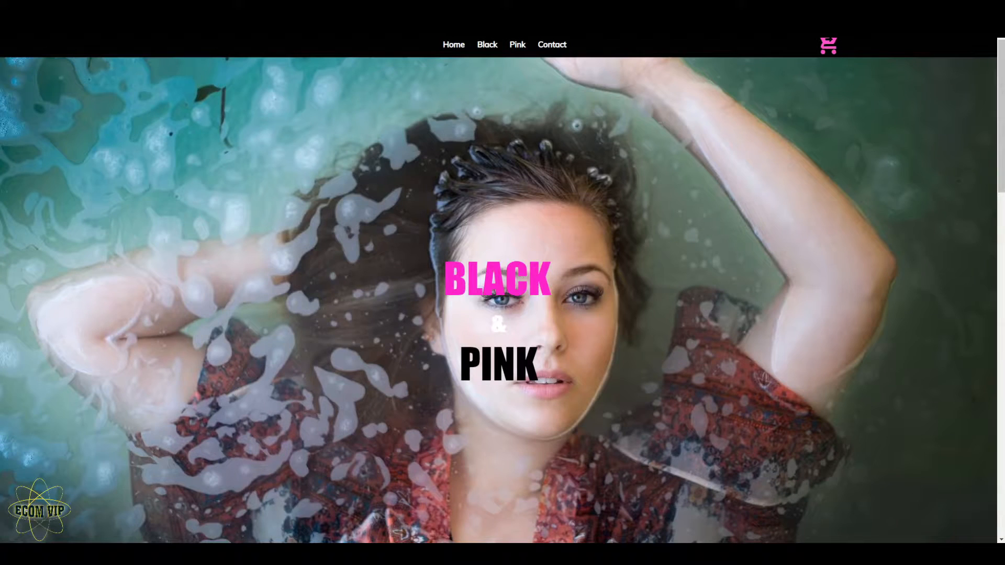
scroll(570, 237, "down", 10)
scroll(328, 274, "up", 2)
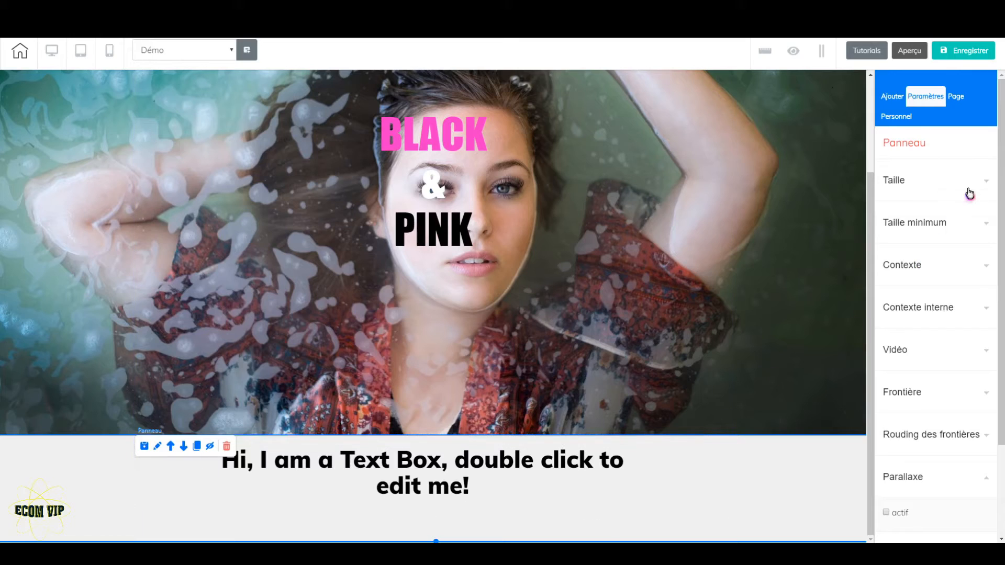
Set the new panel's size to 100 and its minimum height to 0
left_click(983, 179)
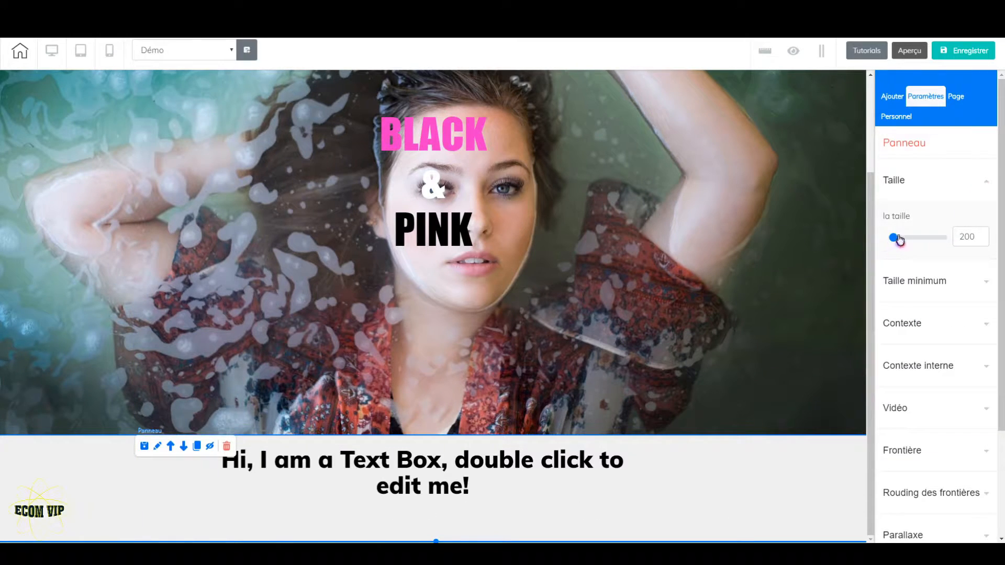
left_click(983, 239)
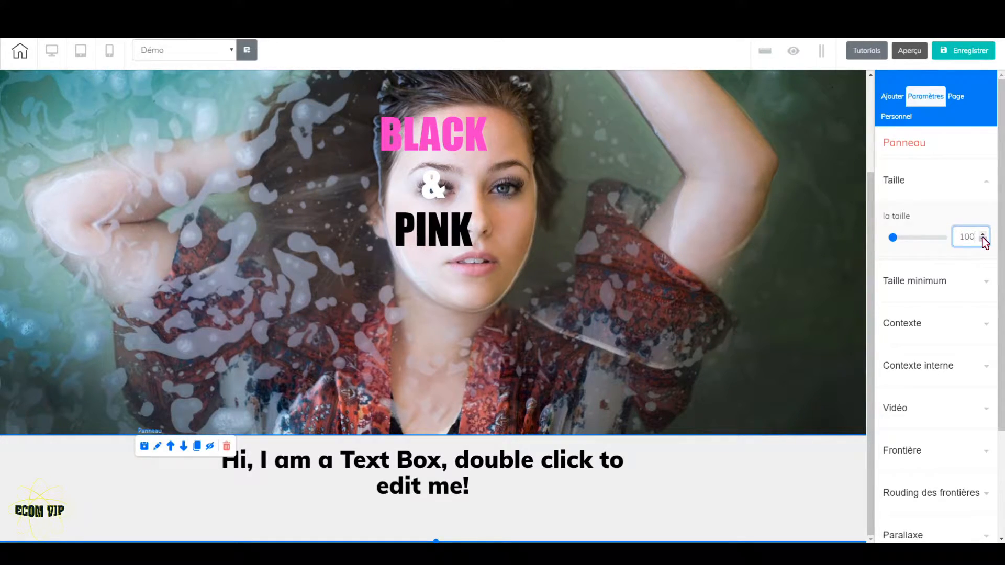
left_click(947, 282)
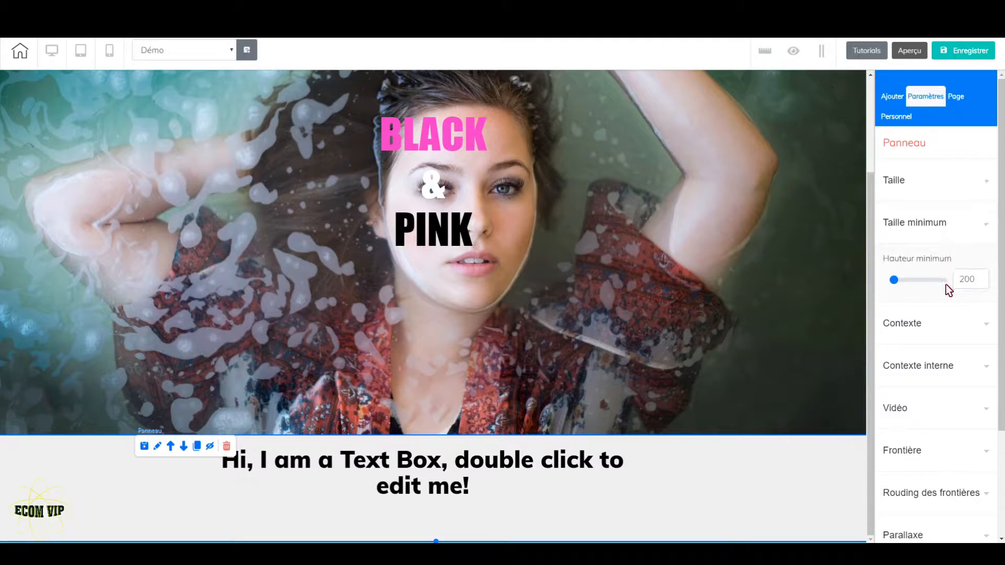
left_click(984, 283)
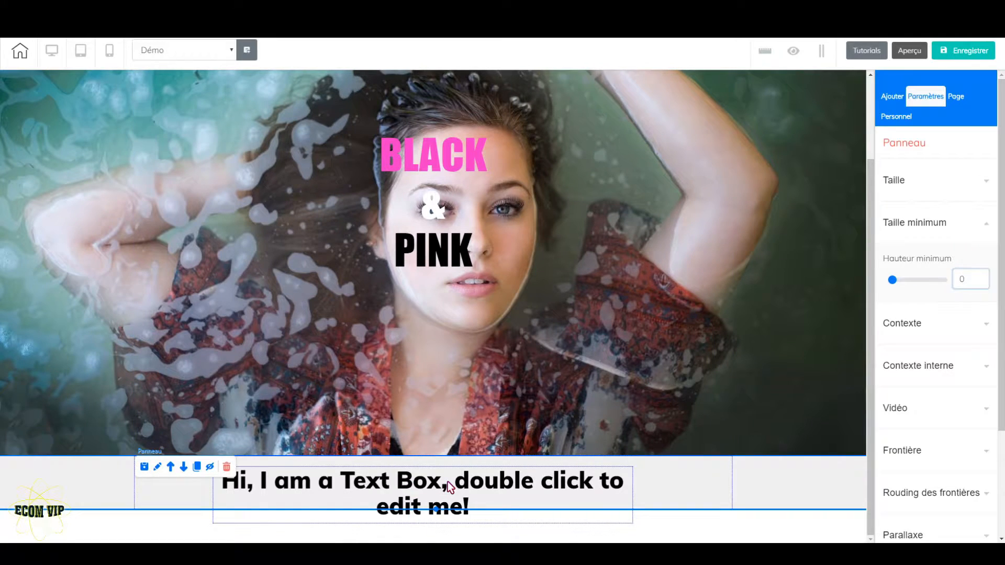
Replace the placeholder text in the new panel's text box with "BLACK"
left_click(448, 481)
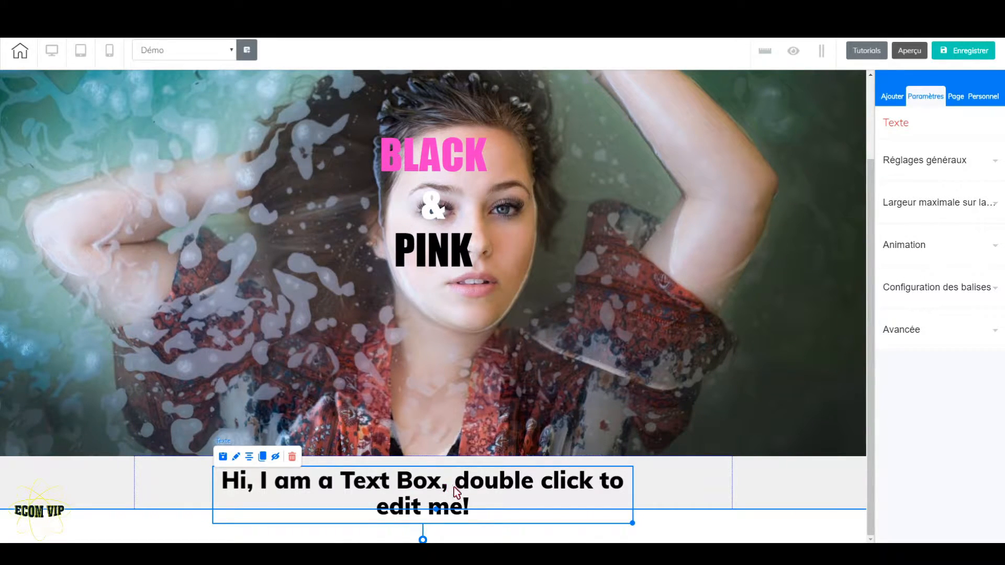
double_click(448, 483)
left_click_drag(472, 507, 217, 457)
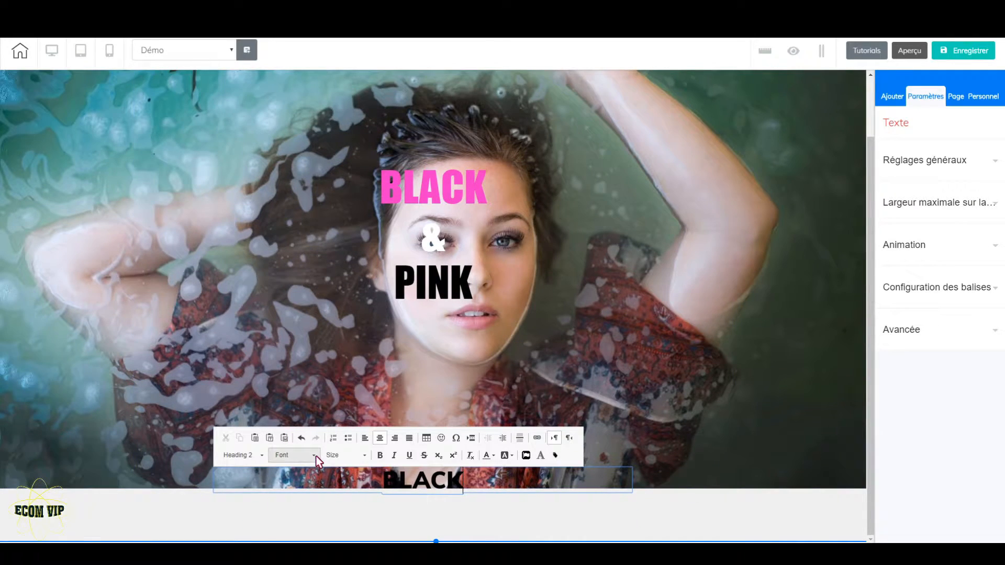
left_click(316, 457)
left_click(300, 457)
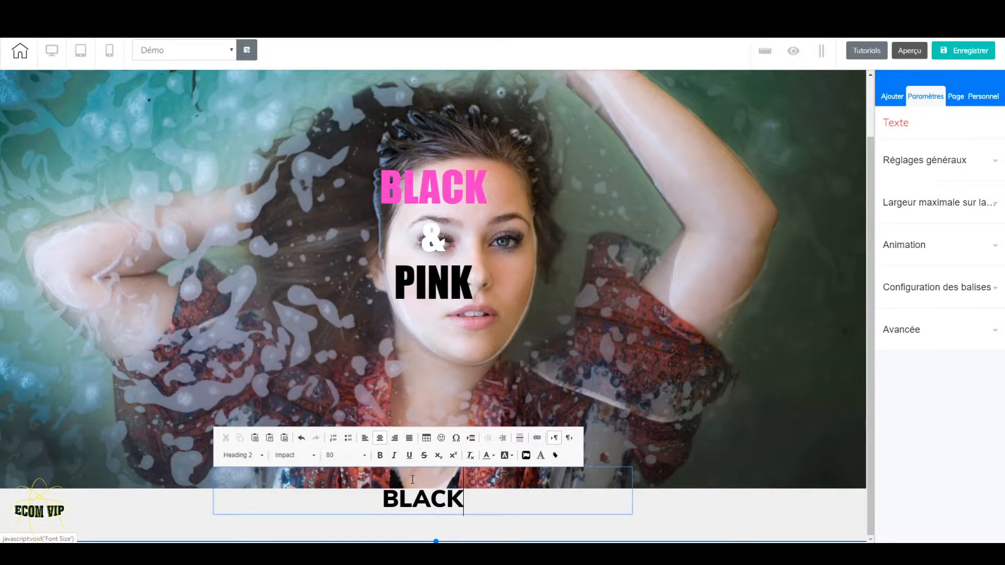
Change the "BLACK" heading's font to Impact and shift its text box slightly within the panel
left_click_drag(464, 500, 382, 500)
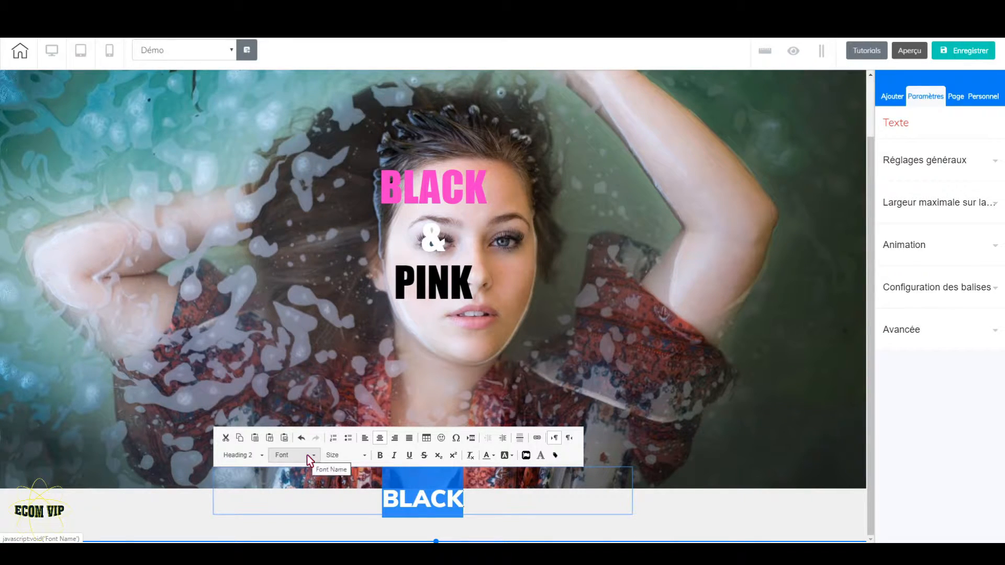
left_click(307, 455)
scroll(308, 423, "down", 4)
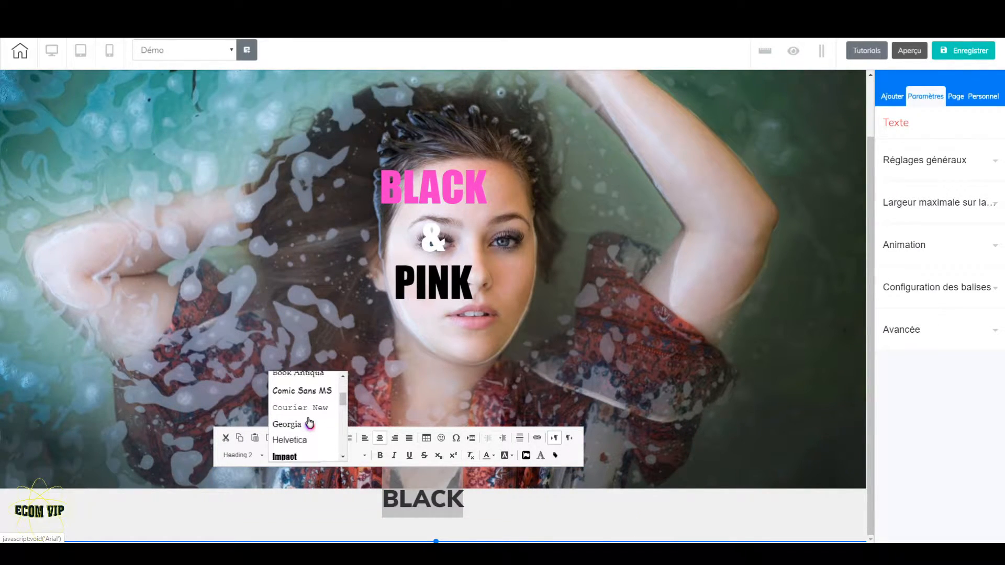
scroll(308, 423, "up", 2)
left_click(296, 457)
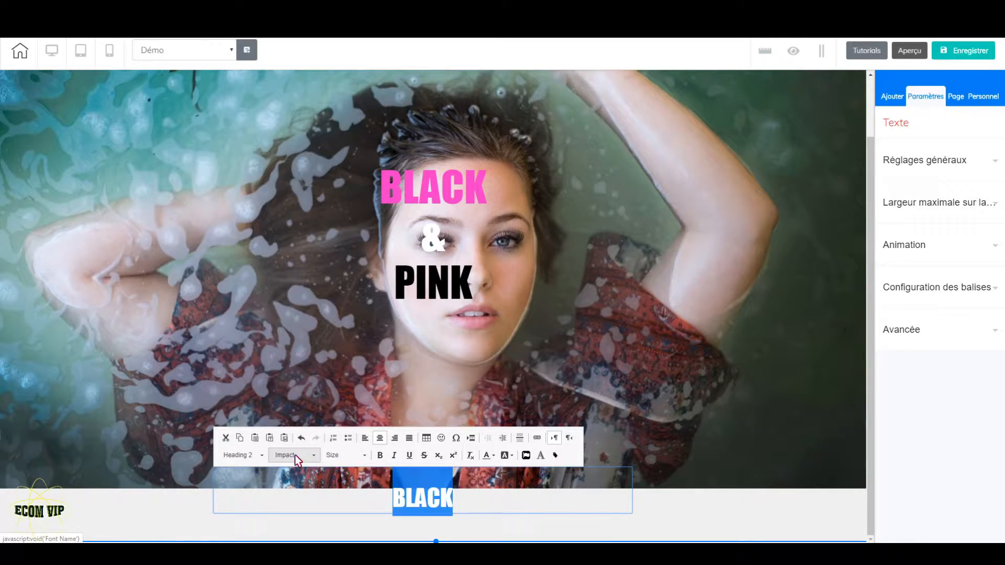
left_click(706, 525)
left_click_drag(443, 500, 443, 490)
Add another blank panel below the "BLACK" heading panel
left_click(890, 100)
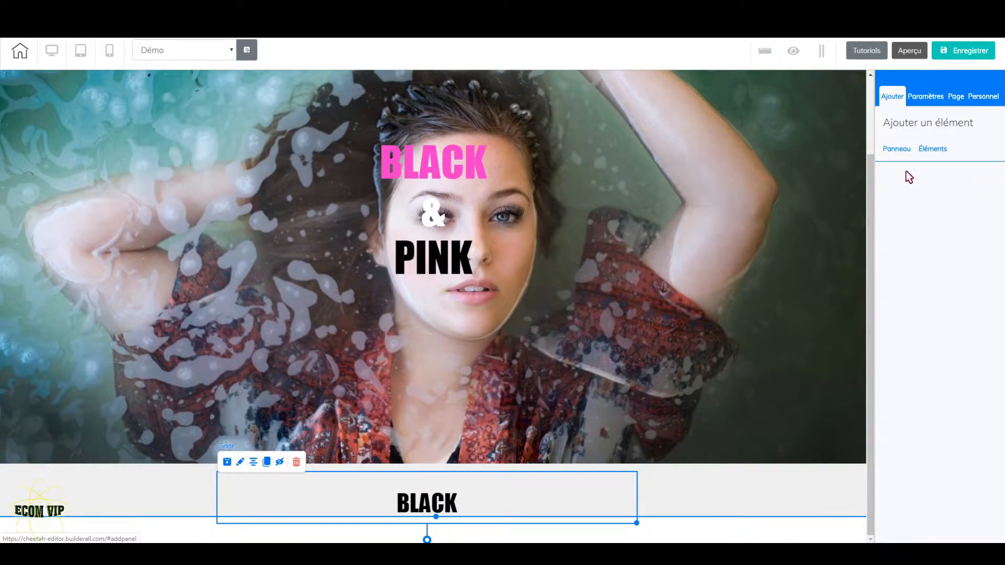
left_click(947, 219)
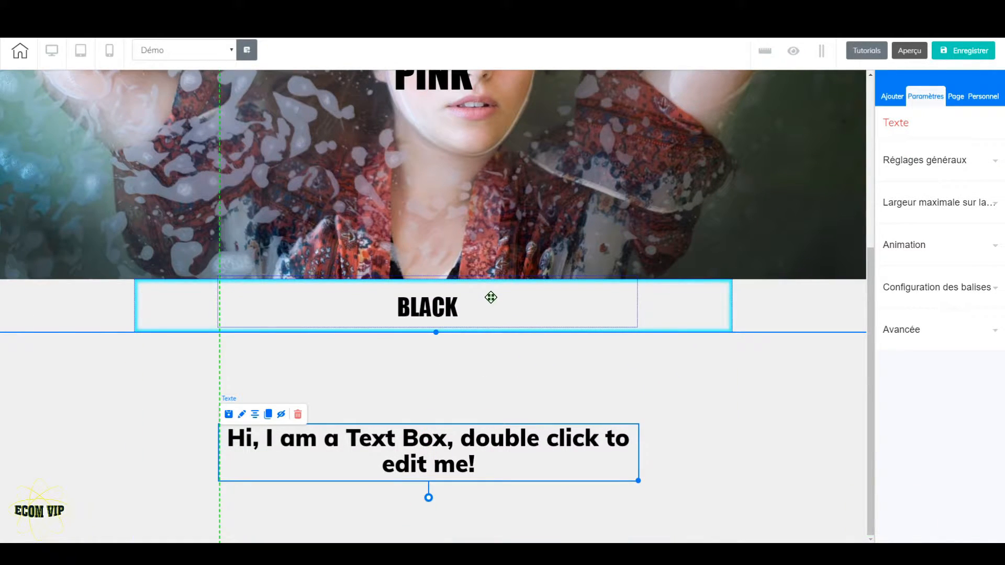
Centre the "BLACK" heading's text box horizontally in its panel
left_click(486, 303)
left_click(254, 267)
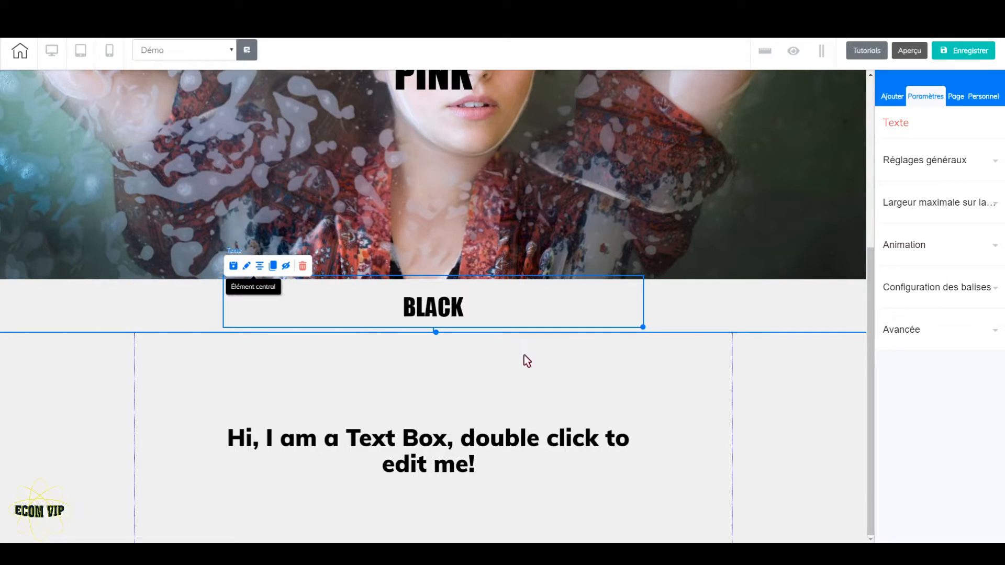
left_click(694, 315)
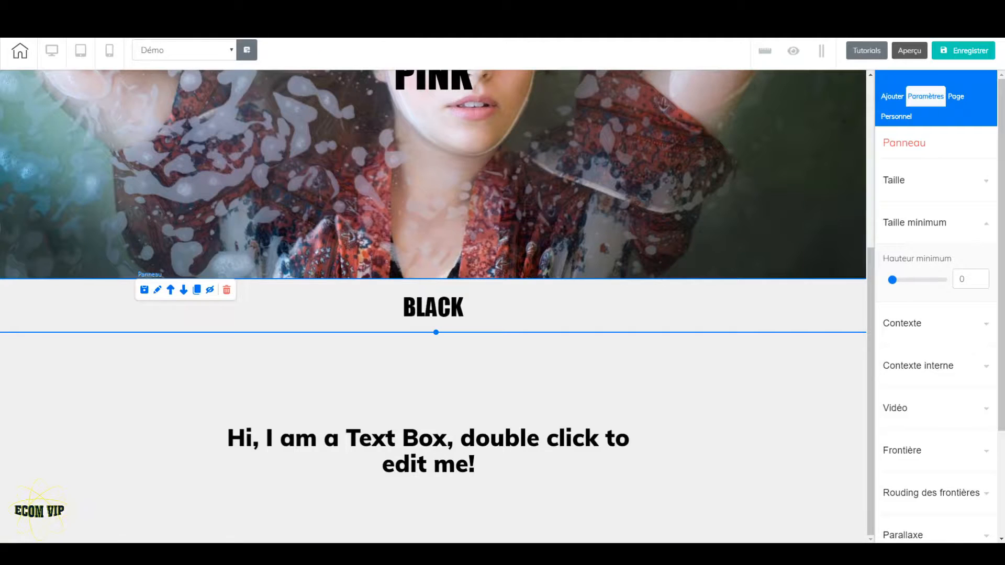
Change the "BLACK" heading's text colour to pink #ff33cc
left_click(473, 315)
double_click(474, 313)
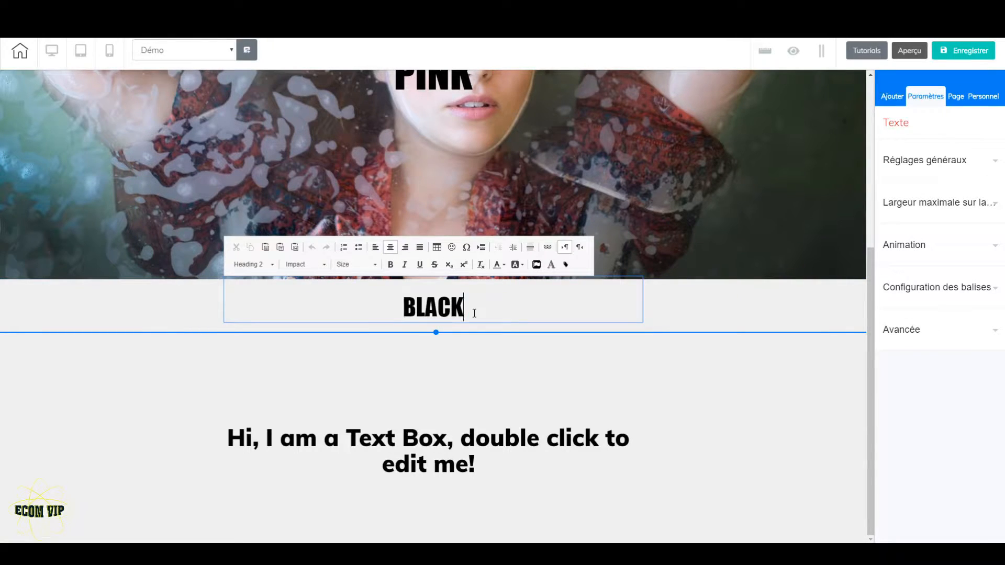
double_click(474, 313)
left_click(505, 264)
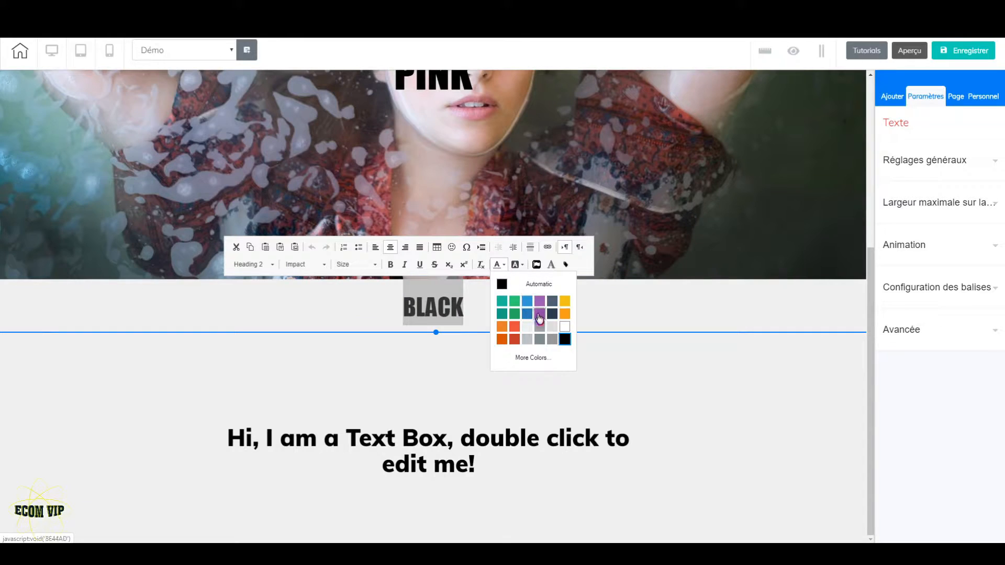
left_click(543, 356)
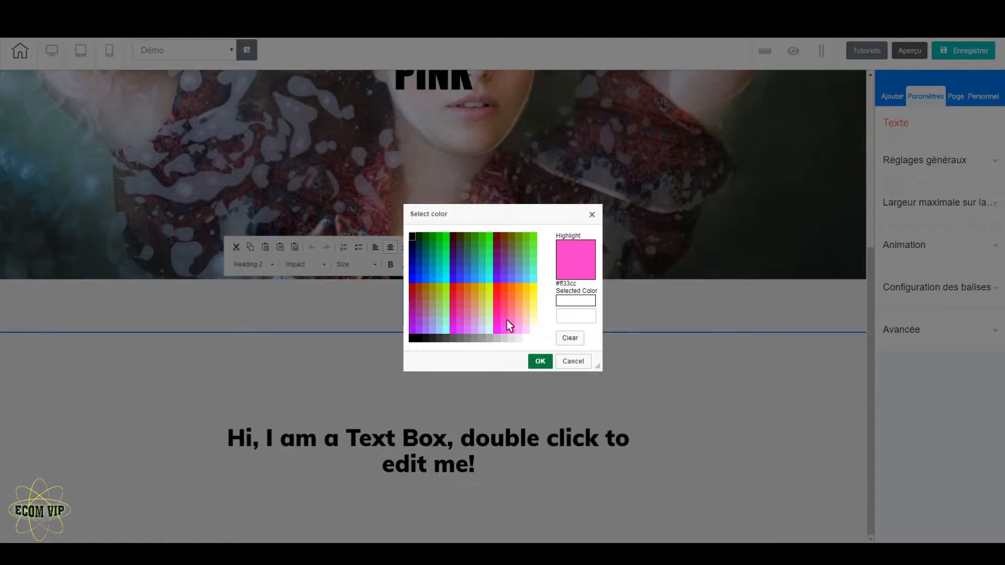
left_click(507, 320)
left_click(540, 361)
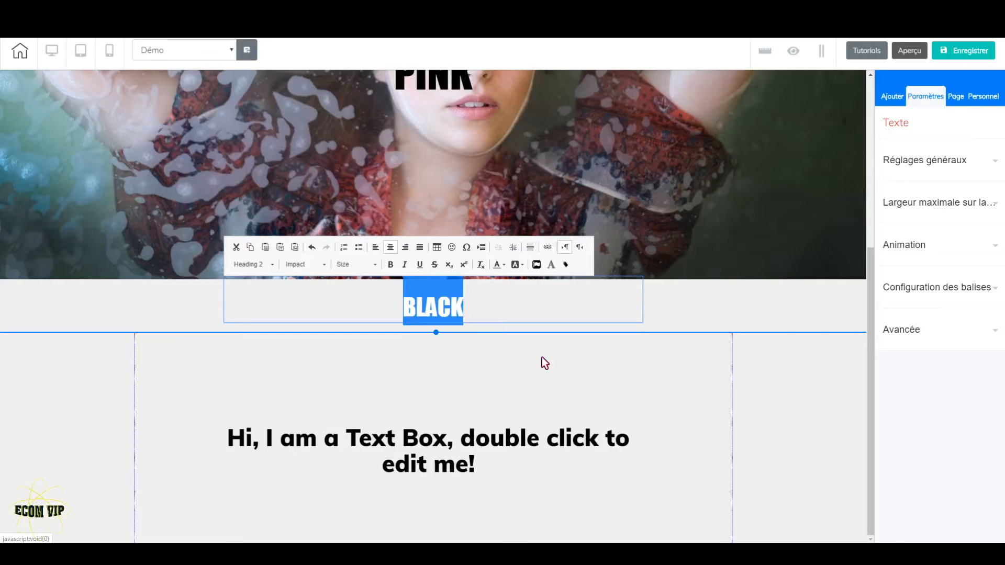
left_click(693, 315)
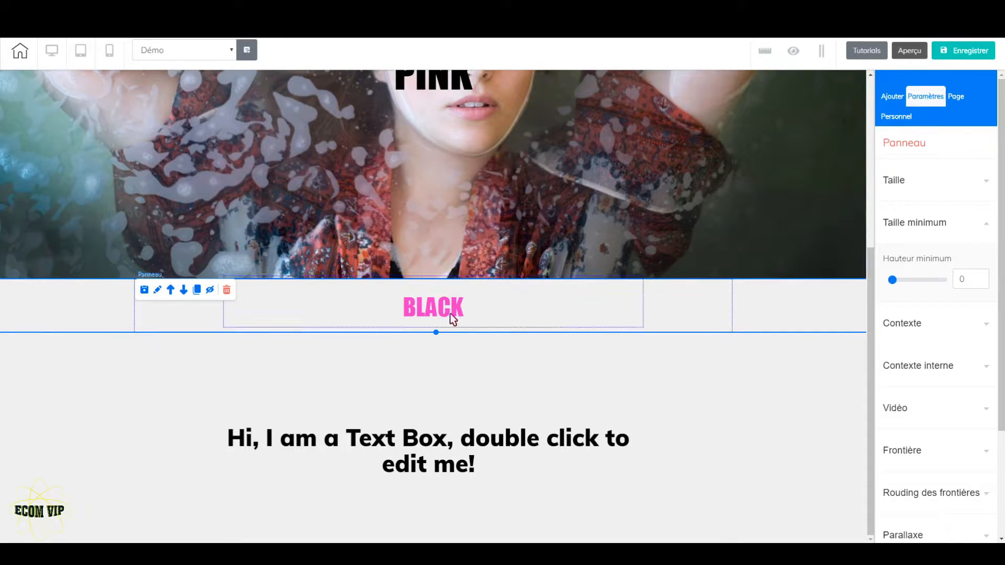
Examine the page-wide font settings for the H1 and H2 titles, including family, size, mobile size, line height and colour
left_click(957, 96)
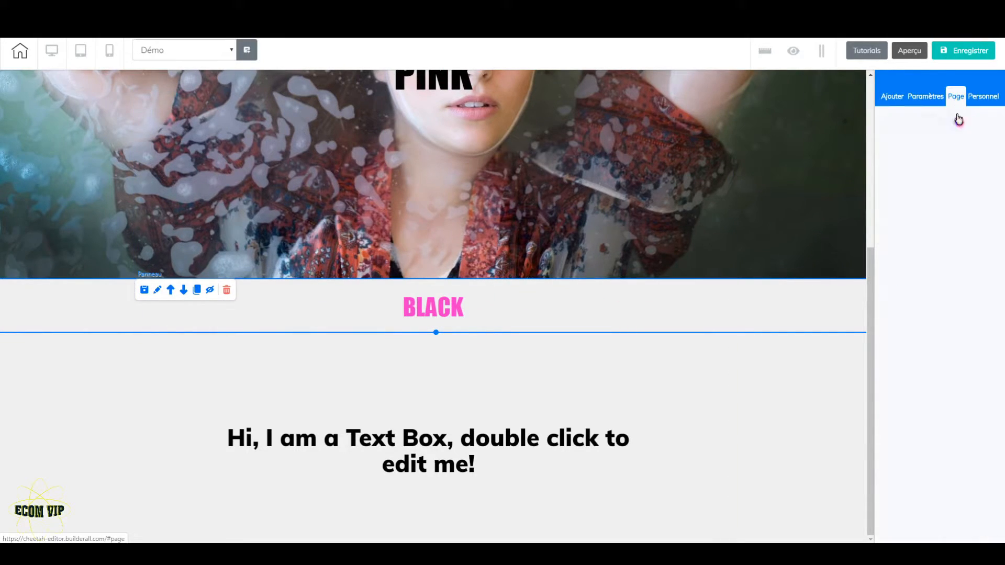
left_click(912, 118)
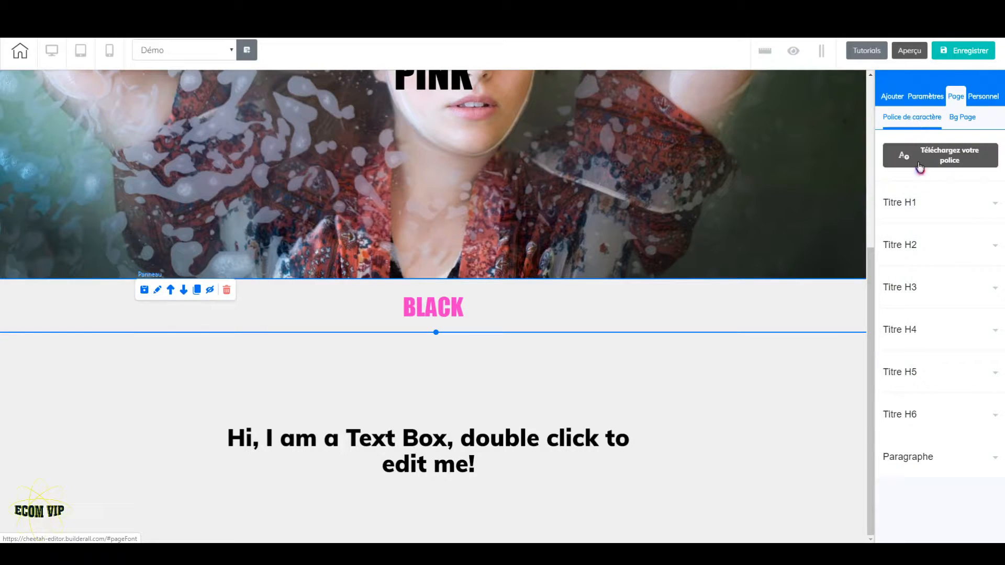
left_click(930, 208)
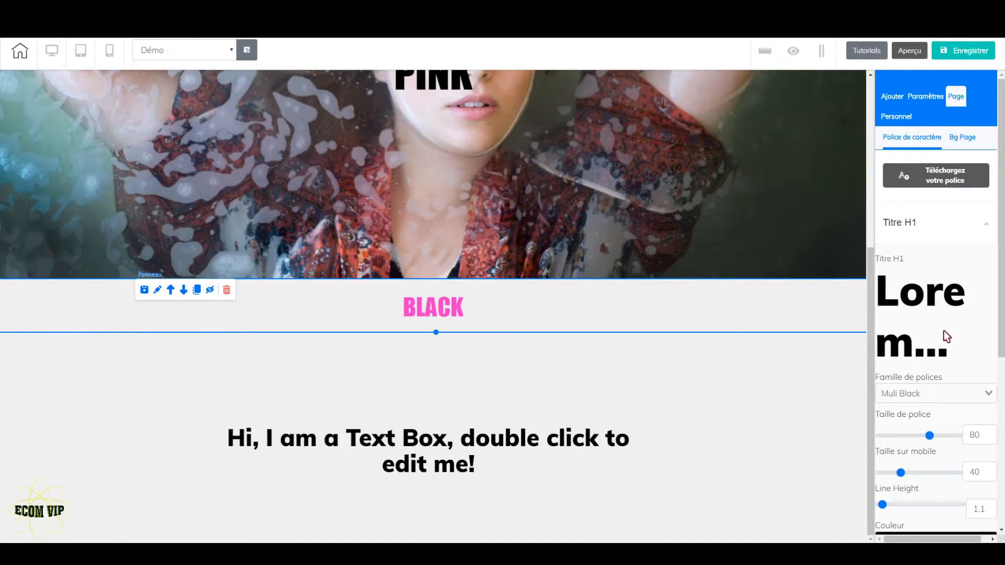
scroll(938, 393, "down", 3)
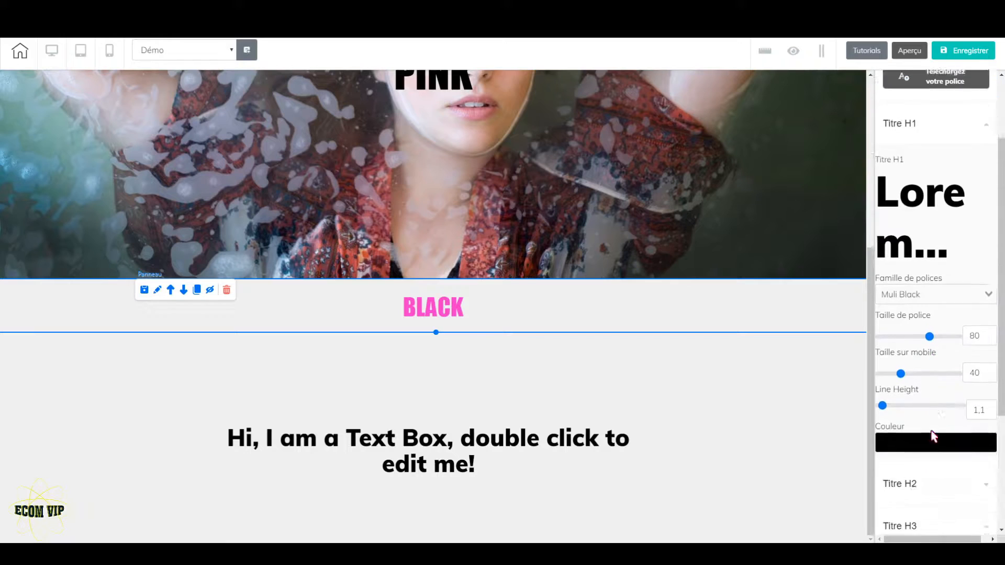
left_click(934, 406)
scroll(937, 419, "down", 3)
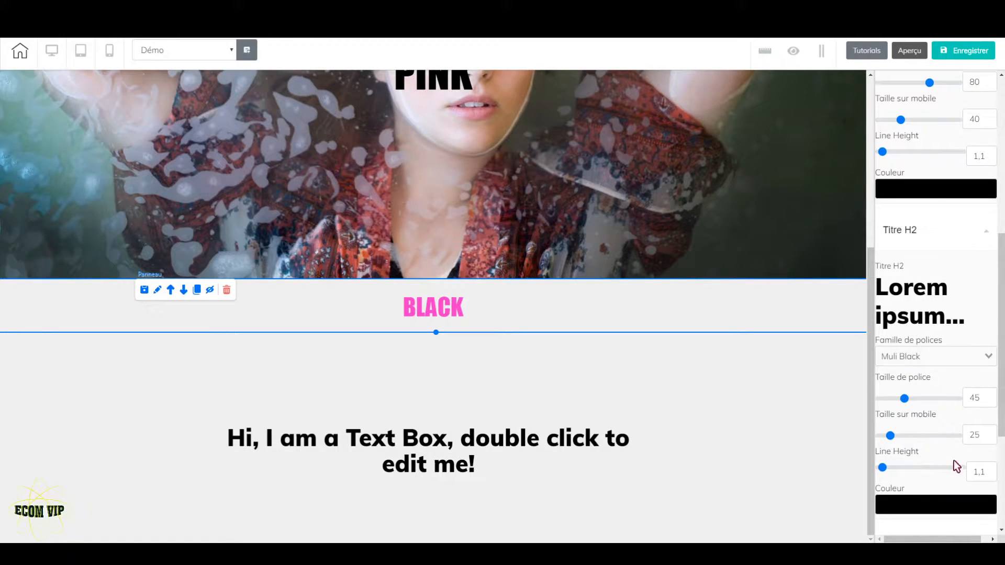
left_click(910, 237)
scroll(943, 293, "up", 5)
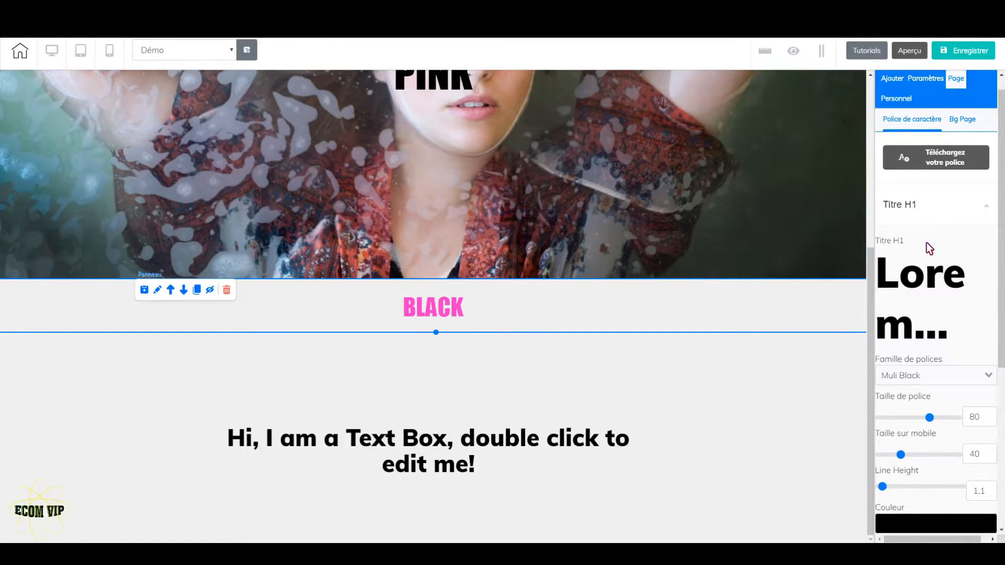
left_click(912, 207)
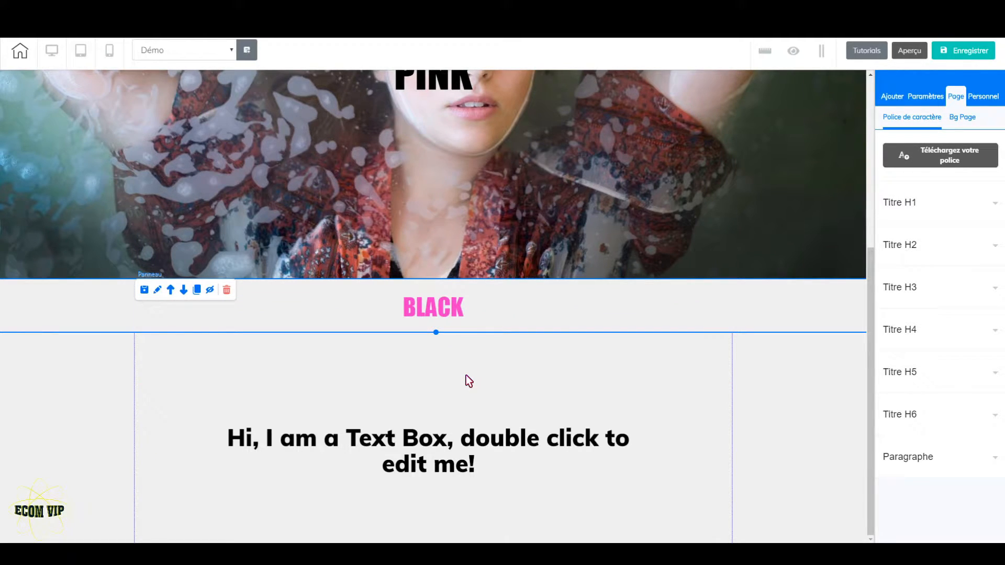
Set the "BLACK" heading's font size to 80 and reposition its text box within the heading panel
double_click(479, 311)
left_click_drag(478, 312, 393, 311)
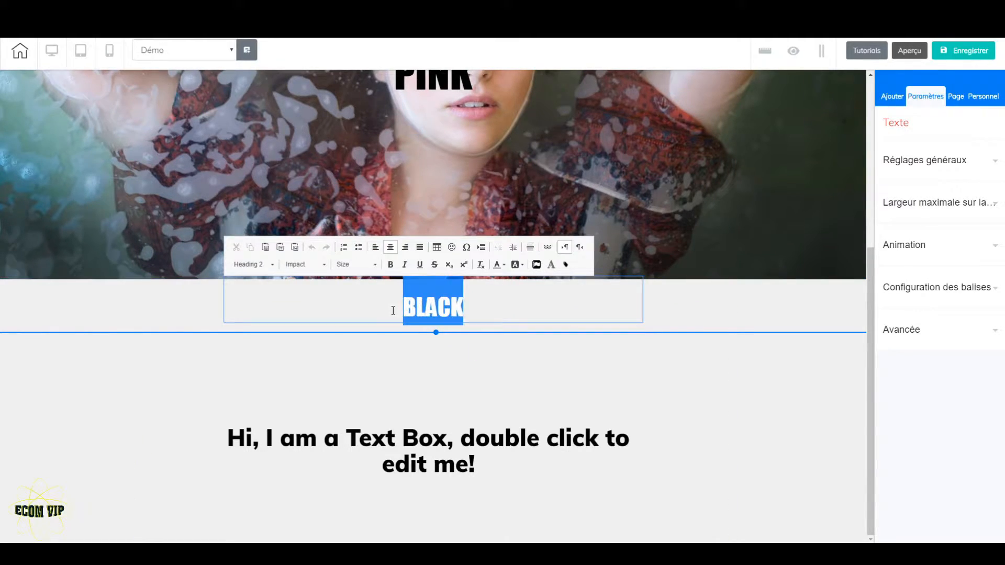
left_click(370, 265)
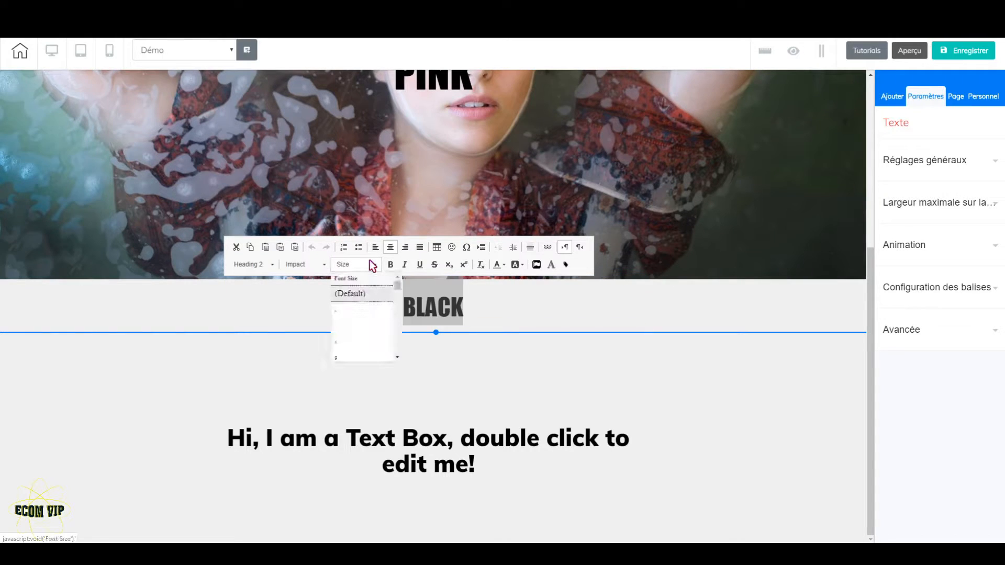
scroll(369, 335, "down", 15)
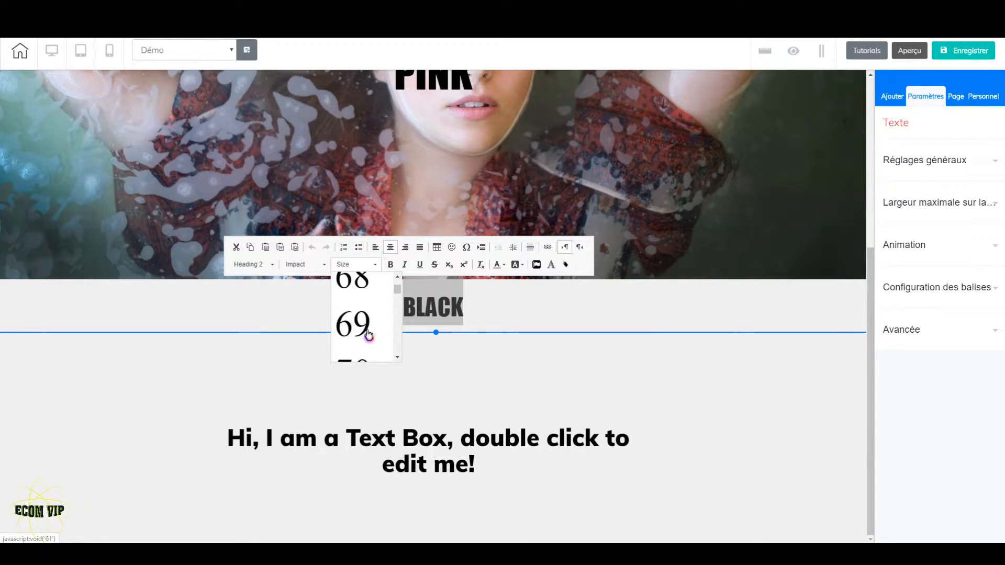
scroll(369, 335, "down", 3)
scroll(363, 336, "up", 1)
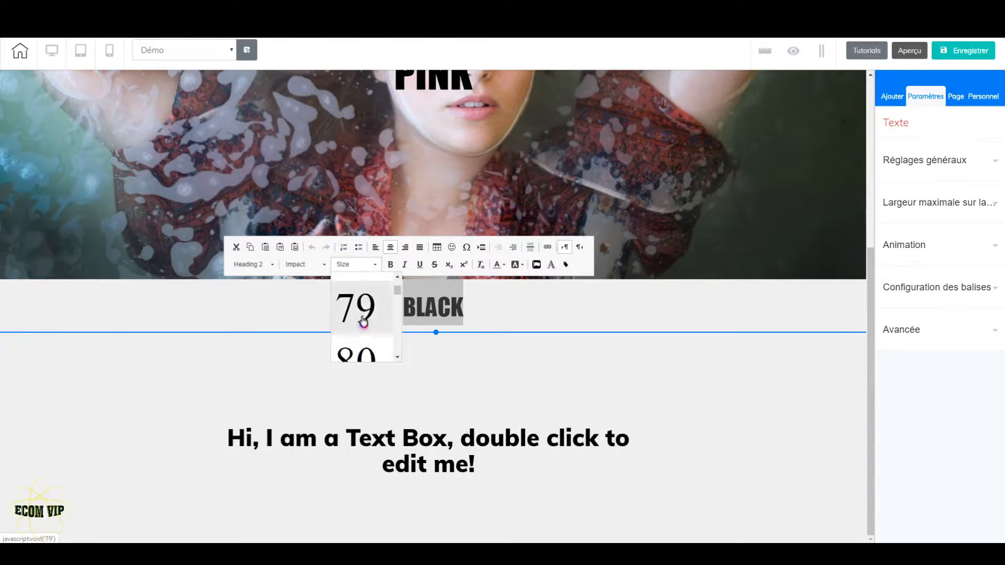
left_click(360, 355)
left_click(476, 317)
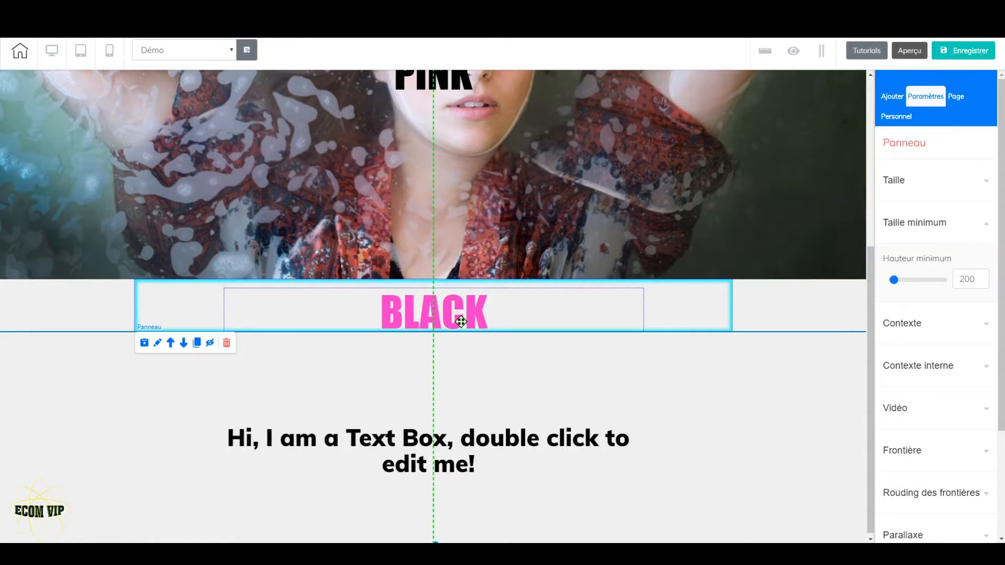
left_click(461, 319)
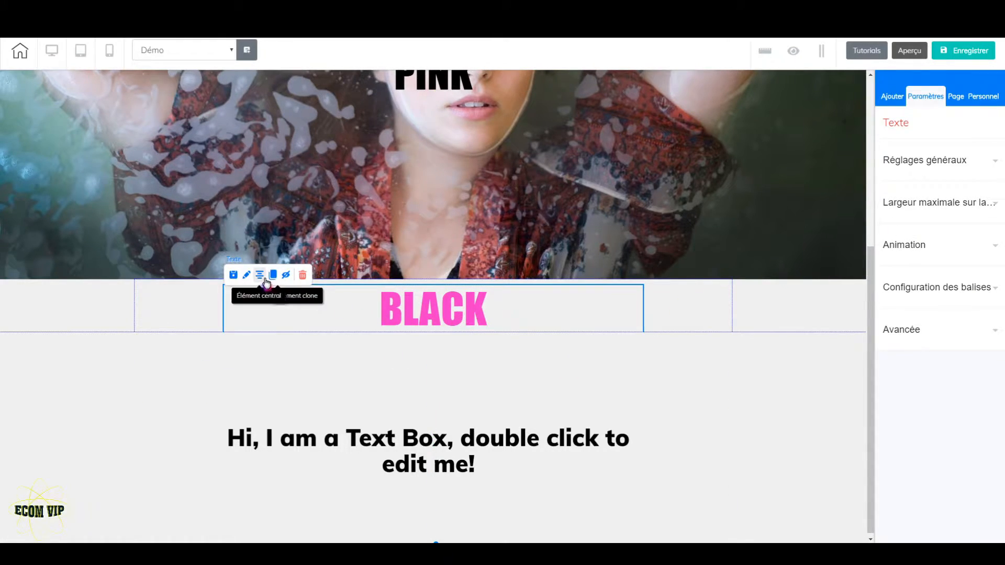
Give the "BLACK" heading panel a solid black background (000000) and nudge the heading's text box slightly upward
left_click(731, 307)
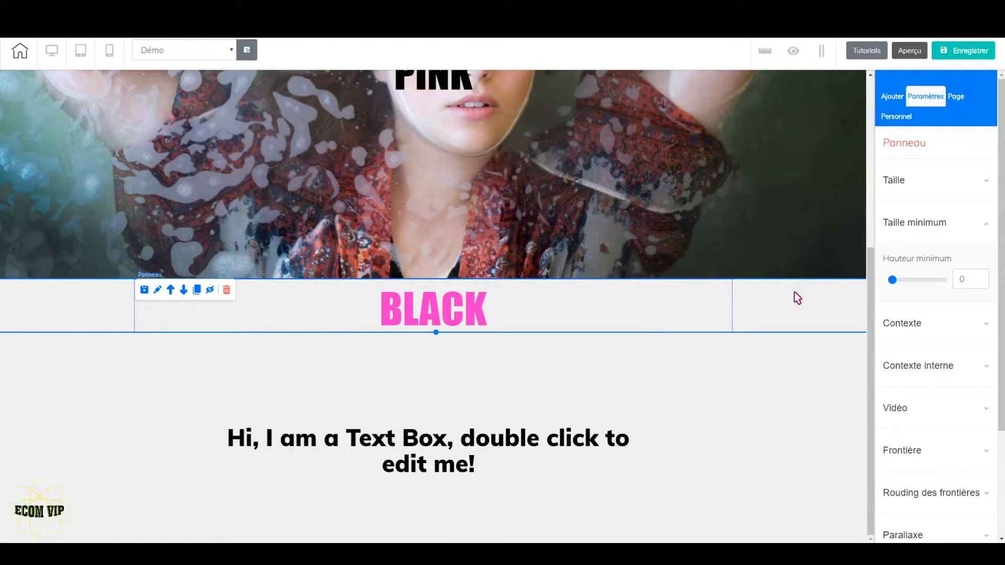
left_click(937, 324)
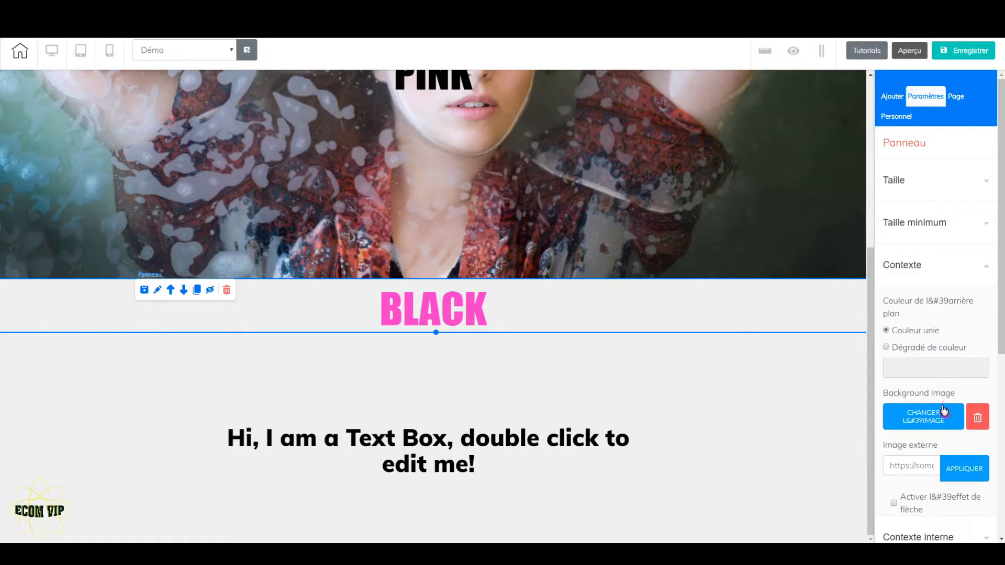
left_click(933, 369)
left_click_drag(924, 402, 843, 455)
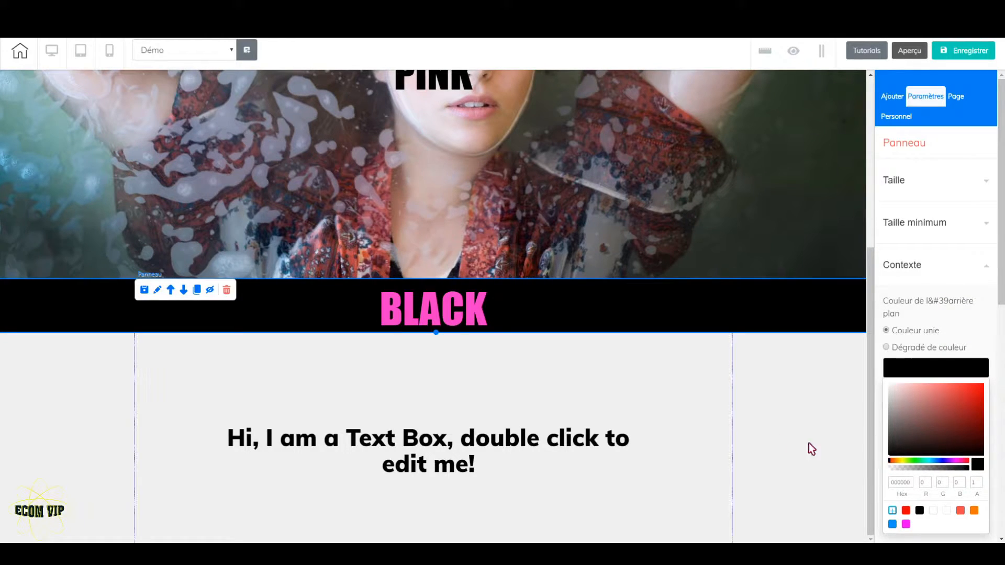
left_click_drag(457, 304, 456, 297)
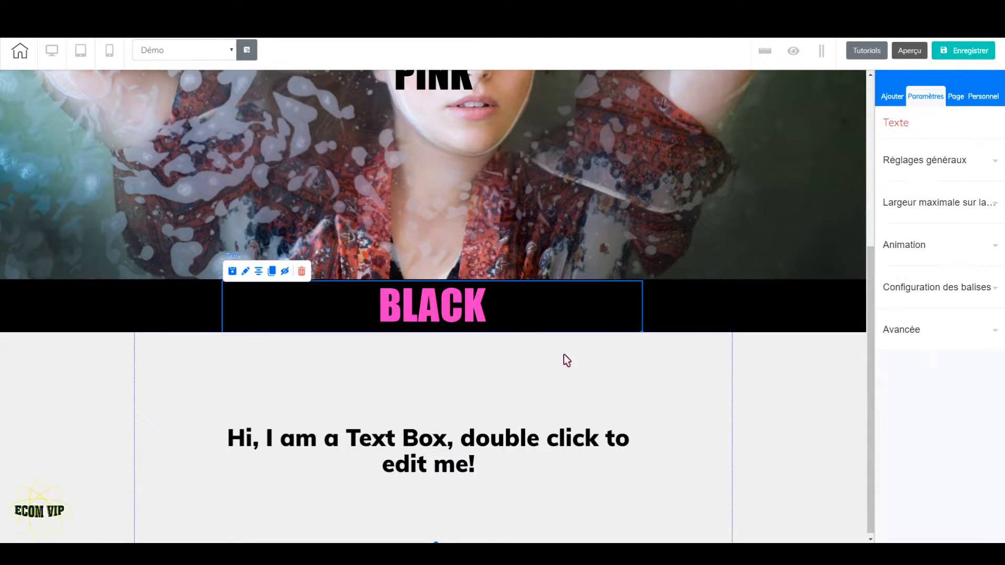
Delete the placeholder text box from the panel below the "BLACK" heading
left_click(657, 381)
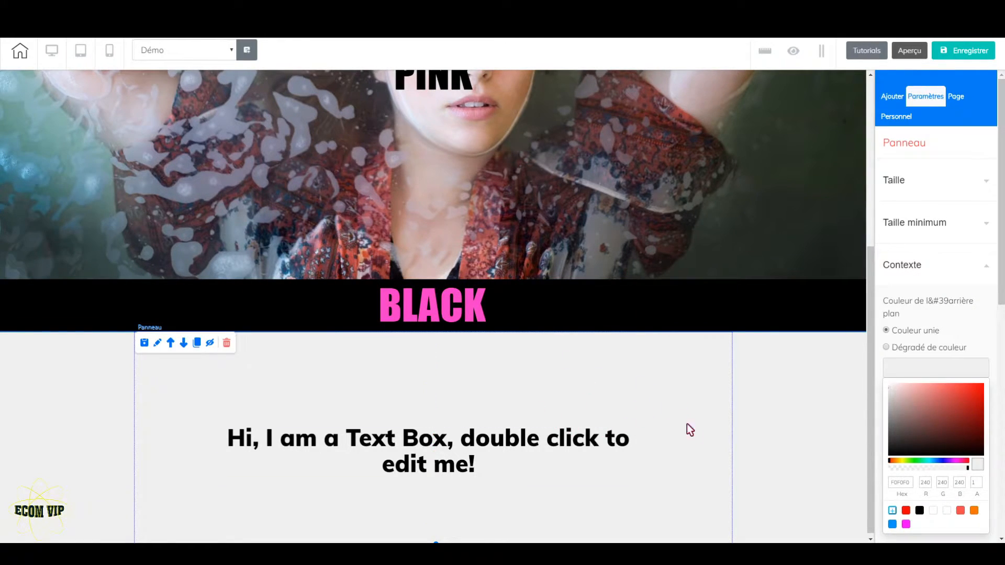
left_click(463, 467)
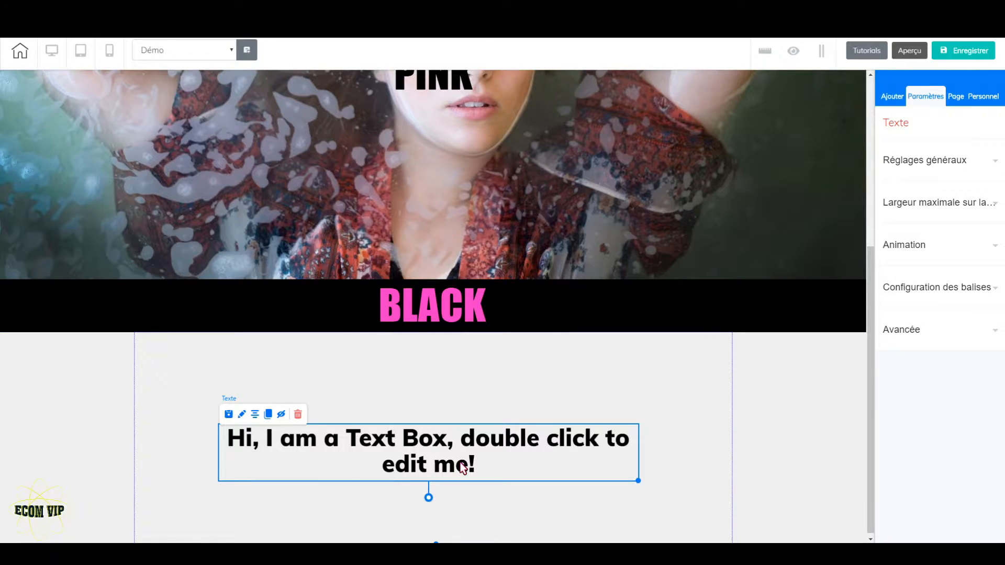
key("Delete")
left_click(539, 308)
Set the height of the empty panel below the "BLACK" heading to 800
left_click(657, 435)
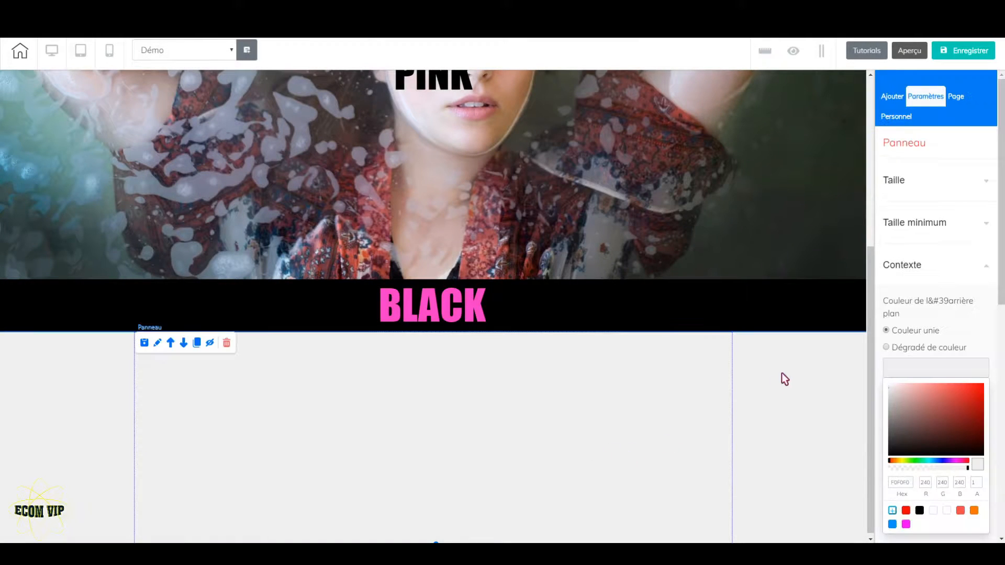
left_click(927, 188)
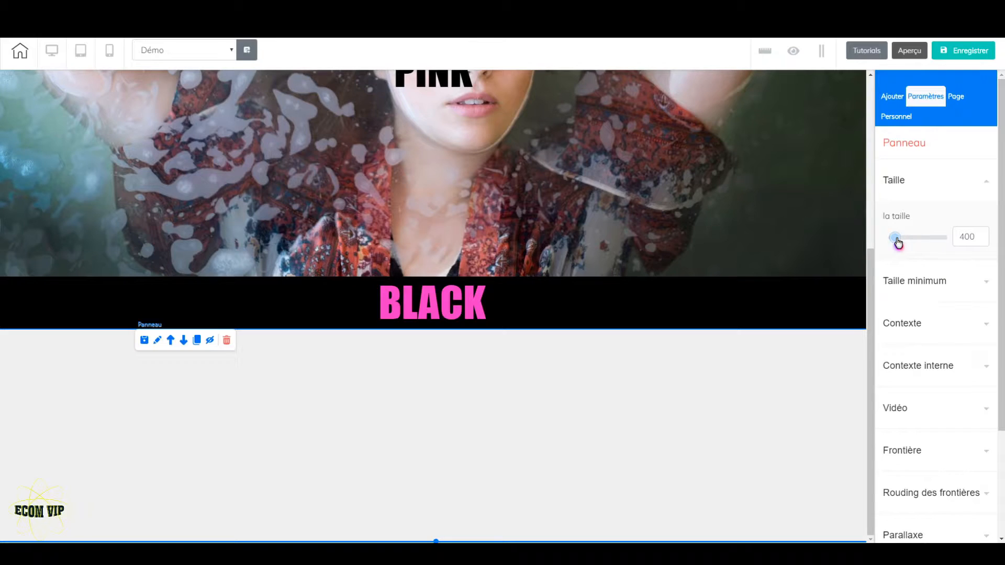
left_click_drag(899, 242, 903, 242)
left_click(982, 242)
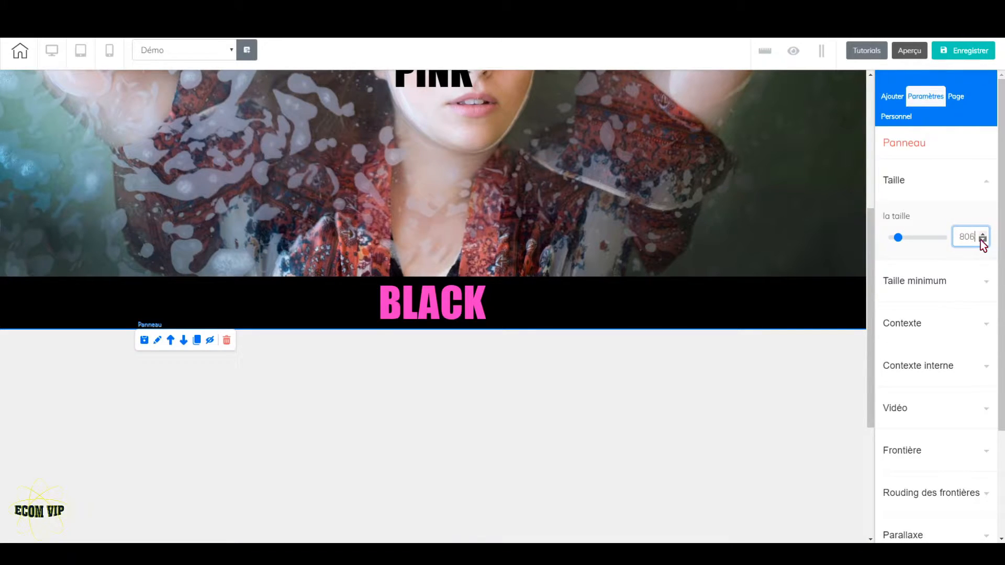
left_click(982, 240)
scroll(570, 474, "down", 4)
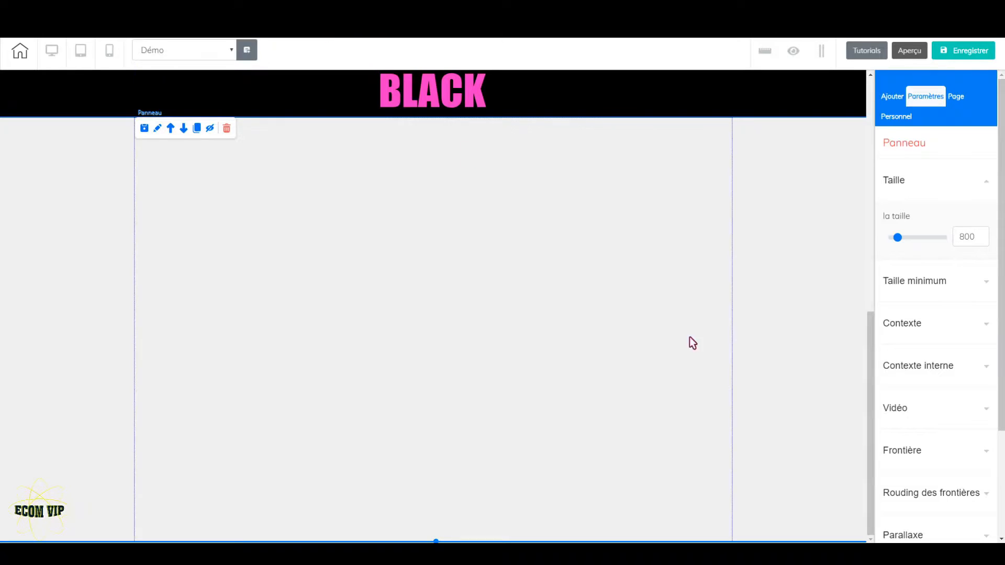
Set the 800-high panel's solid background colour to white (FFFFFF)
left_click(936, 321)
left_click(934, 373)
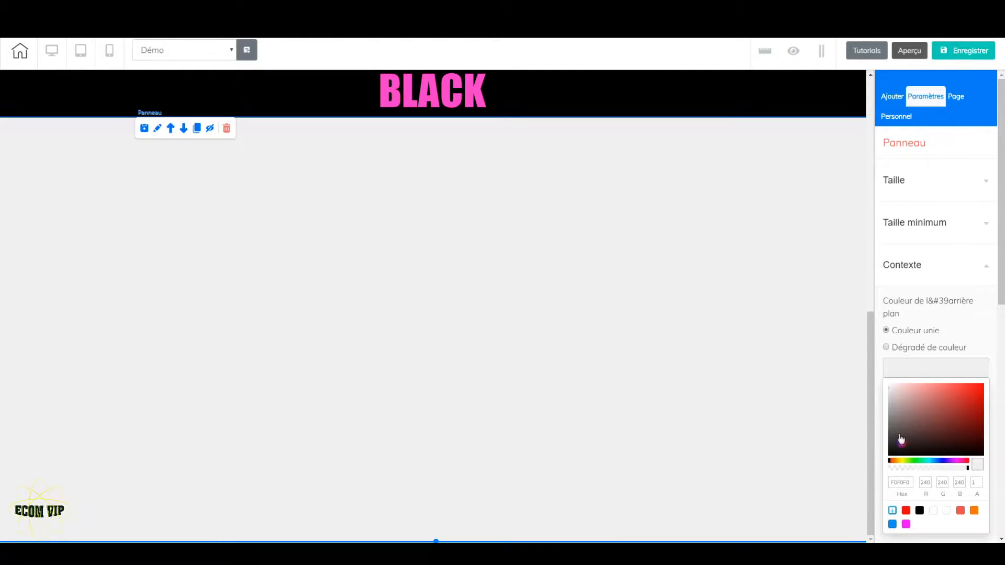
left_click_drag(902, 446, 874, 370)
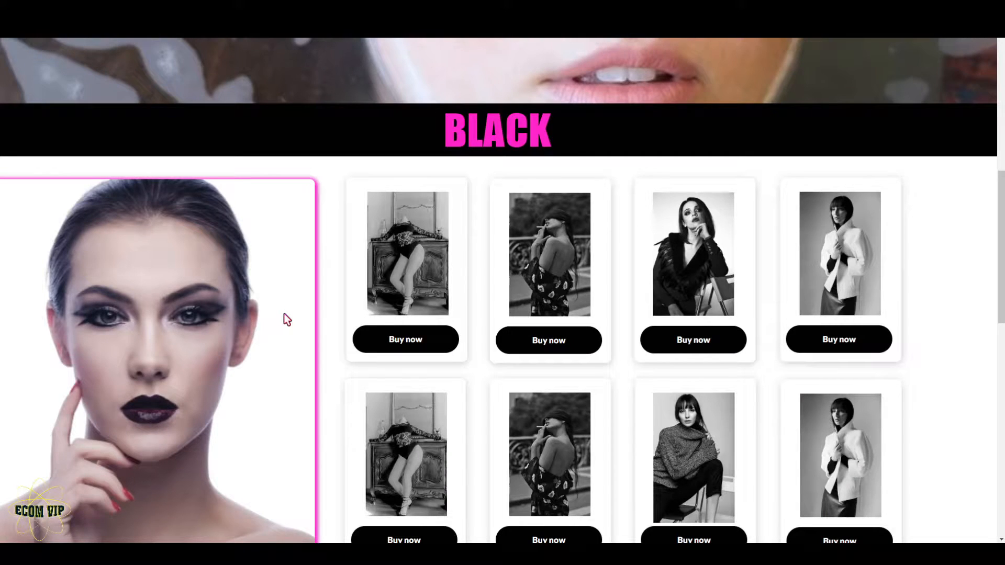
Review the product section of the reference page and add a white shadowed box element in the left half of the white panel
left_click_drag(1001, 255, 1001, 308)
scroll(452, 240, "up", 2)
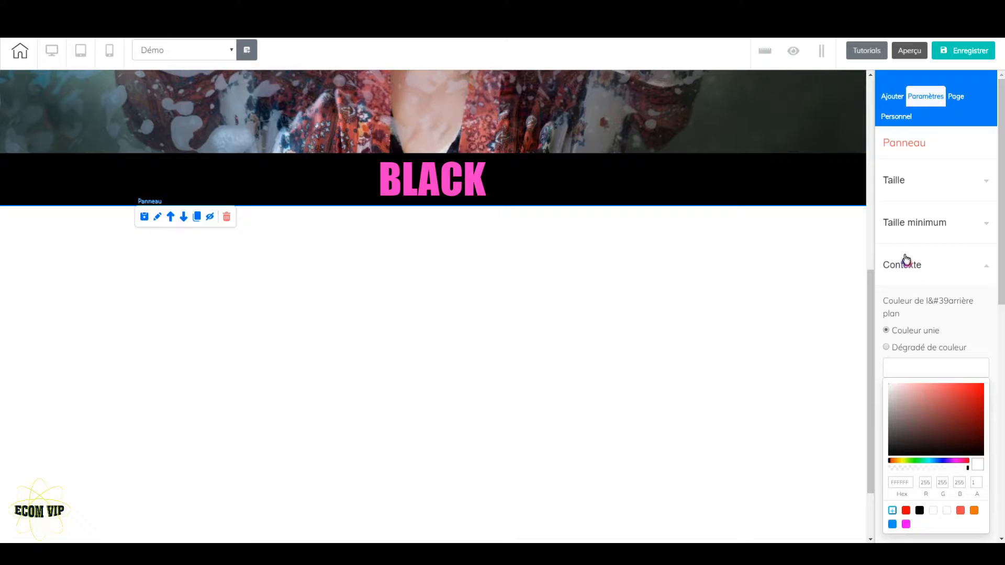
left_click(892, 96)
left_click(933, 167)
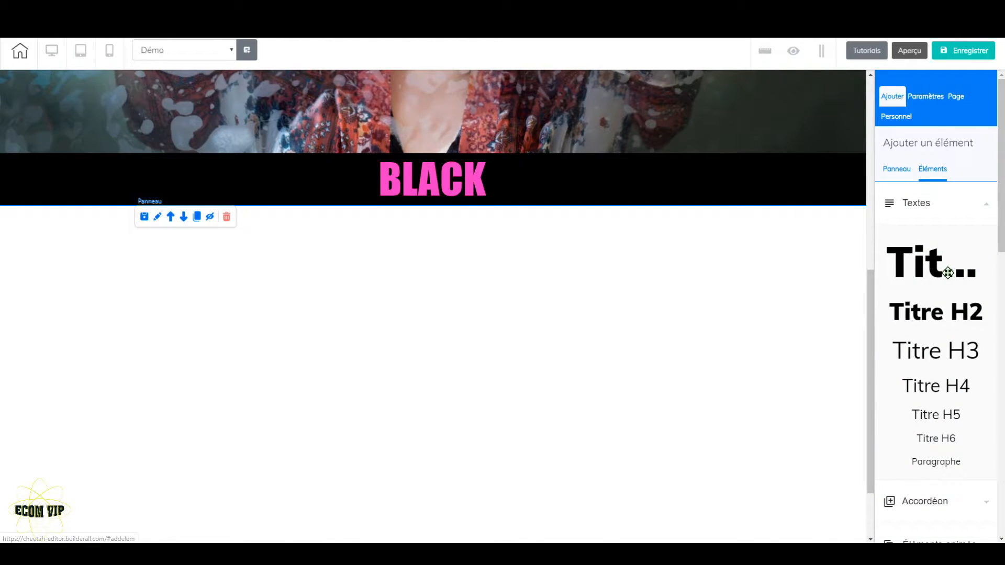
scroll(937, 228, "down", 5)
scroll(938, 242, "down", 2)
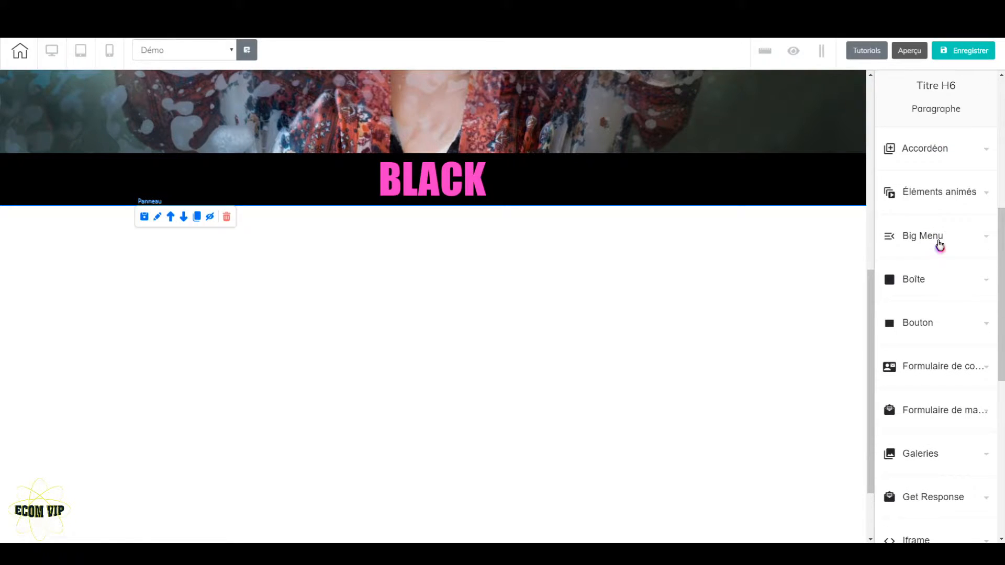
left_click(943, 278)
scroll(946, 311, "down", 5)
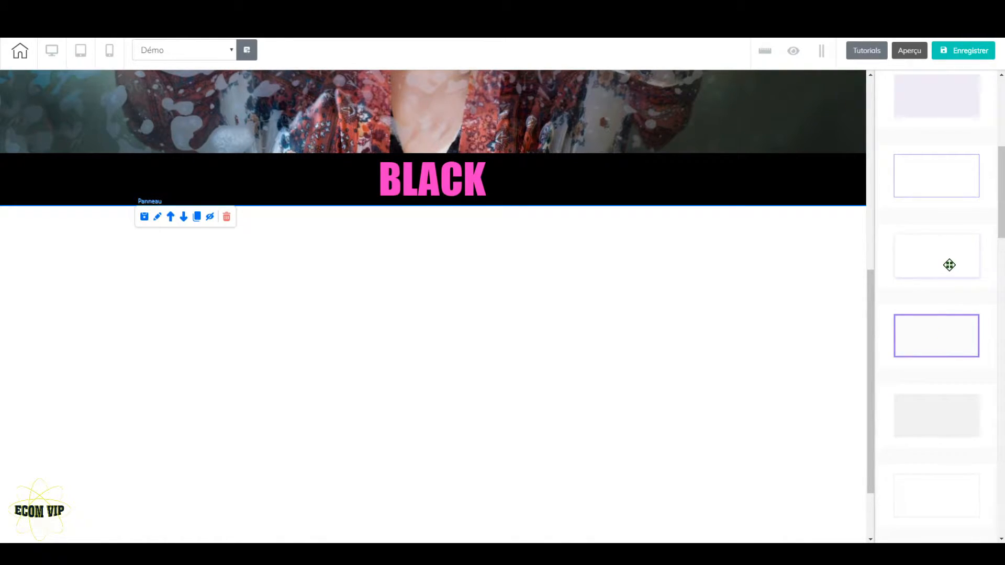
left_click_drag(948, 256, 328, 332)
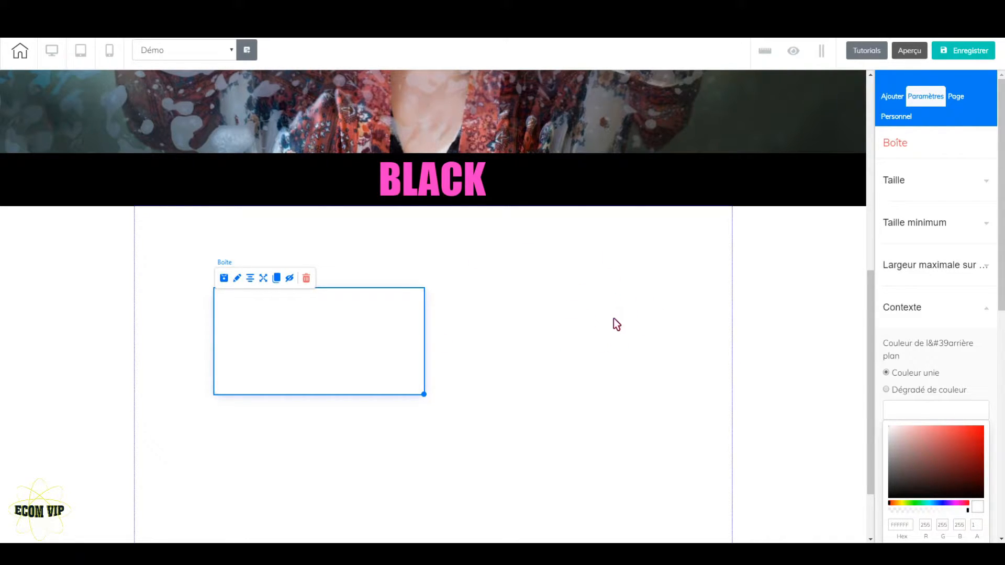
Set the width of the white box in the panel below the "BLACK" heading to 628
left_click(573, 292)
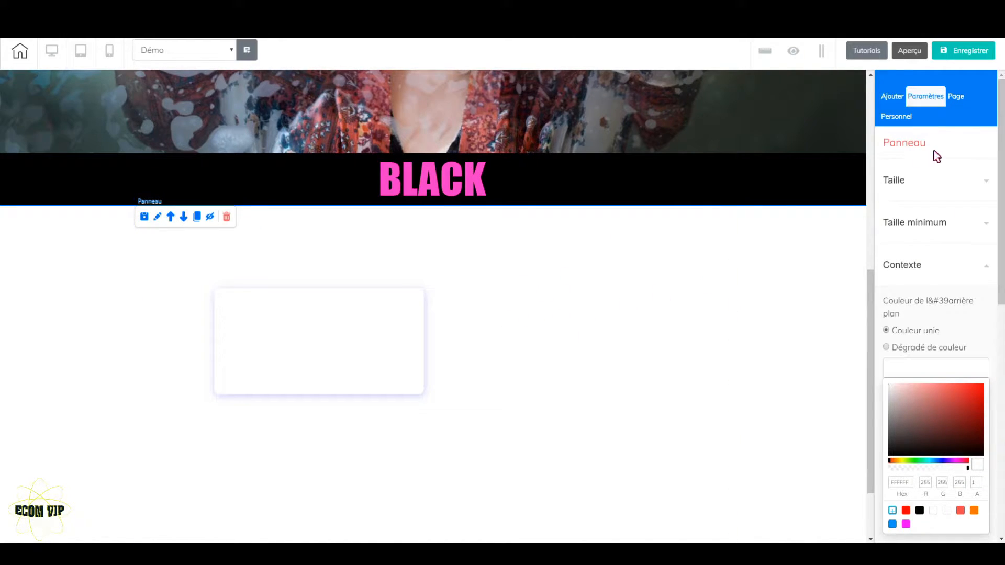
left_click(369, 346)
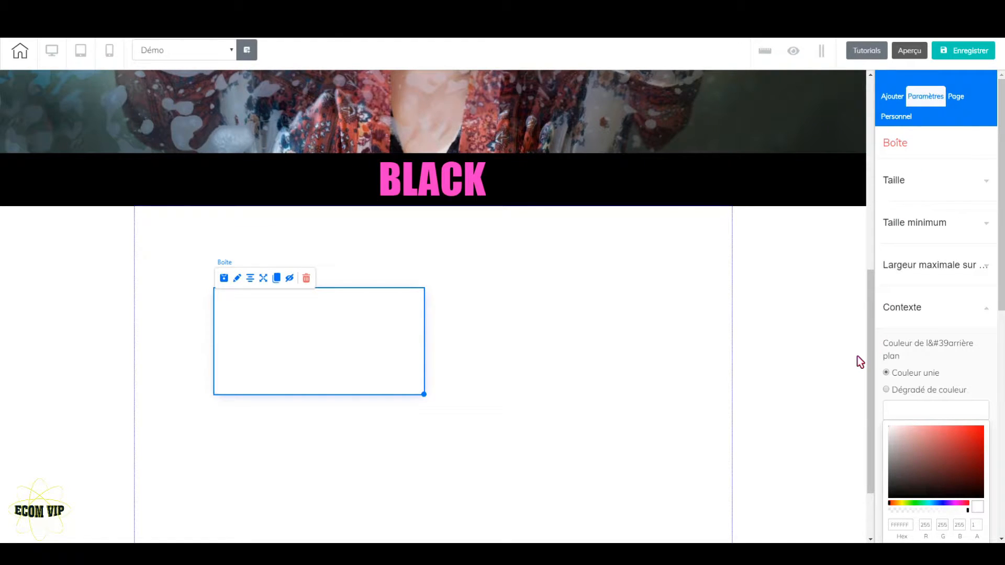
left_click(978, 190)
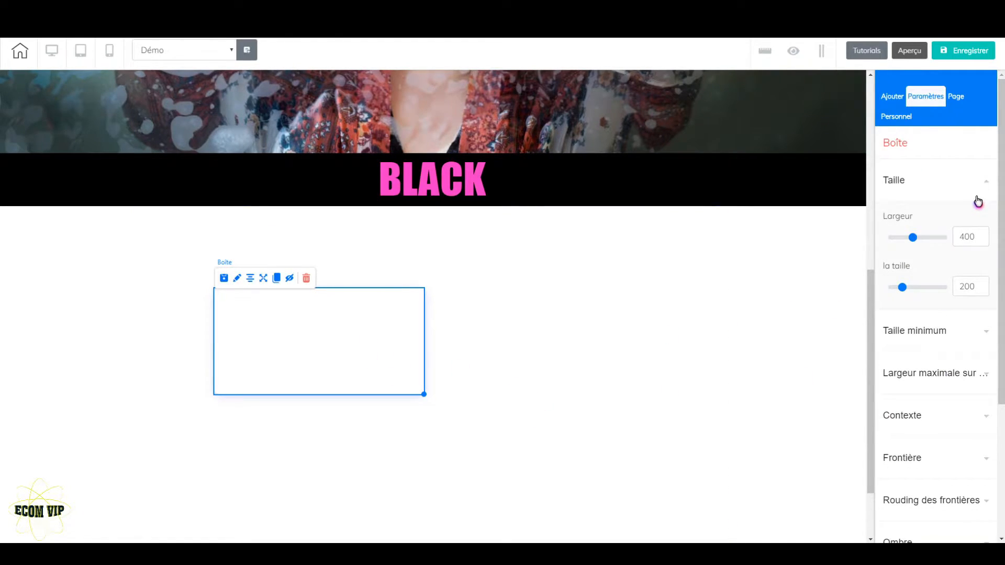
left_click_drag(918, 242, 926, 243)
left_click(982, 240)
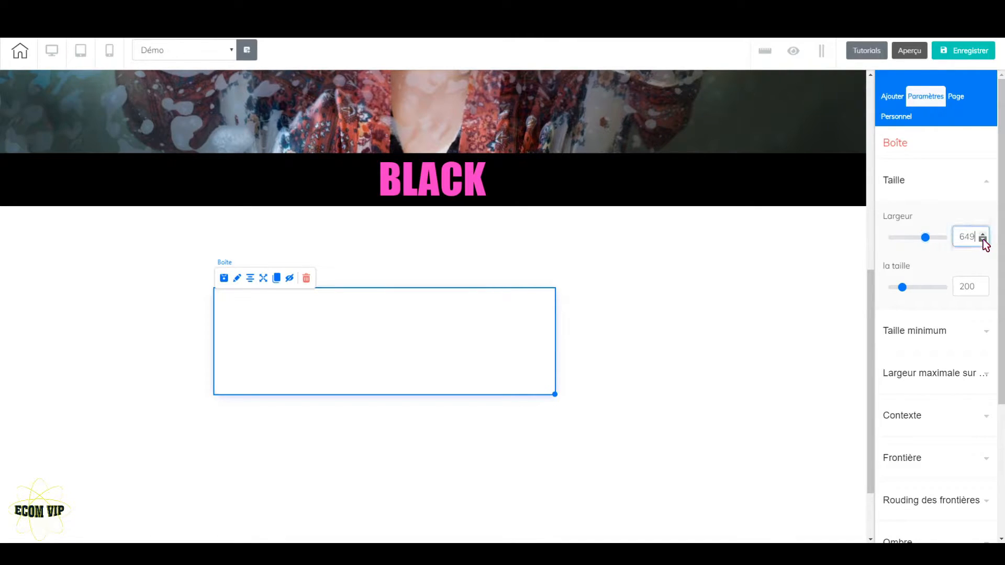
left_click(983, 241)
left_click(982, 241)
left_click(983, 240)
left_click(982, 240)
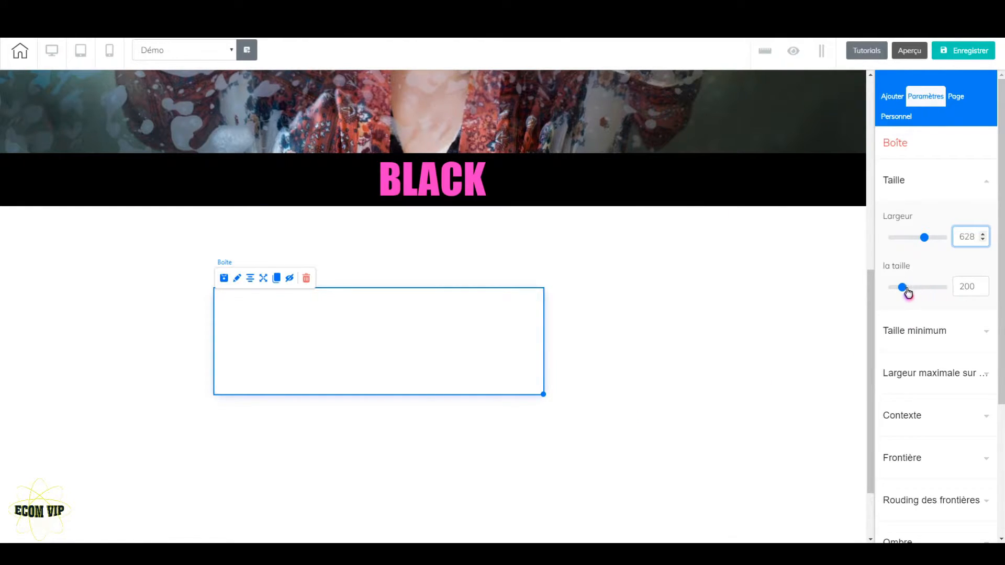
Set the white box's height to 722 and move it up and right, close beneath the "BLACK" band
left_click_drag(908, 292, 924, 293)
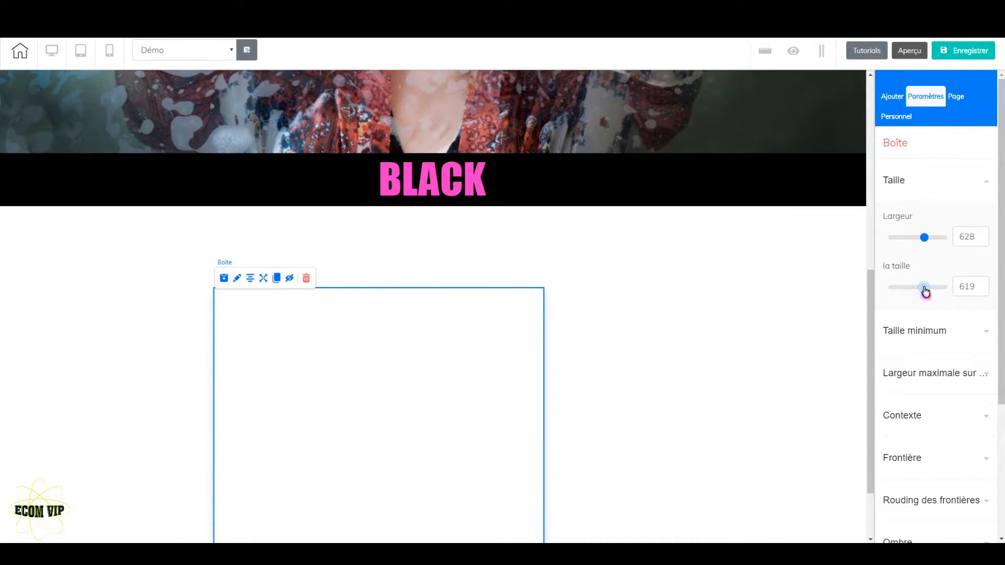
left_click_drag(926, 292, 931, 293)
left_click(984, 284)
left_click(984, 284)
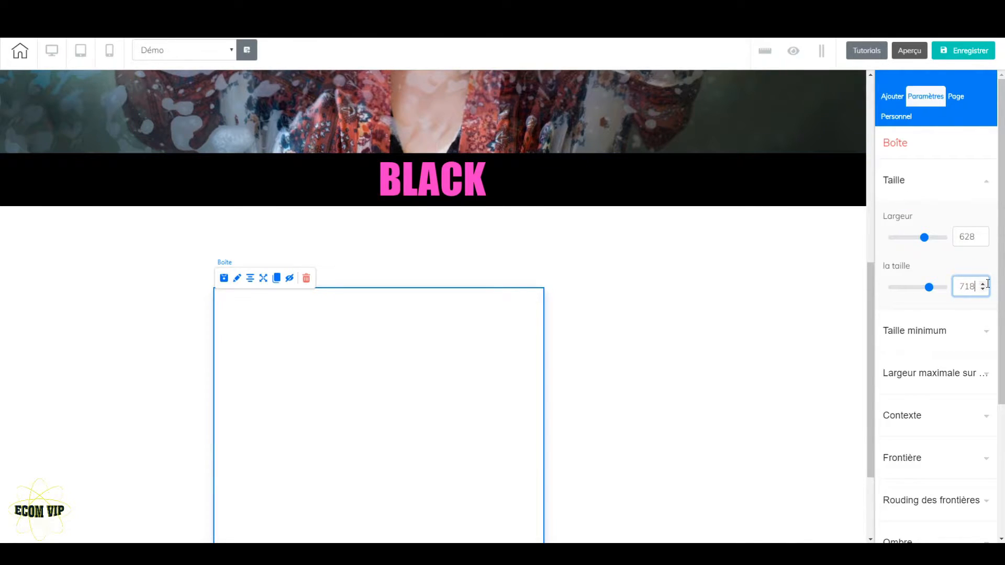
left_click_drag(445, 399, 487, 329)
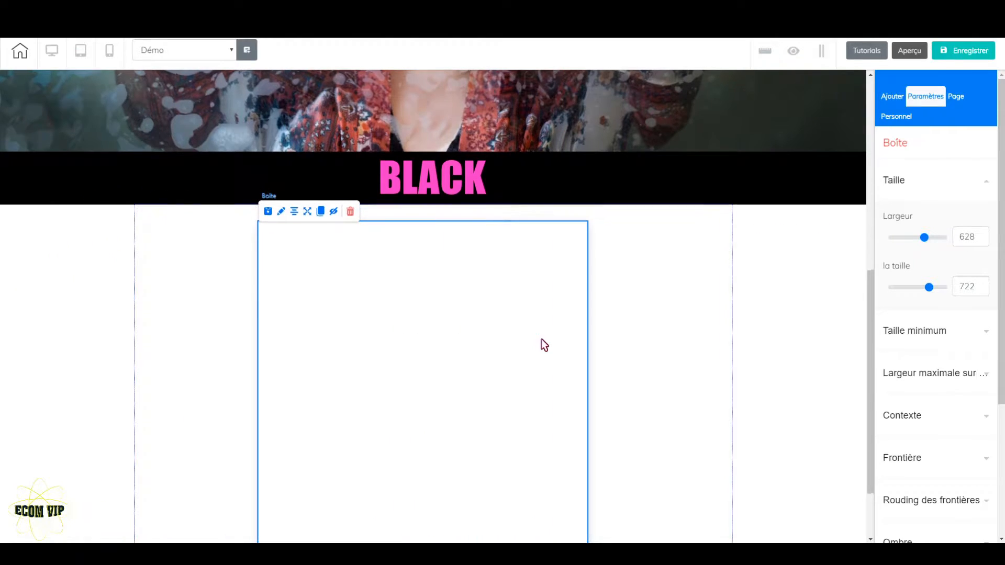
scroll(539, 343, "down", 2)
scroll(566, 362, "up", 4)
scroll(523, 375, "down", 4)
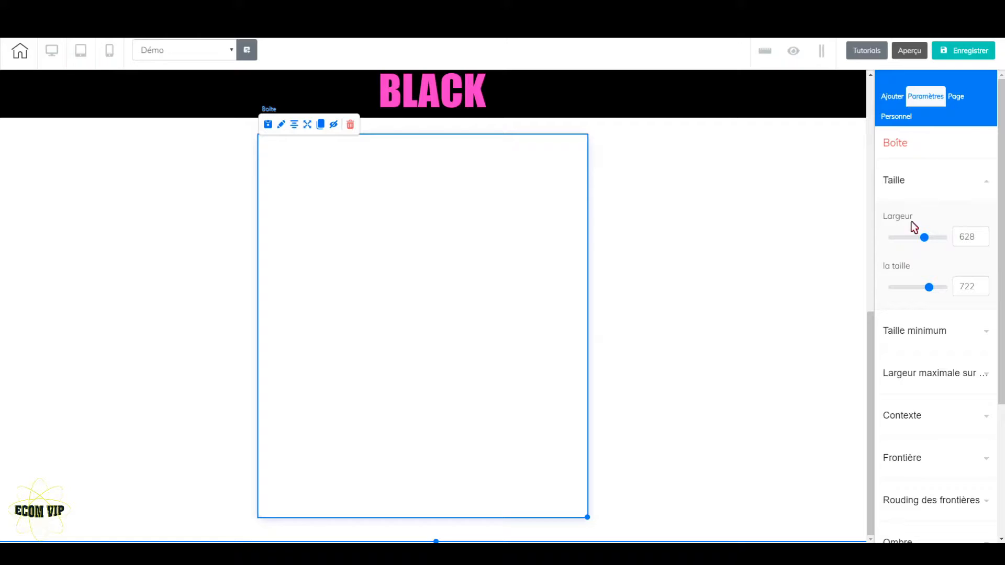
Give the box the girl-237871_1920-removebg-preview portrait from the B&P folder as its background image
left_click(915, 193)
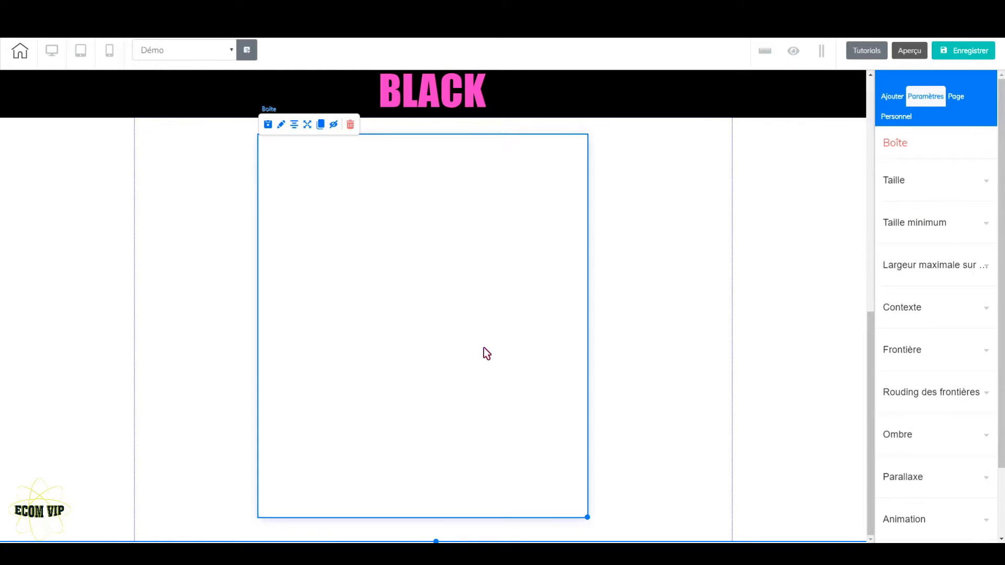
left_click(965, 312)
scroll(918, 426, "down", 1)
scroll(927, 429, "down", 2)
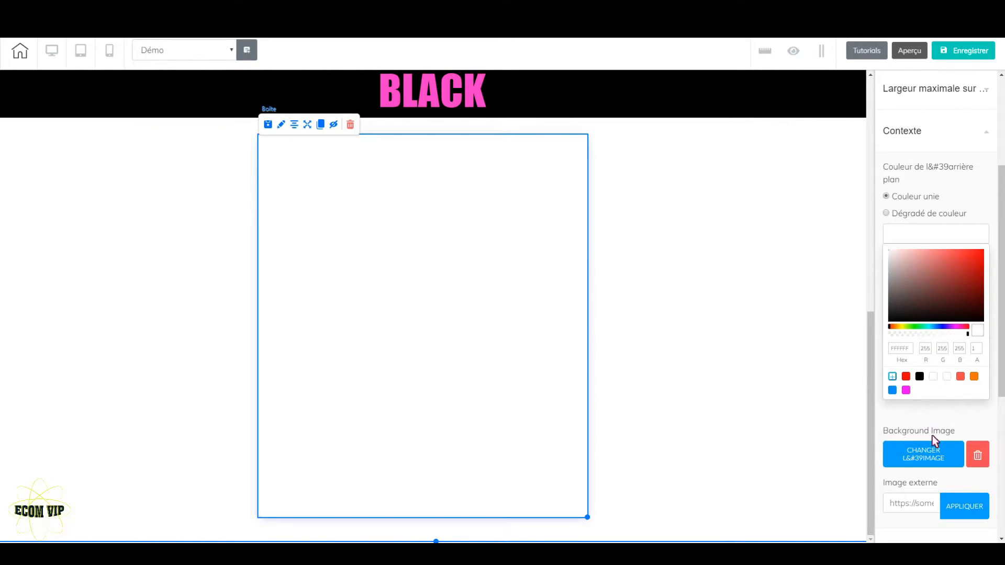
left_click(934, 456)
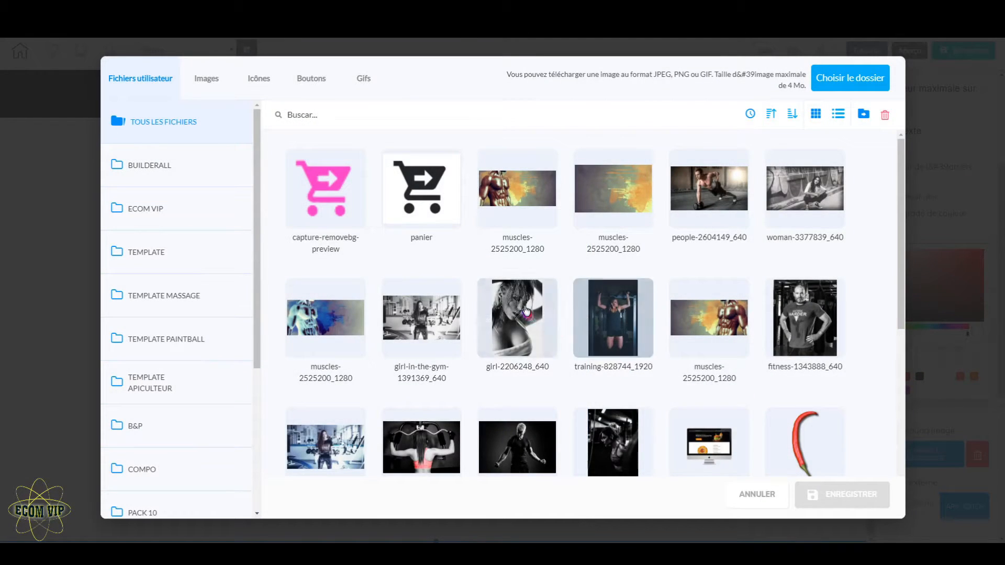
left_click(138, 426)
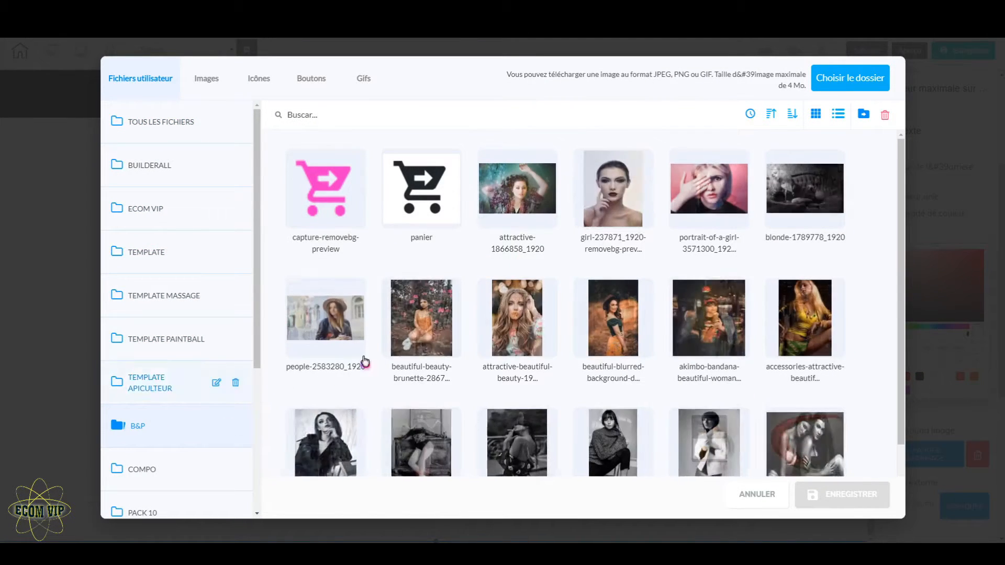
left_click(627, 201)
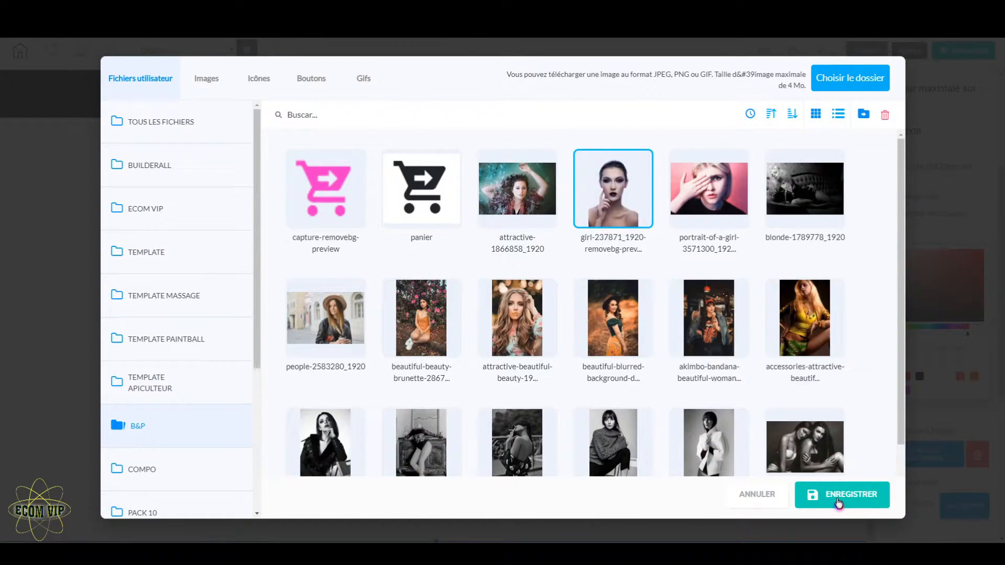
left_click(837, 498)
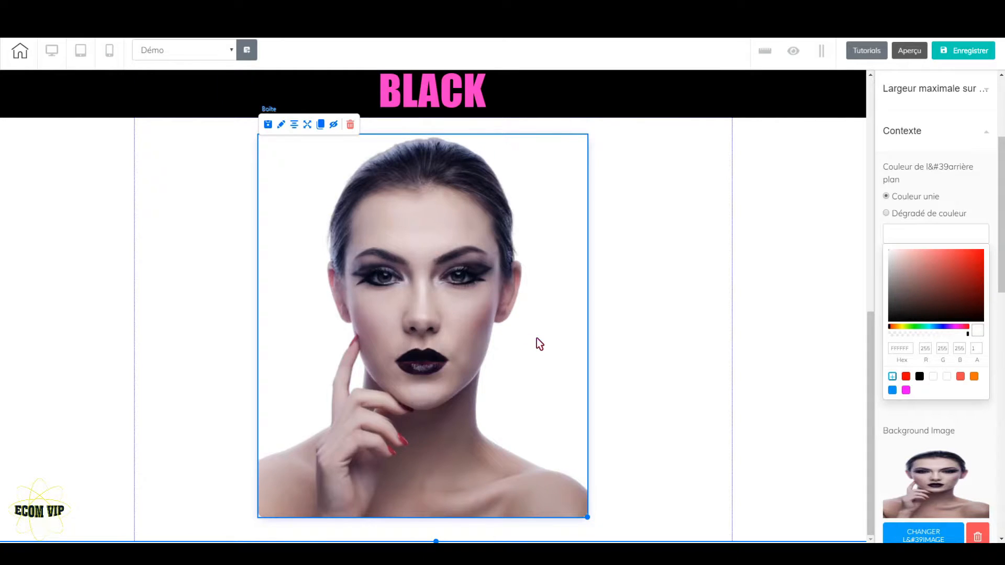
Change the portrait box's shadow colour to magenta (F200FF), increase the shadow's spread slightly, and compare it with the reference page
scroll(937, 399, "down", 10)
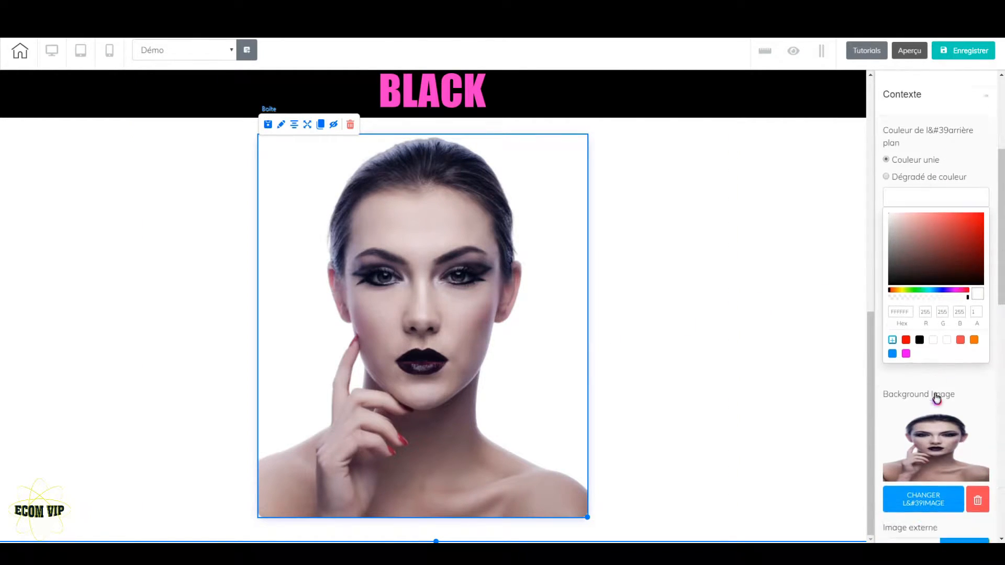
scroll(938, 400, "down", 3)
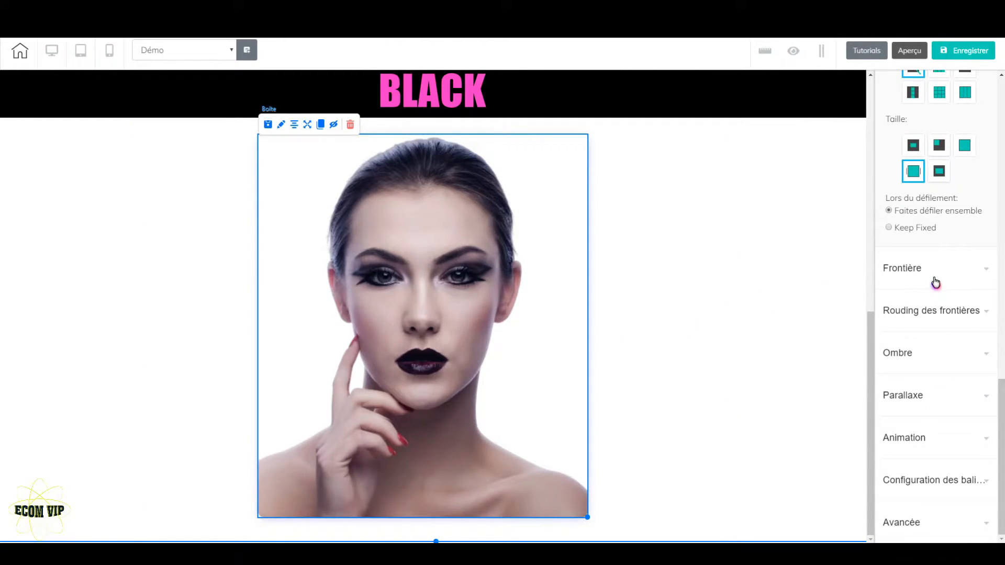
left_click(944, 355)
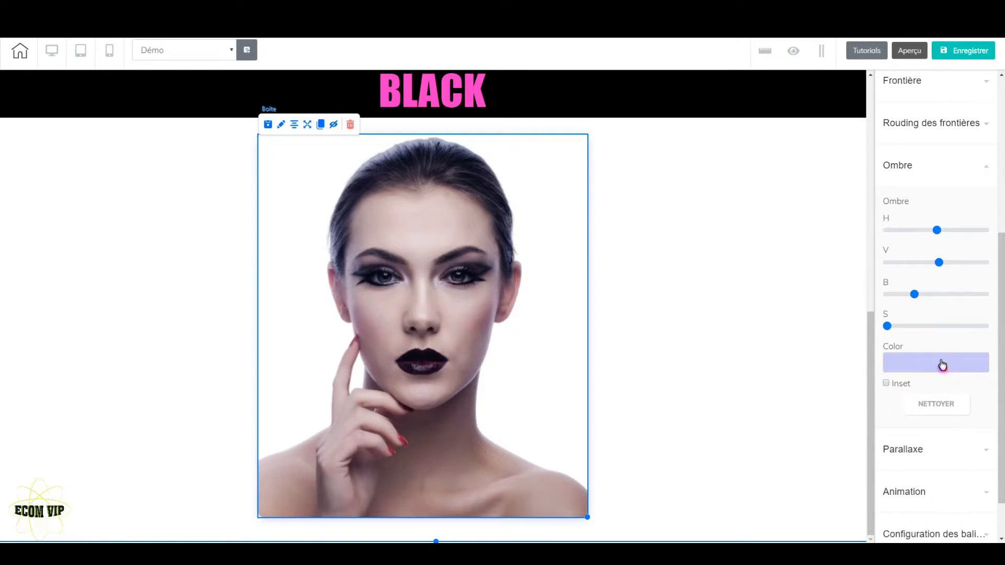
left_click(940, 367)
left_click(906, 519)
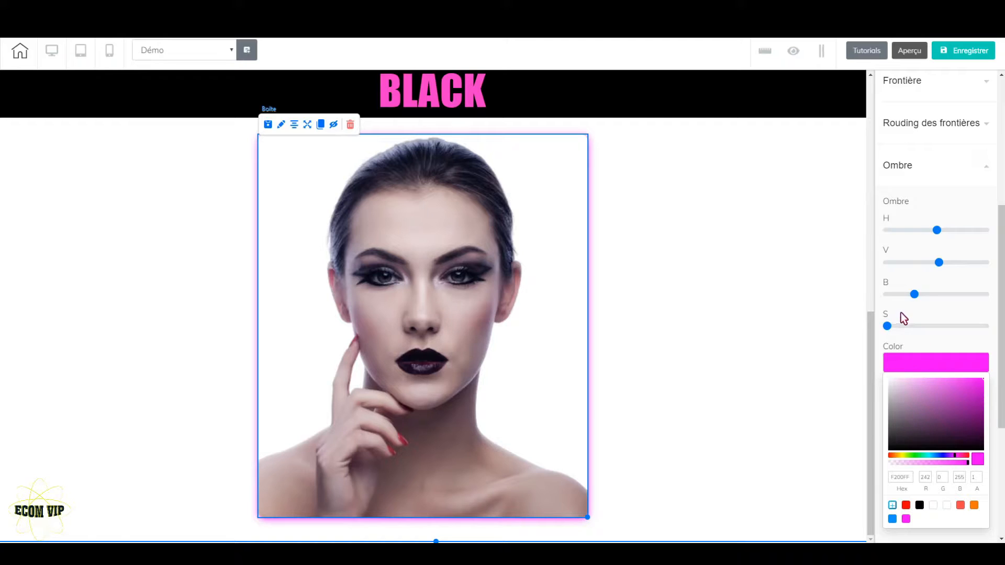
left_click_drag(888, 328, 900, 330)
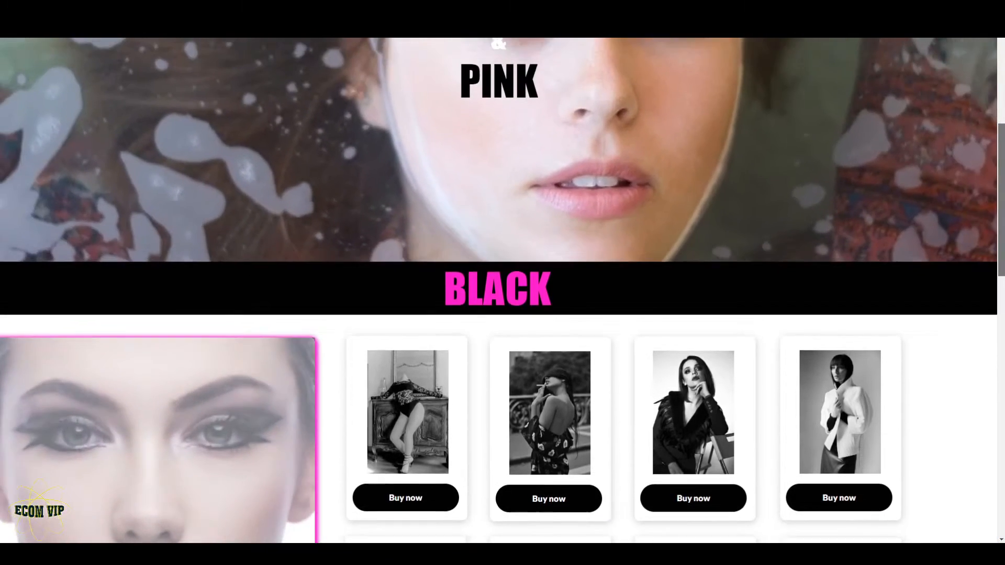
scroll(502, 291, "down", 8)
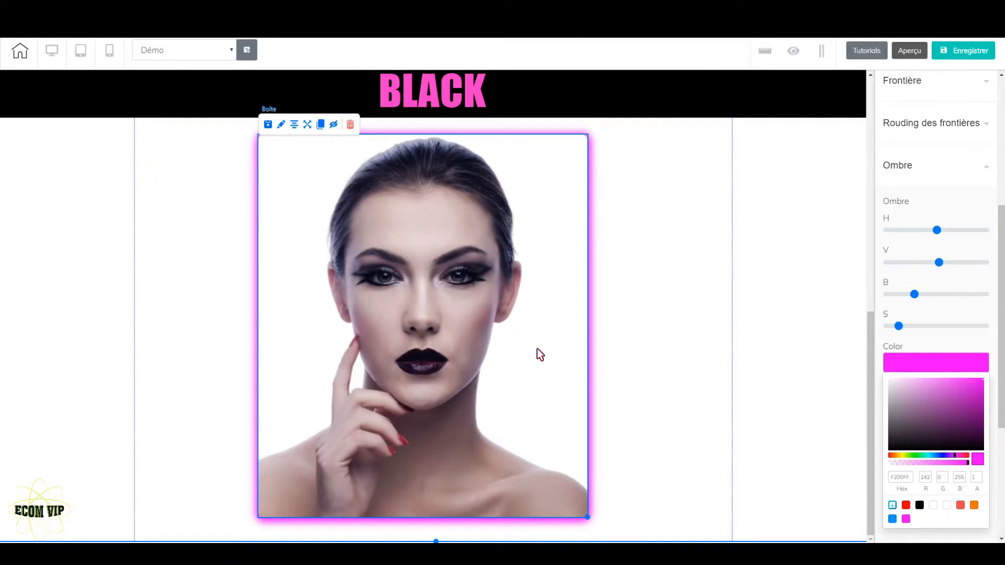
Activate parallax on the portrait box with the Échelle-opacité effect
left_click(926, 176)
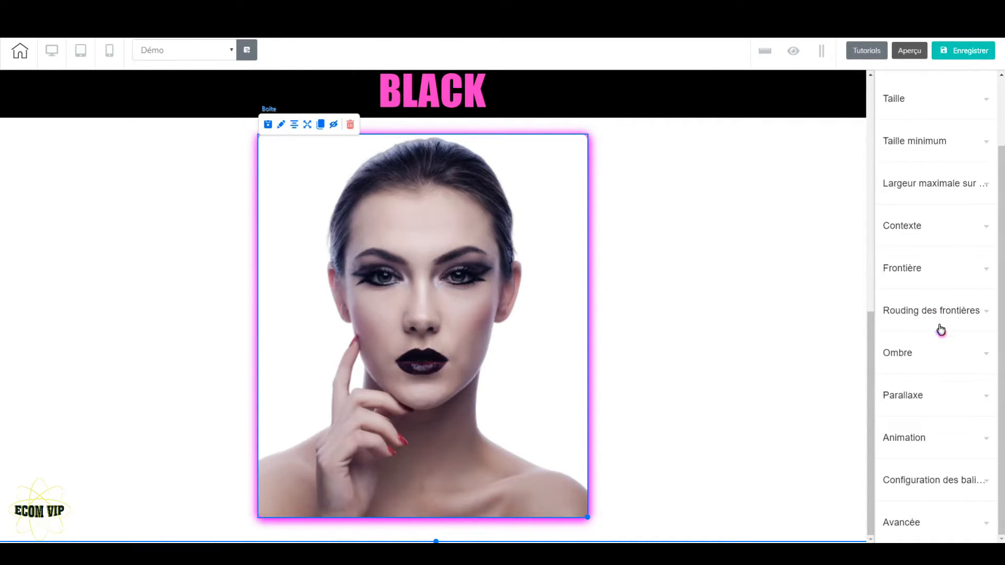
left_click(938, 397)
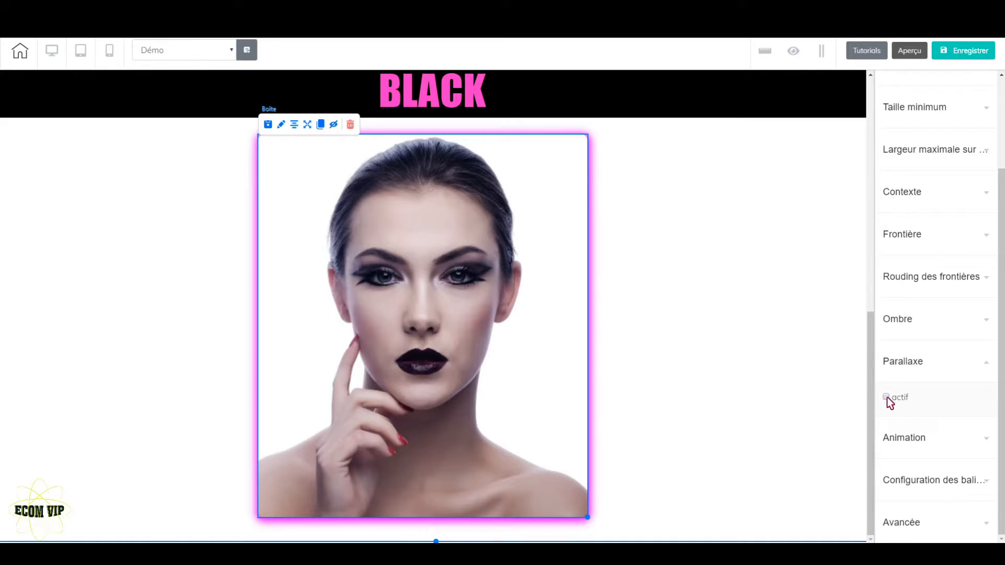
left_click(887, 398)
left_click(979, 357)
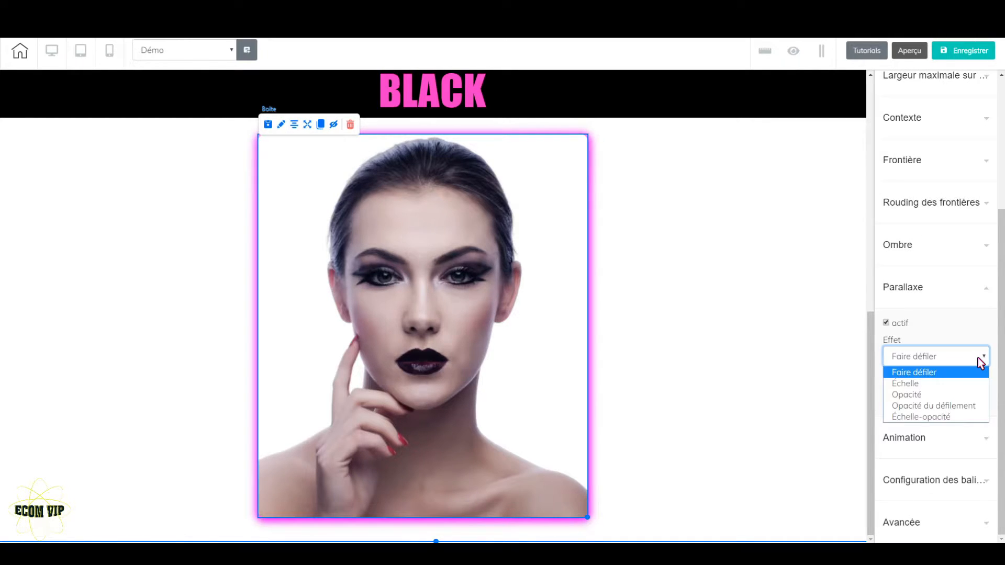
left_click(966, 417)
left_click(709, 382)
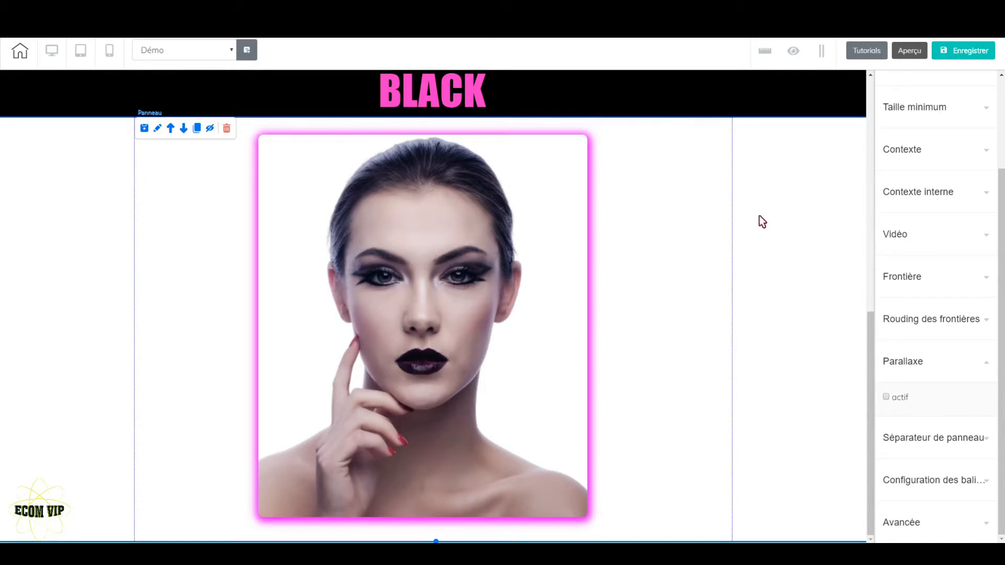
Save the site without publishing it, check the page in preview, and return to the portrait box in the editor
left_click(960, 50)
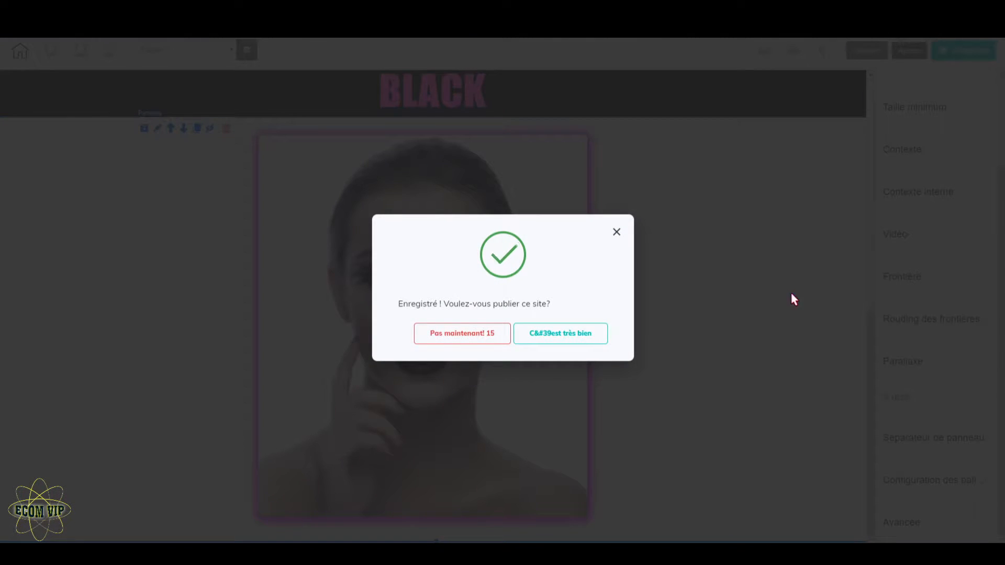
left_click(433, 345)
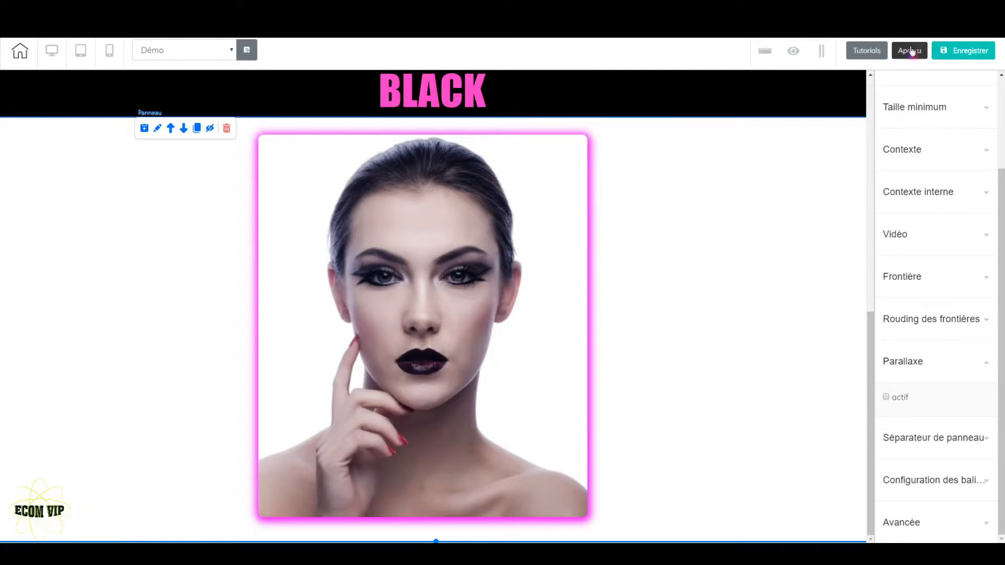
left_click(910, 50)
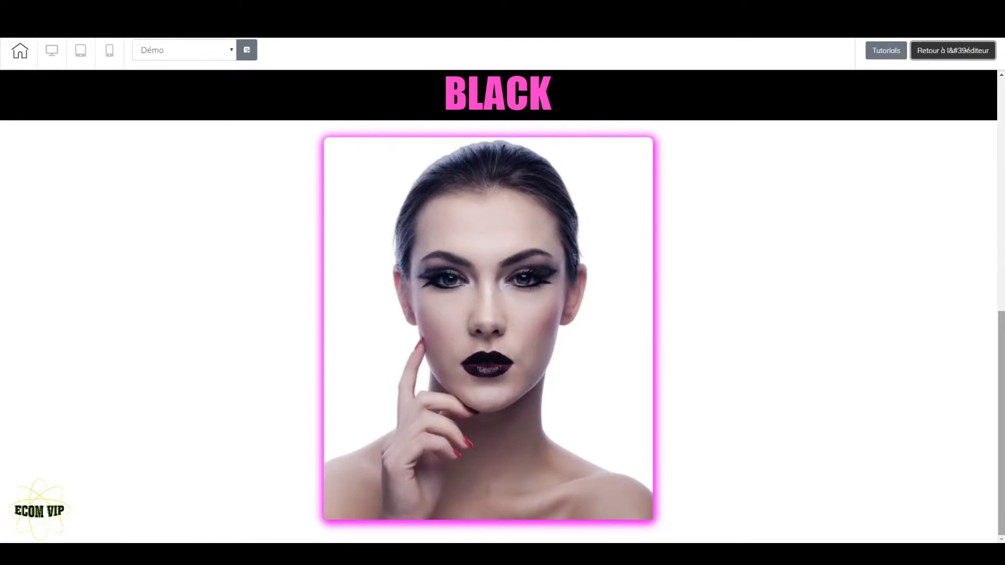
left_click_drag(1002, 324, 1002, 186)
left_click(948, 56)
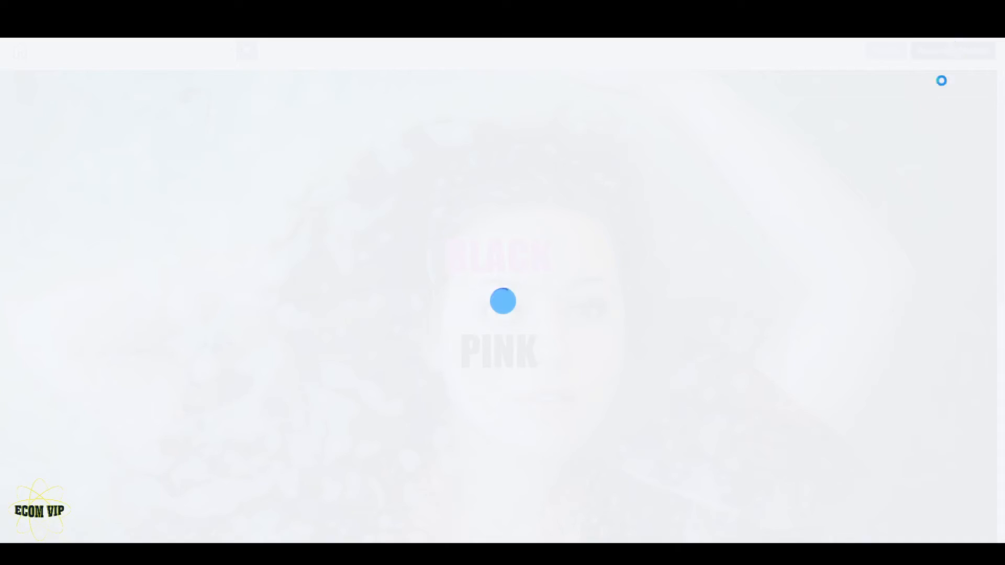
scroll(673, 374, "down", 9)
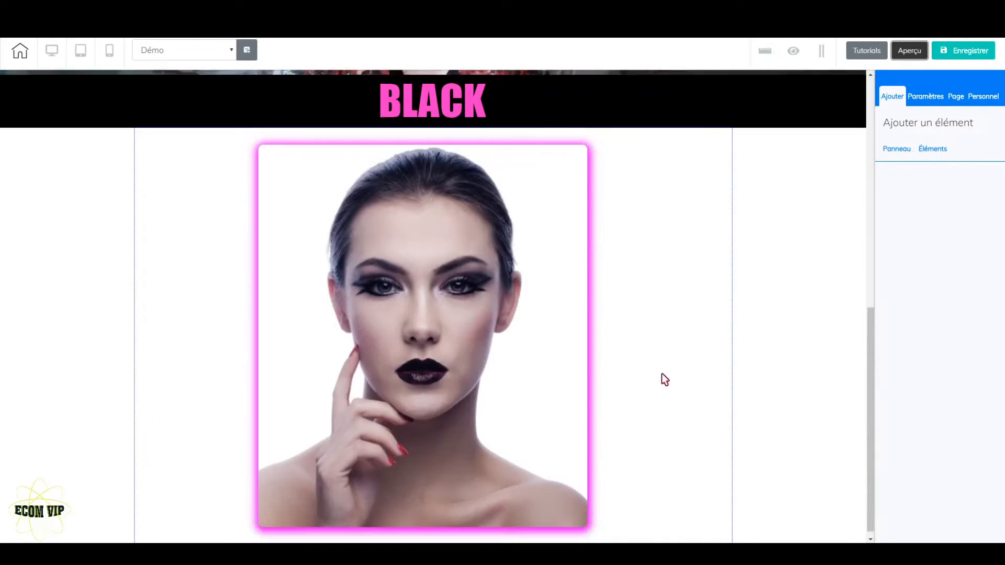
Show the rulers, add a vertical guide at about 220, and move the portrait box left until its right edge meets the guide
left_click_drag(570, 356, 304, 370)
scroll(539, 335, "up", 5)
left_click(764, 51)
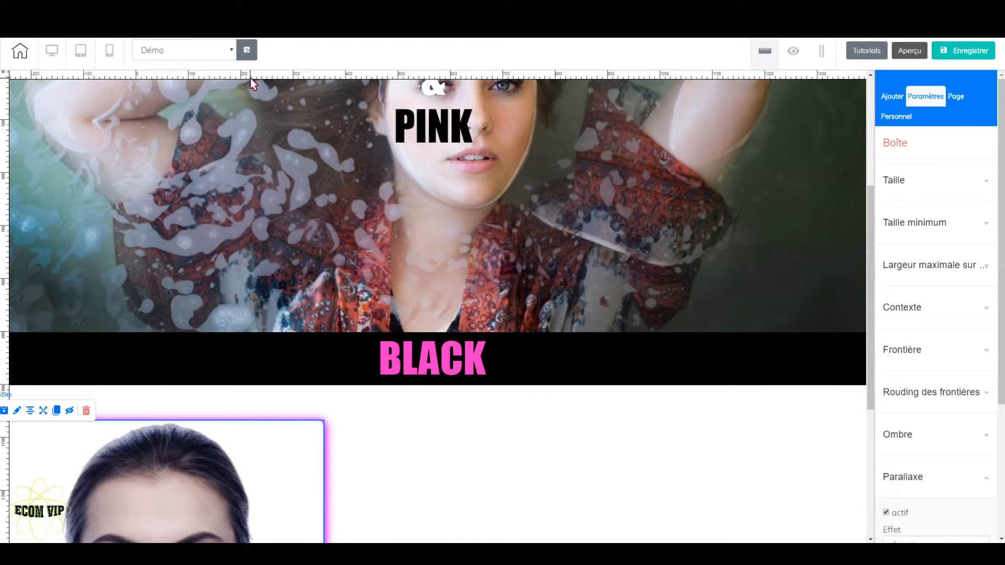
left_click(252, 77)
left_click_drag(304, 461, 231, 453)
Nudge the portrait box up toward the "BLACK" band along the guide, check its placement in preview, and return to the editor
scroll(351, 442, "down", 5)
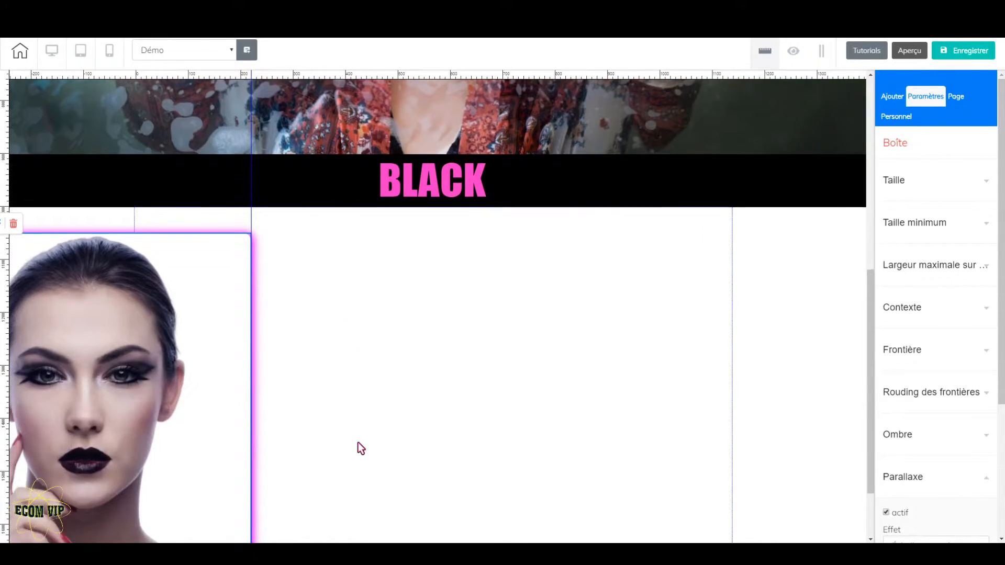
left_click_drag(240, 340, 238, 332)
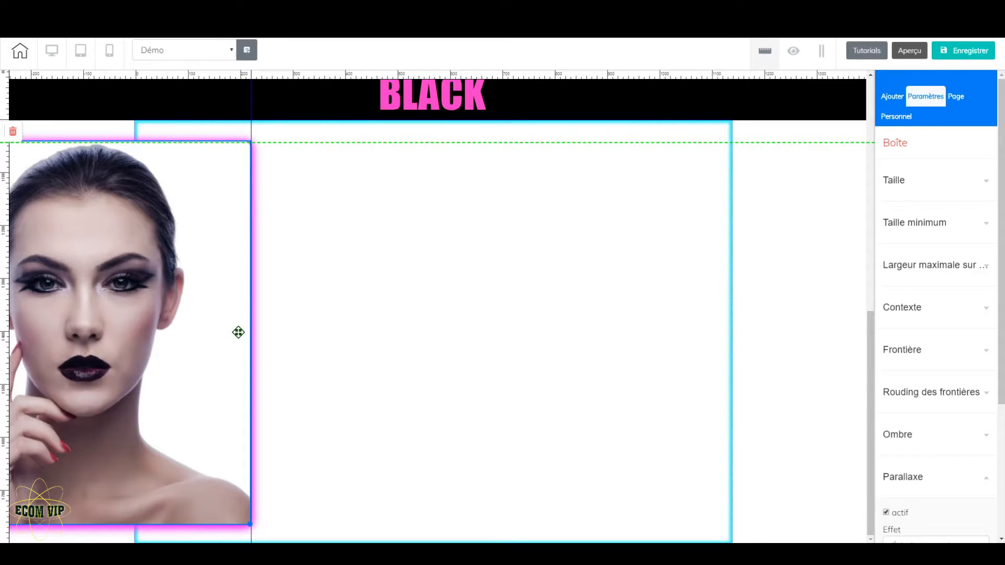
left_click_drag(238, 332, 238, 332)
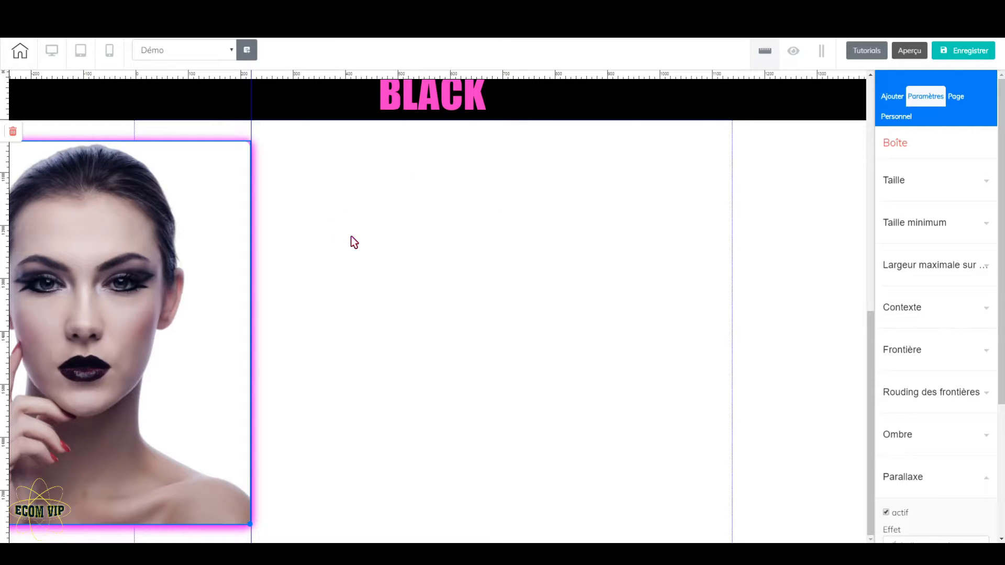
left_click(910, 50)
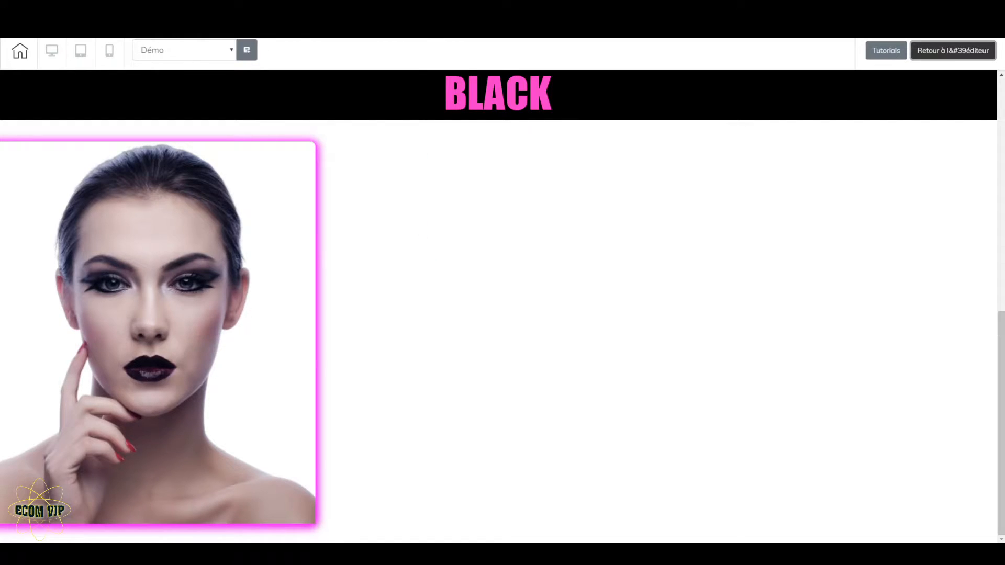
left_click(965, 50)
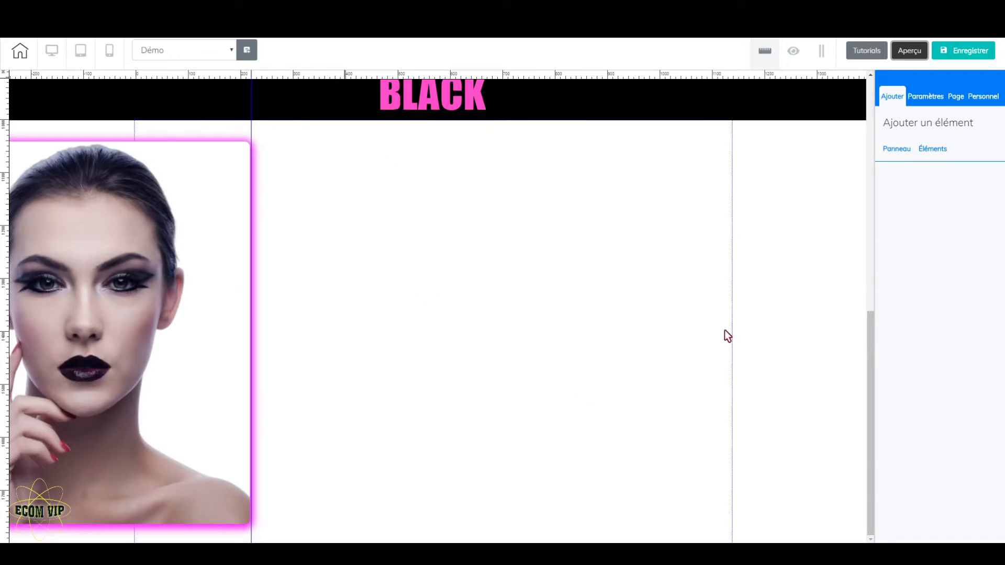
Add a white box with a soft shadow beside the portrait and resize it to about 334 by 277
left_click(937, 150)
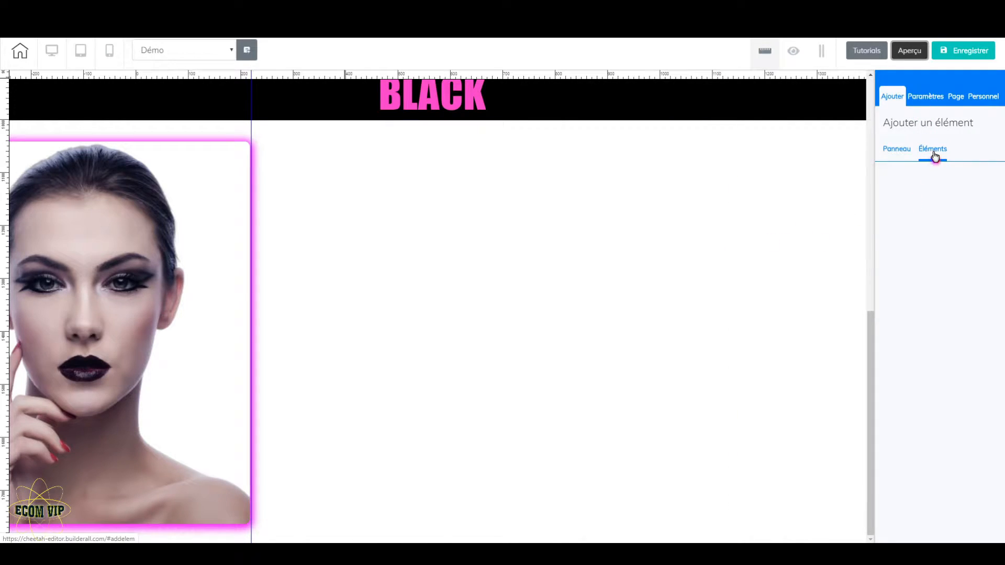
left_click(936, 151)
scroll(957, 314, "down", 5)
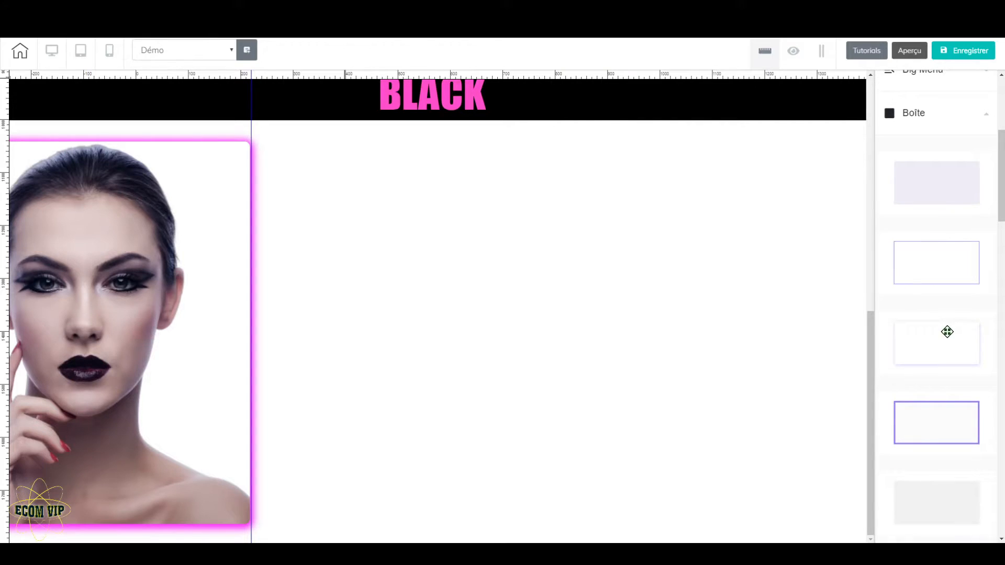
left_click_drag(958, 344, 445, 218)
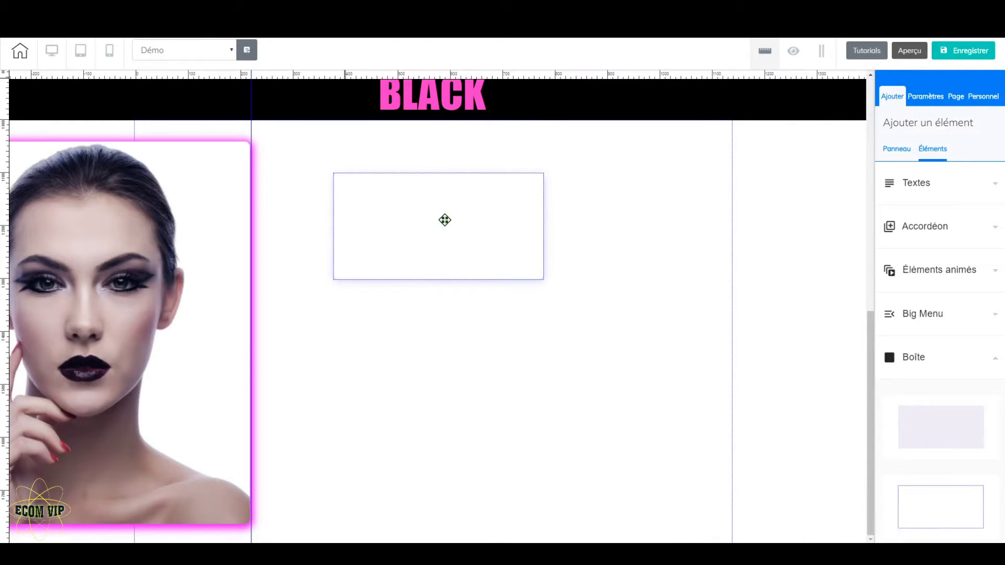
left_click(514, 272)
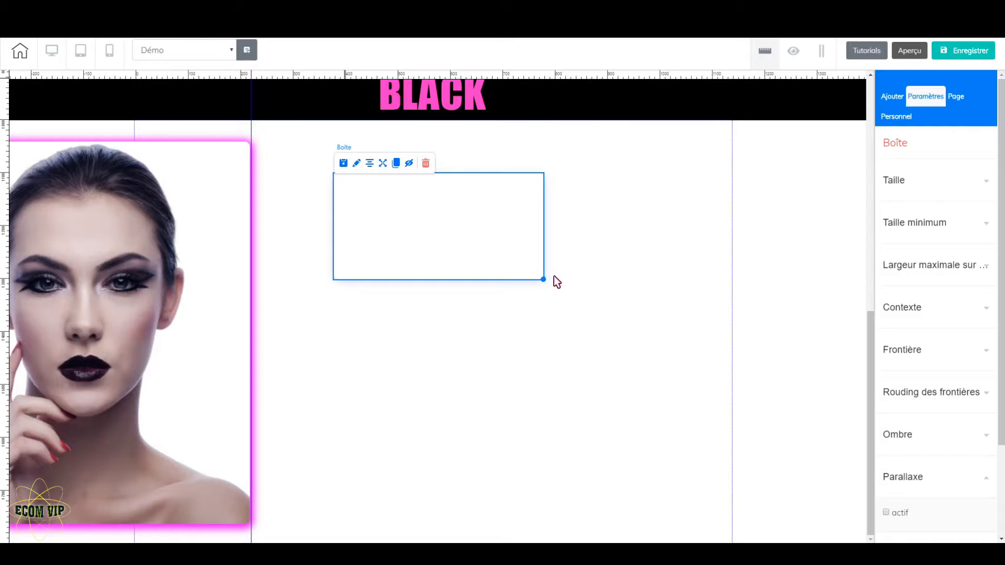
left_click_drag(544, 280, 509, 320)
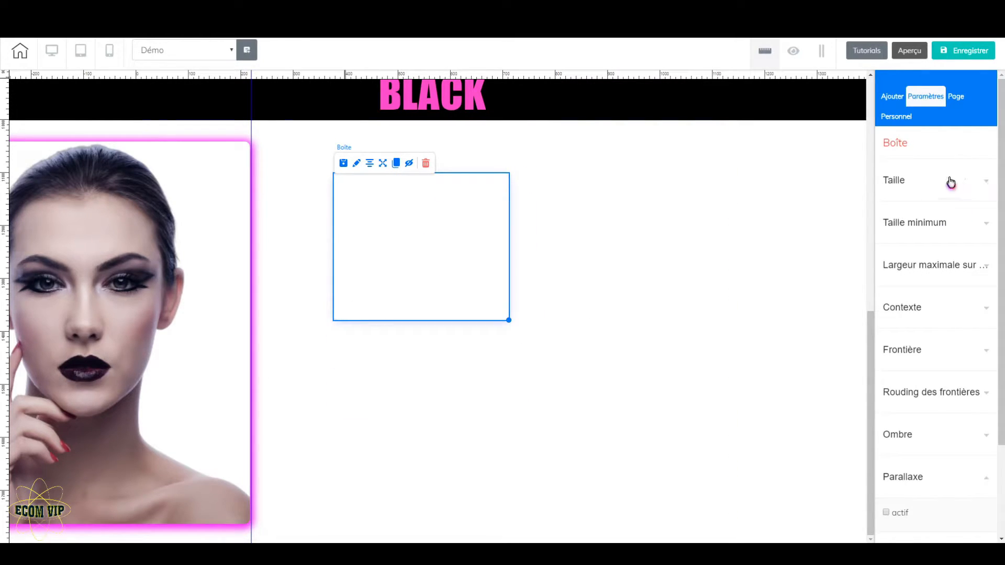
Reduce the new box's width to 231
left_click(986, 183)
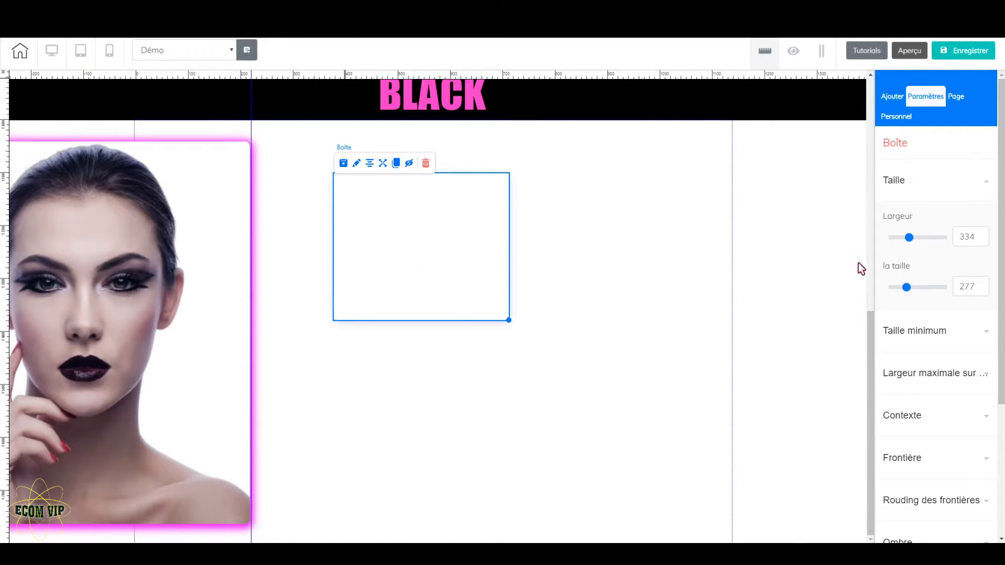
left_click(983, 239)
left_click(984, 239)
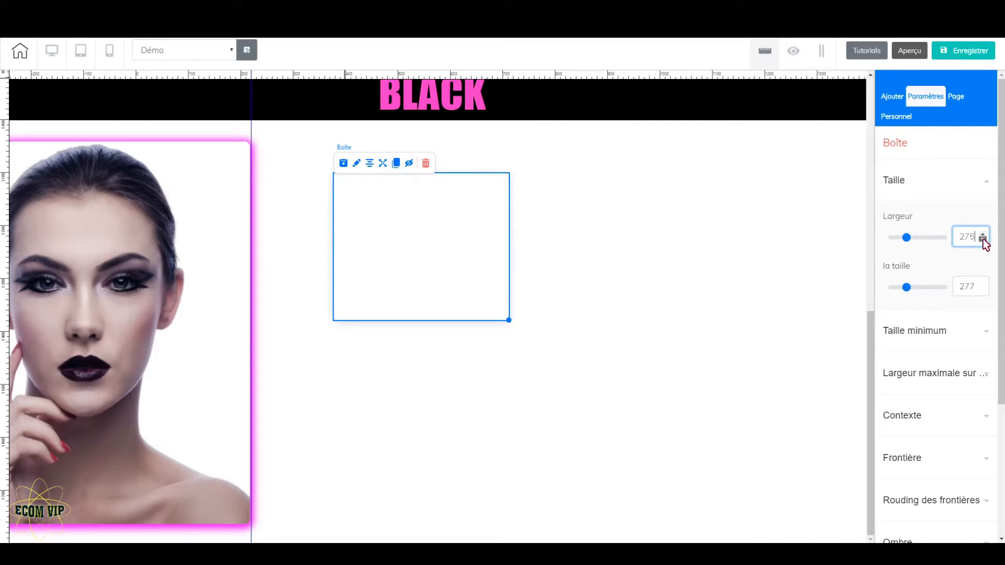
left_click(983, 240)
left_click(983, 240)
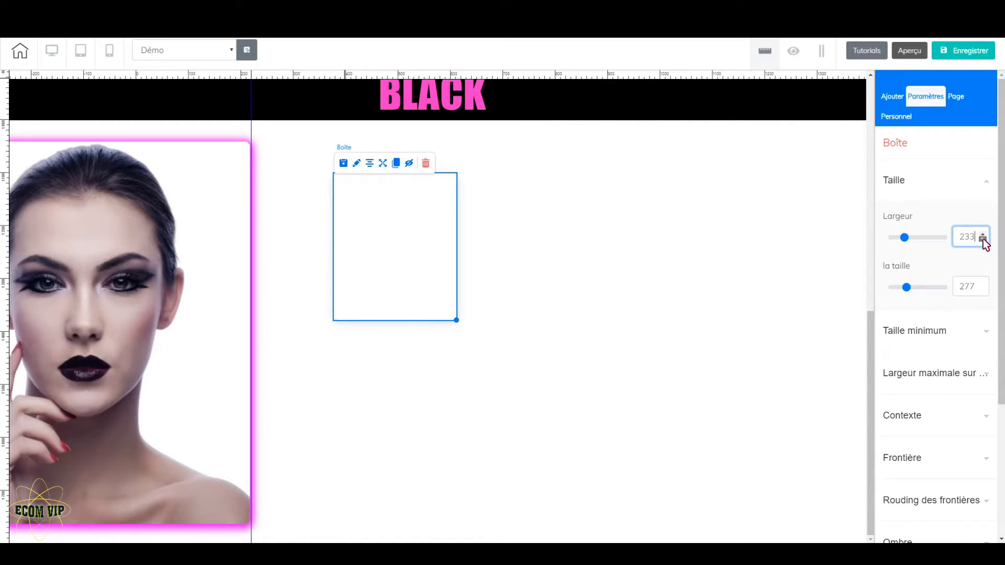
left_click(983, 235)
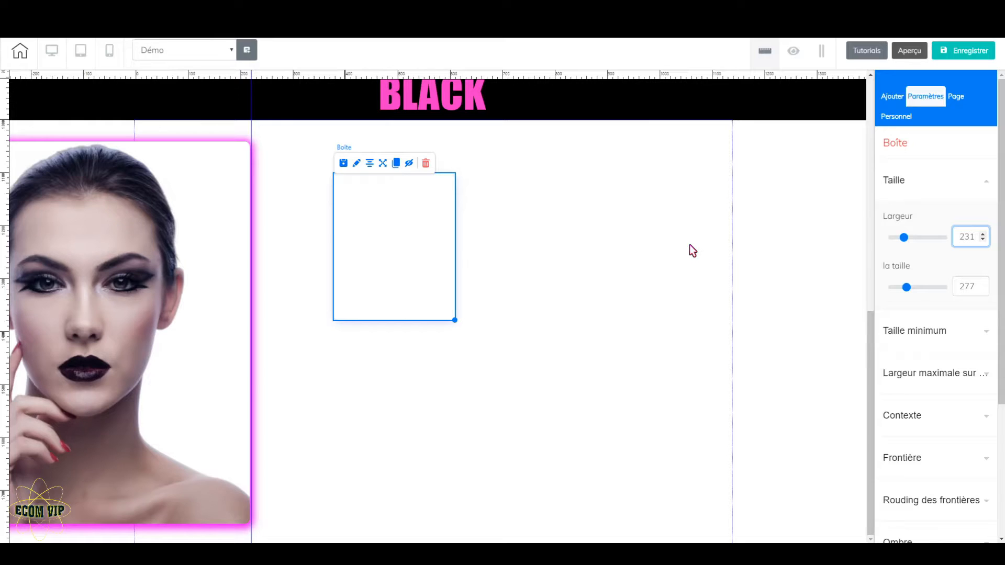
Increase the new box's height to 348
left_click(983, 284)
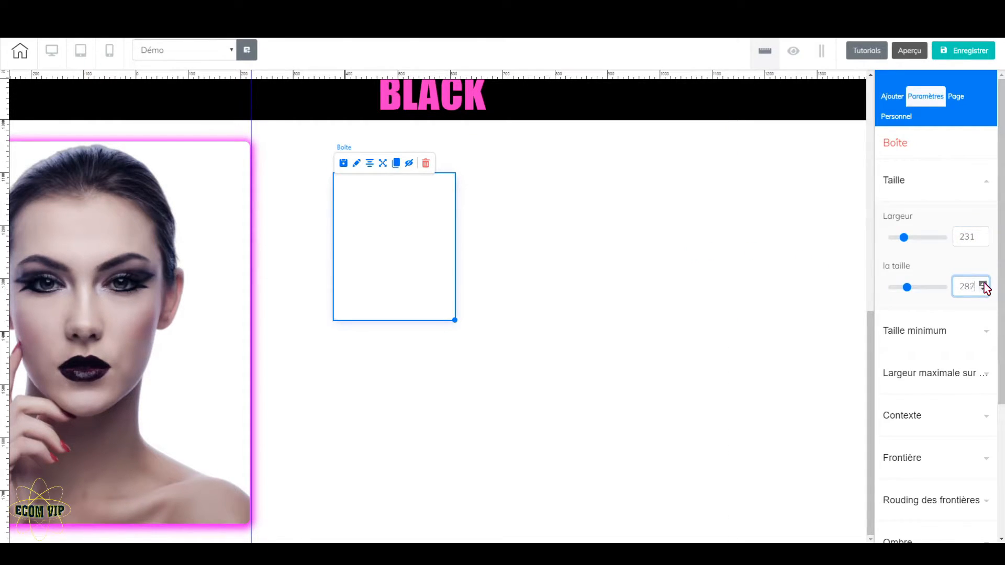
left_click(985, 284)
left_click(984, 284)
left_click(984, 284)
left_click(985, 283)
left_click(984, 284)
left_click(984, 284)
left_click(985, 284)
left_click(985, 284)
left_click(984, 283)
left_click(985, 284)
left_click(984, 284)
left_click(984, 284)
left_click(985, 284)
left_click(984, 284)
left_click(984, 284)
left_click(985, 284)
left_click(985, 284)
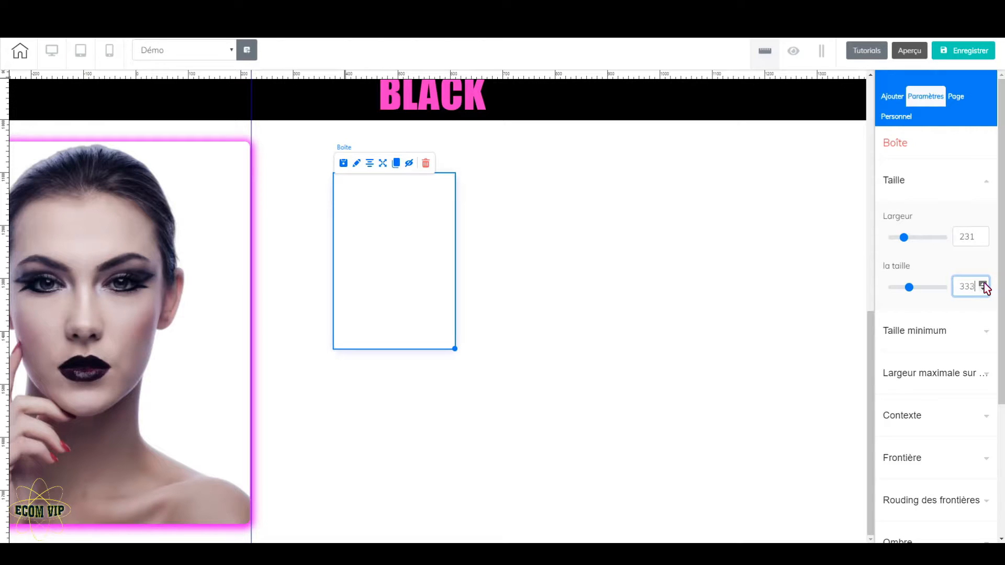
left_click(985, 284)
left_click(984, 283)
left_click(985, 284)
left_click(984, 284)
left_click(983, 289)
left_click(983, 289)
left_click(373, 278)
left_click(409, 269)
left_click(410, 269)
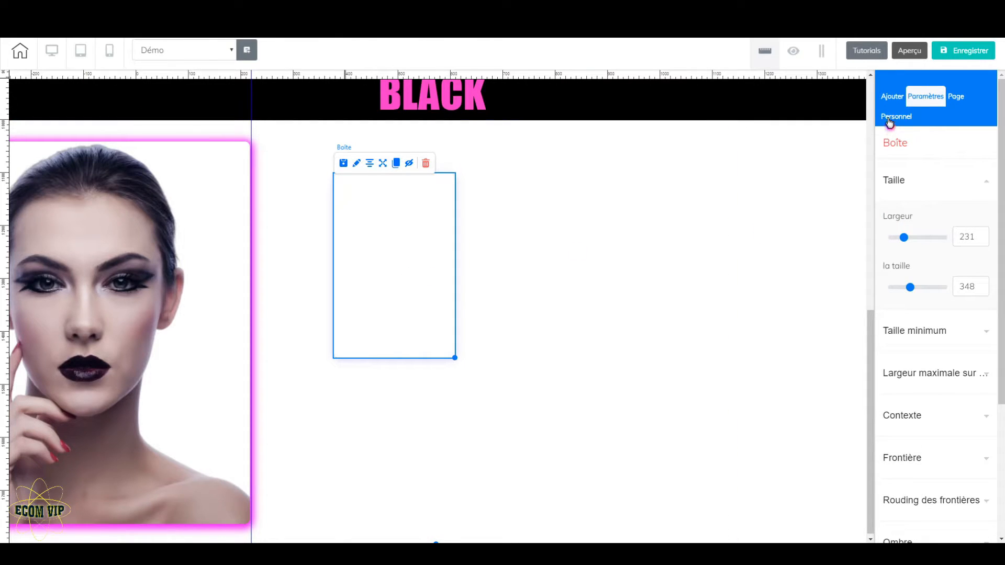
Add an image element over the white product box
left_click(893, 96)
left_click(939, 151)
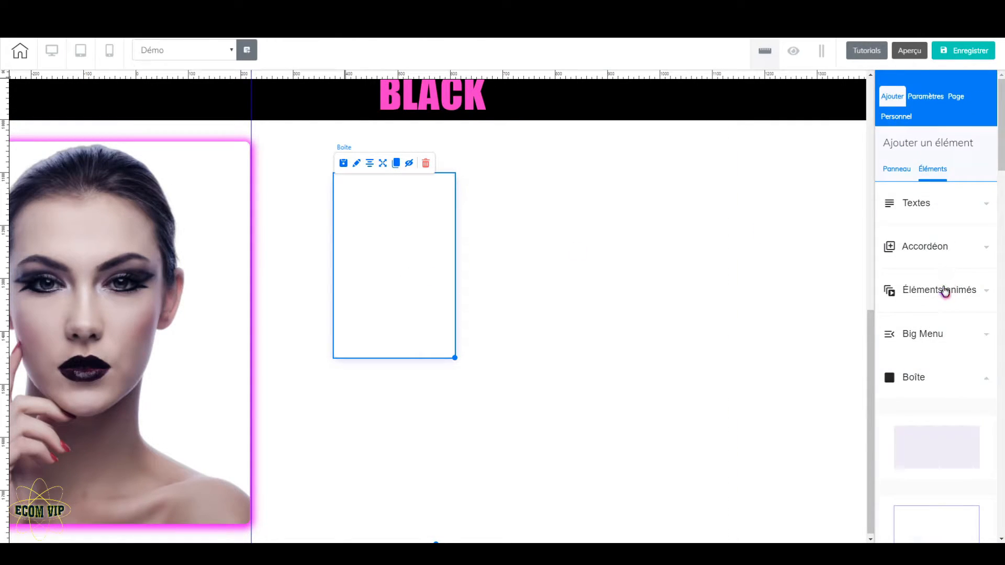
scroll(947, 290, "down", 3)
left_click(962, 215)
scroll(953, 277, "down", 3)
scroll(949, 281, "down", 2)
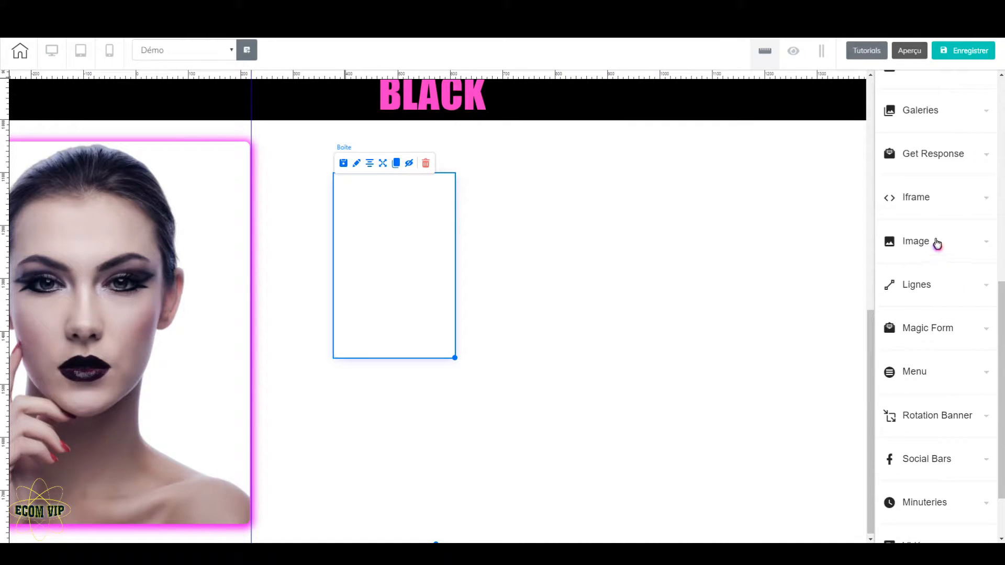
left_click(935, 243)
left_click_drag(943, 323, 394, 244)
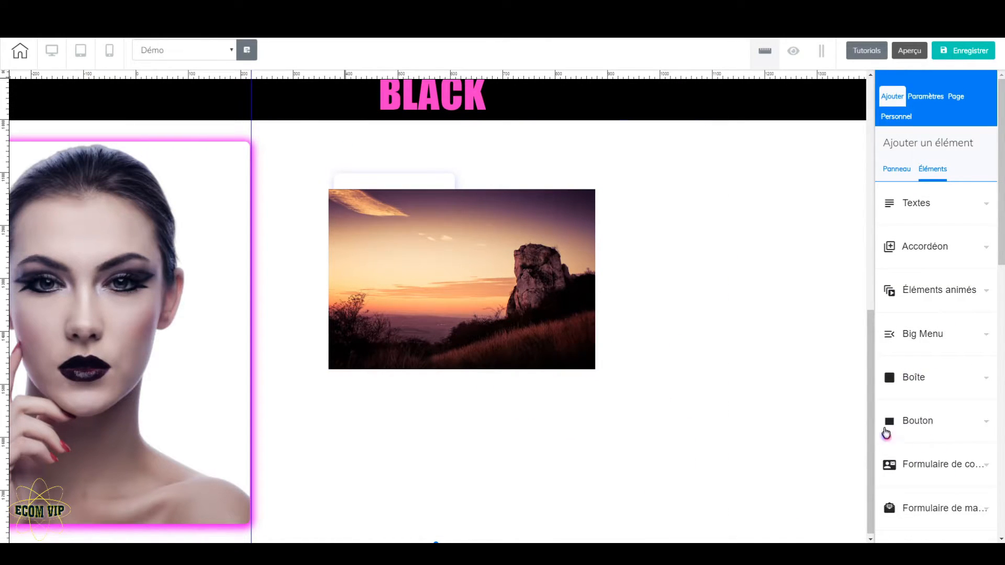
Shrink the placeholder image to about 225 wide and place it inside the upper part of the product box
left_click(521, 331)
left_click_drag(596, 369, 451, 313)
left_click(452, 314)
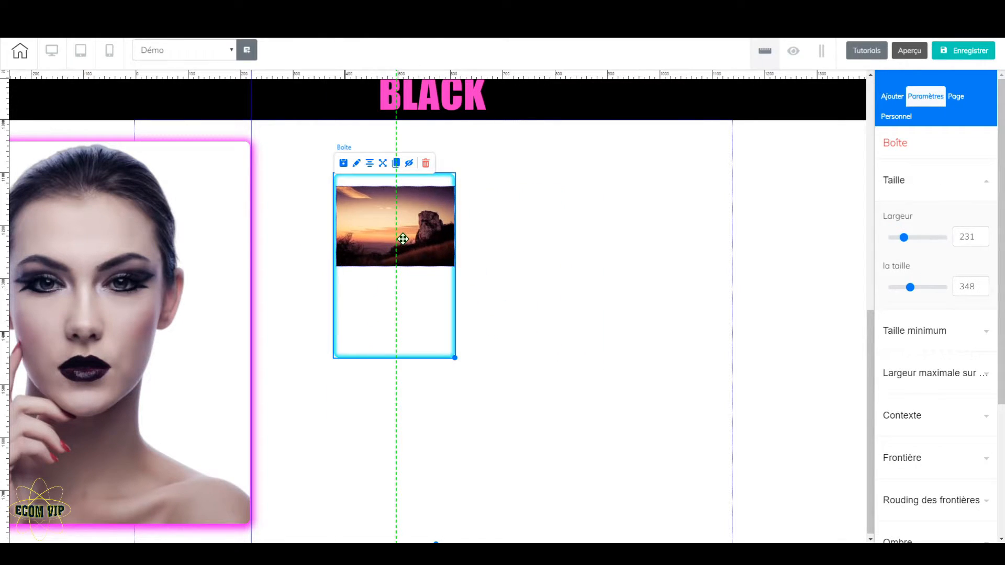
left_click(404, 244)
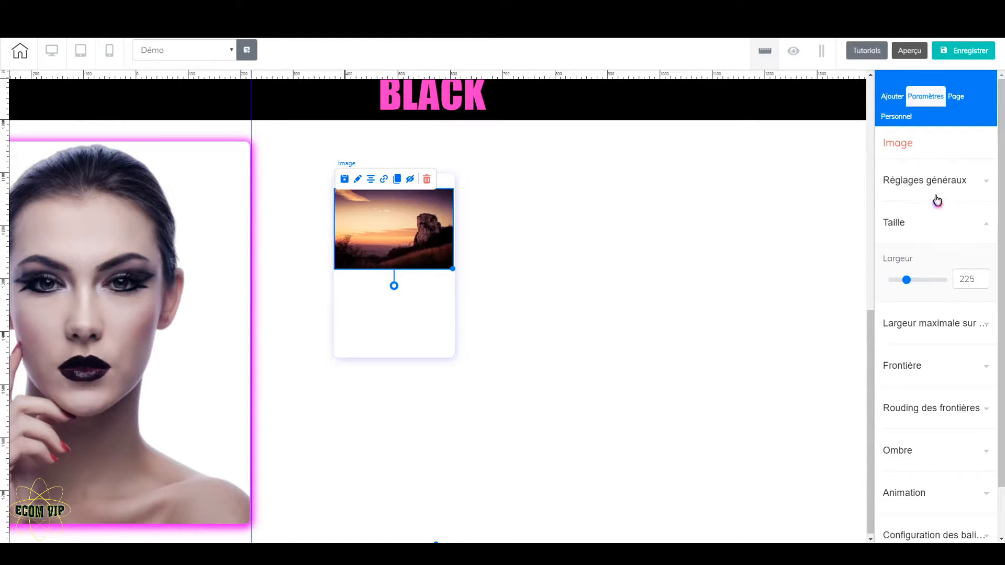
Replace the placeholder image with one-3054426_640 from the B&P folder
left_click(943, 181)
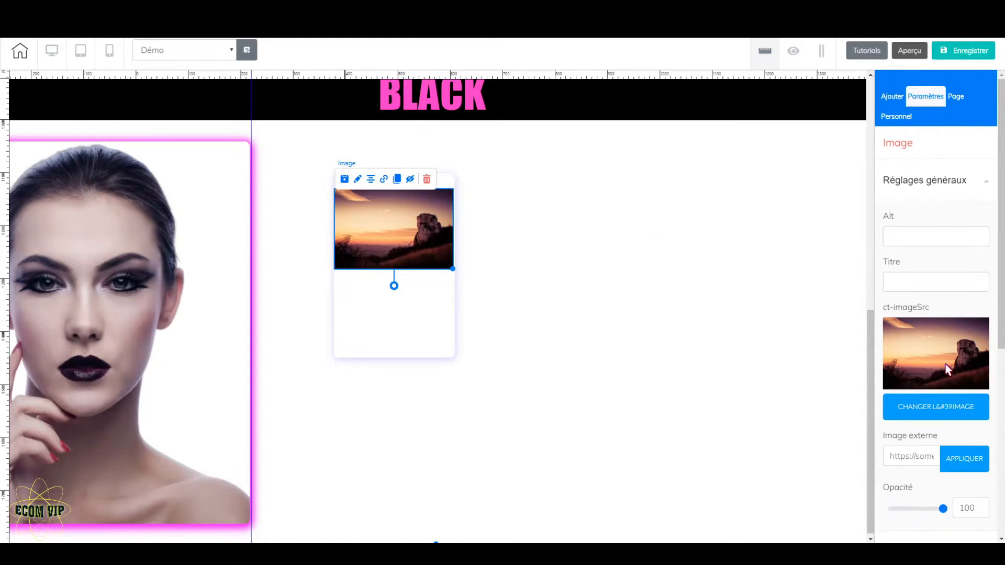
left_click(945, 404)
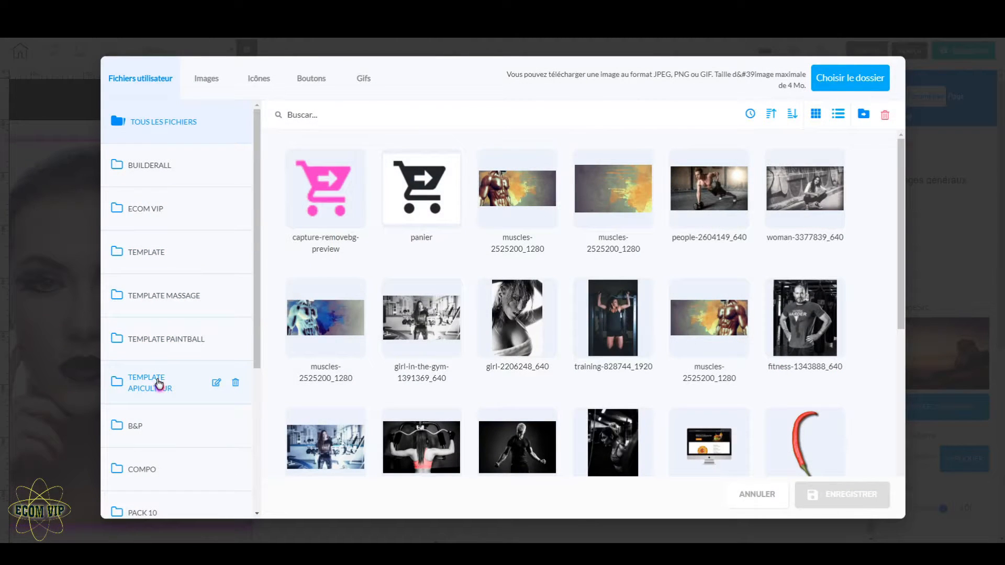
left_click(162, 430)
mouse_move(694, 344)
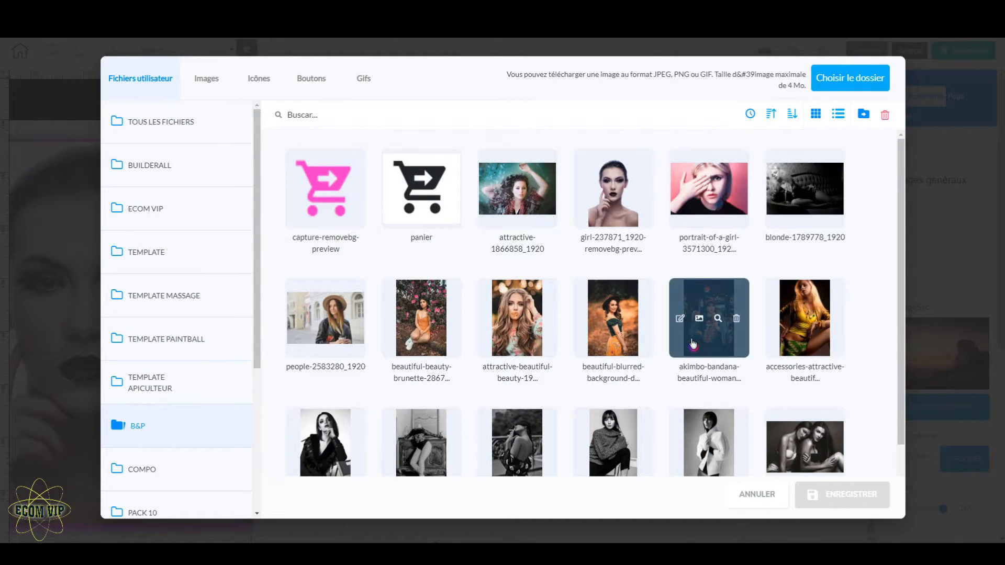
scroll(692, 340, "down", 1)
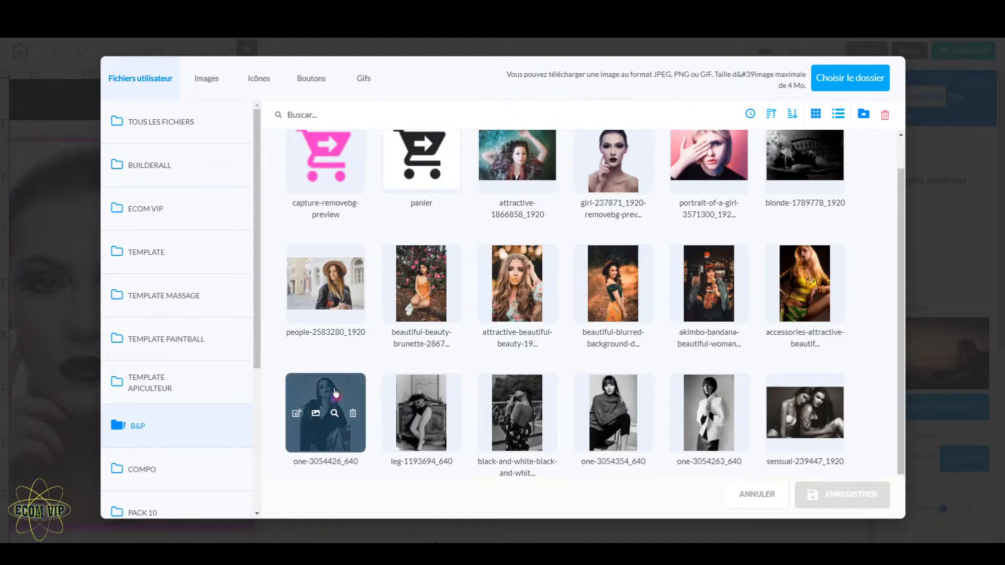
left_click(335, 394)
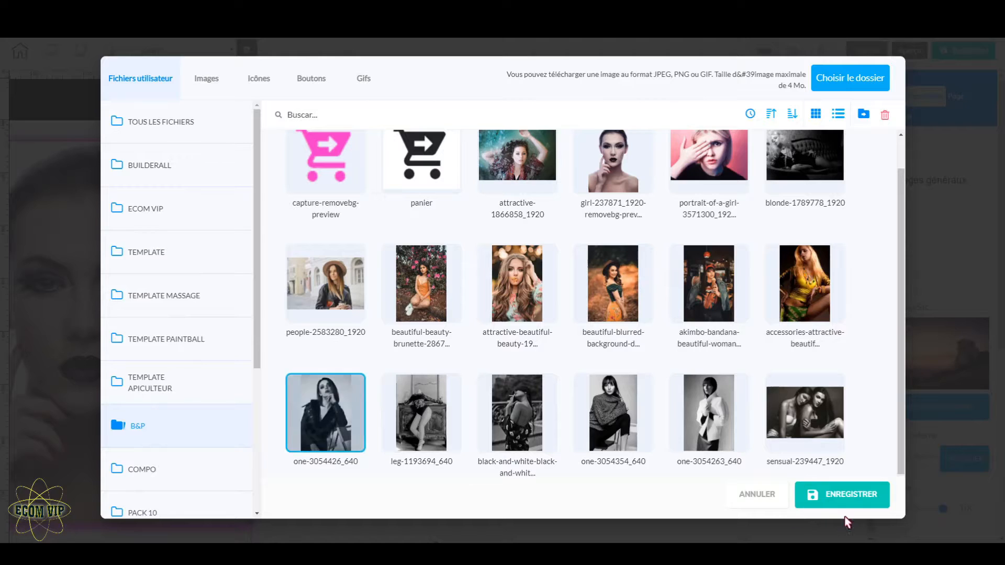
left_click(853, 497)
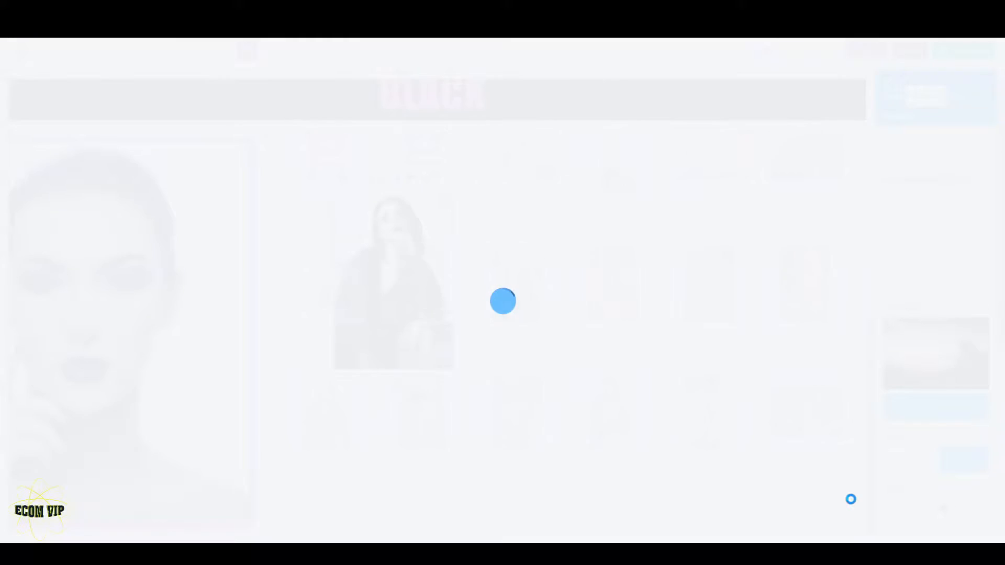
Scale down the product photo and centre it horizontally in the box, leaving room beneath it for a button
left_click_drag(452, 367, 417, 314)
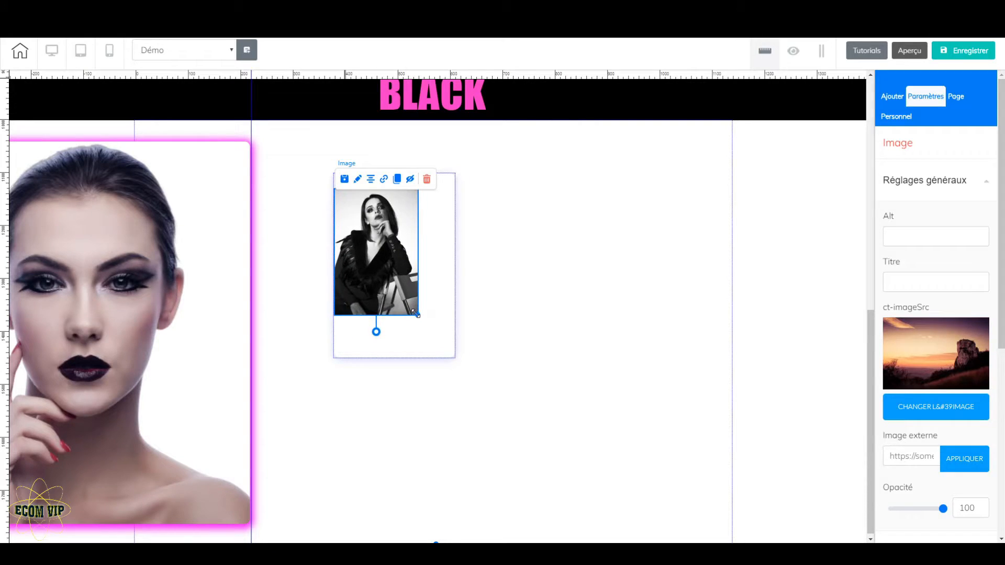
left_click_drag(393, 255, 410, 252)
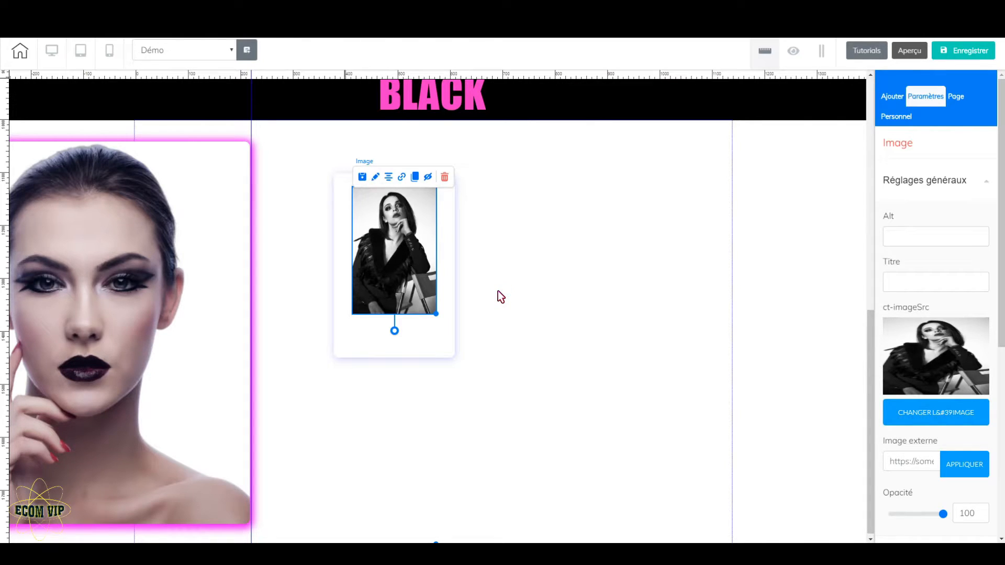
left_click(430, 333)
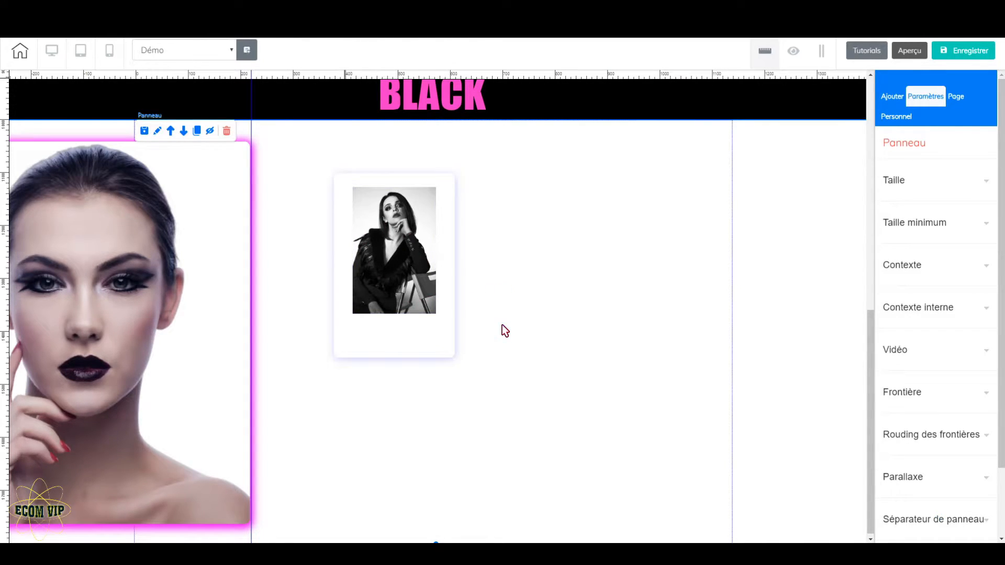
left_click(432, 281)
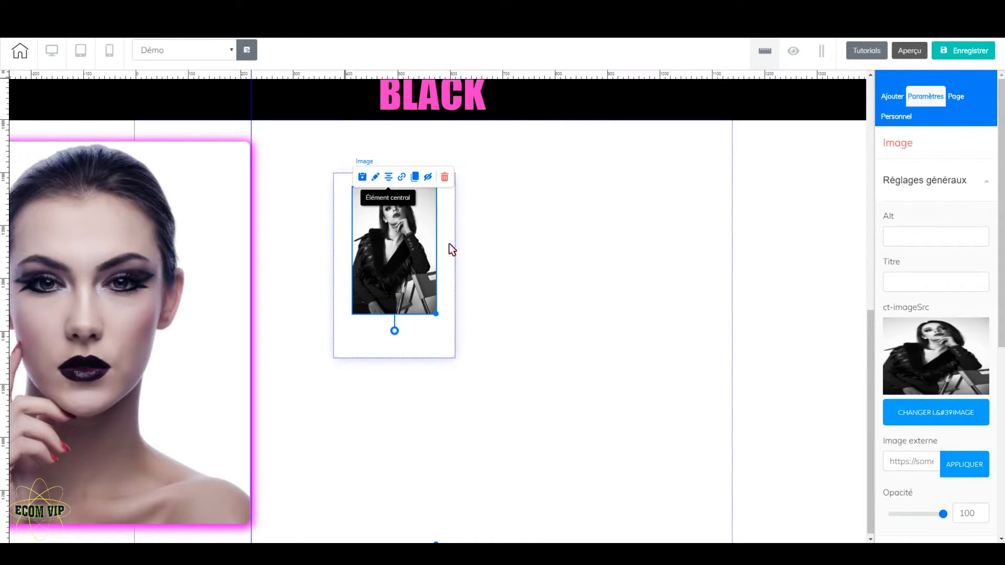
left_click(561, 301)
Add a rounded green "Register now" button to the product box and centre it beneath the photo
left_click(884, 98)
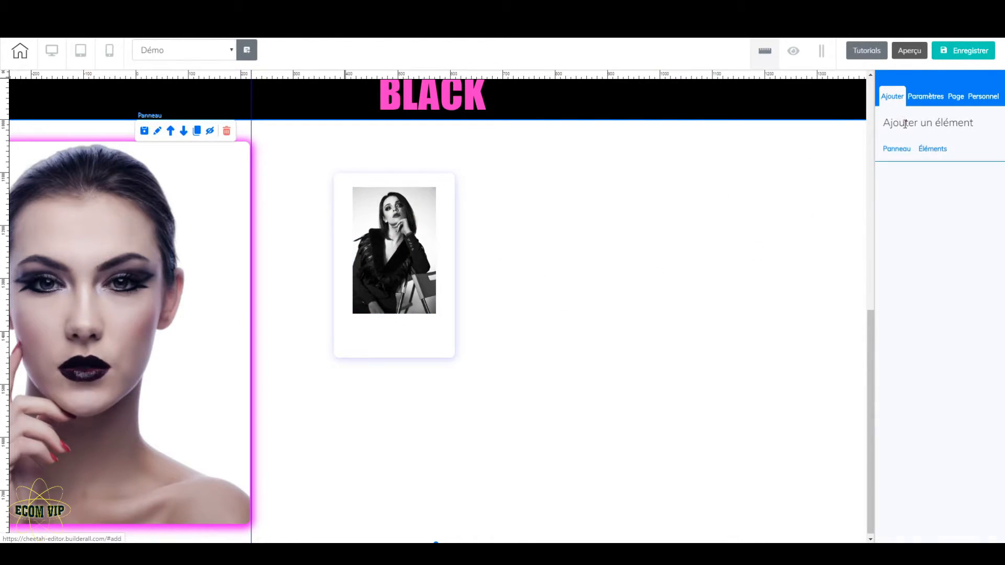
left_click(929, 151)
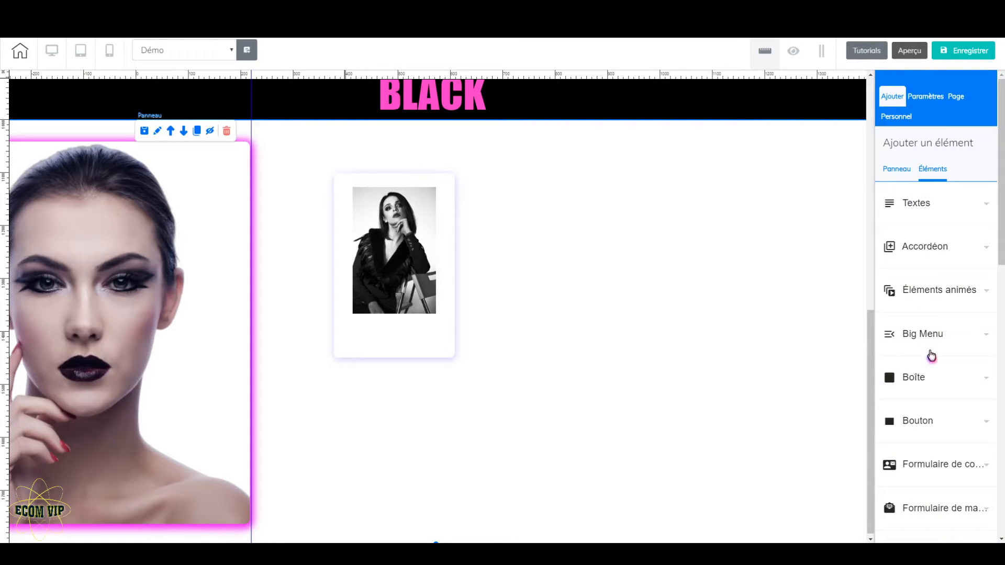
left_click(940, 427)
scroll(945, 406, "down", 3)
left_click_drag(946, 402, 413, 346)
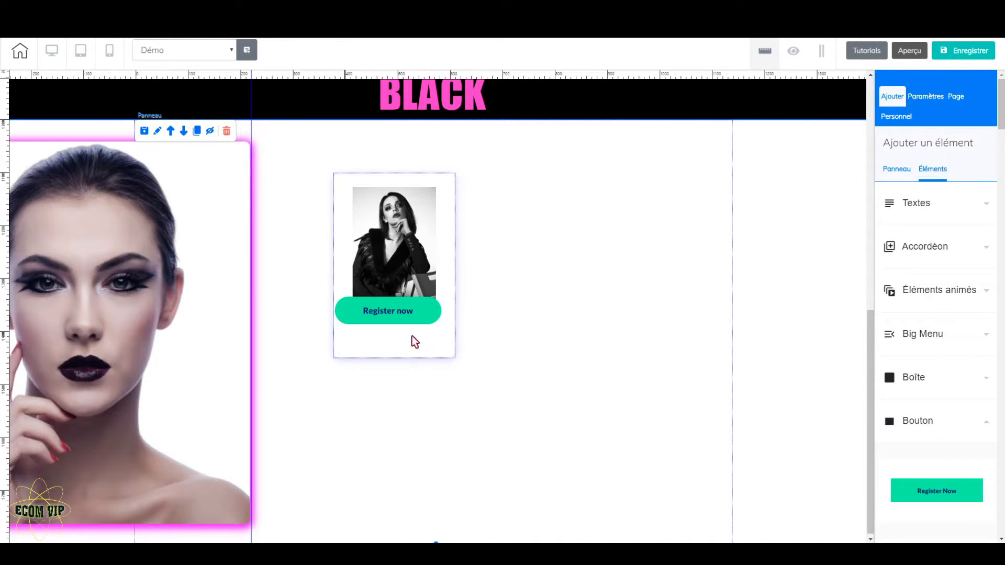
left_click(415, 344)
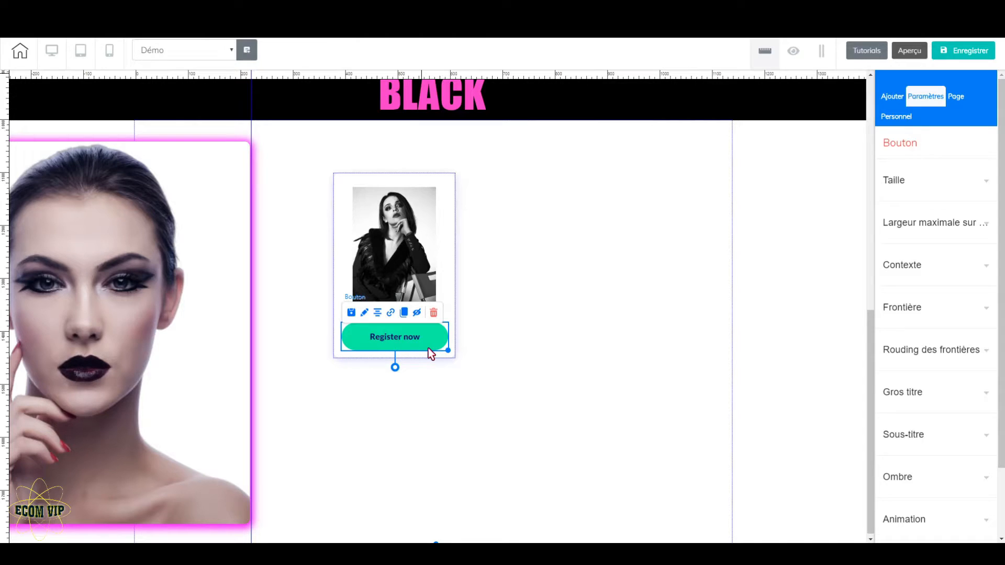
Set the button's main background colour to solid black
left_click(958, 270)
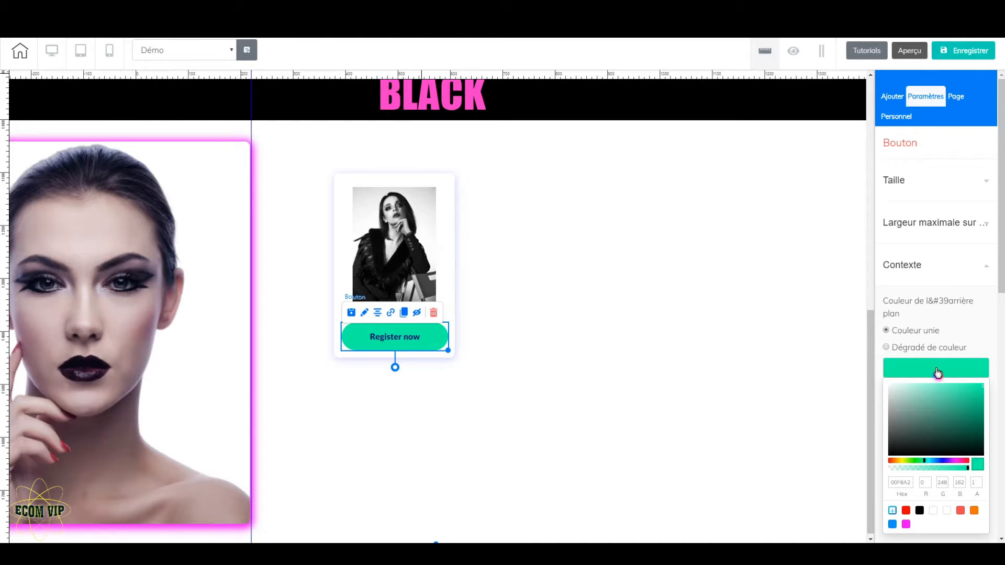
scroll(941, 392, "down", 2)
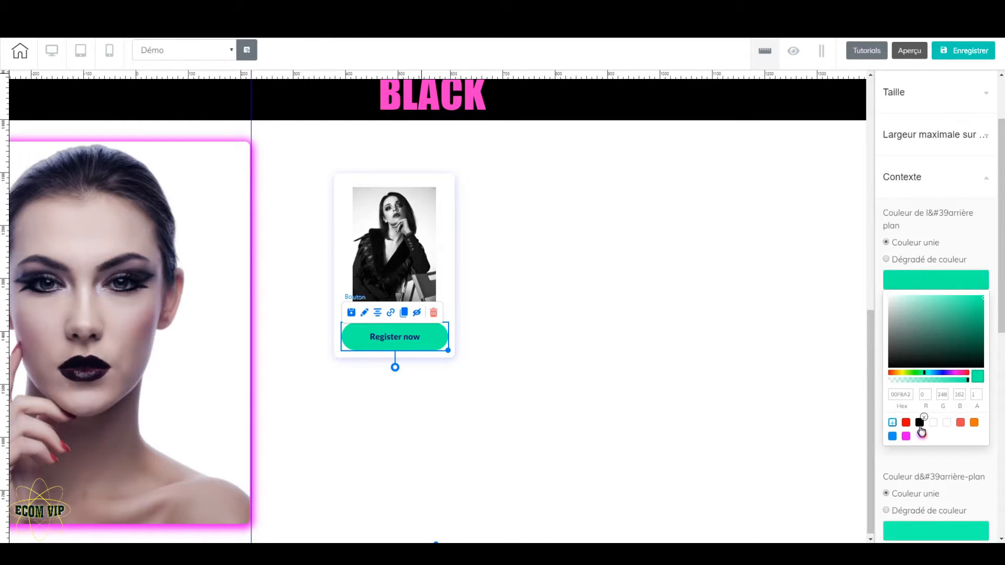
left_click(920, 424)
left_click(944, 287)
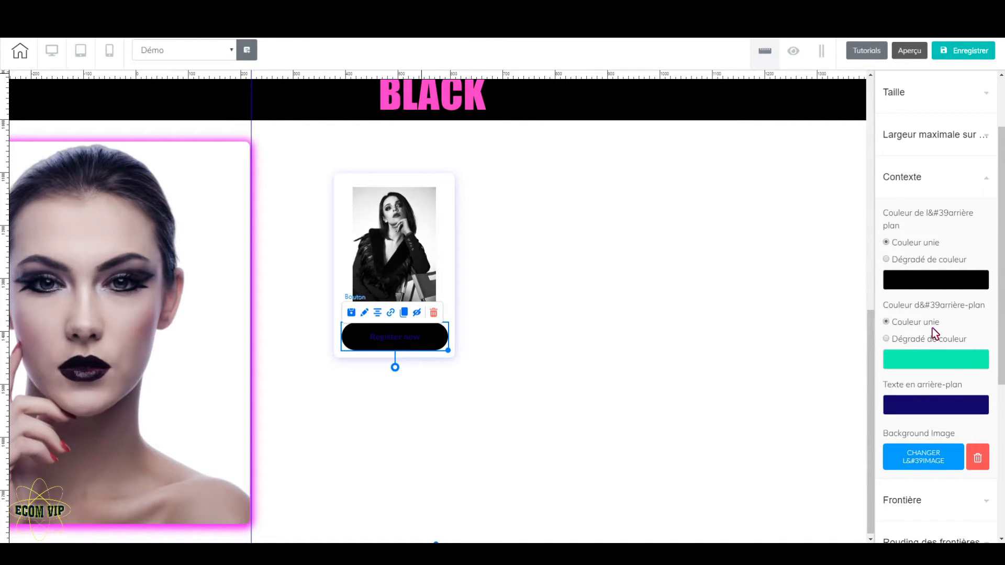
Set the button's second background colour to bright pink (F200FF) and its background text colour to black
left_click(937, 368)
left_click(906, 516)
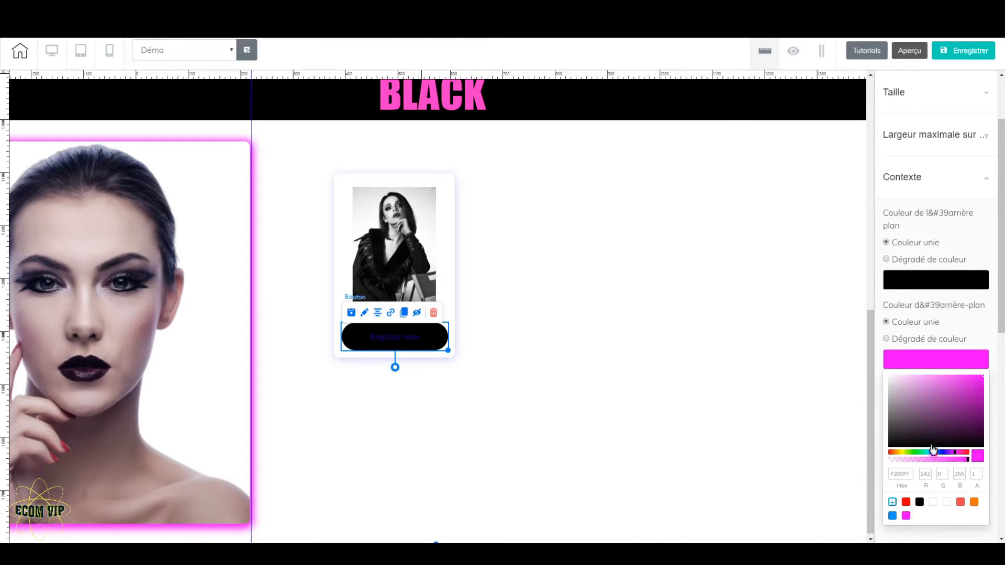
left_click(938, 361)
left_click(937, 405)
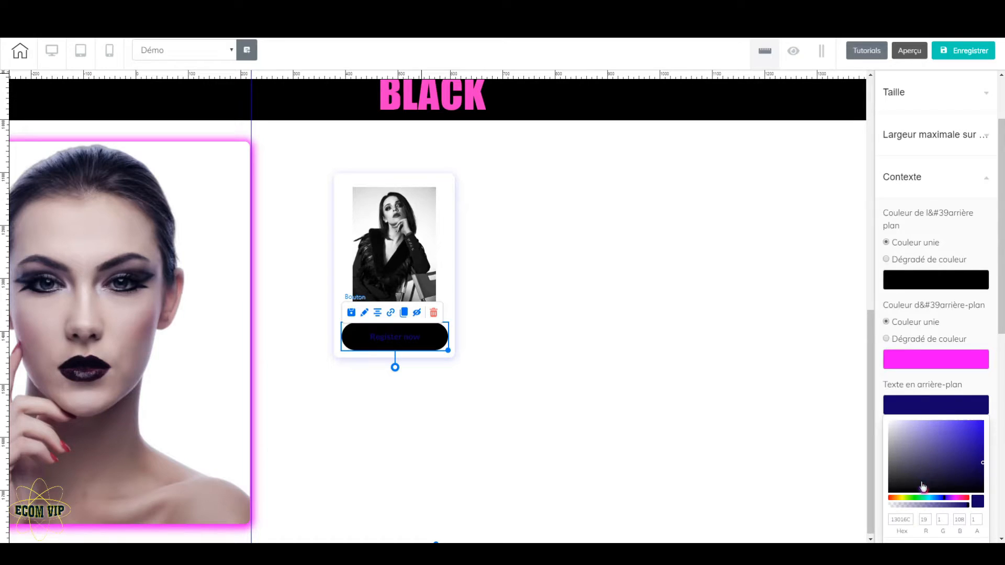
scroll(925, 482, "down", 2)
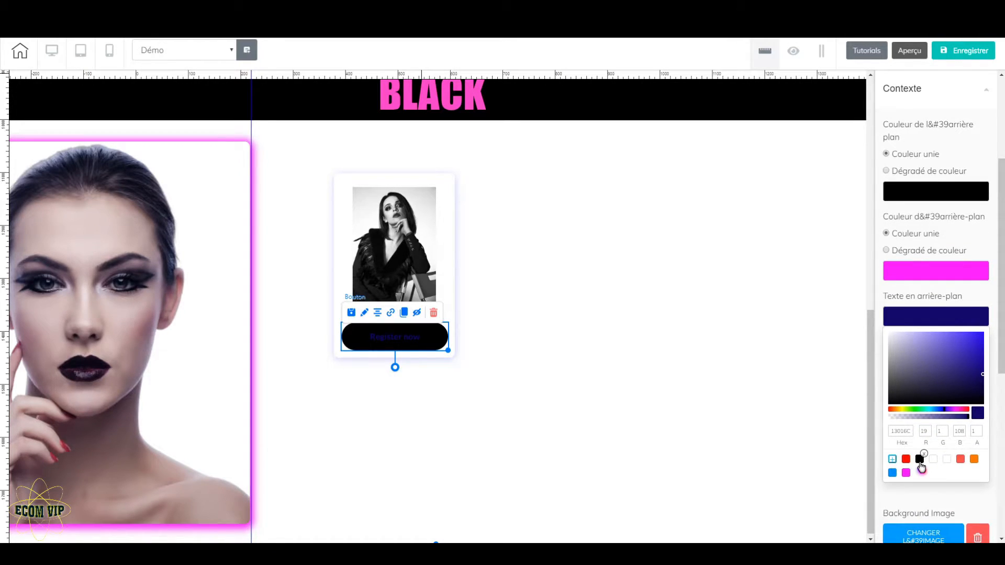
left_click(920, 460)
left_click(940, 319)
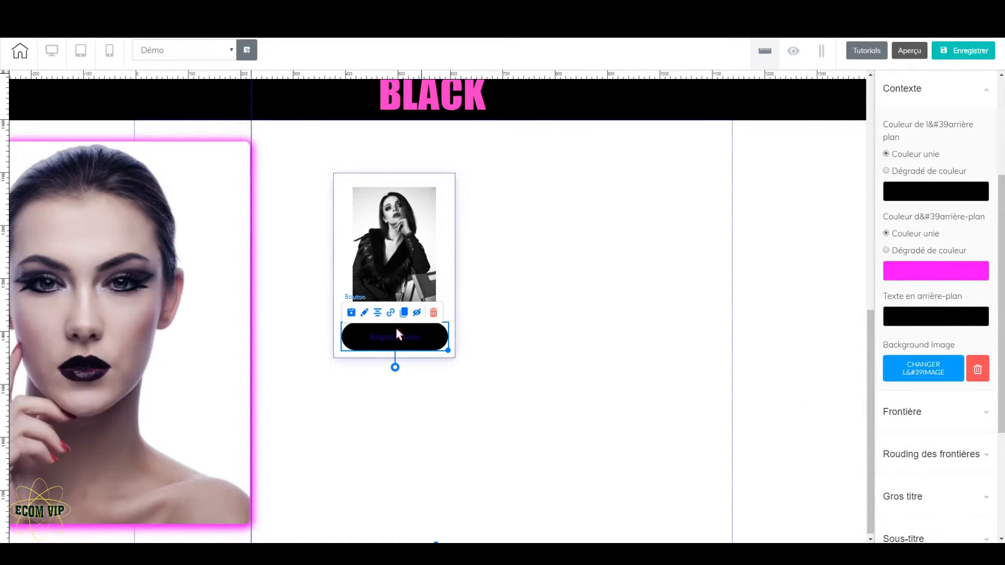
Set the button's title text colour to white (FFFFFF)
left_click(941, 421)
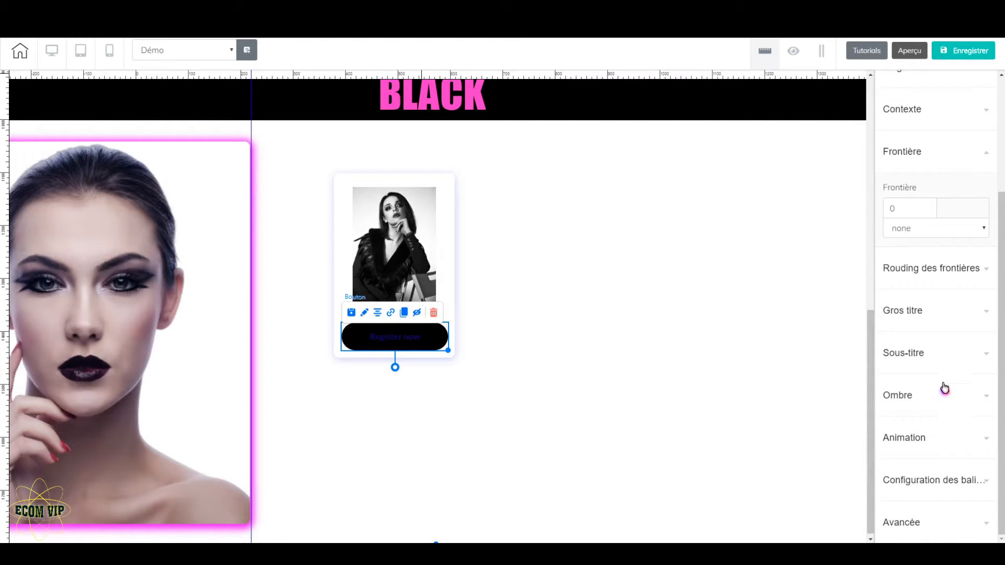
left_click(937, 313)
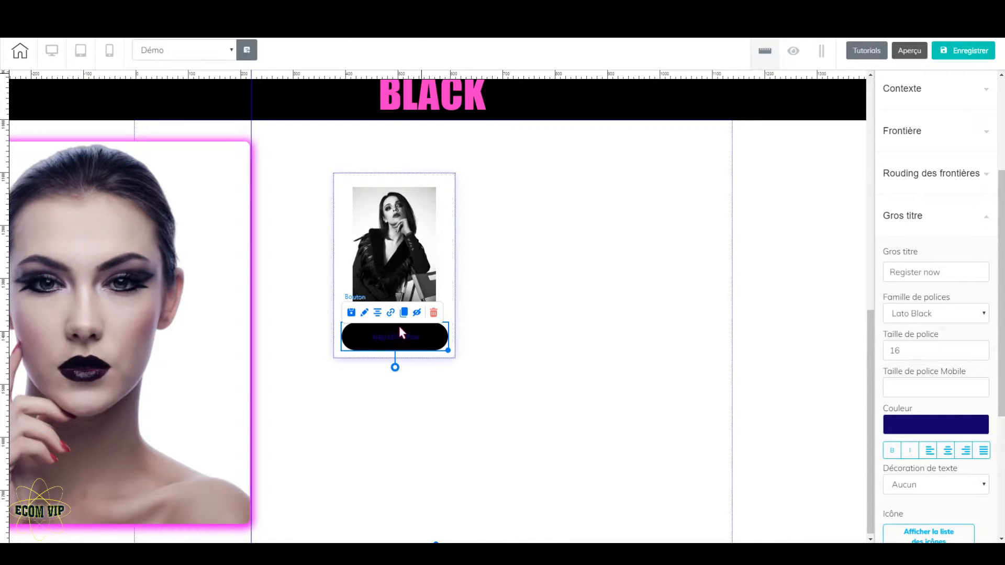
left_click(918, 428)
scroll(931, 469, "down", 3)
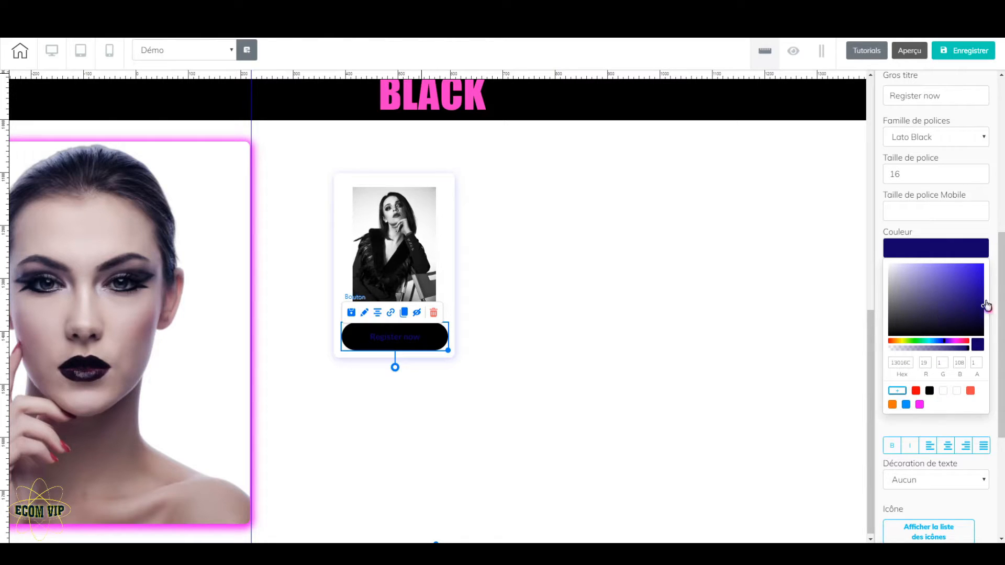
left_click_drag(983, 313, 852, 249)
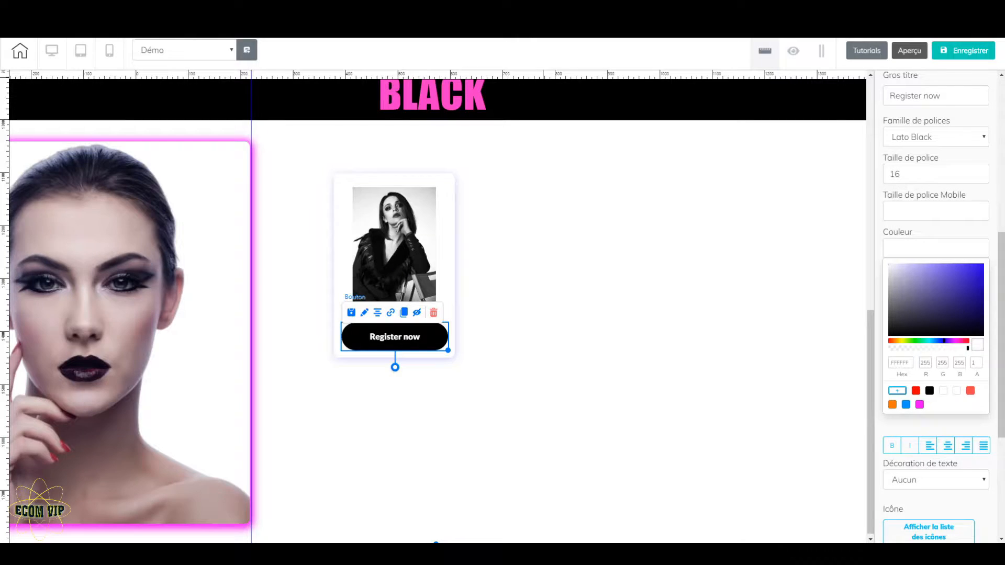
Change the button's title to "Buy Now" and save the site without publishing it
scroll(952, 251, "up", 4)
left_click_drag(954, 272, 866, 273)
type("Buy Now")
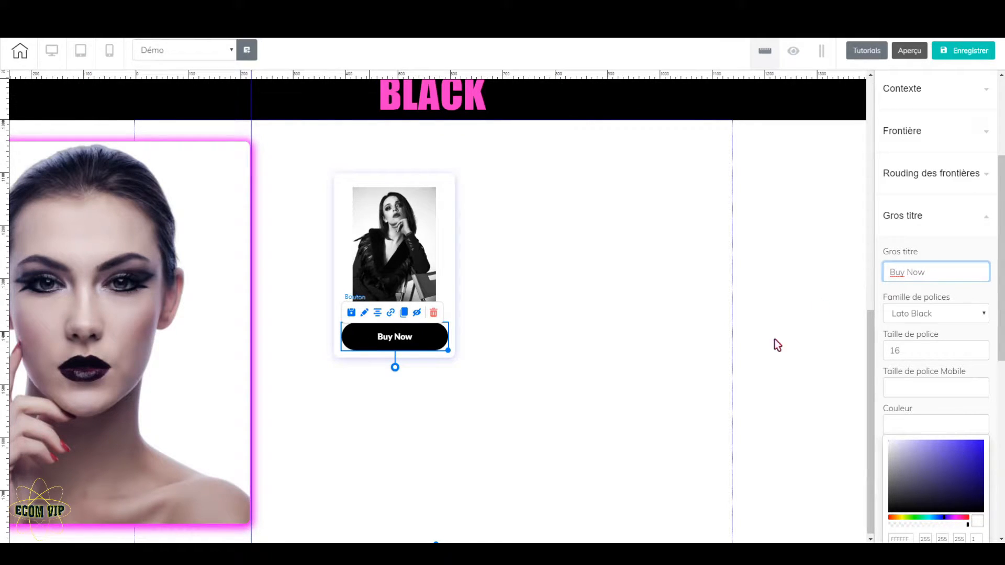
left_click(766, 351)
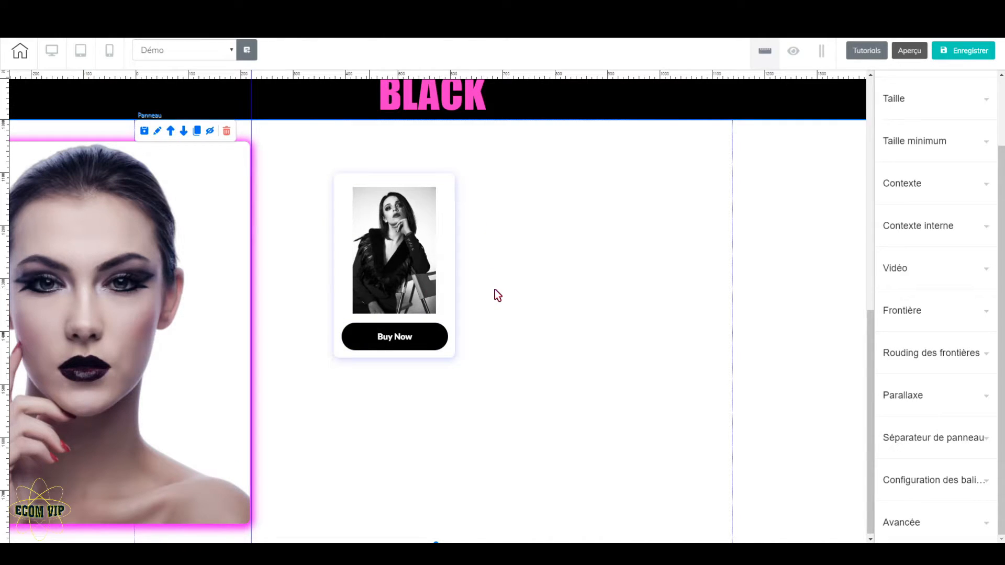
left_click(953, 54)
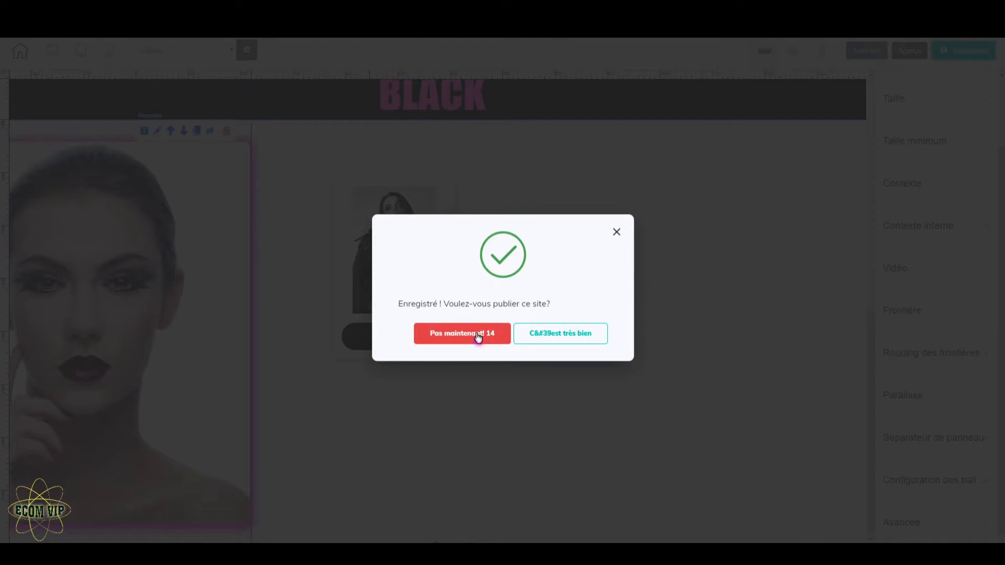
left_click(476, 337)
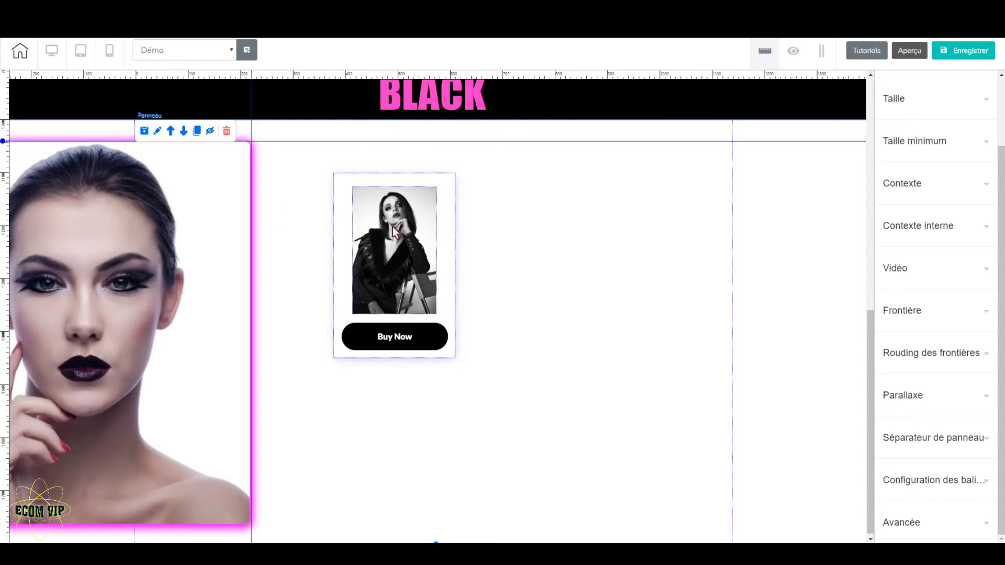
Align the product card with the portrait's top guide and clone it three times to form a row of four cards
left_click_drag(454, 176, 415, 168)
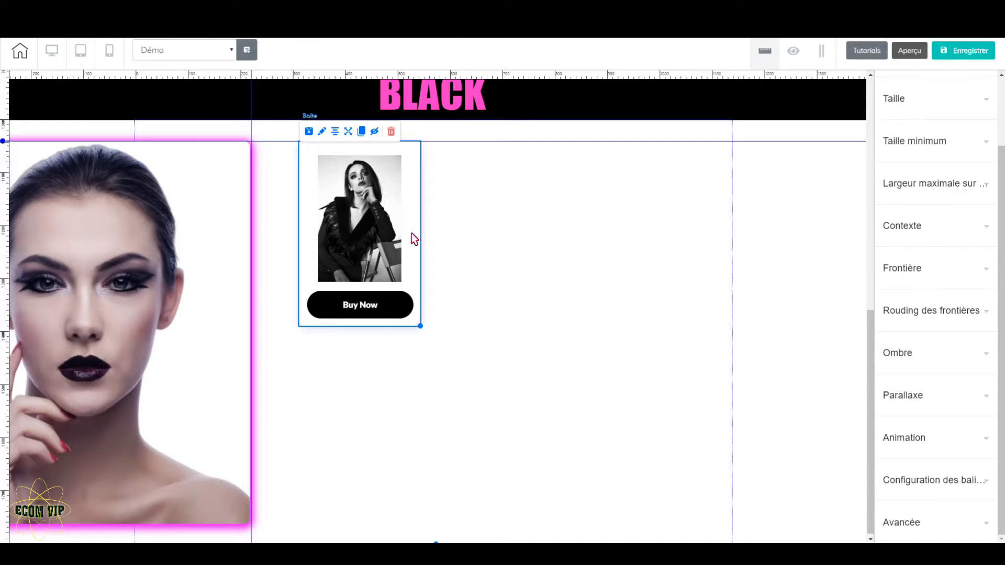
left_click(362, 131)
left_click_drag(438, 236, 553, 221)
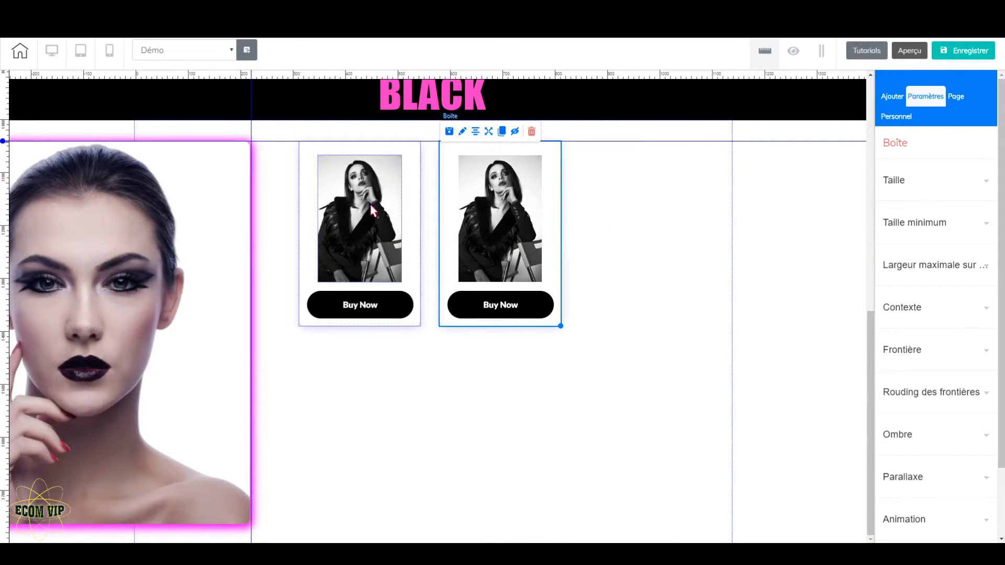
left_click(502, 134)
left_click_drag(564, 217, 662, 197)
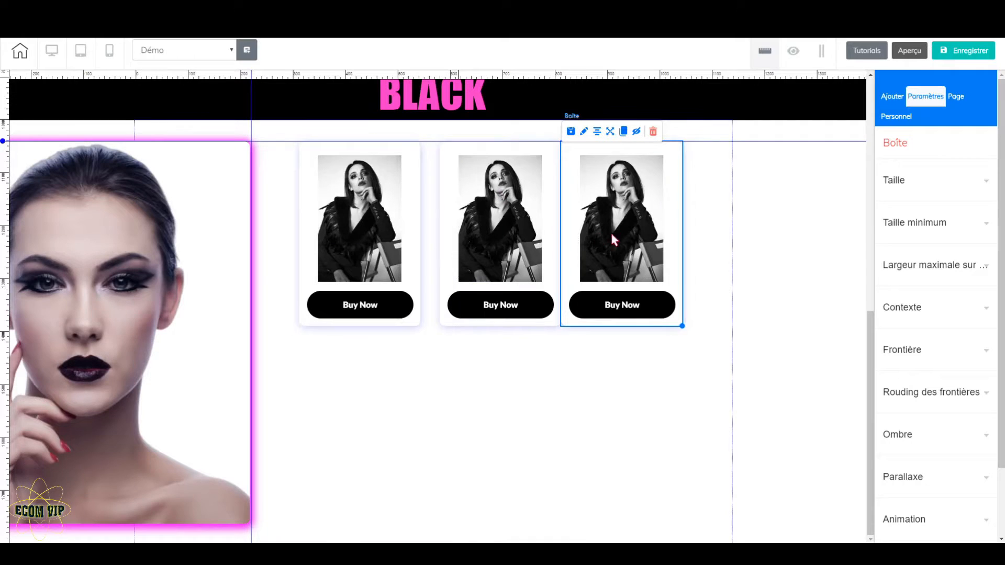
left_click(623, 131)
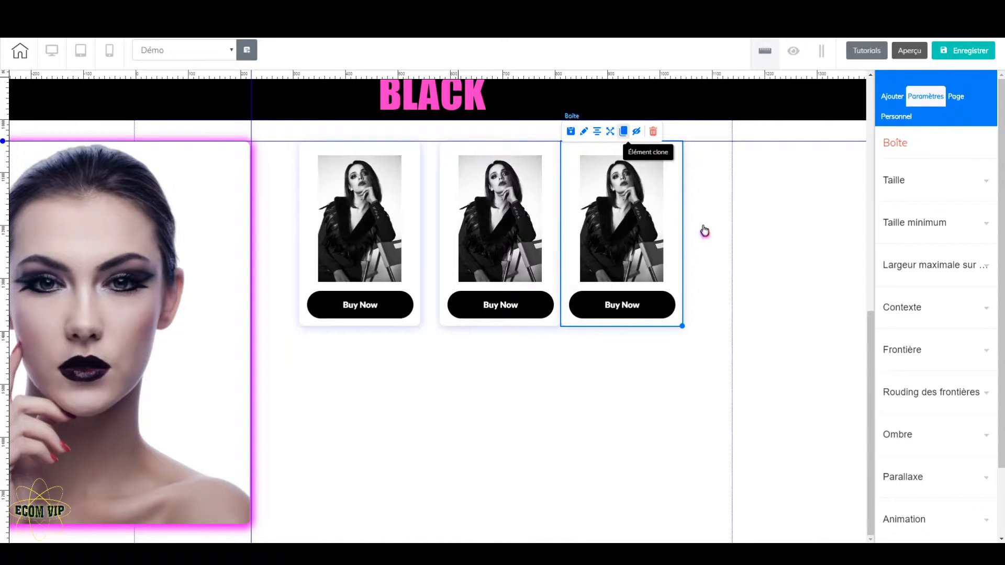
mouse_move(693, 229)
left_mouse_down()
mouse_move(768, 228)
mouse_move(815, 211)
left_mouse_up()
Shift the third and fourth product cards sideways so that all four cards in the row are evenly spaced
left_click_drag(681, 220, 689, 218)
left_click_drag(811, 201, 826, 200)
left_click_drag(686, 220, 695, 218)
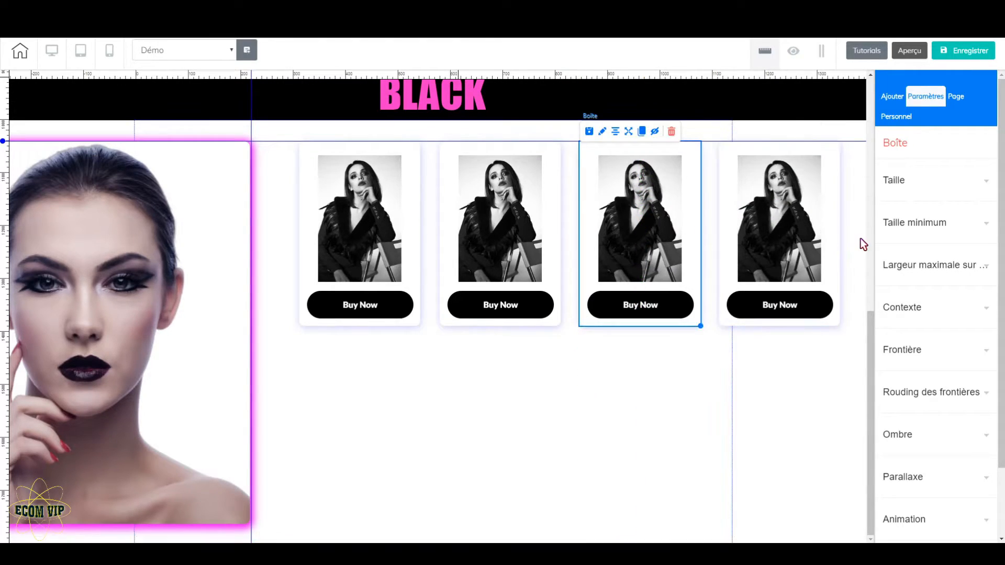
left_click(843, 266)
Replace the second card's photo with leg-1193694_640 from the B&P folder
left_click(498, 240)
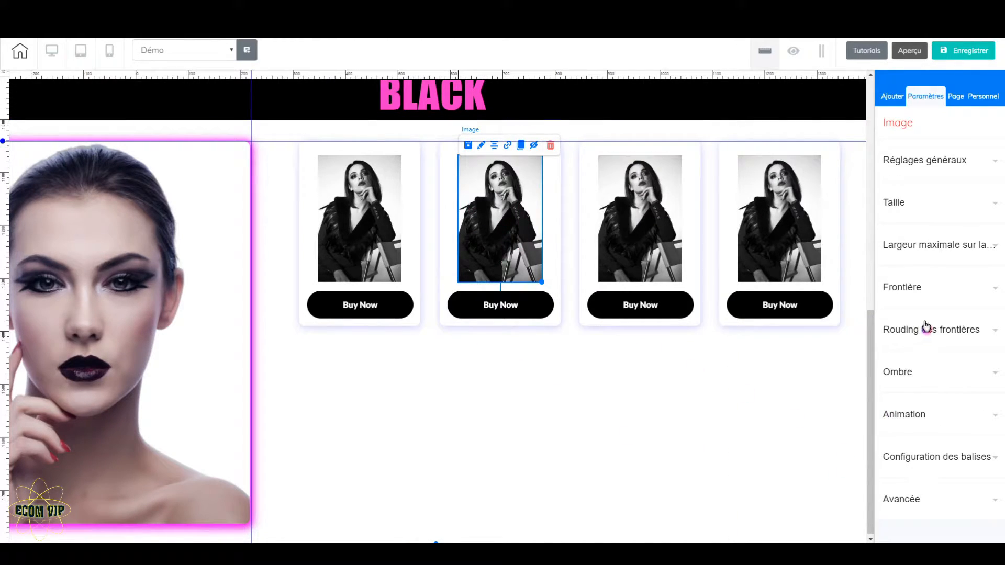
left_click(963, 161)
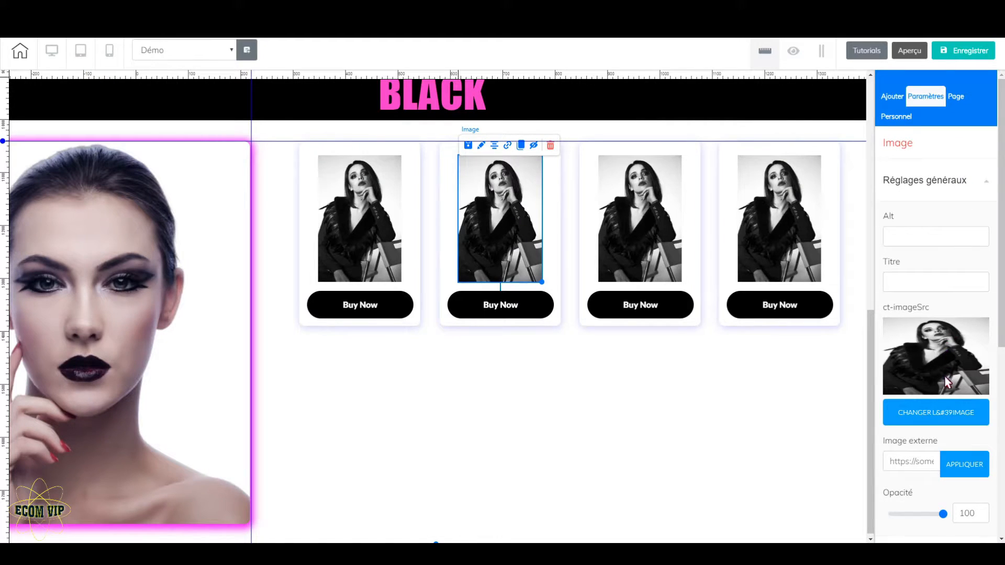
left_click(947, 412)
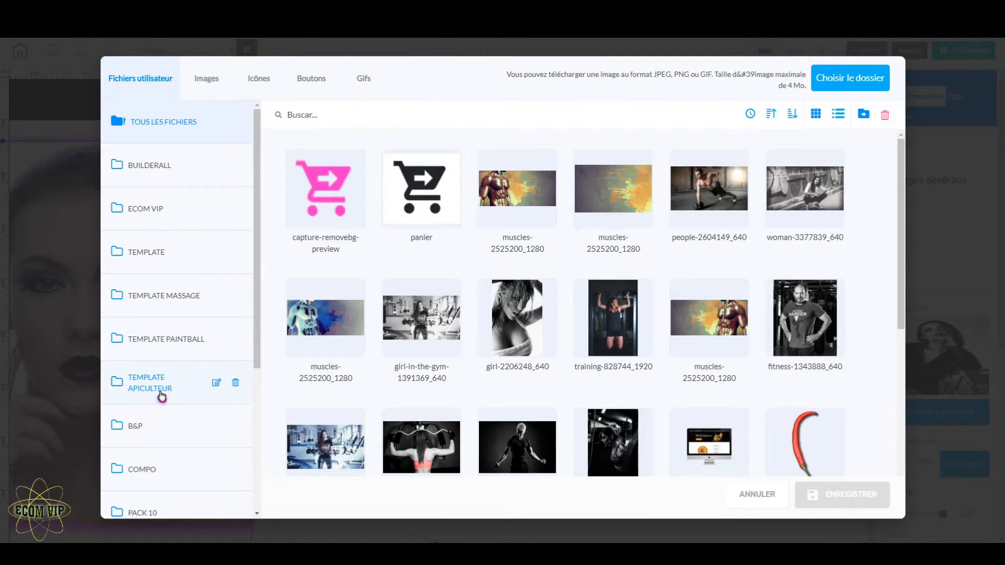
left_click(134, 437)
left_click(460, 394)
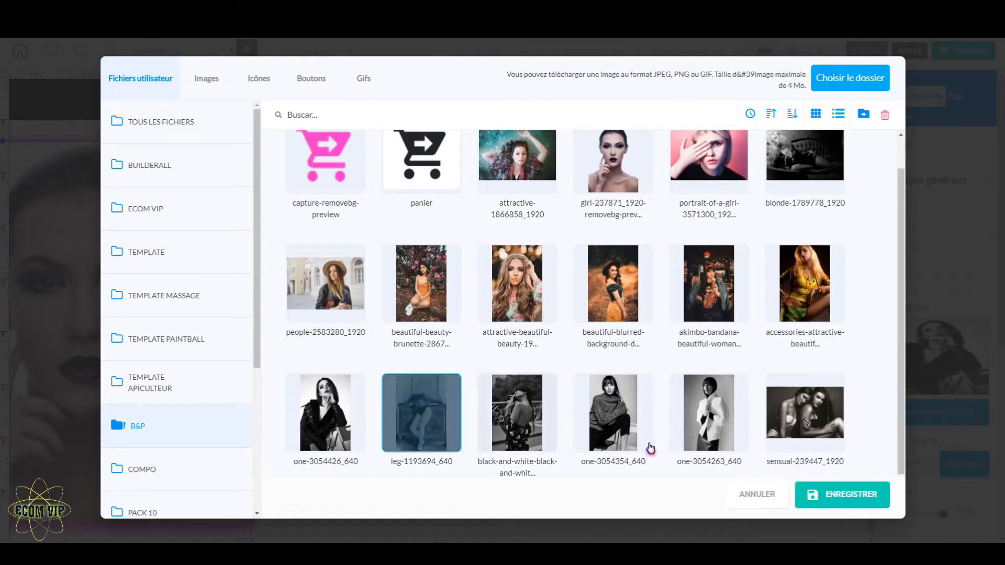
left_click(854, 495)
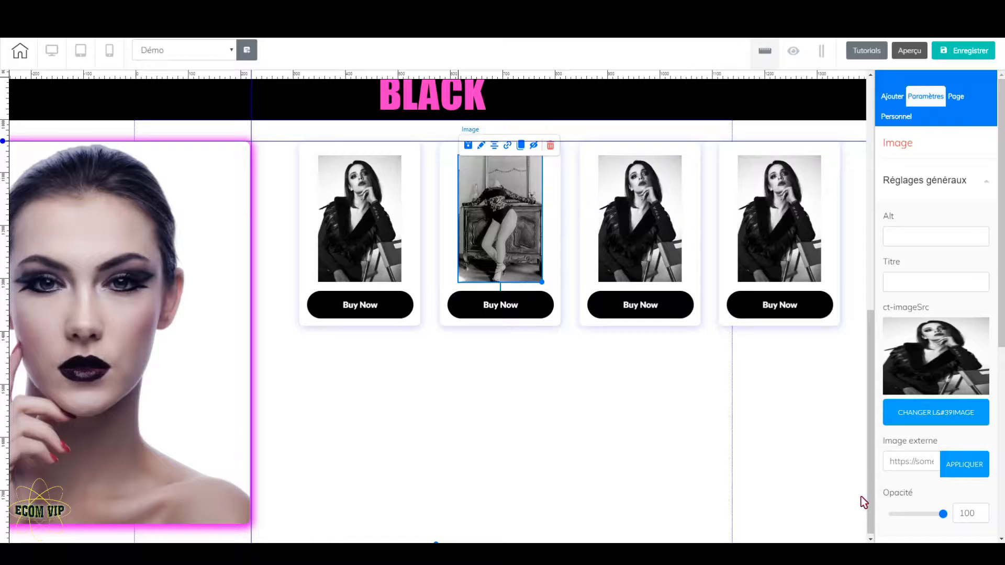
Replace the third card's photo with the black-and-white-black-and-whit... image from the B&P folder
left_click(643, 215)
left_click(936, 414)
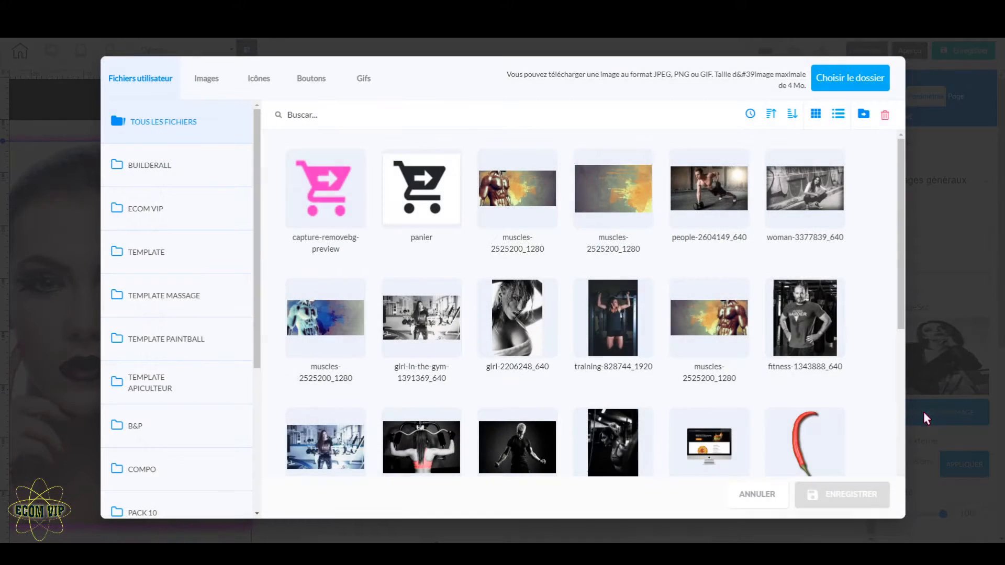
left_click(149, 442)
left_click(518, 442)
left_click(846, 494)
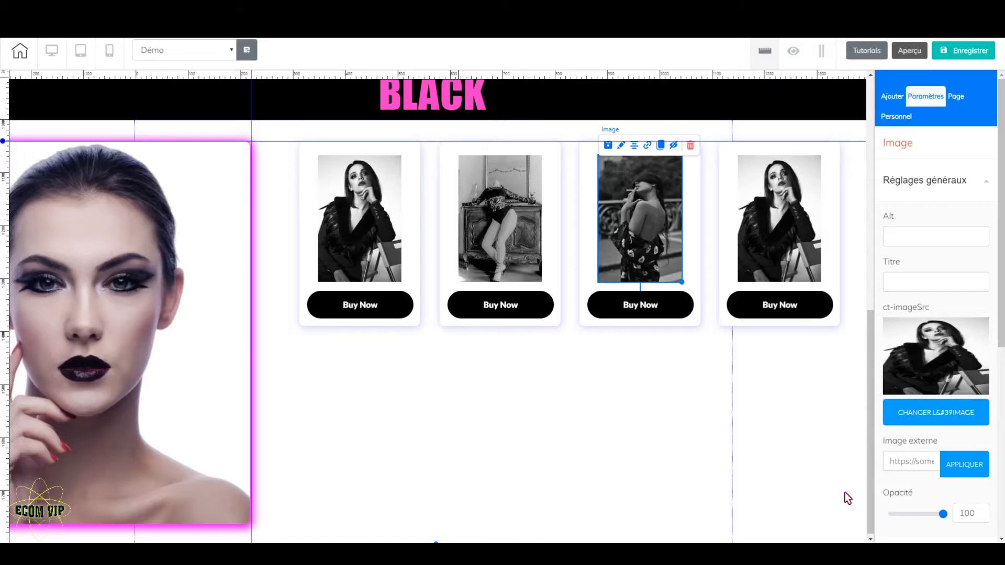
Replace the fourth card's photo with one-3054354_640 from the B&P folder
left_click(777, 237)
left_click(948, 428)
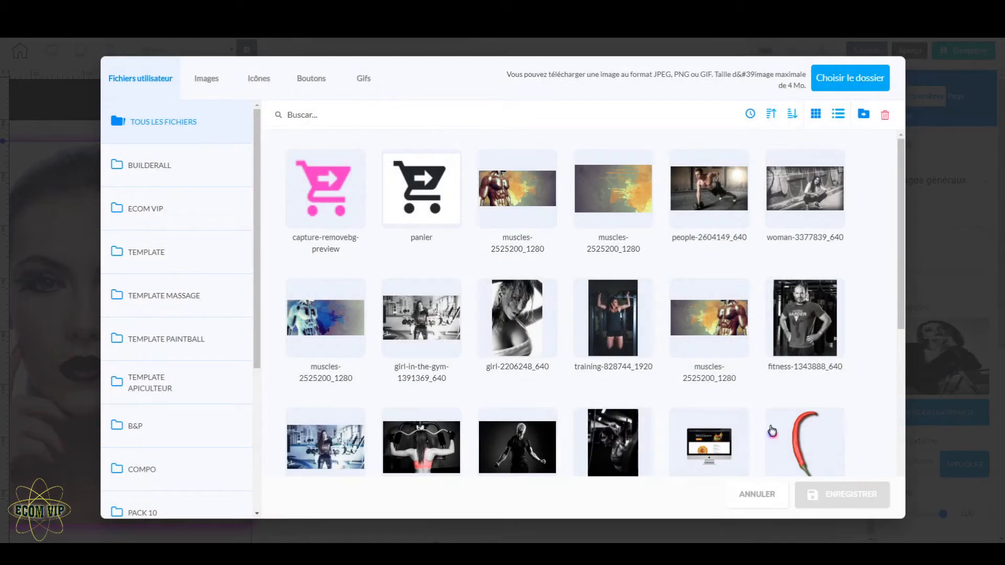
left_click(142, 425)
left_click(627, 448)
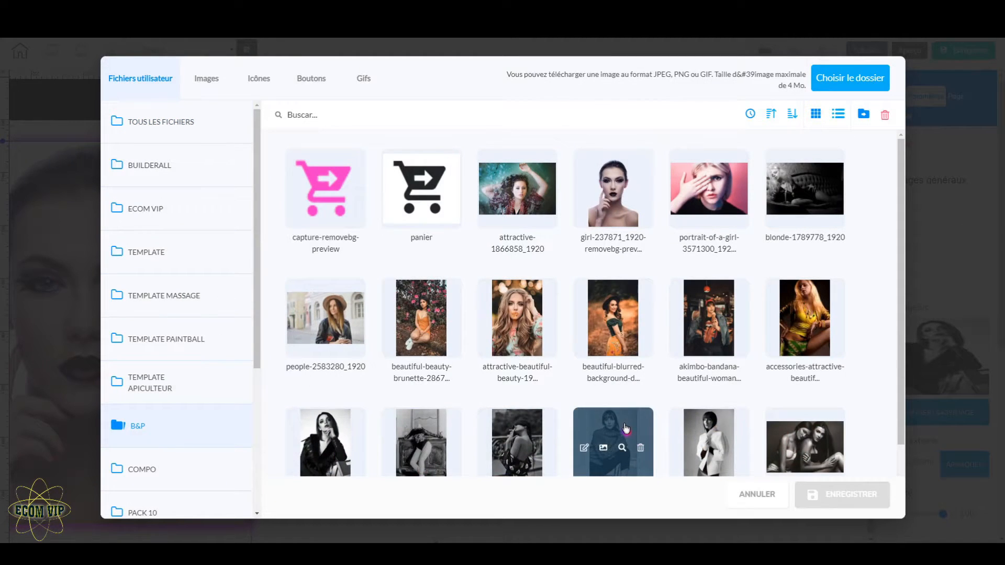
left_click(846, 495)
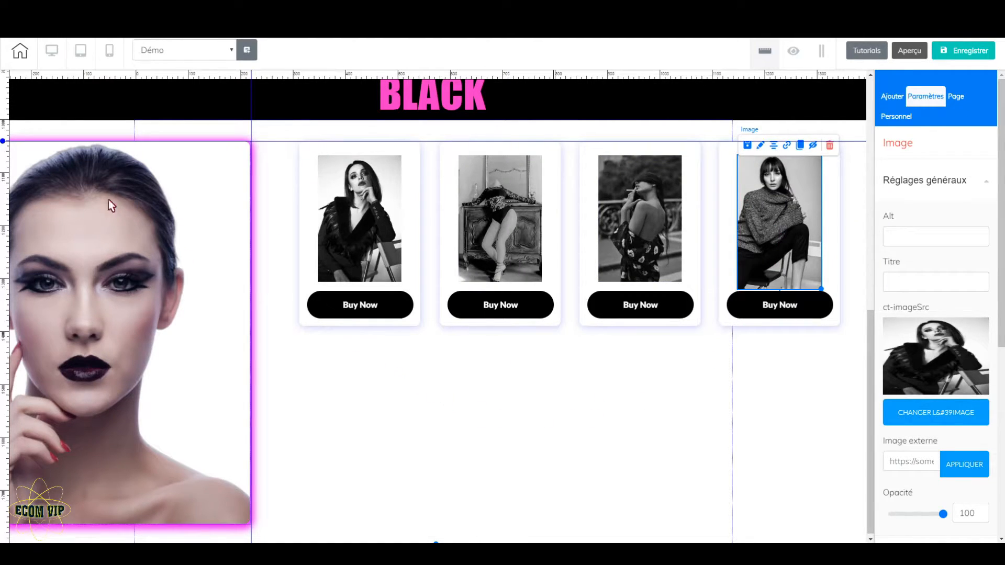
Add a horizontal guide below the card row and place a clone of the fourth card on it, under the first card
left_click(6, 369)
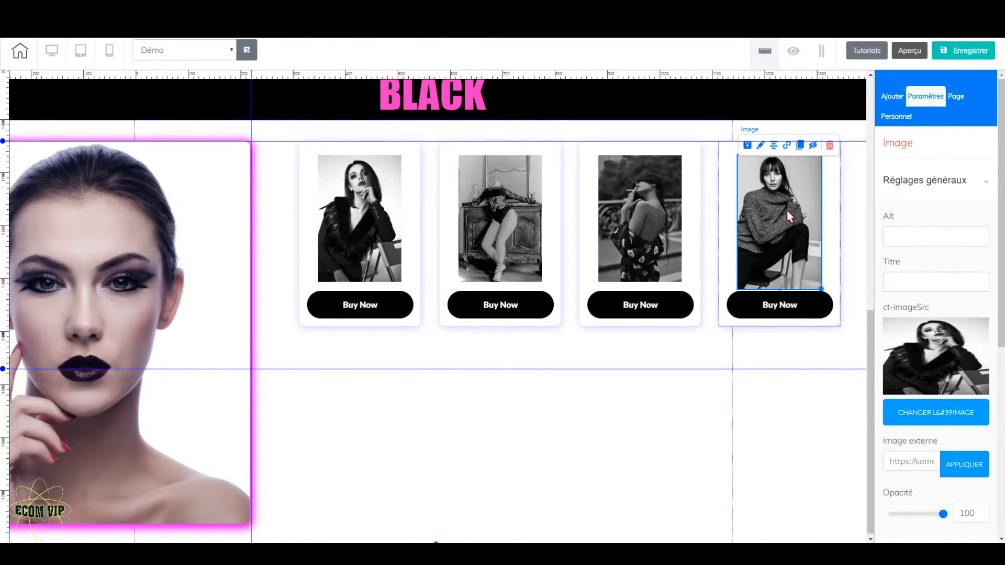
left_click(826, 198)
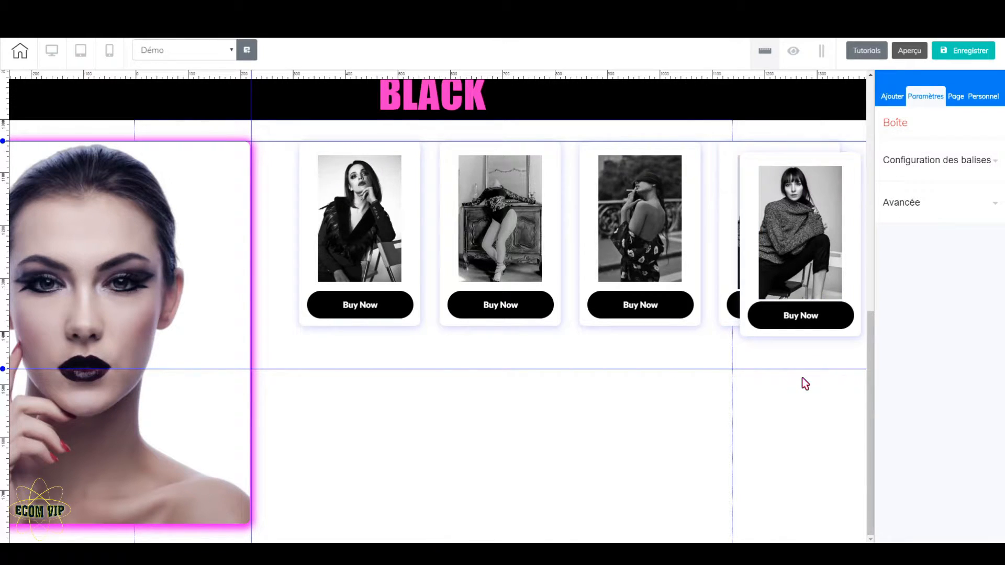
mouse_move(861, 227)
left_mouse_down()
mouse_move(640, 446)
mouse_move(408, 449)
mouse_move(418, 441)
left_mouse_up()
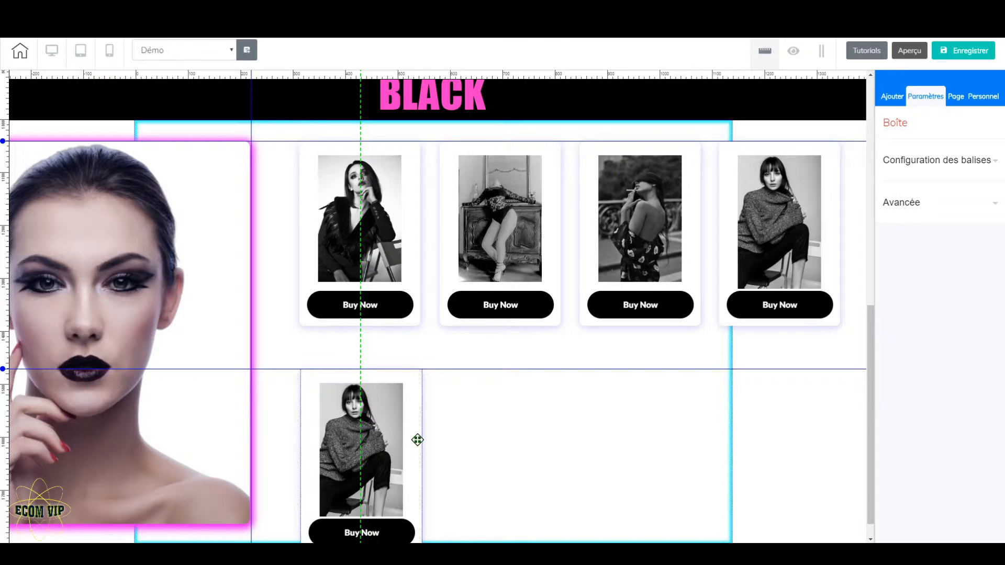
left_click_drag(418, 440, 419, 443)
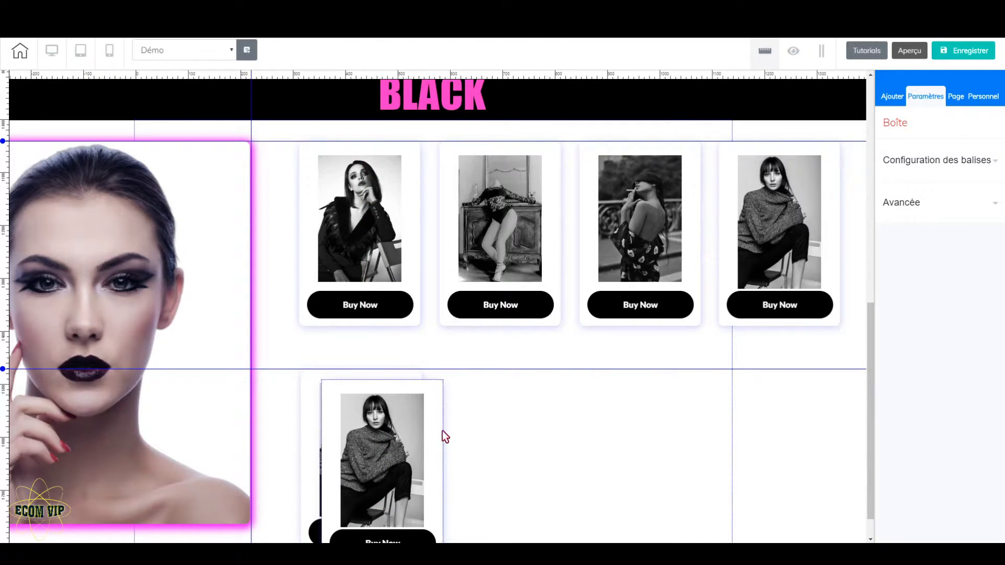
Clone the second-row card twice and line up the copies beneath the second and third cards of the first row
left_click_drag(440, 433, 558, 411)
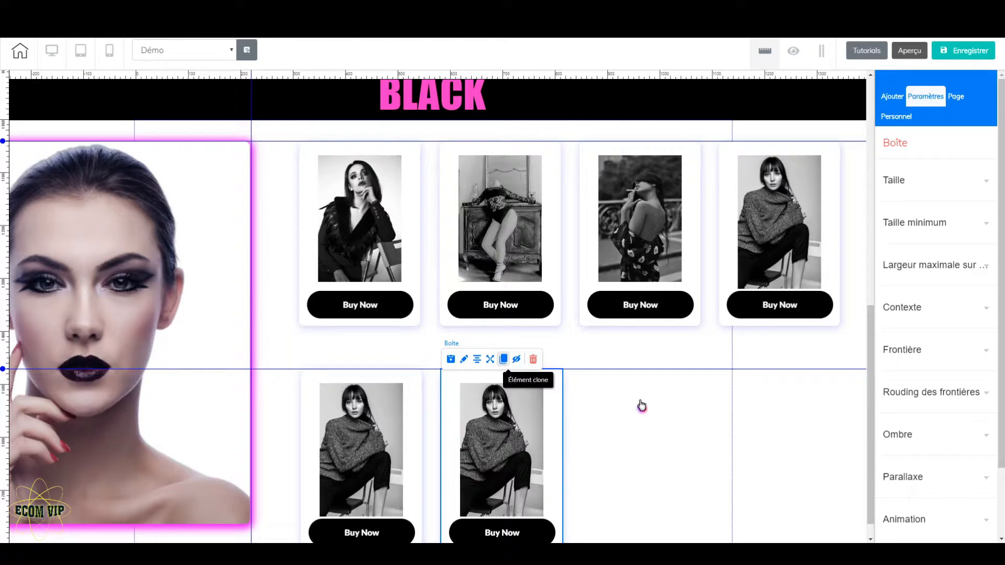
mouse_move(571, 435)
left_mouse_down()
mouse_move(644, 413)
mouse_move(691, 422)
left_mouse_up()
scroll(733, 445, "down", 1)
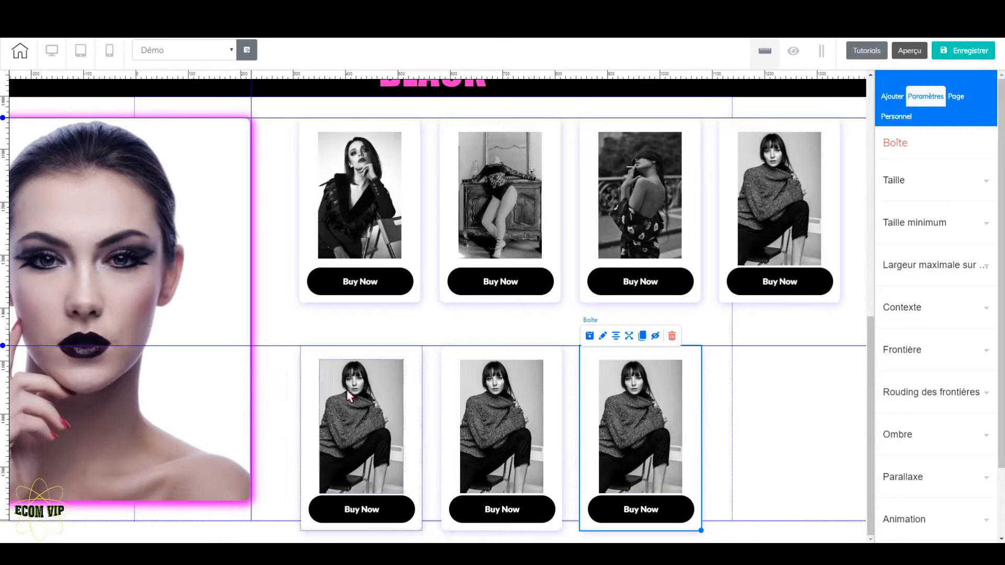
Move the horizontal guide up closer to the first card row and raise the first two second-row cards onto it
left_click_drag(7, 346, 21, 325)
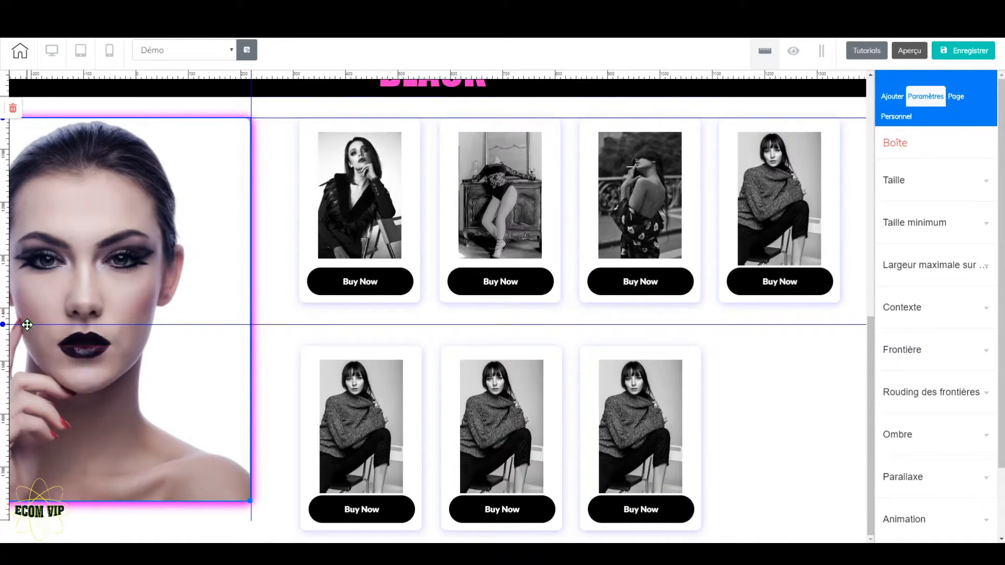
left_click_drag(414, 409, 413, 390)
left_click_drag(558, 388, 556, 368)
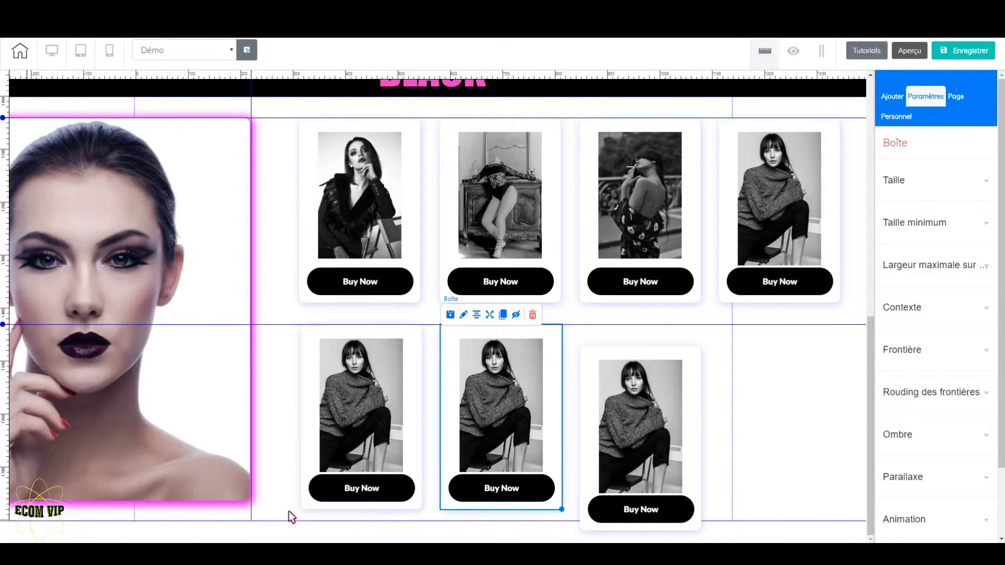
Replace the first second-row card's photo with one-3054426_640 from the B&P folder
left_click(359, 416)
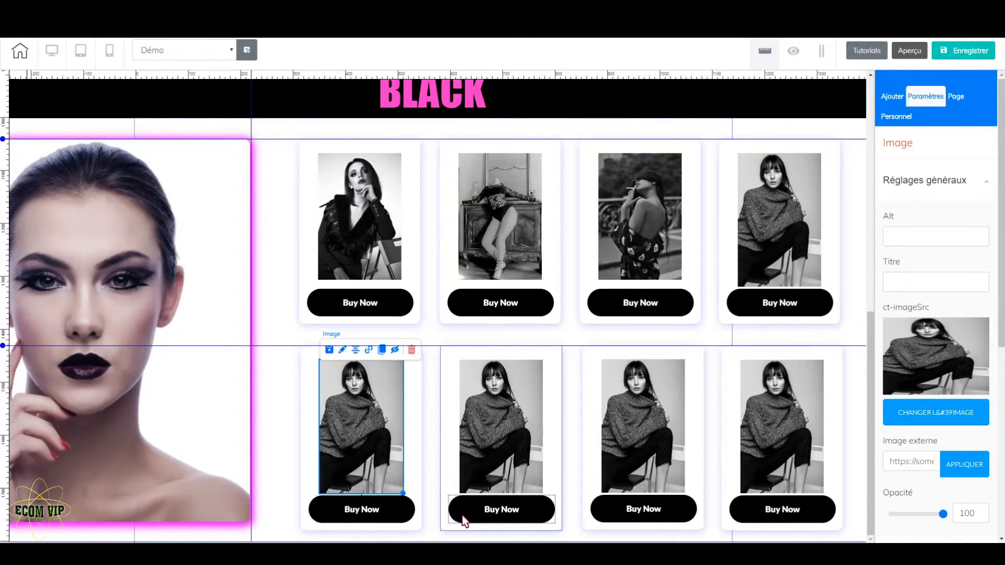
left_click(922, 414)
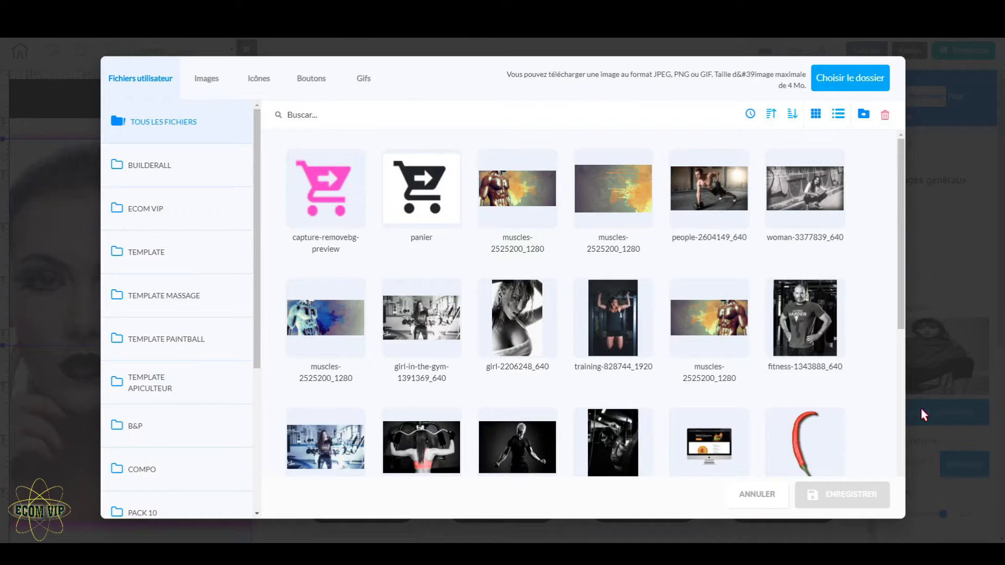
left_click(157, 429)
scroll(742, 415, "down", 1)
mouse_move(725, 395)
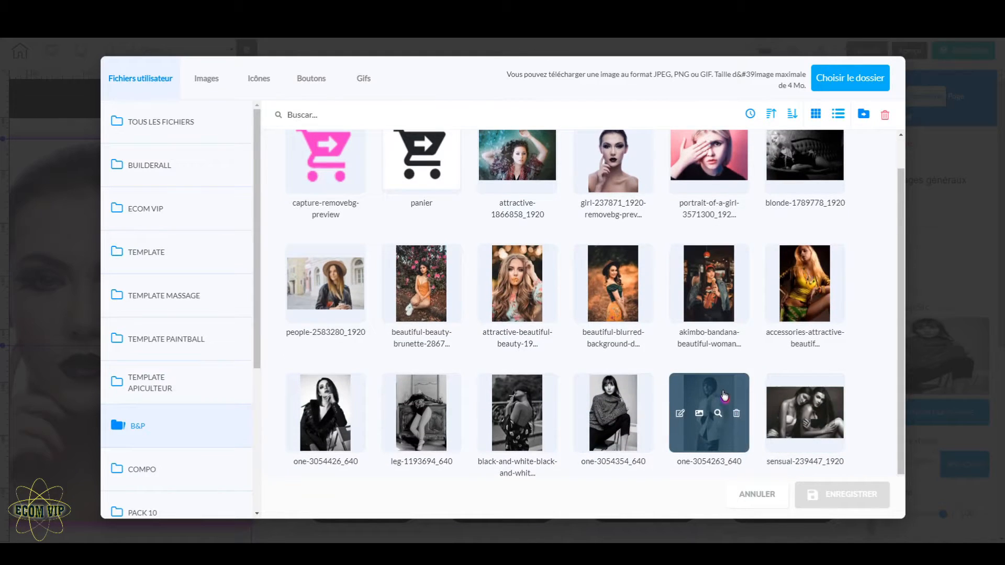
left_click(326, 400)
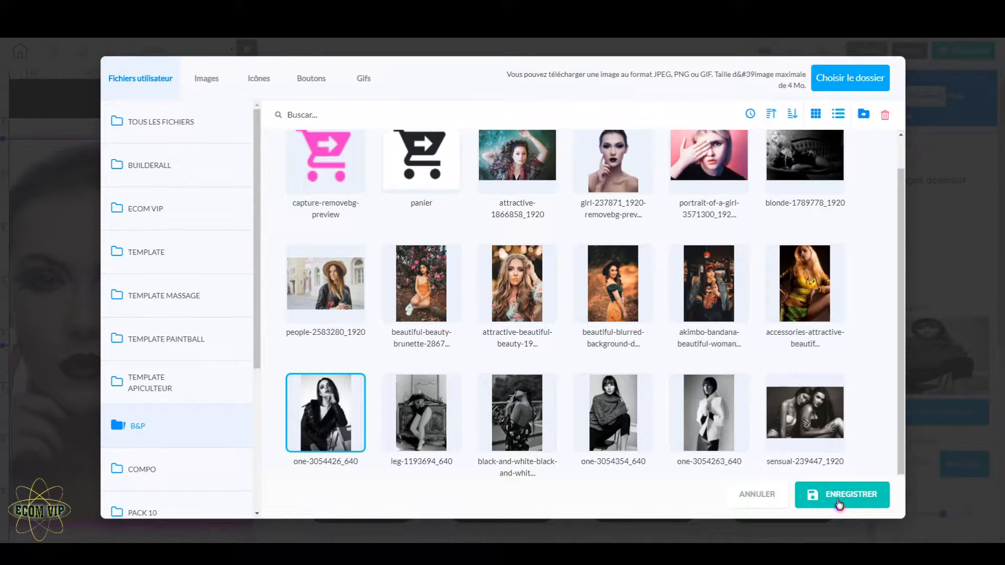
left_click(841, 500)
Replace the second second-row card's photo with leg-1193694_640 from the B&P folder
left_click(513, 399)
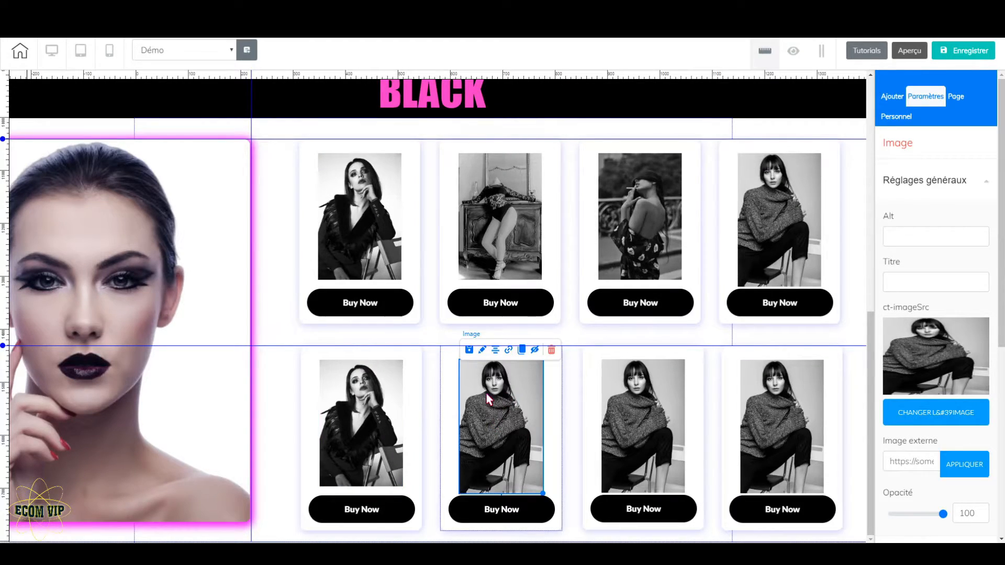
left_click(941, 419)
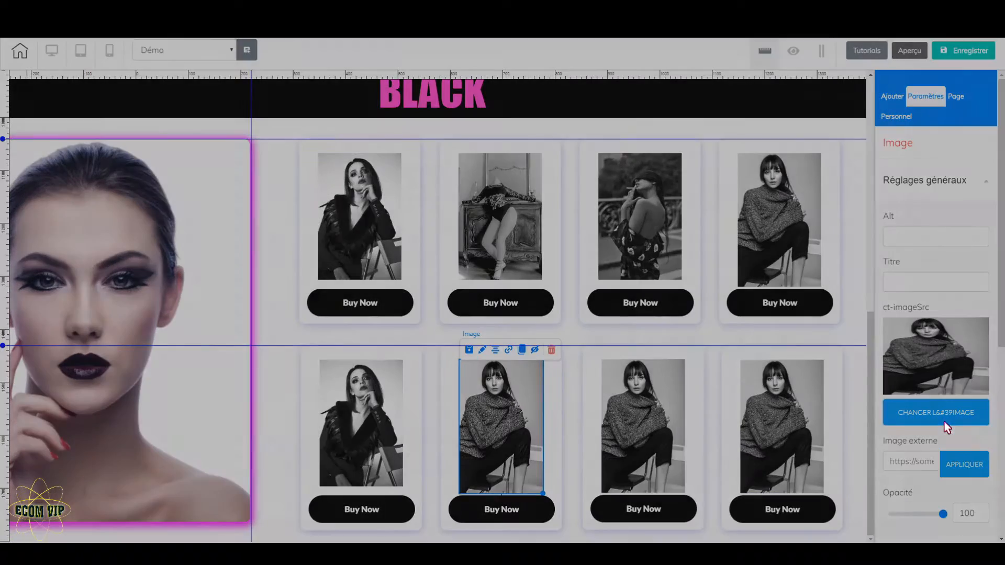
left_click(173, 426)
left_click(421, 445)
left_click(858, 504)
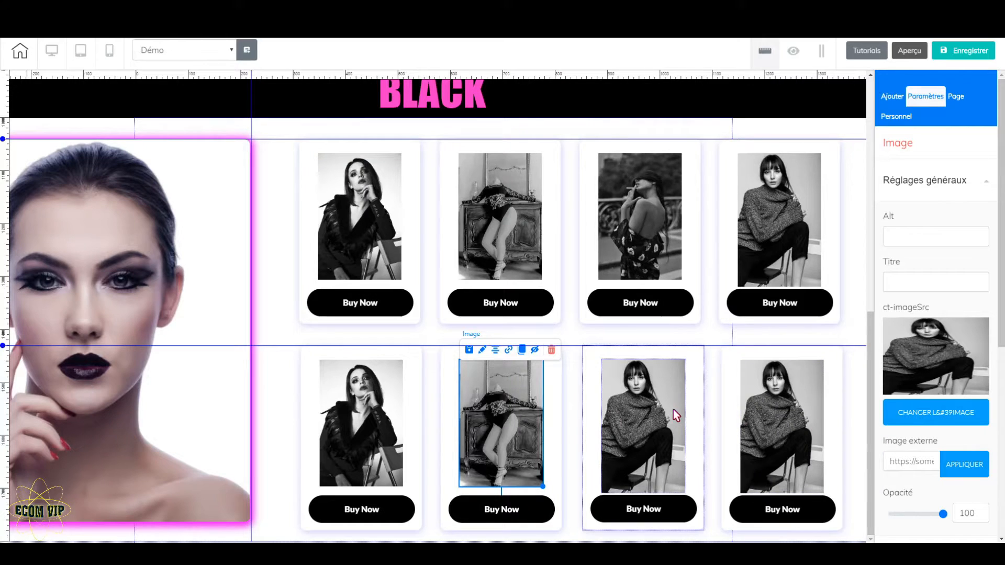
Replace the third second-row card's photo with the black-and-white-black-and-whit... image from the B&P folder
left_click(673, 410)
left_click(938, 404)
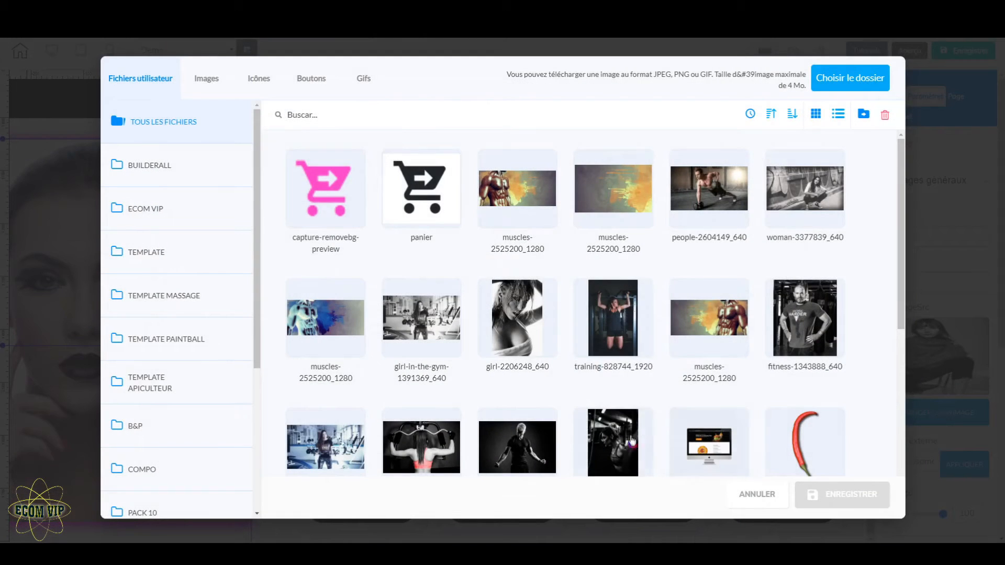
left_click(145, 423)
left_click(517, 442)
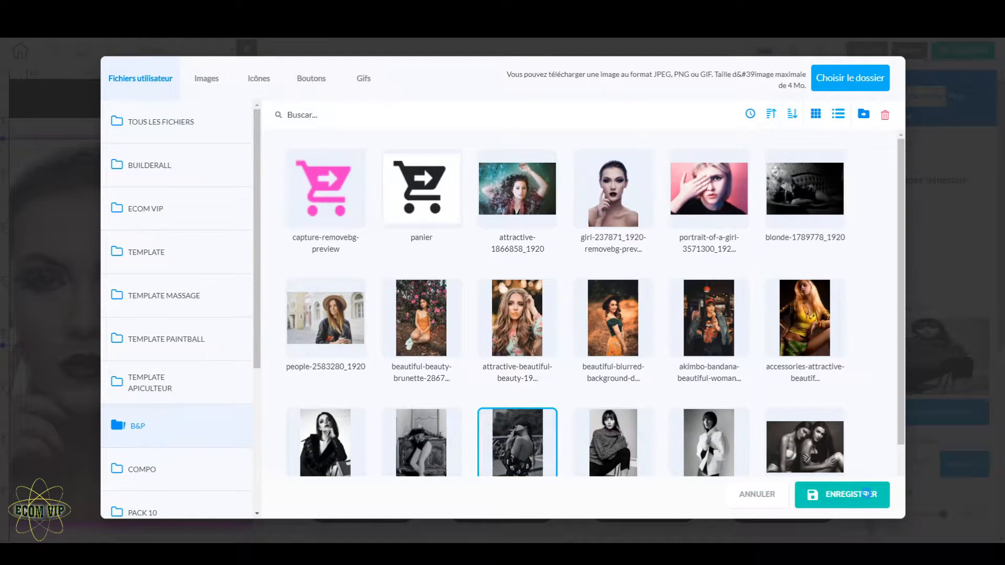
left_click(842, 494)
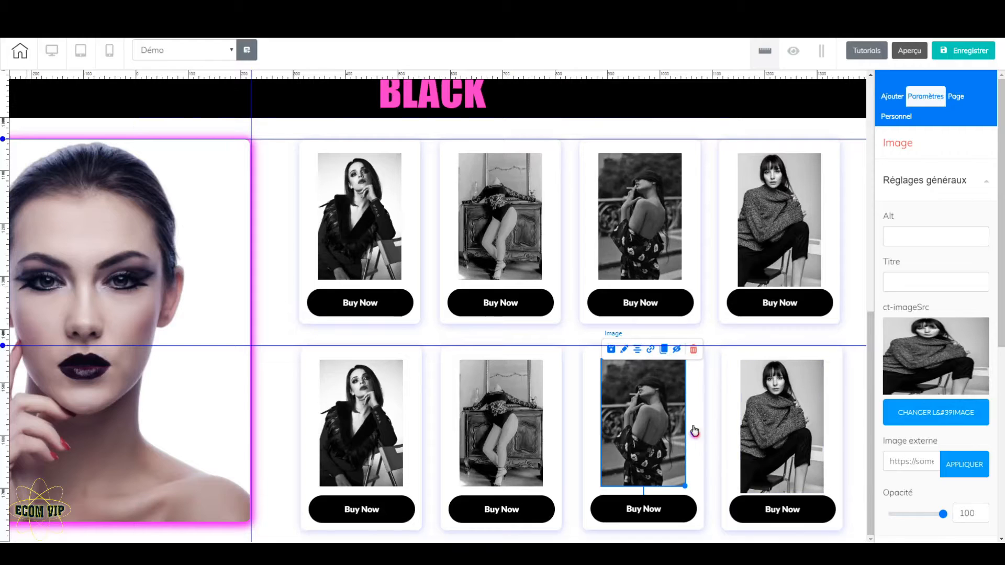
Replace the fourth second-row card's photo with the black-and-white-black-and-whit... image from the B&P folder
left_click(774, 415)
left_click(916, 418)
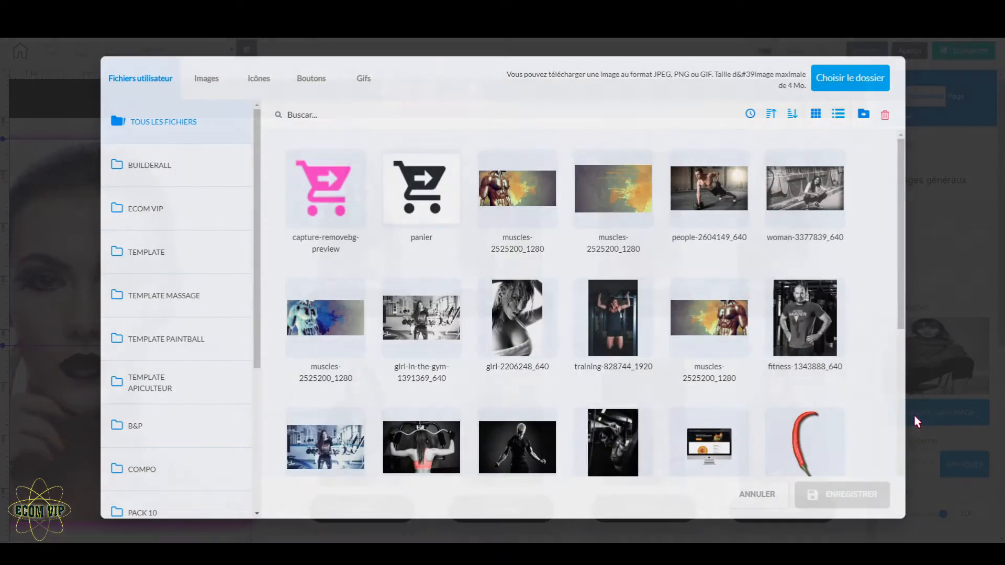
left_click(142, 431)
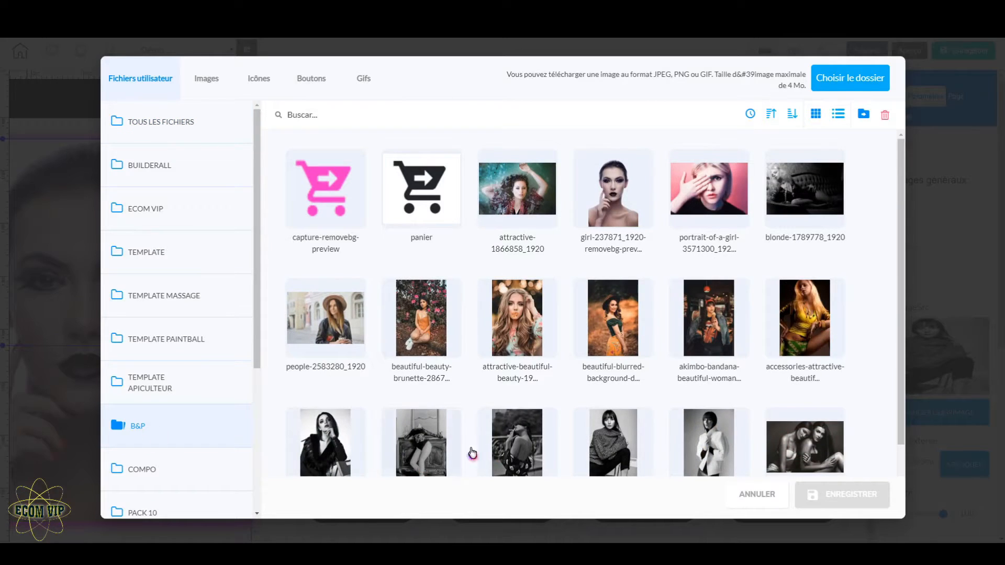
scroll(610, 419, "down", 1)
left_click(508, 395)
left_click(865, 501)
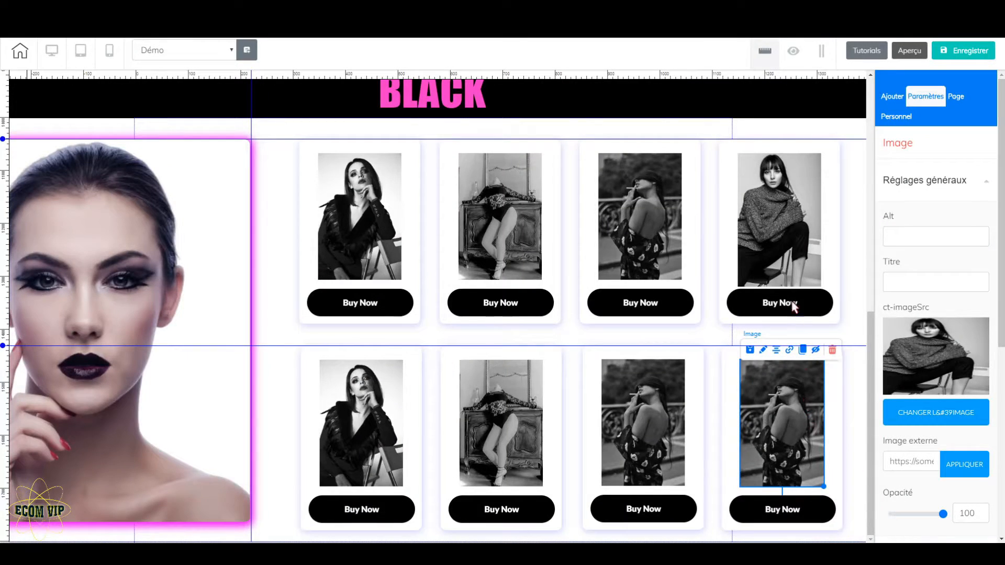
Shrink the fourth first-row card's photo slightly so its height matches the neighbouring photos
left_click(823, 284)
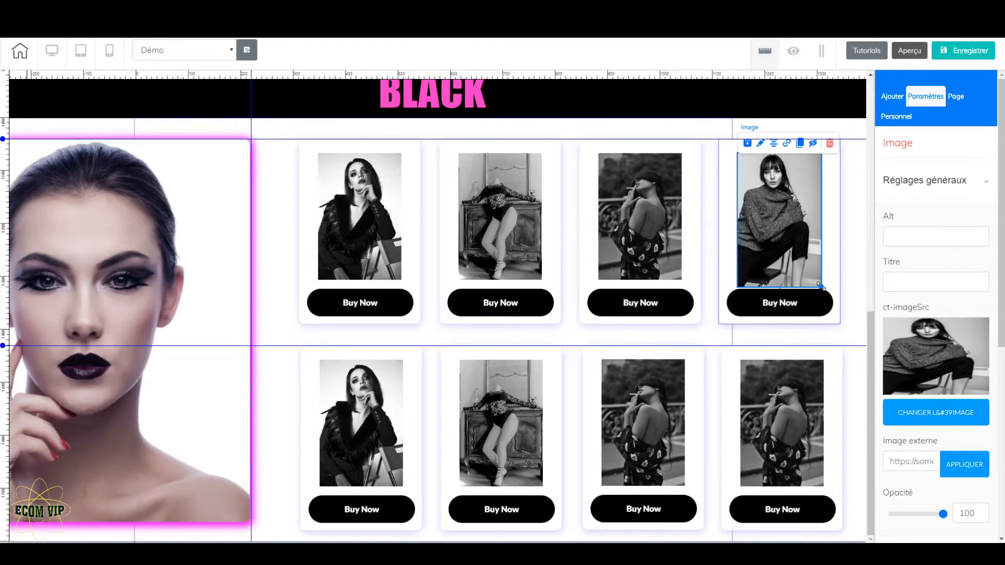
left_click_drag(821, 286, 821, 283)
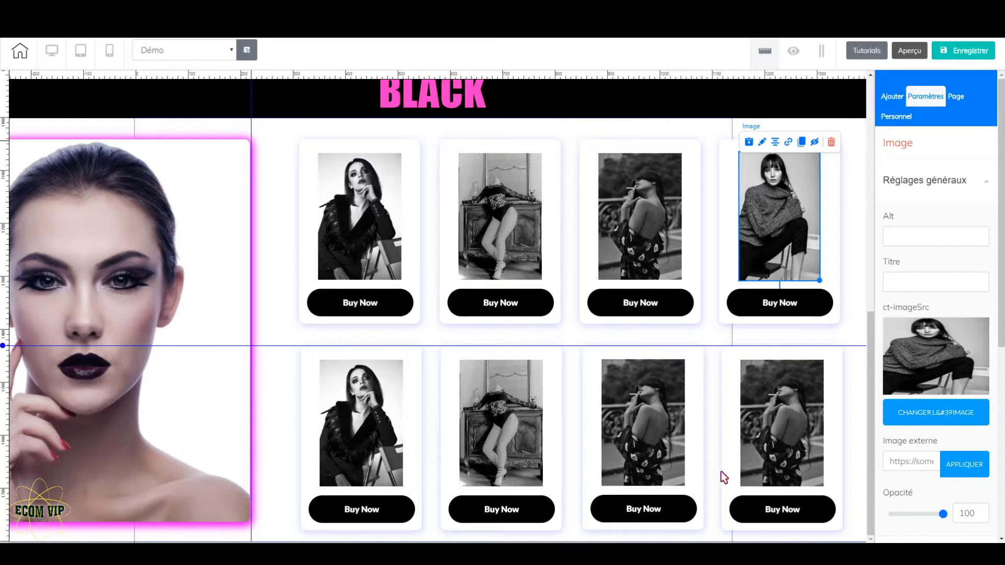
Clone the product panel and, in the copy, swap sides by moving the portrait right and the four upper-row cards left
left_click(278, 208)
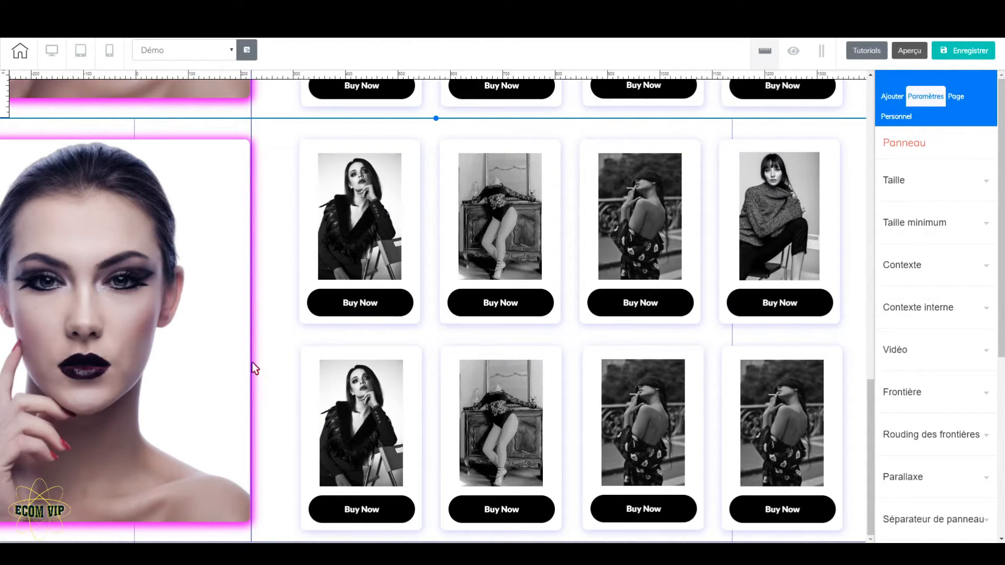
left_click_drag(225, 249, 844, 247)
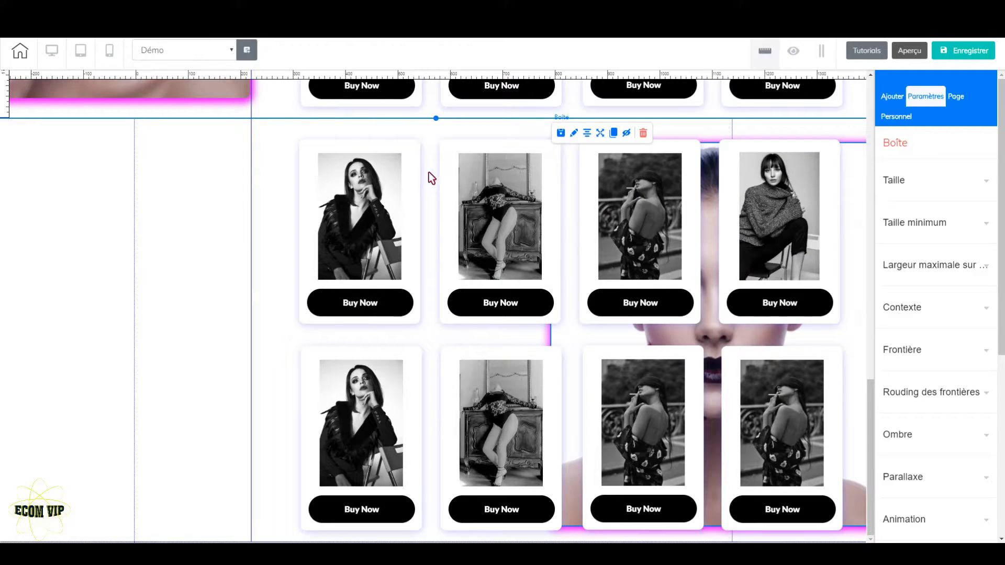
left_click_drag(418, 183, 118, 181)
left_click_drag(548, 190, 265, 191)
left_click_drag(696, 227, 425, 220)
left_click_drag(826, 251, 500, 280)
Shift the four lower-row cards of the cloned panel left, clear of the portrait
left_click_drag(411, 415, 78, 414)
left_click_drag(550, 421, 221, 417)
left_click_drag(701, 427, 378, 417)
left_click(527, 413)
left_click_drag(822, 430, 505, 413)
Move the vertical guide to about 900 on the ruler and align the cloned portrait's left edge with it
scroll(427, 383, "up", 5)
scroll(256, 107, "up", 10)
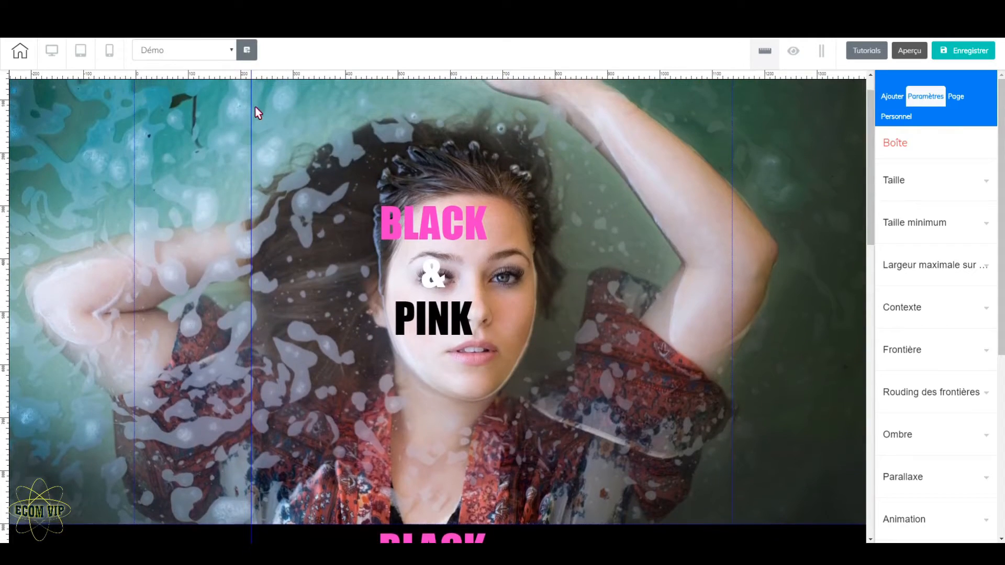
scroll(399, 370, "down", 10)
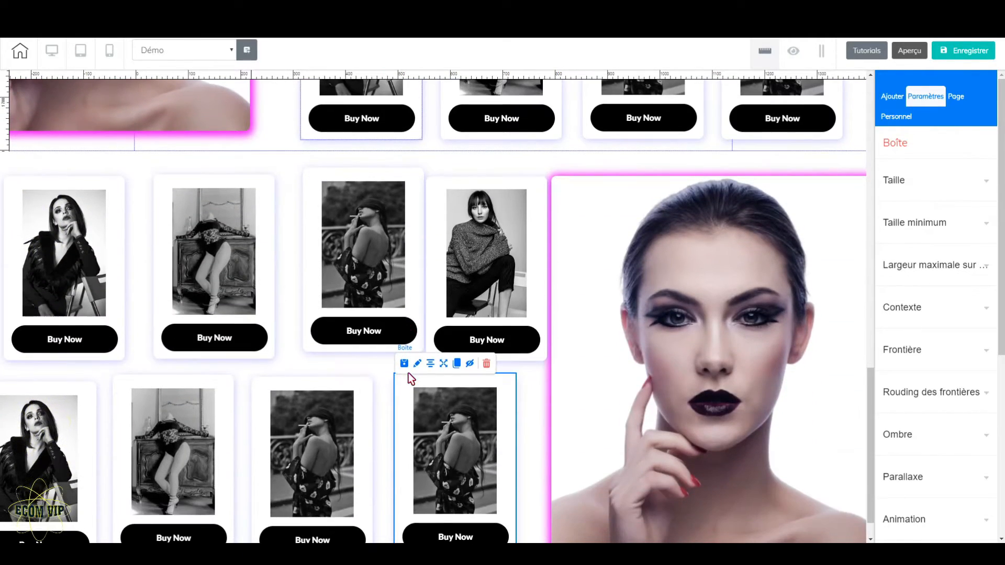
scroll(837, 428, "up", 3)
left_click_drag(838, 428, 853, 429)
scroll(855, 433, "down", 2)
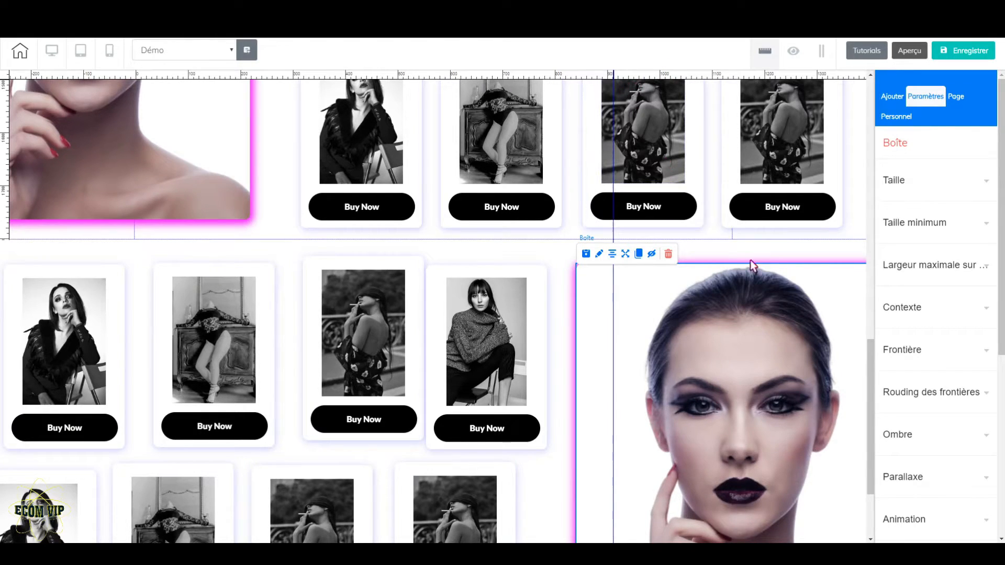
left_click_drag(849, 352, 784, 335)
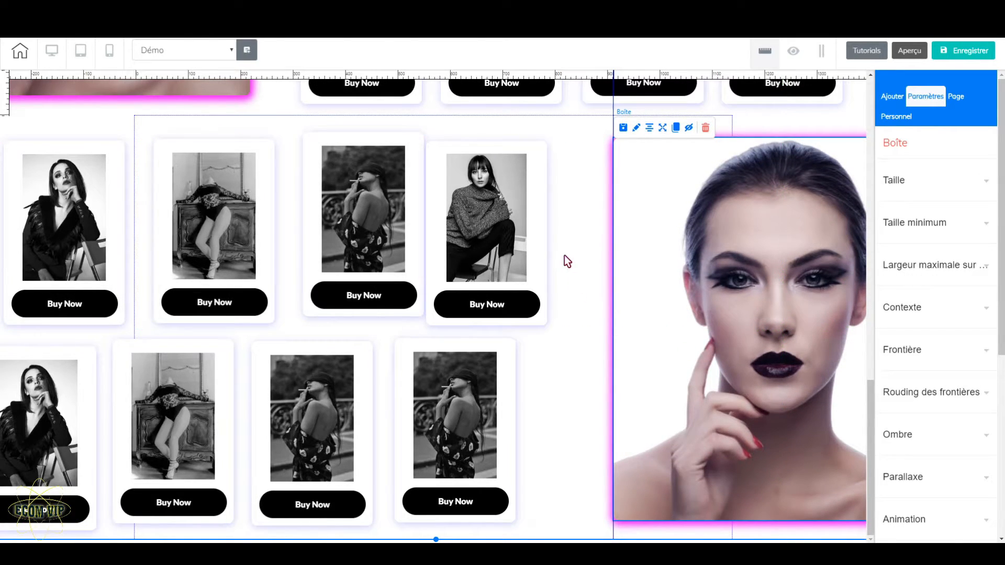
Space the cloned panel's four upper-row cards evenly and align their tops with the portrait's top edge
scroll(47, 136, "up", 3)
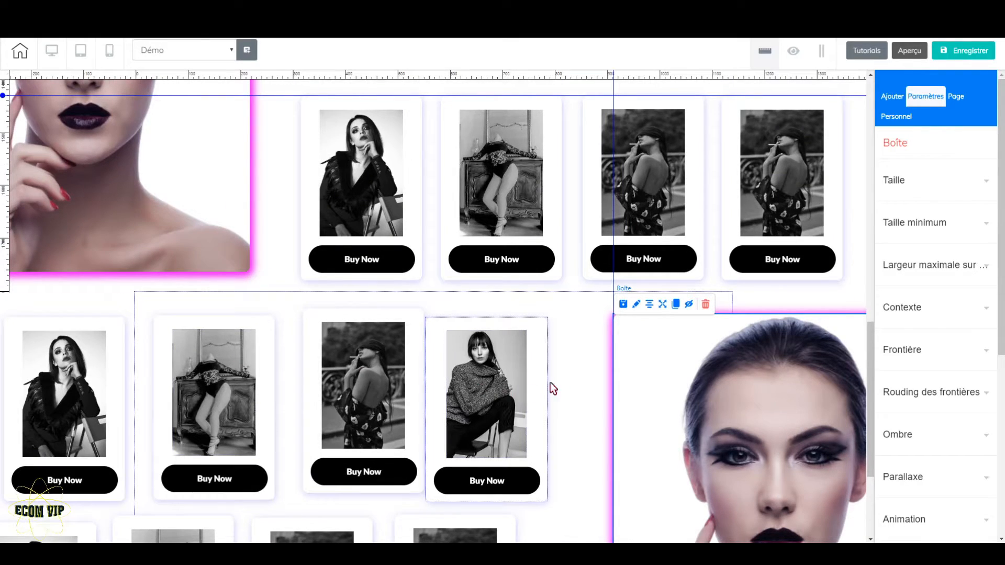
left_click(585, 369)
scroll(583, 369, "down", 2)
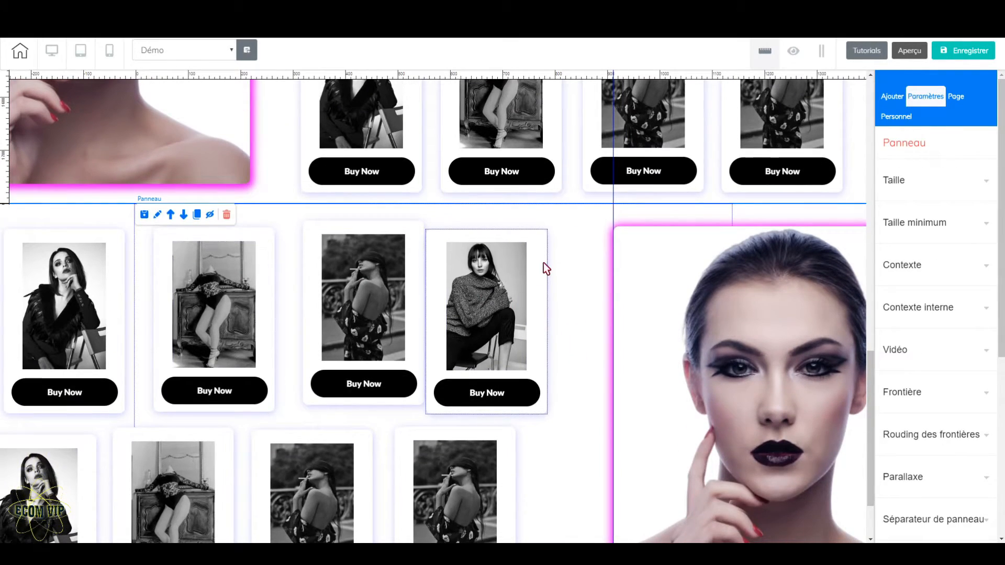
left_click_drag(535, 300, 547, 291)
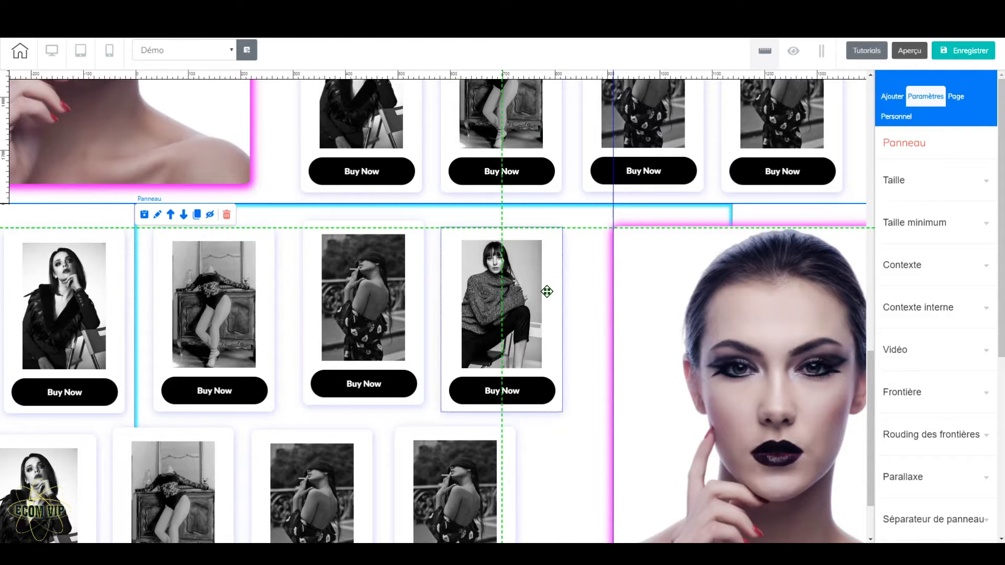
left_click_drag(546, 299, 547, 298)
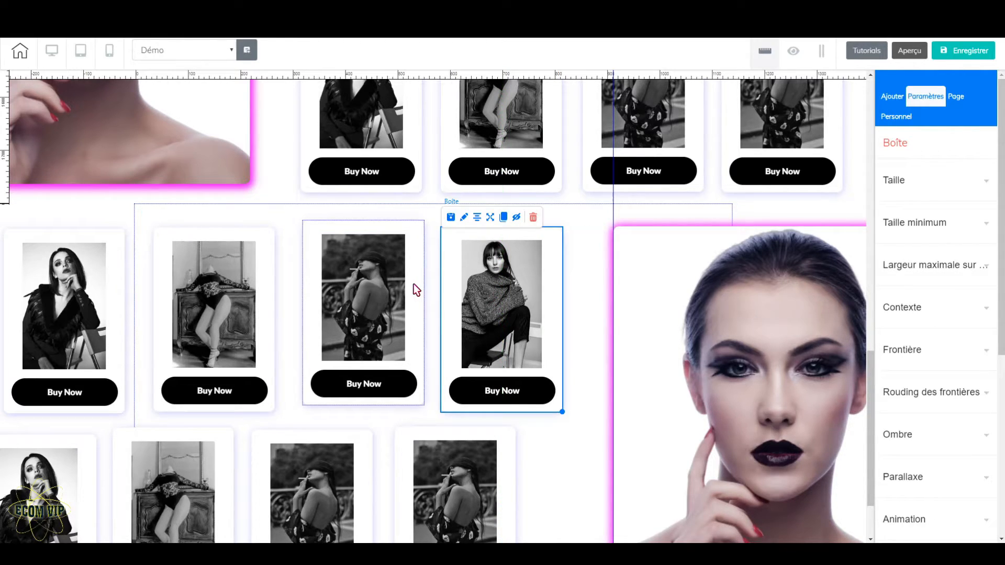
left_click_drag(417, 289, 410, 290)
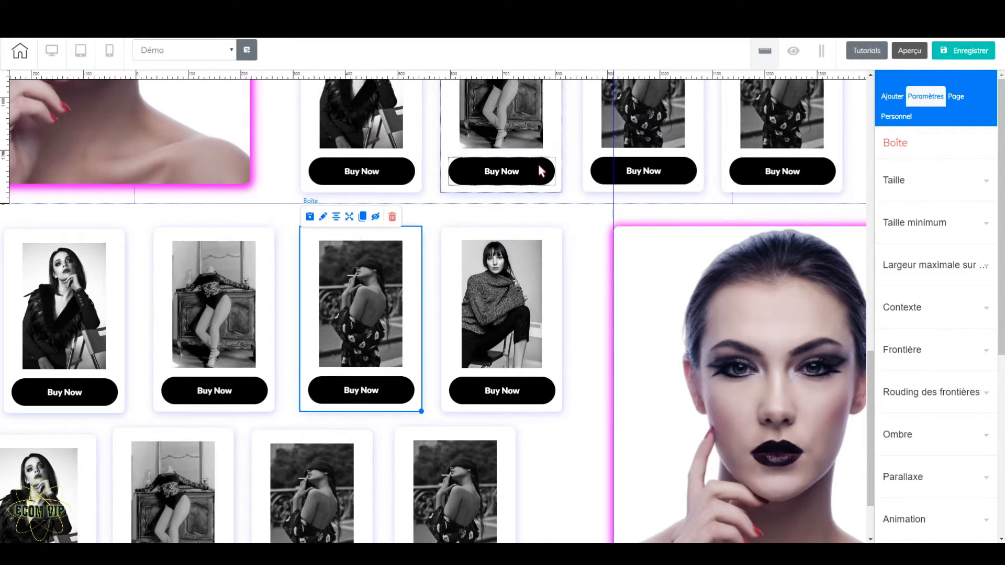
left_click_drag(263, 283, 267, 282)
left_click_drag(113, 284, 121, 282)
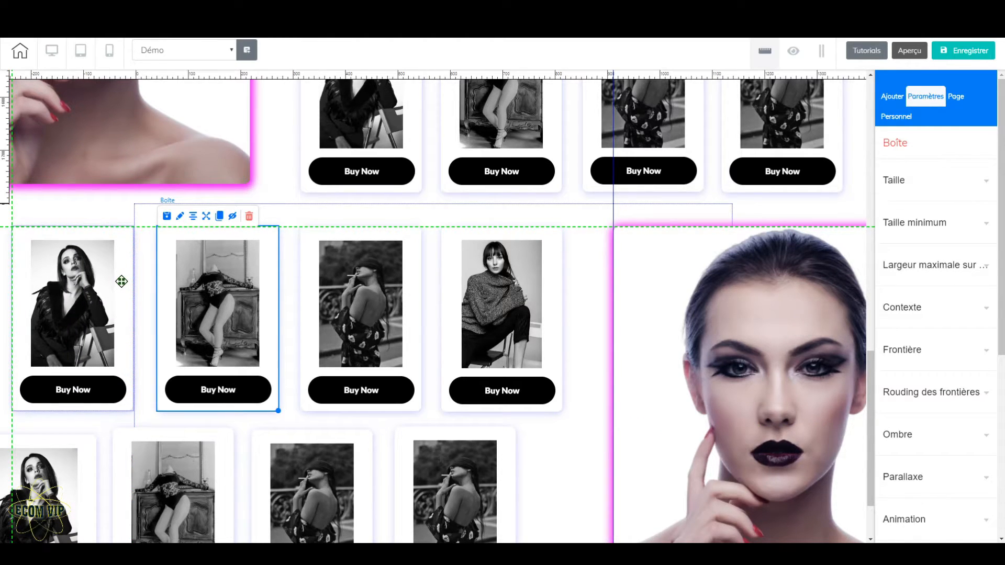
left_click_drag(122, 282, 122, 282)
Line up the cloned panel's four lower-row cards beneath the matching upper-row cards
scroll(473, 397, "down", 2)
left_click_drag(498, 415, 548, 408)
left_click_drag(364, 417, 414, 417)
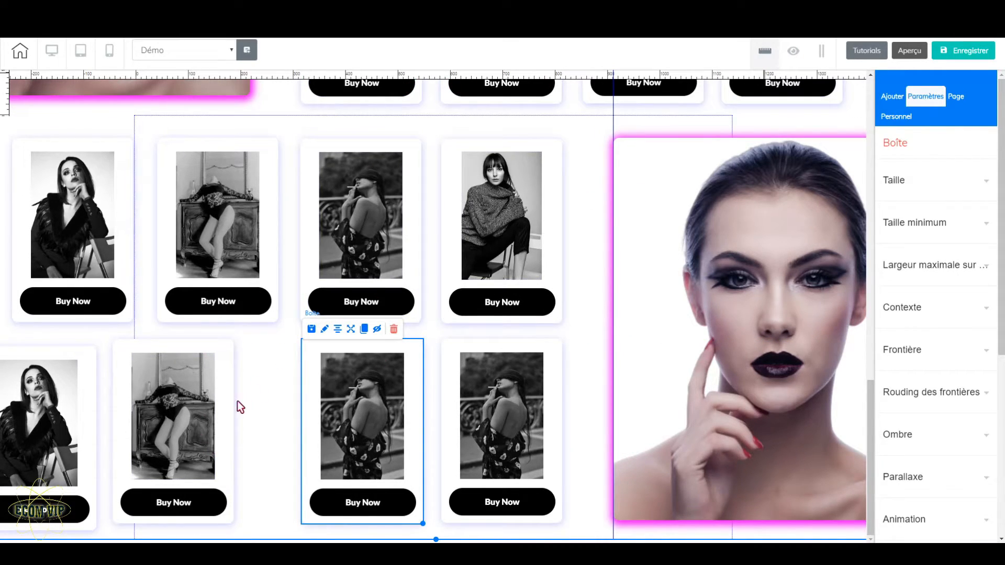
left_click_drag(225, 409, 269, 411)
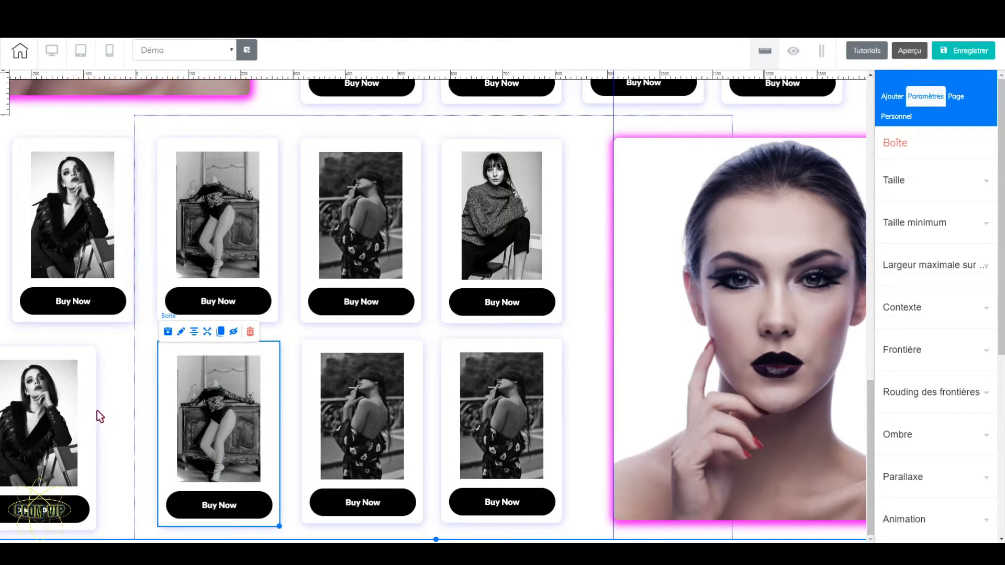
left_click_drag(90, 410, 128, 409)
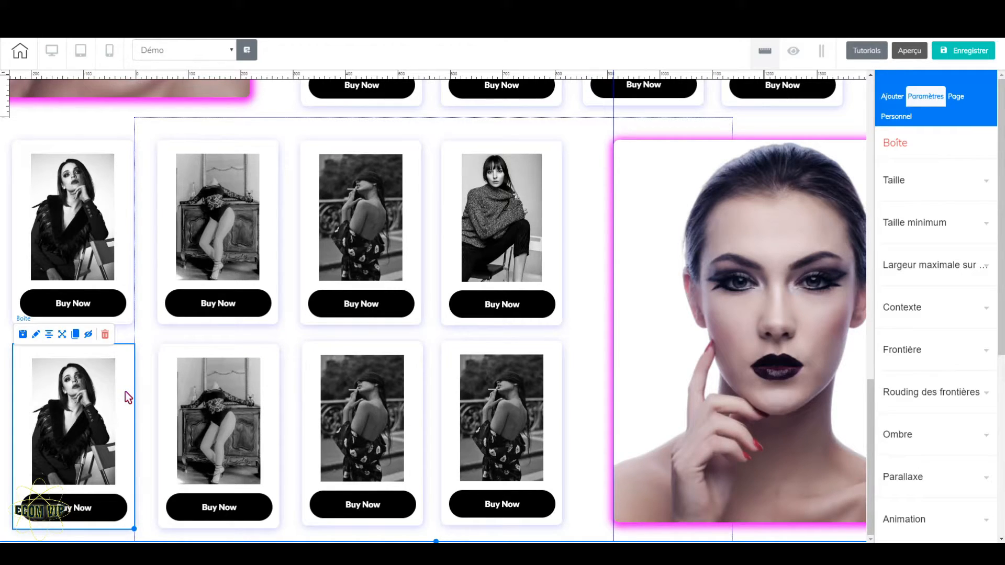
left_click_drag(125, 391, 135, 388)
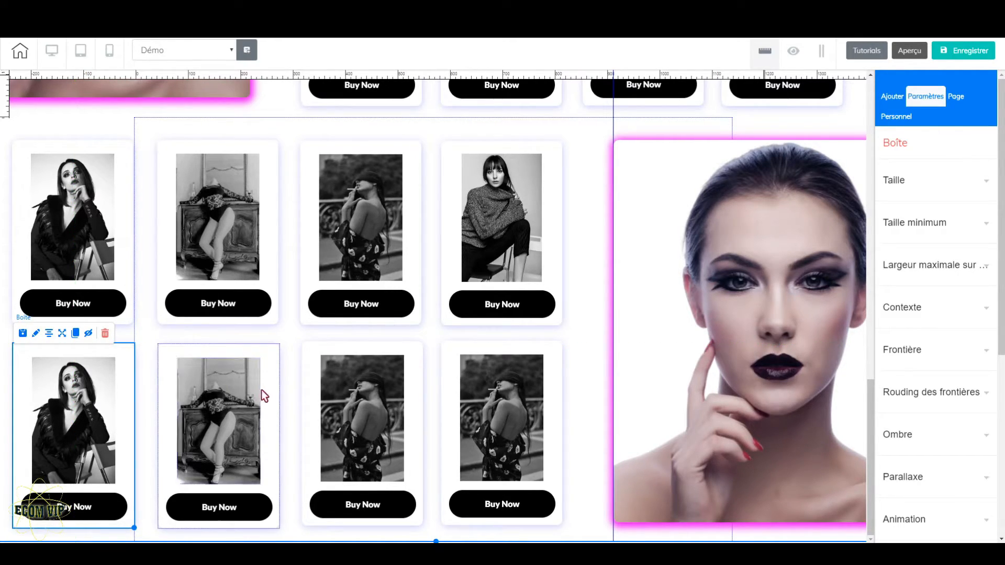
Replace the photo in the first upper-row card of the cloned panel with the beautiful-beauty-brunette image from the B&P folder
left_click(85, 213)
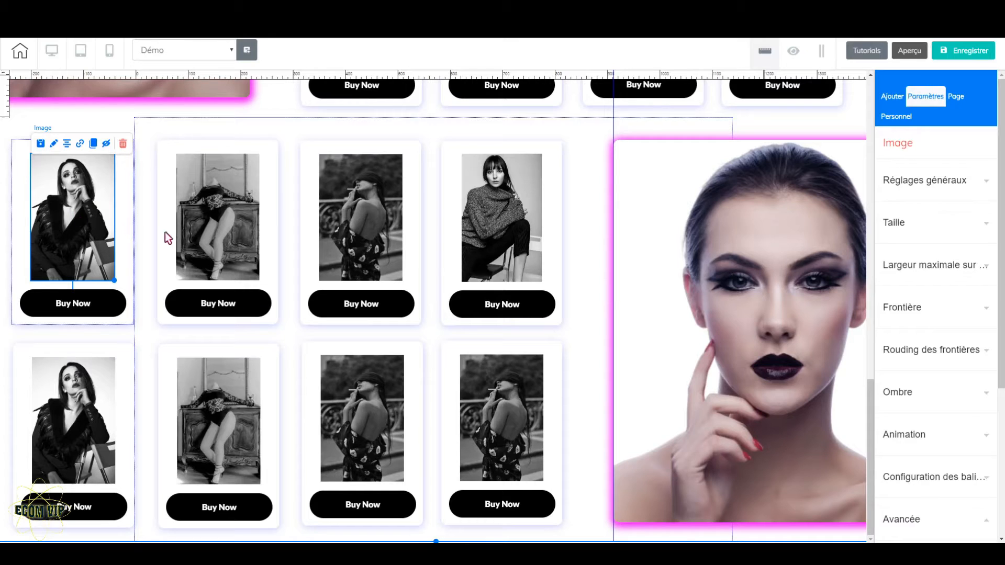
left_click(935, 191)
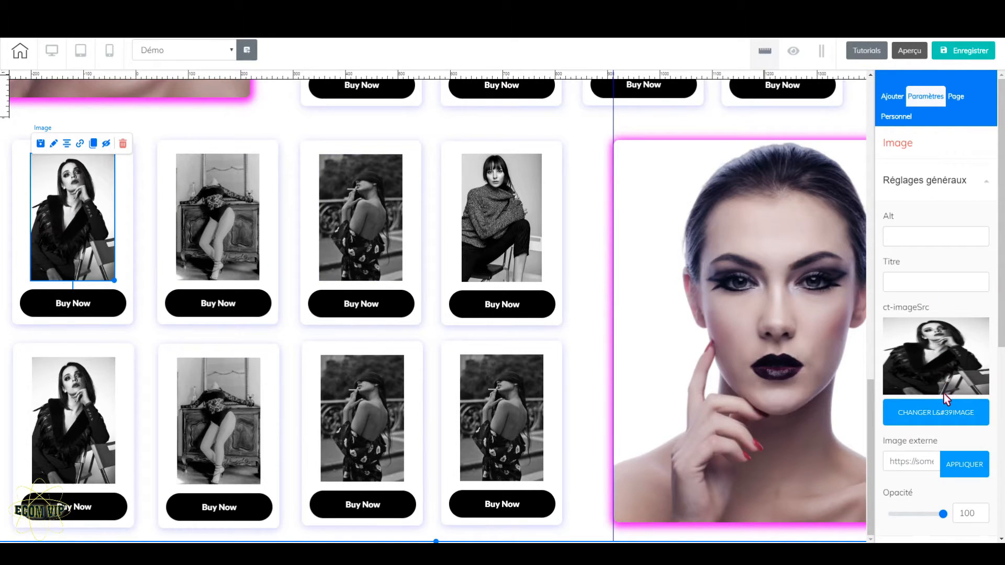
left_click(946, 409)
left_click(137, 426)
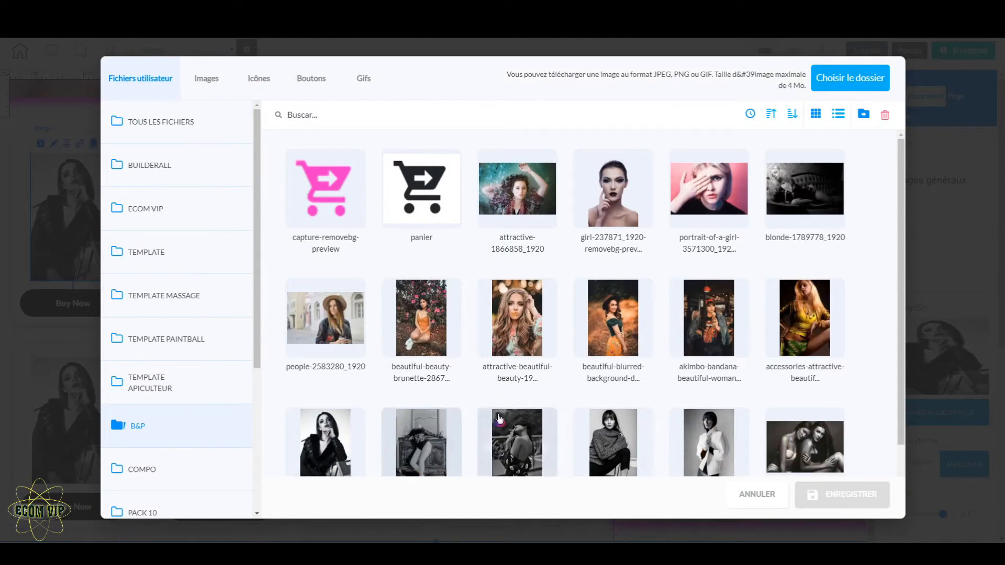
left_click(422, 317)
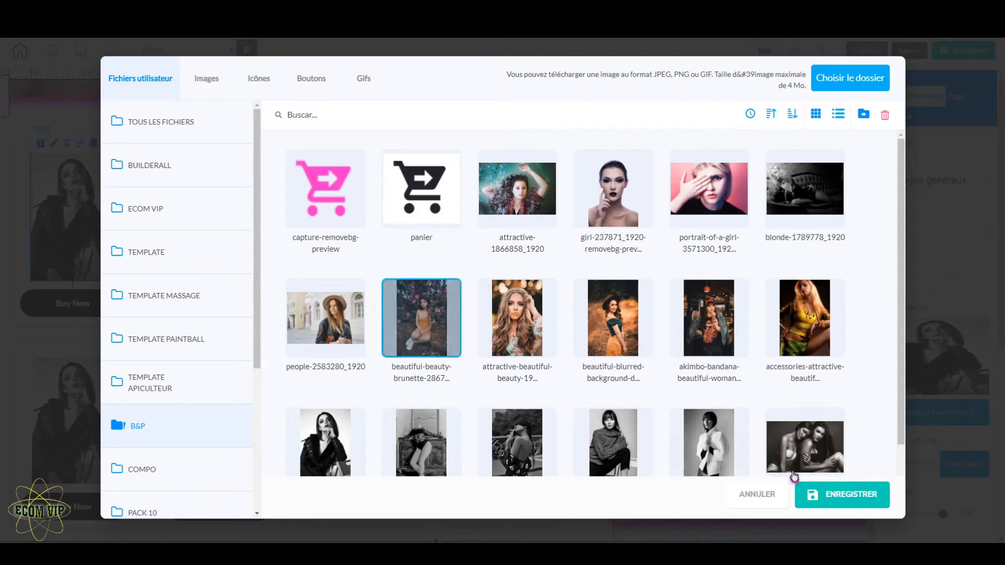
left_click(859, 494)
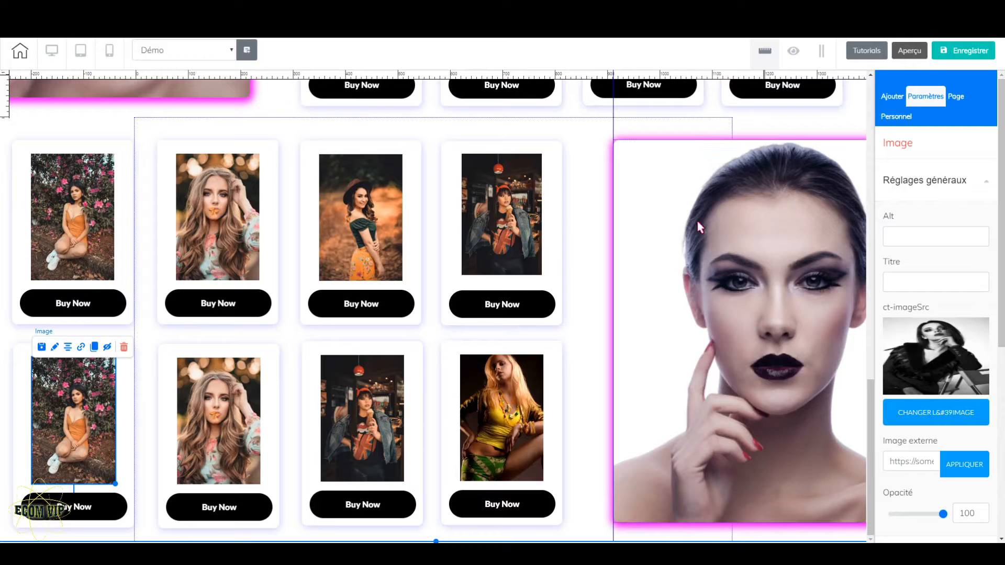
Set the cloned portrait box's background to the portrait-of-a-girl image from the B&P folder and save the site without publishing
left_click(764, 326)
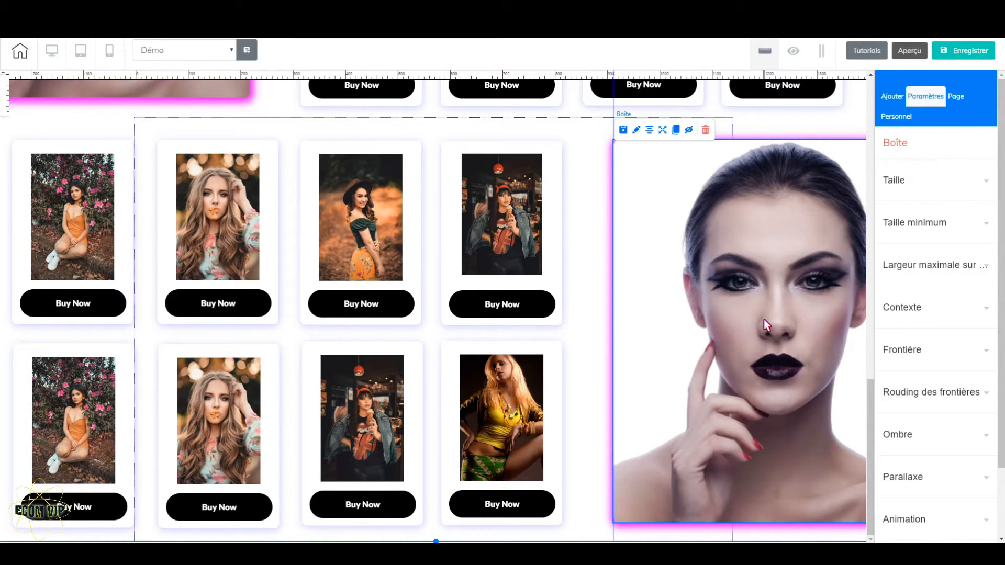
left_click(928, 308)
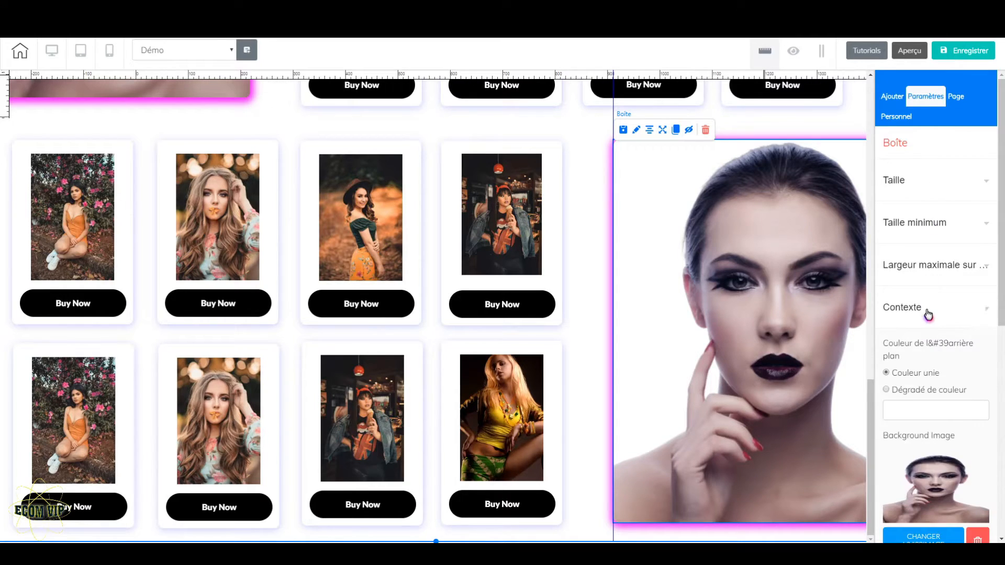
scroll(942, 524, "down", 3)
left_click(934, 456)
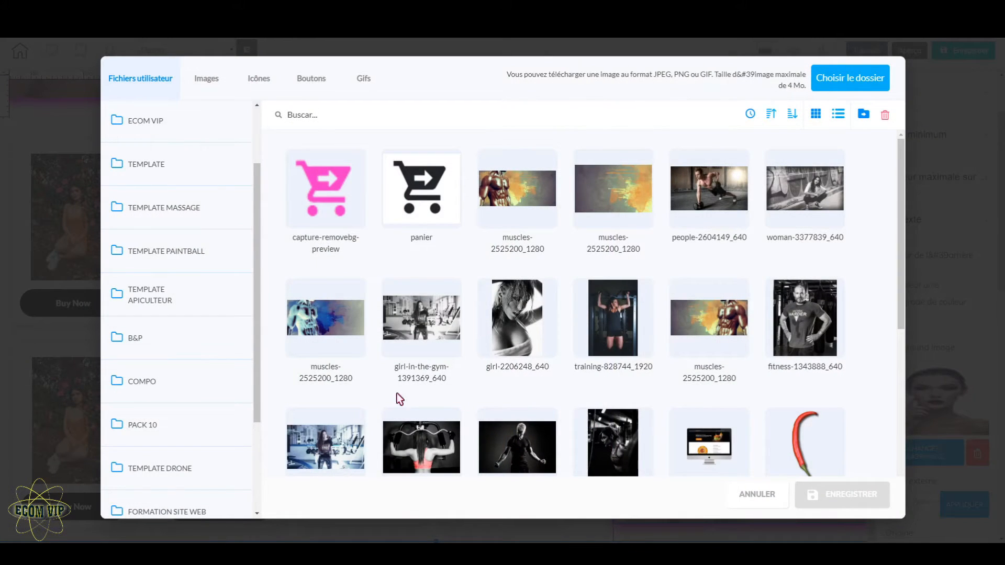
left_click(147, 348)
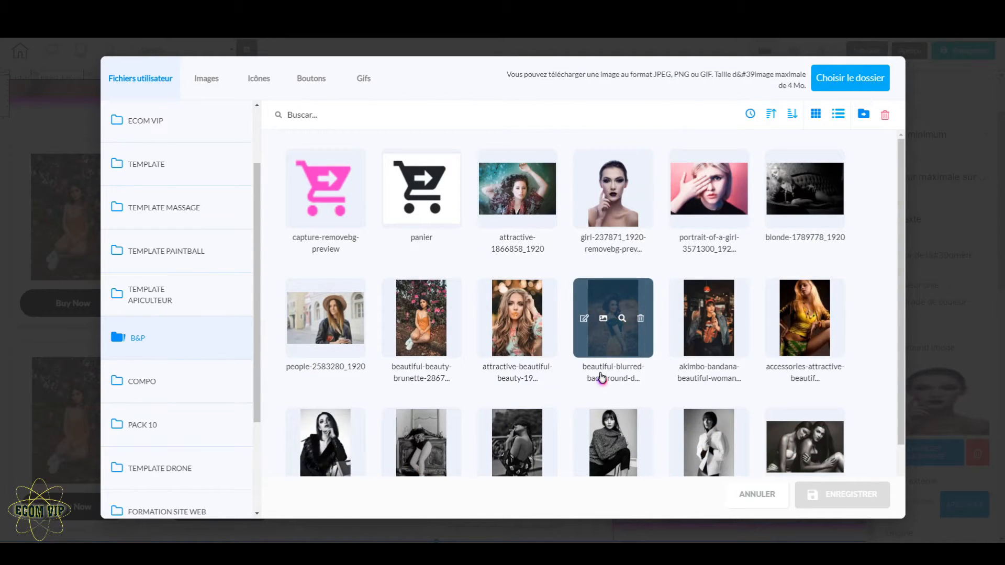
left_click(709, 188)
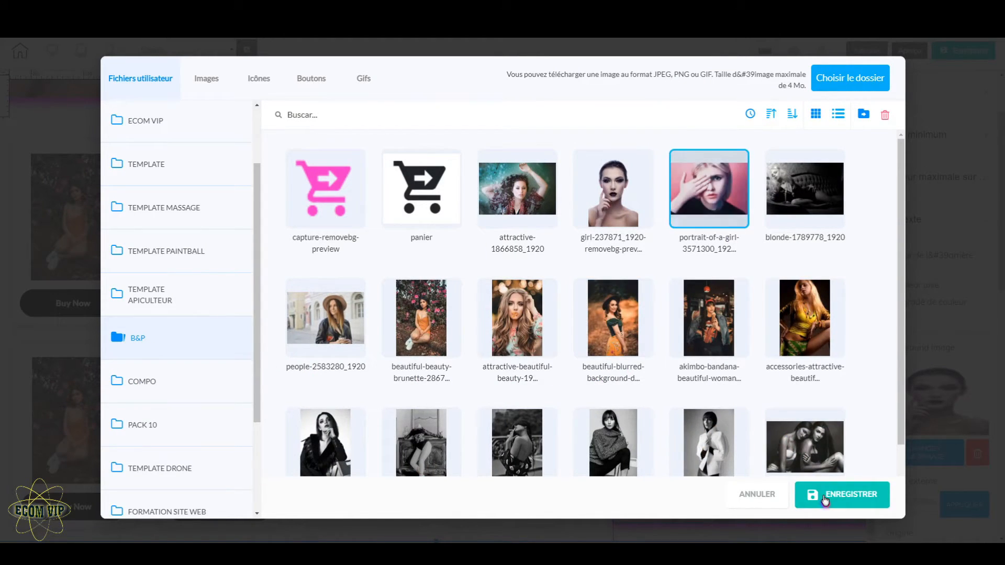
left_click(823, 496)
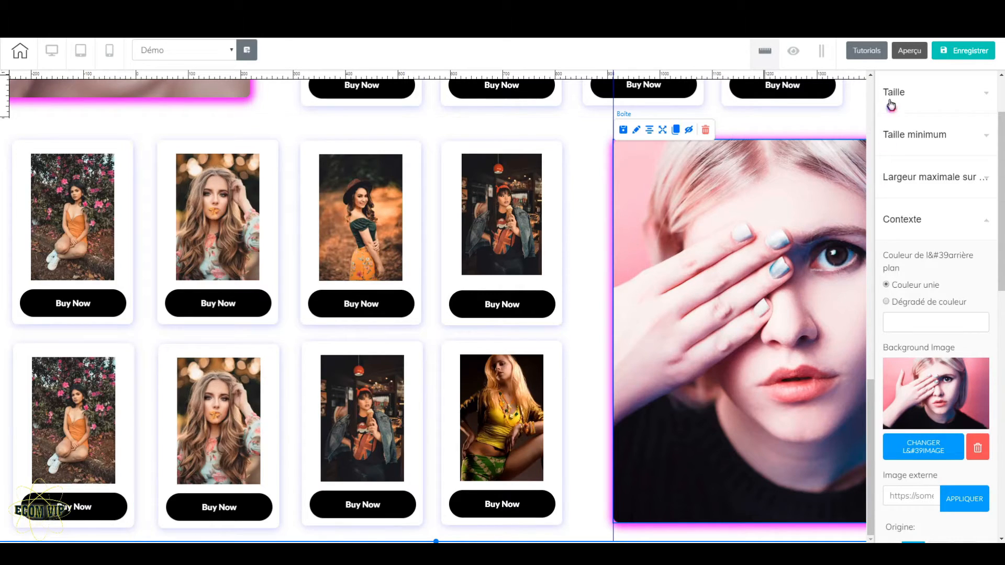
left_click(968, 55)
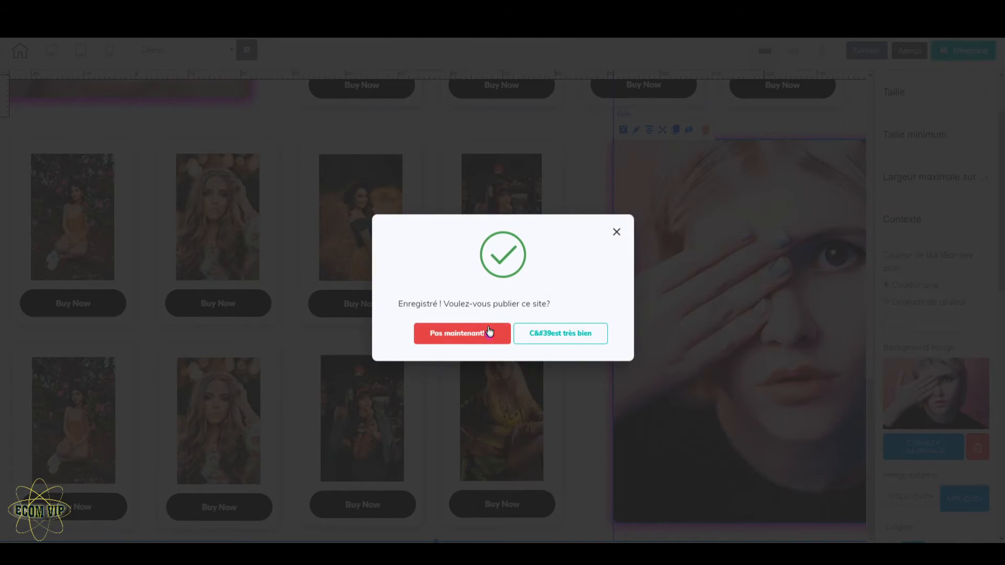
left_click(490, 331)
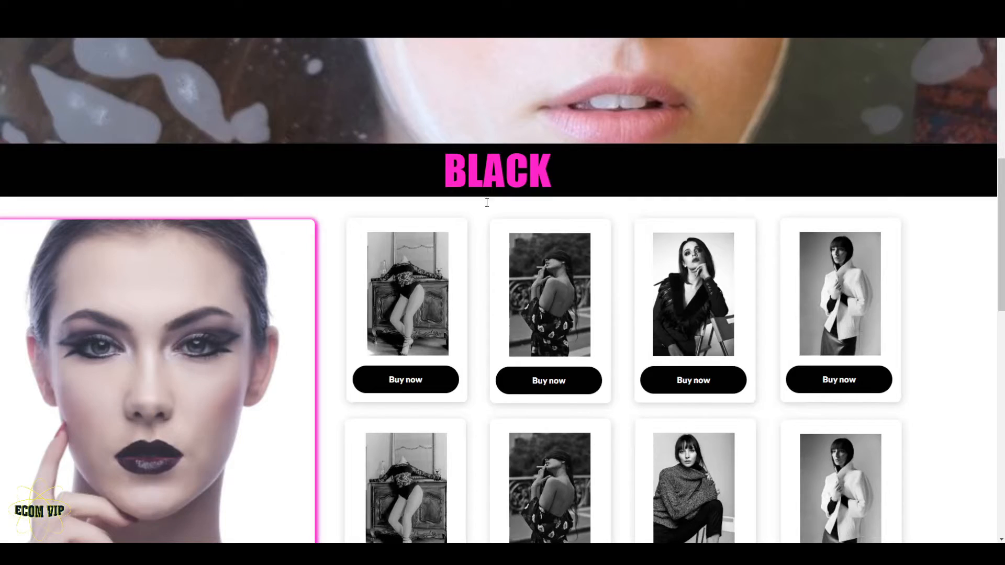
Clone the BLACK title banner and move the copy up between the two product panels, following the reference page
scroll(444, 243, "down", 3)
scroll(408, 371, "up", 3)
scroll(440, 381, "down", 6)
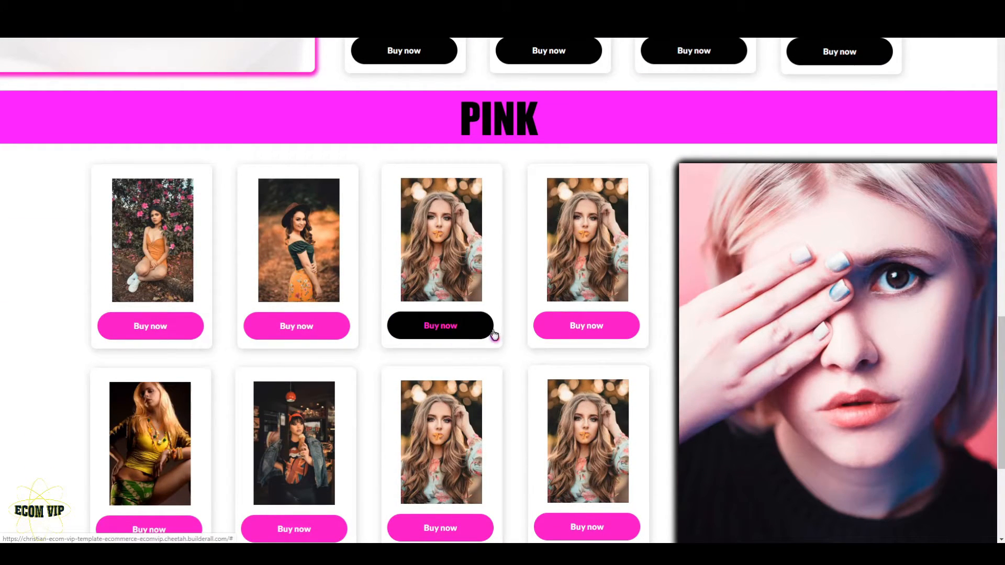
scroll(525, 302, "up", 5)
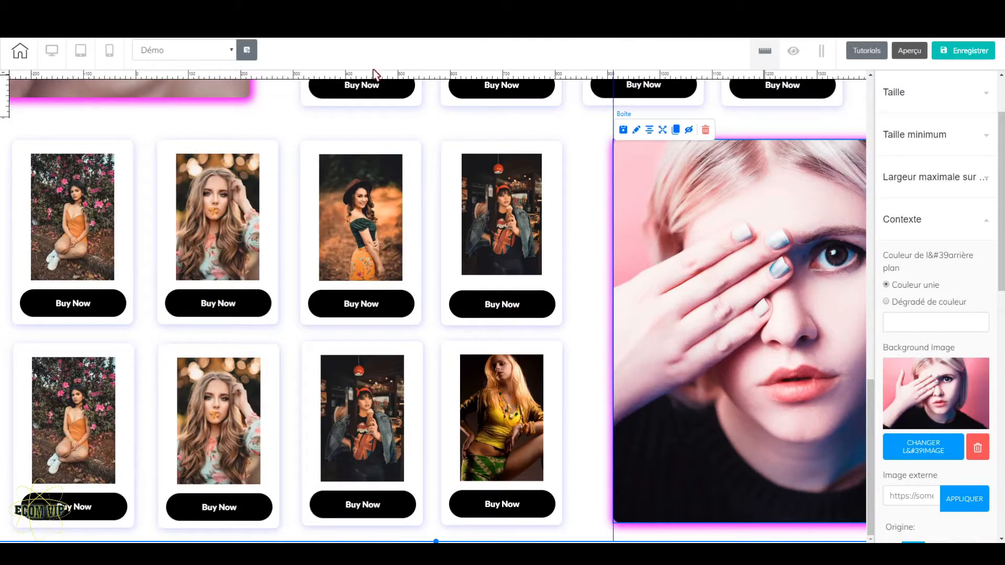
scroll(623, 367, "up", 10)
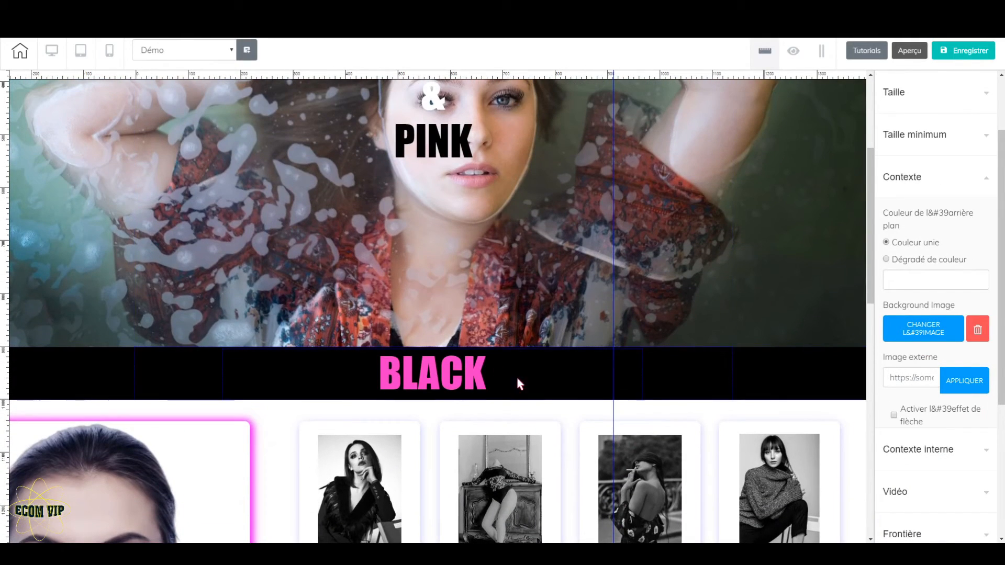
left_click(796, 378)
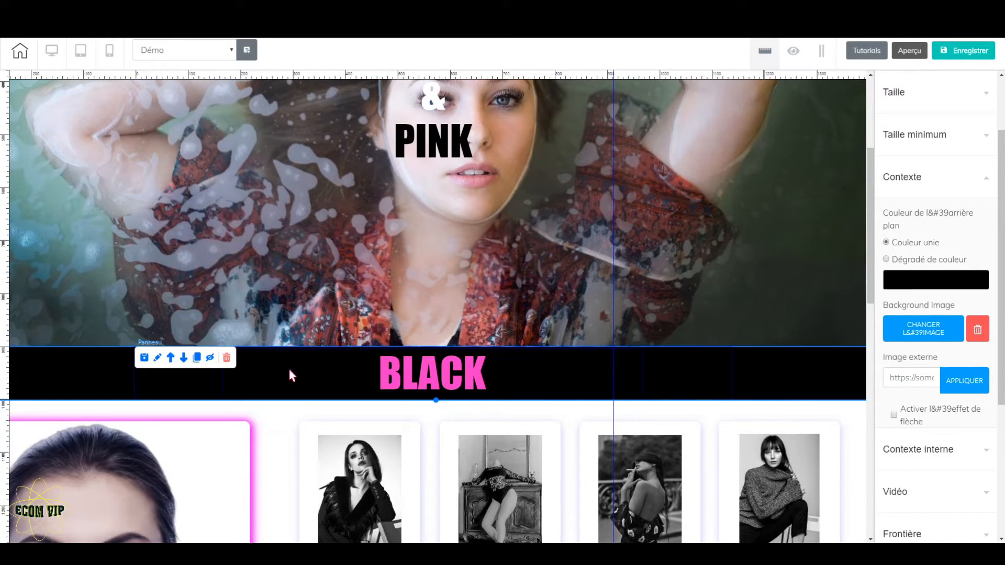
left_click(197, 360)
scroll(488, 414, "down", 15)
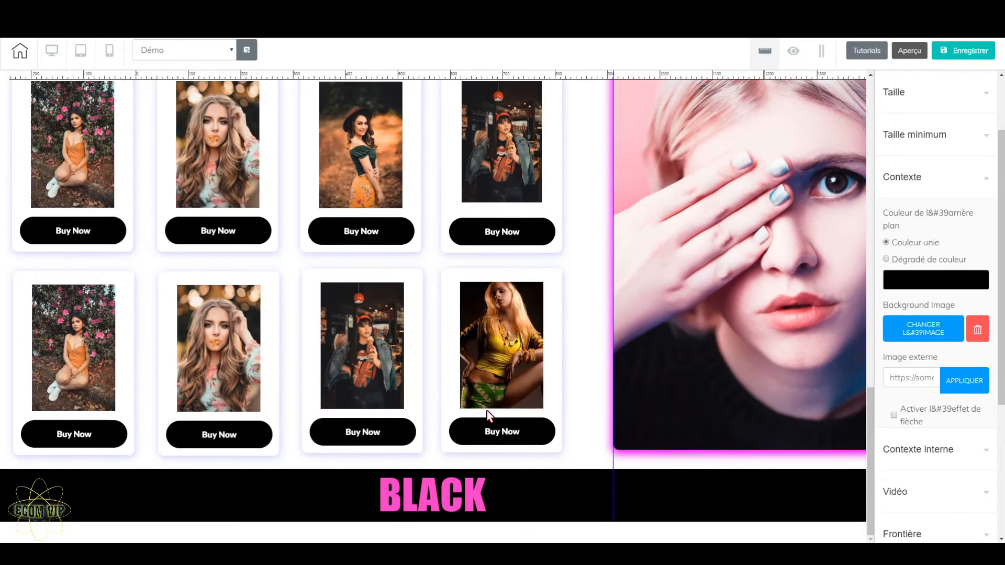
left_click(515, 486)
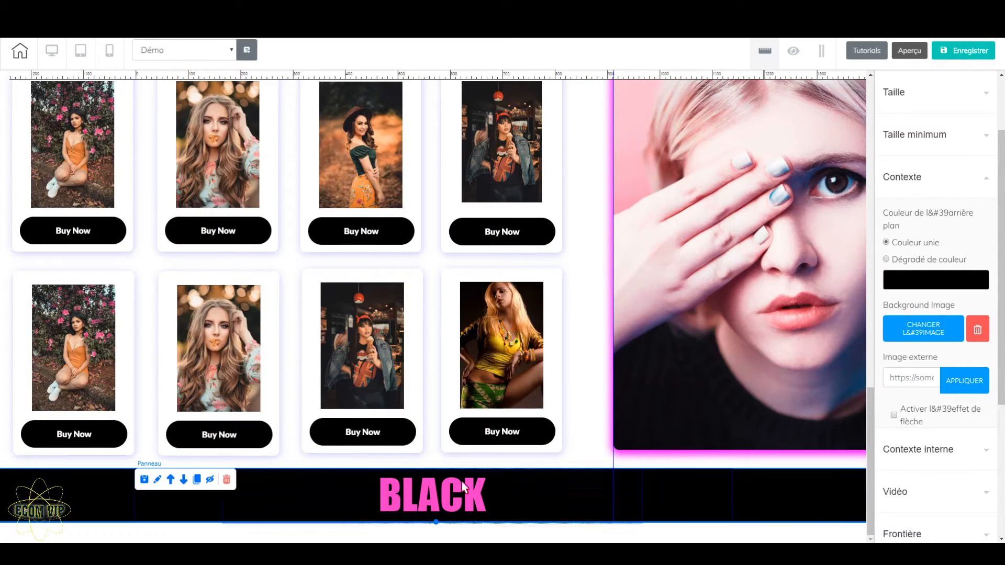
left_click(171, 480)
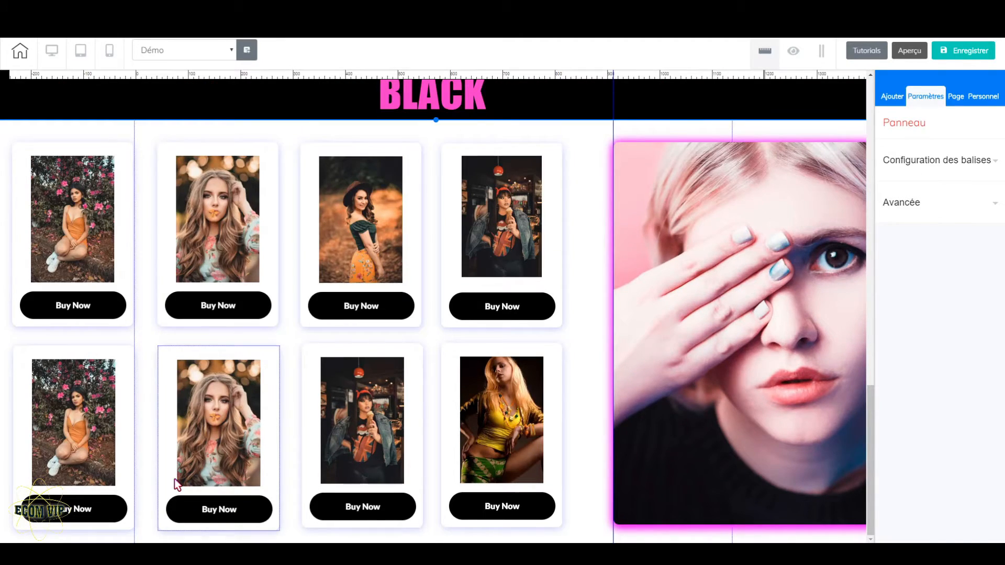
Replace the cloned banner's title text with PINK
scroll(413, 454, "up", 3)
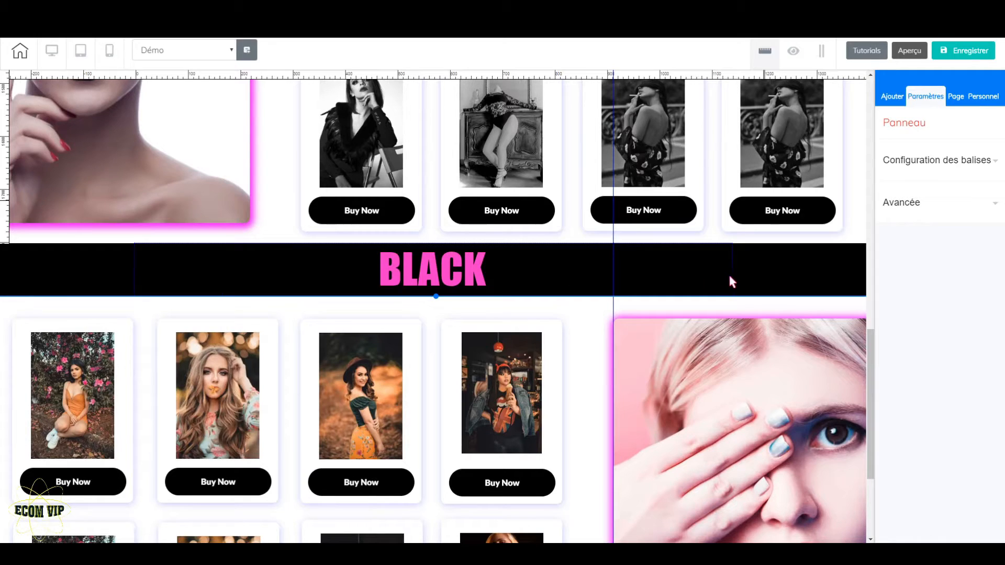
left_click(488, 279)
left_click_drag(487, 277, 378, 278)
type("PINK")
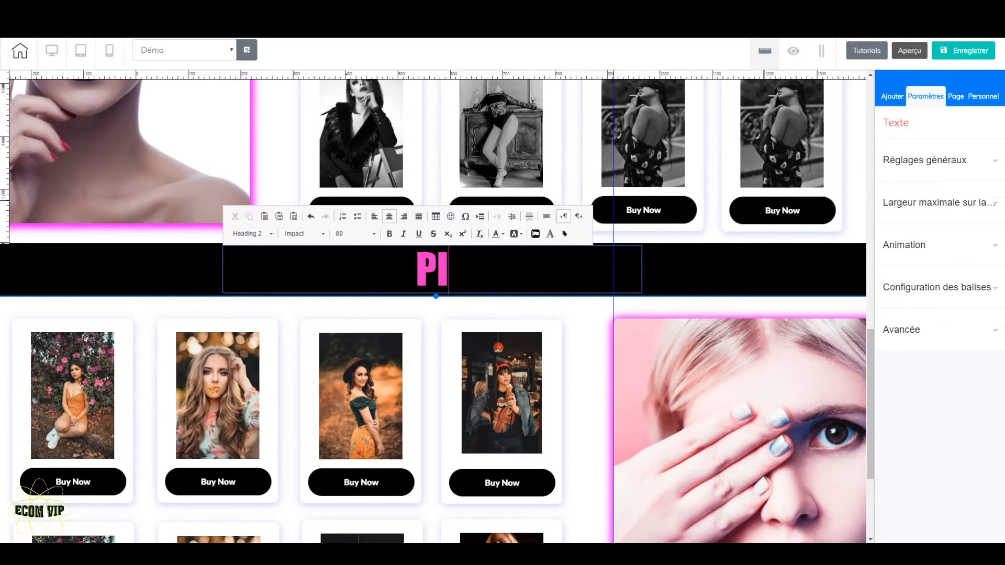
Colour the whole PINK title black
left_click(502, 234)
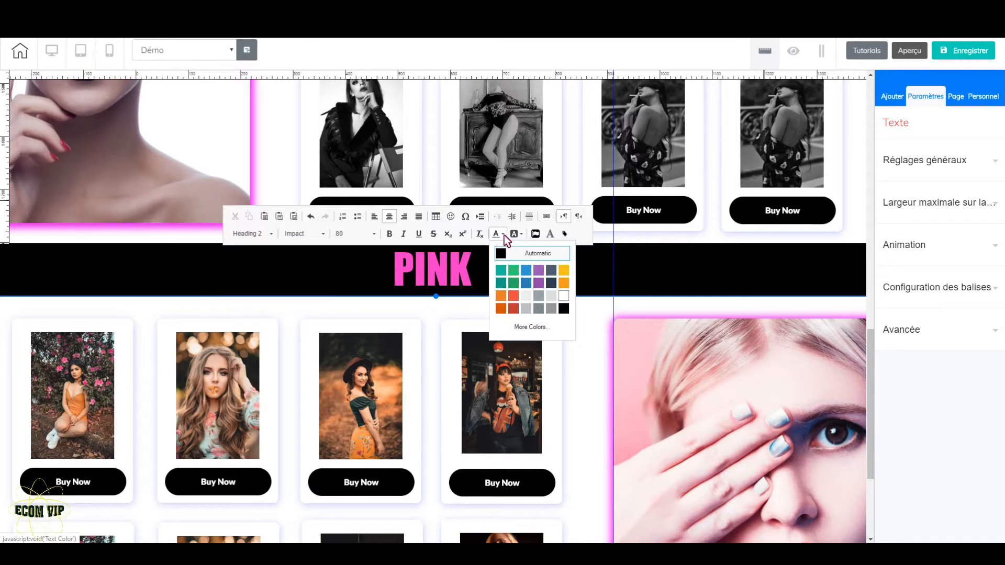
left_click(563, 312)
key("shift+Left")
key("shift+Left")
key("shift+Left")
key("shift+Left")
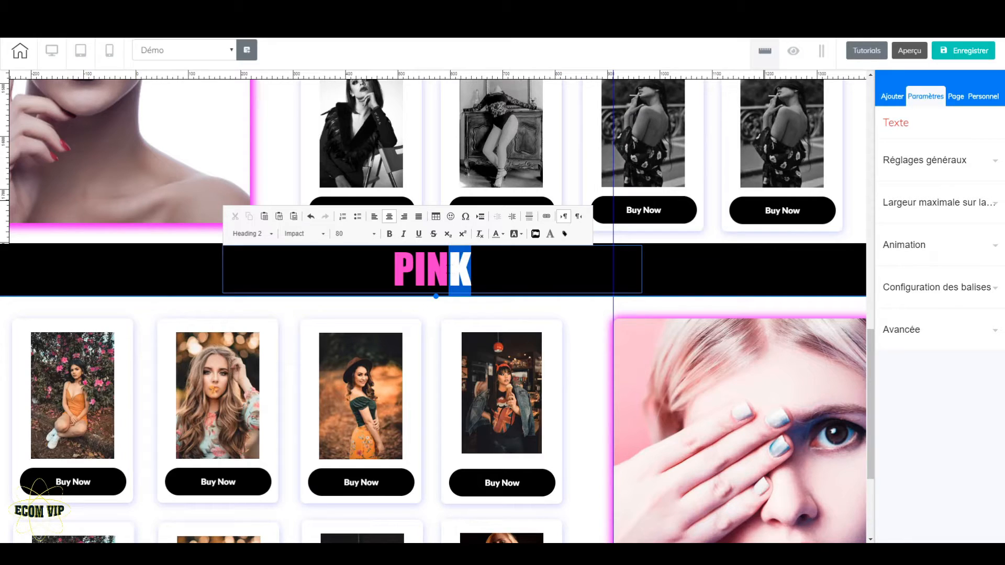
left_click(502, 234)
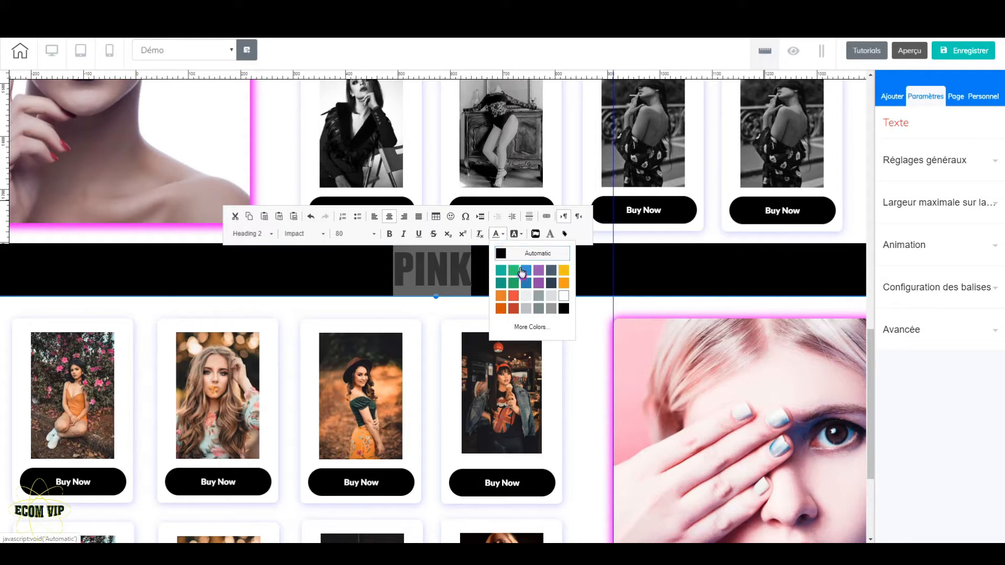
left_click(564, 310)
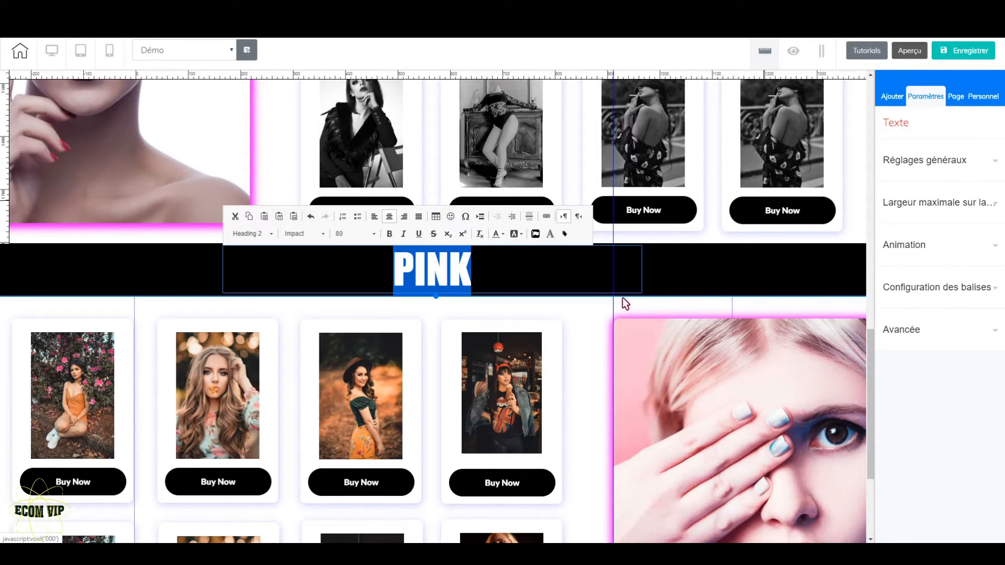
Set the PINK banner's solid background colour to bright pink F200FF
left_click(733, 280)
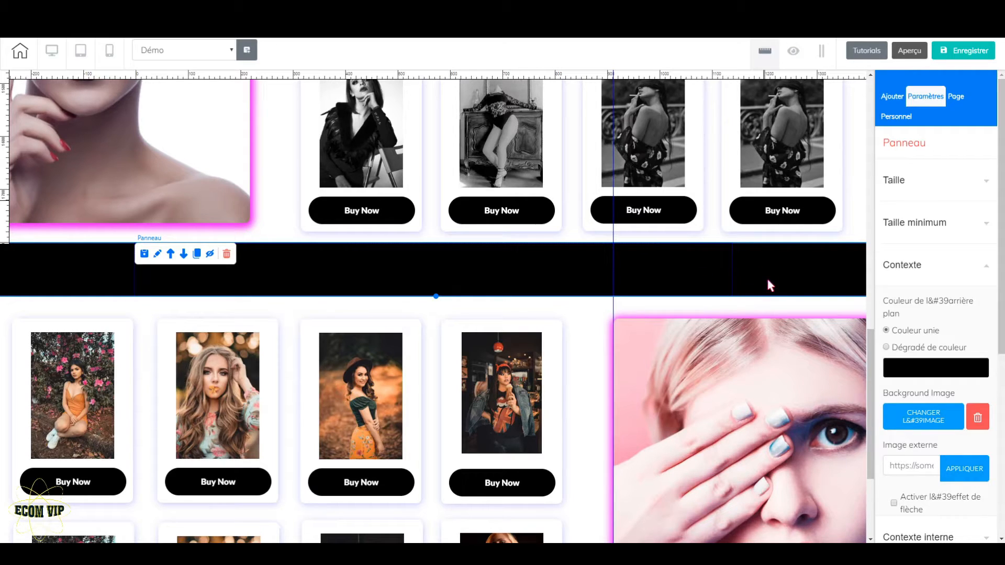
left_click(949, 369)
left_click(906, 524)
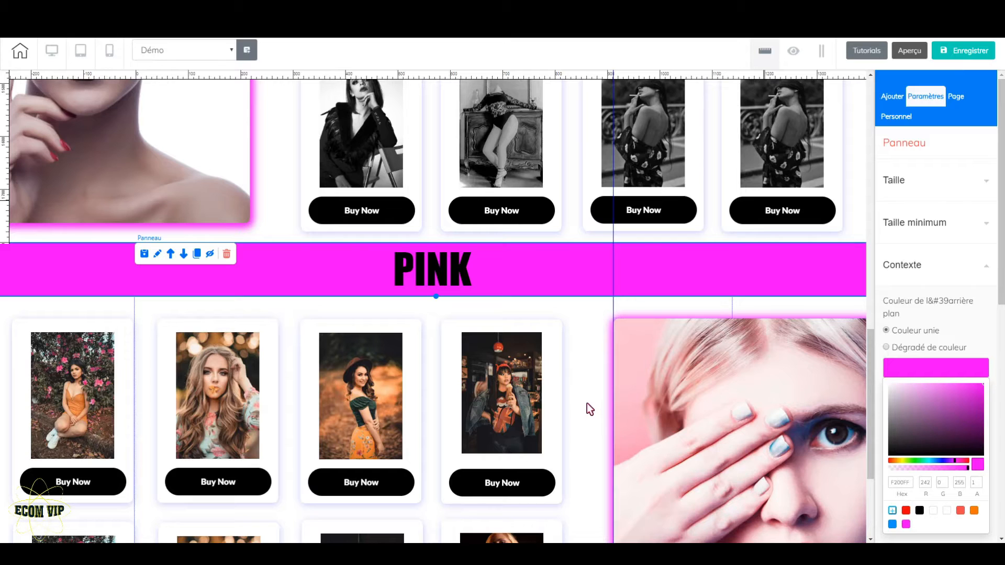
Preview the page and examine the layout of the BLACK and PINK banners with their product panels
scroll(594, 328, "down", 3)
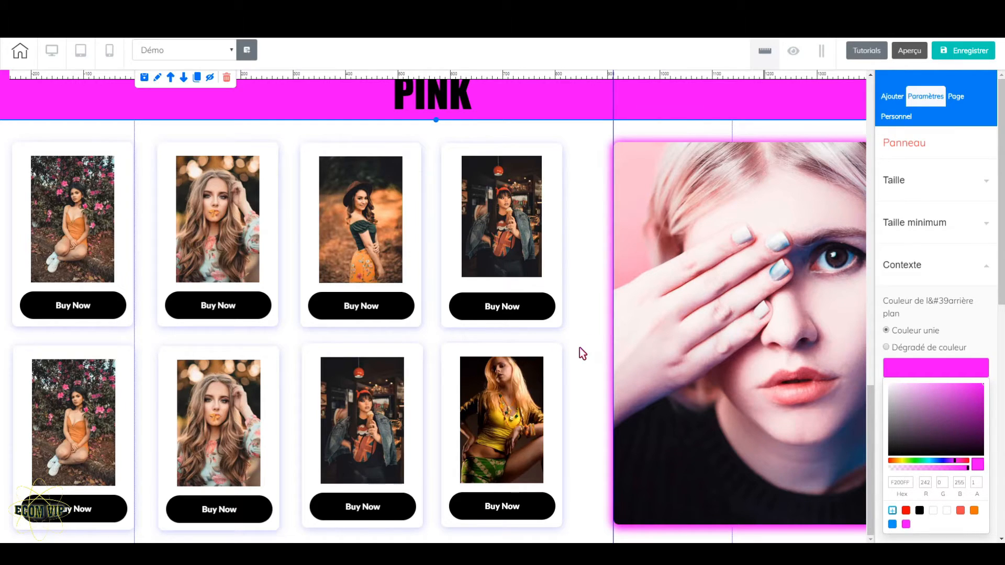
scroll(580, 347, "up", 5)
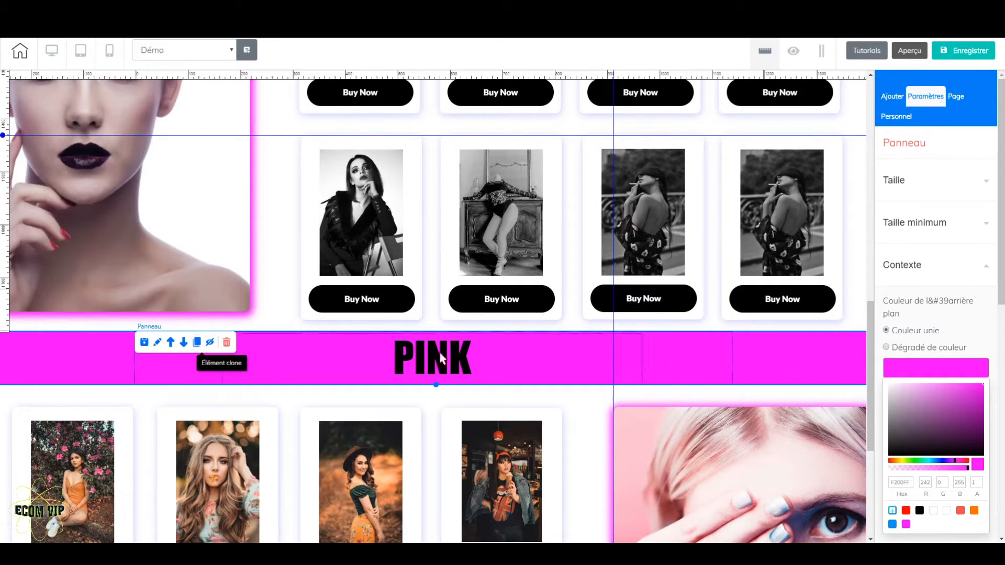
scroll(570, 379, "up", 10)
scroll(532, 398, "down", 9)
scroll(532, 398, "down", 4)
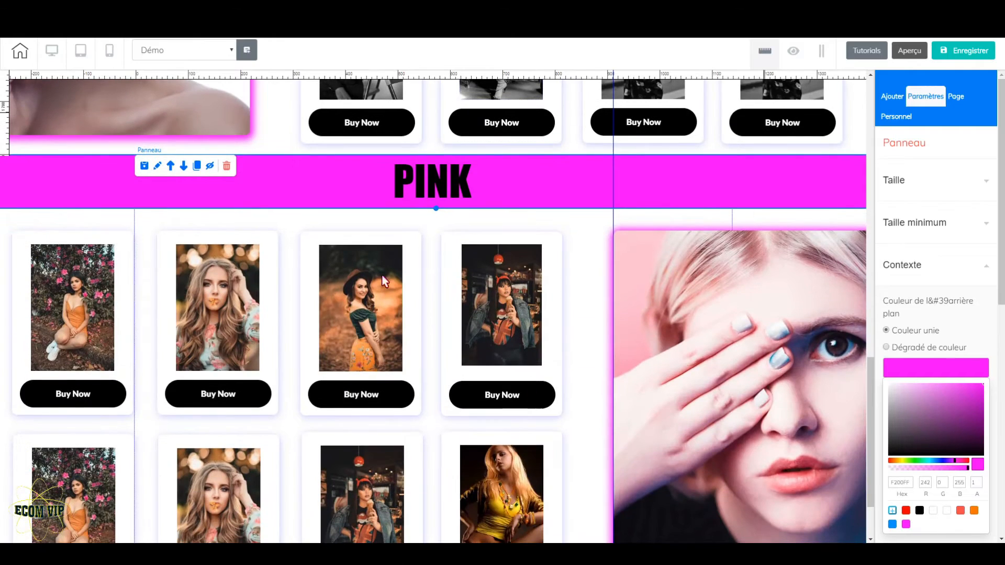
left_click(911, 55)
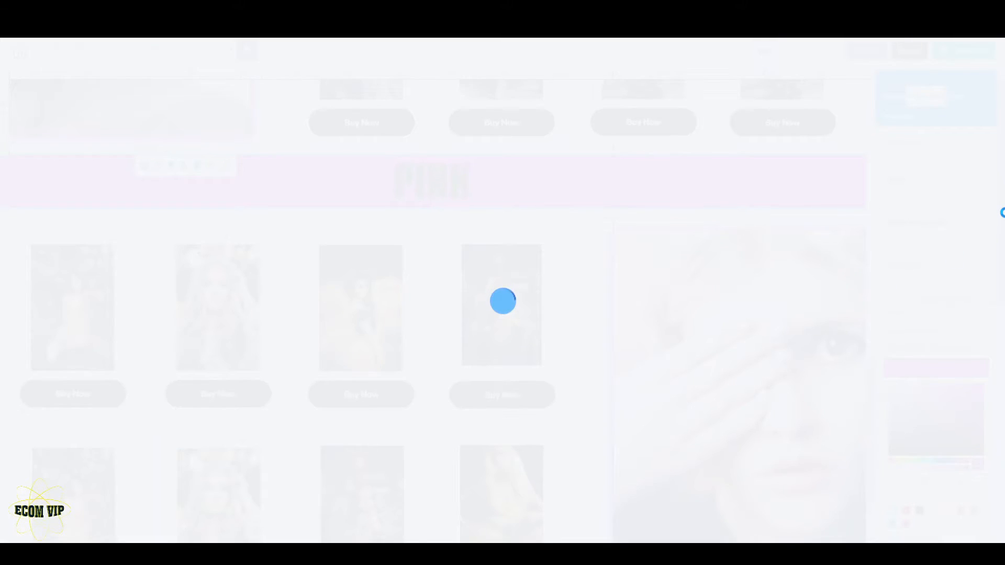
scroll(1001, 199, "up", 12)
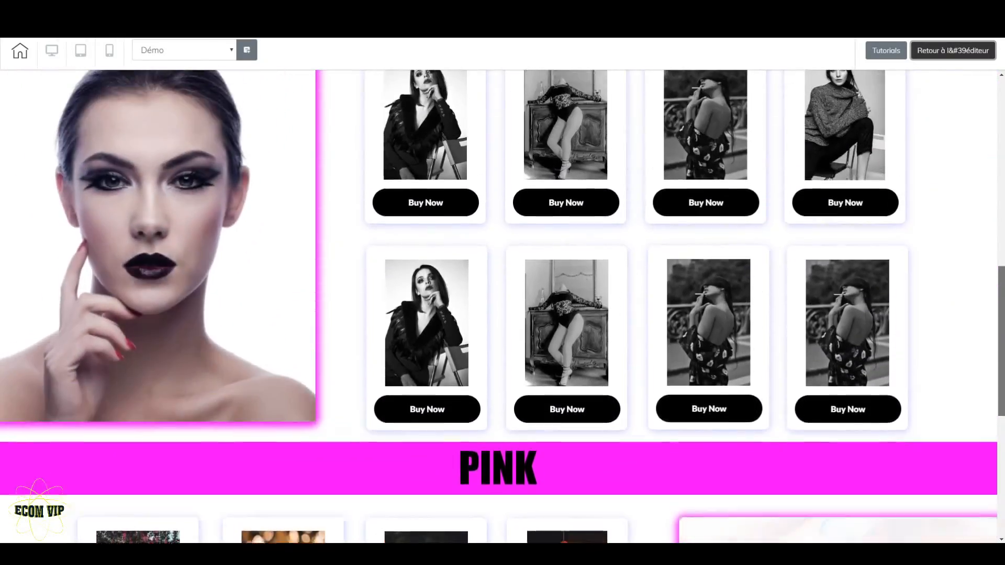
scroll(1001, 184, "up", 4)
scroll(998, 104, "down", 10)
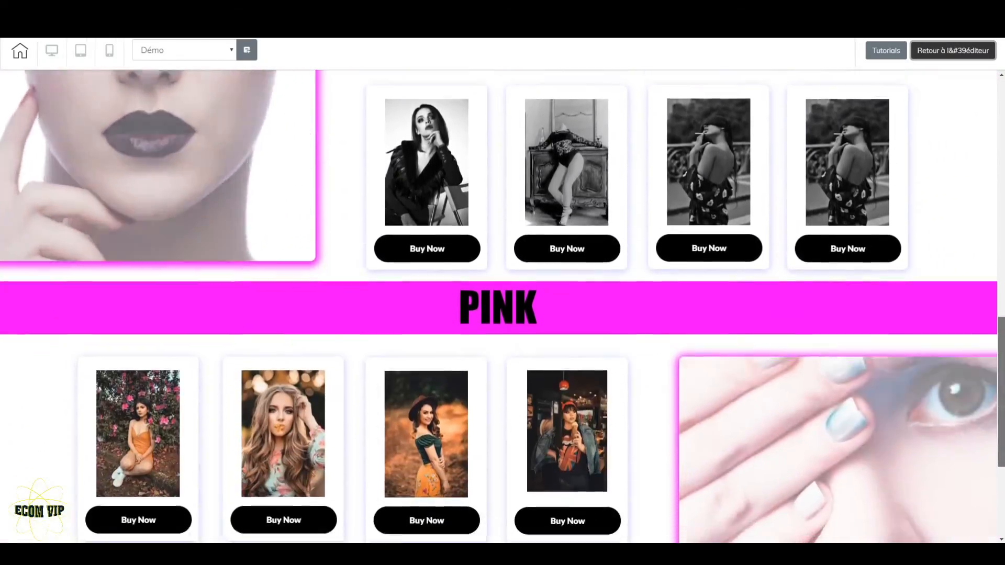
left_click_drag(1001, 356, 1001, 424)
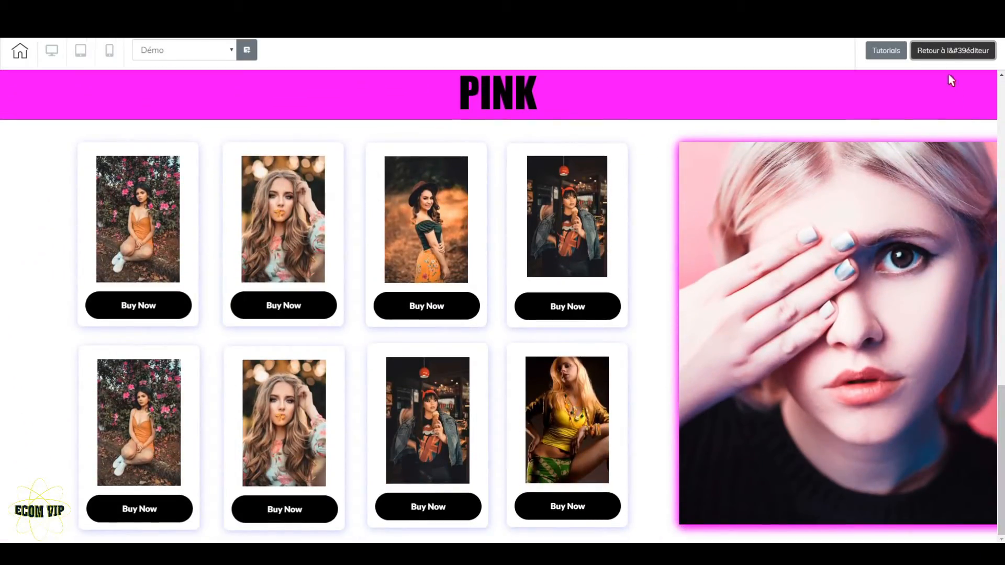
Return to the editor and set the solid background colour of the first PINK card's Buy Now button to bright pink F200FF
left_click(953, 51)
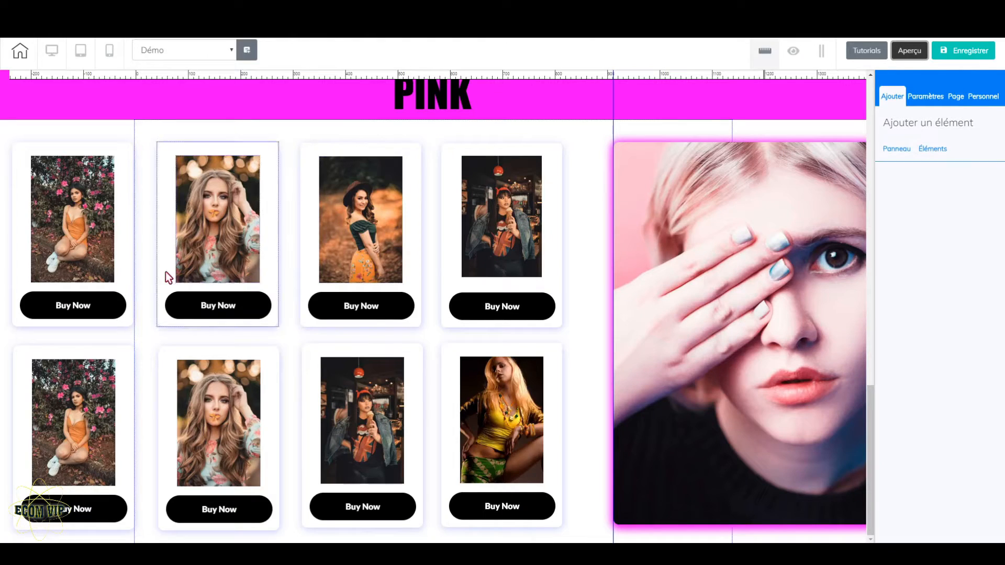
left_click(111, 313)
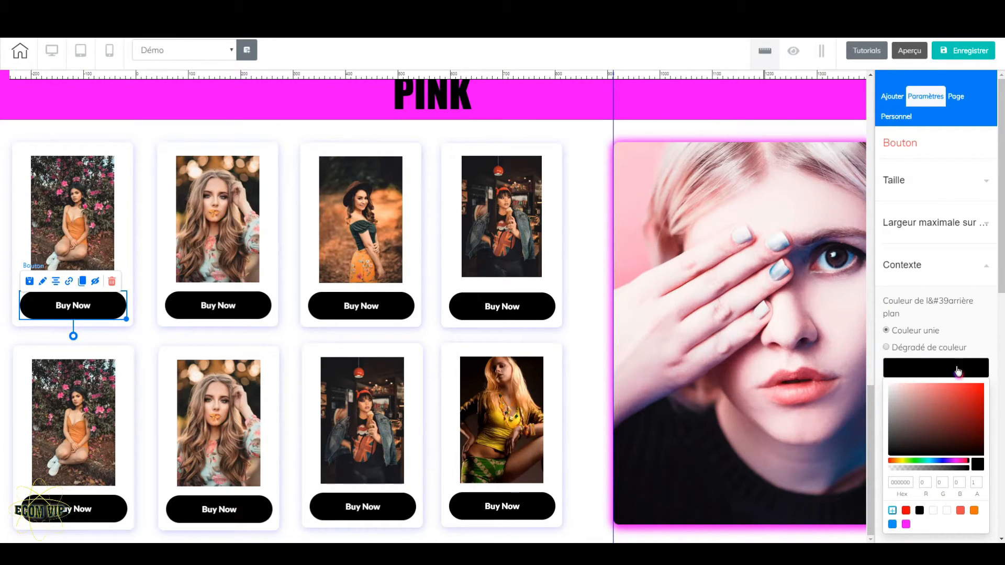
left_click(906, 525)
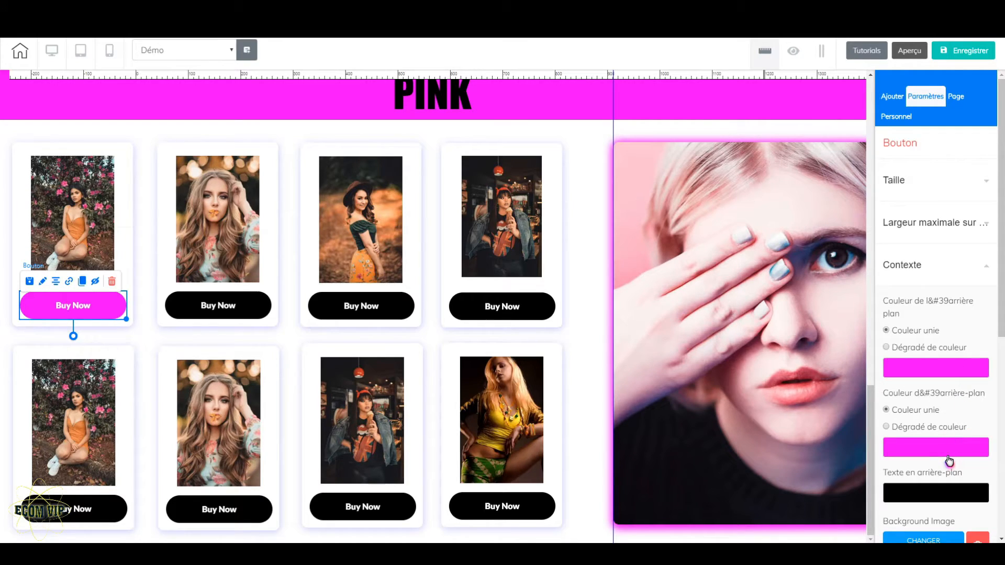
Set the same button's second background colour to solid black and its background text colour to bright pink F200FF
left_click(946, 457)
scroll(932, 520, "down", 2)
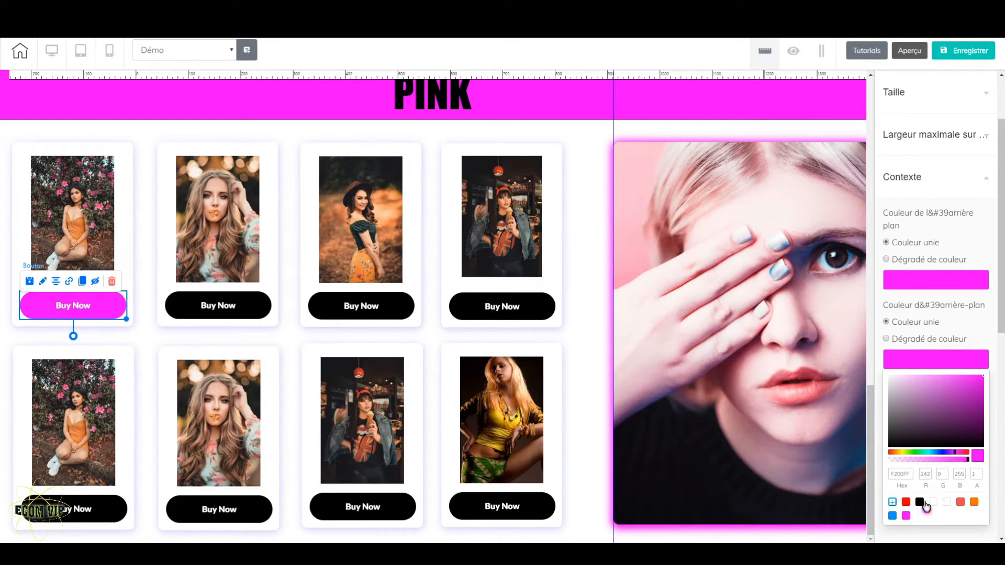
left_click(920, 502)
left_click(930, 414)
scroll(916, 497, "down", 2)
left_click(906, 473)
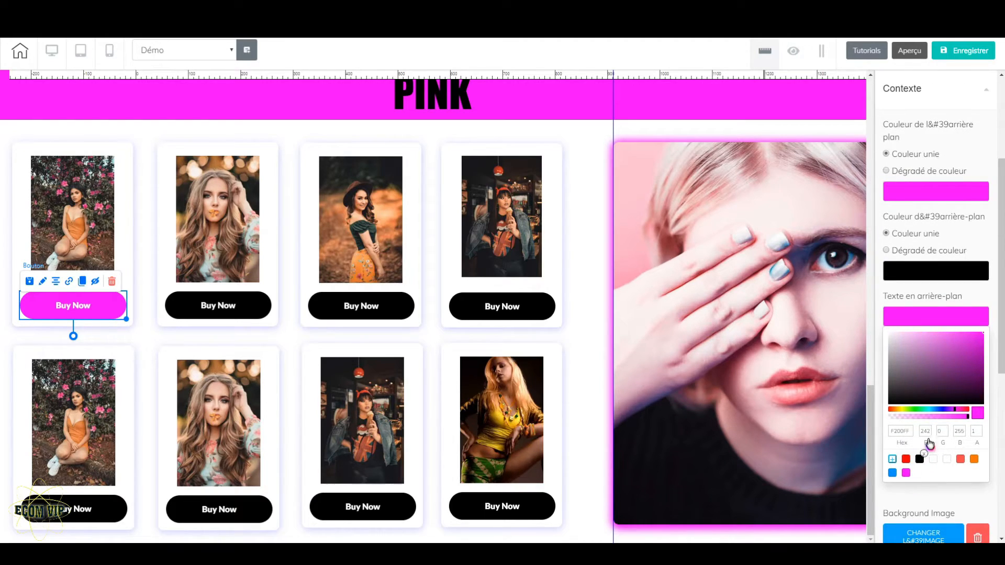
left_click(937, 318)
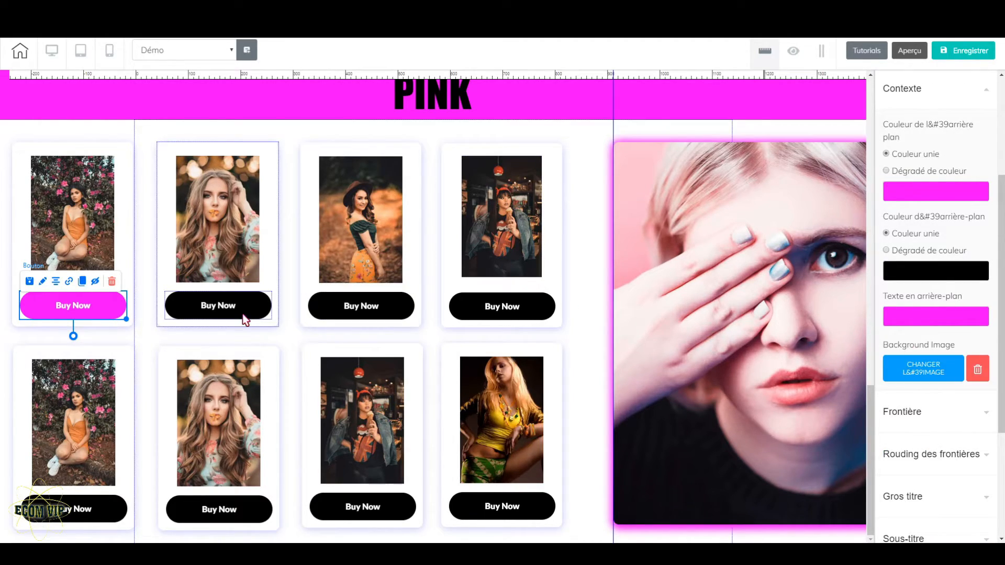
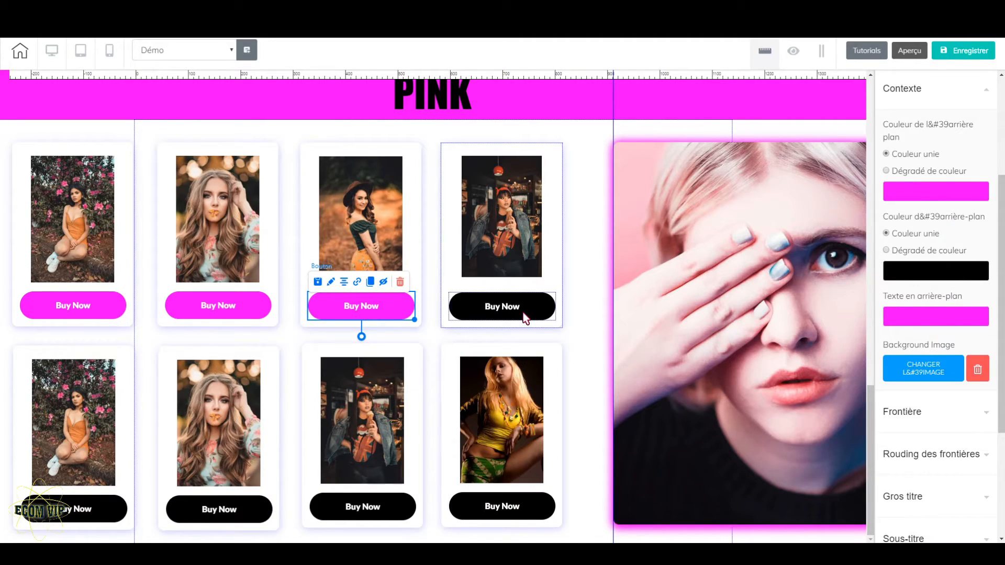
Set the fourth top-row PINK card's Buy Now button to a bright pink background with a solid black second background colour
left_click(502, 307)
left_click(933, 193)
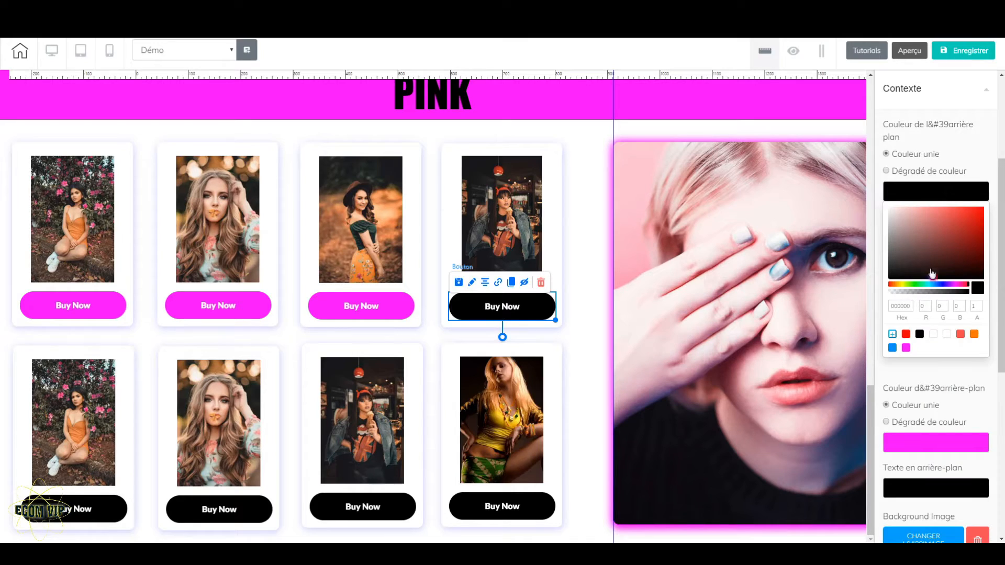
left_click(906, 348)
left_click(932, 204)
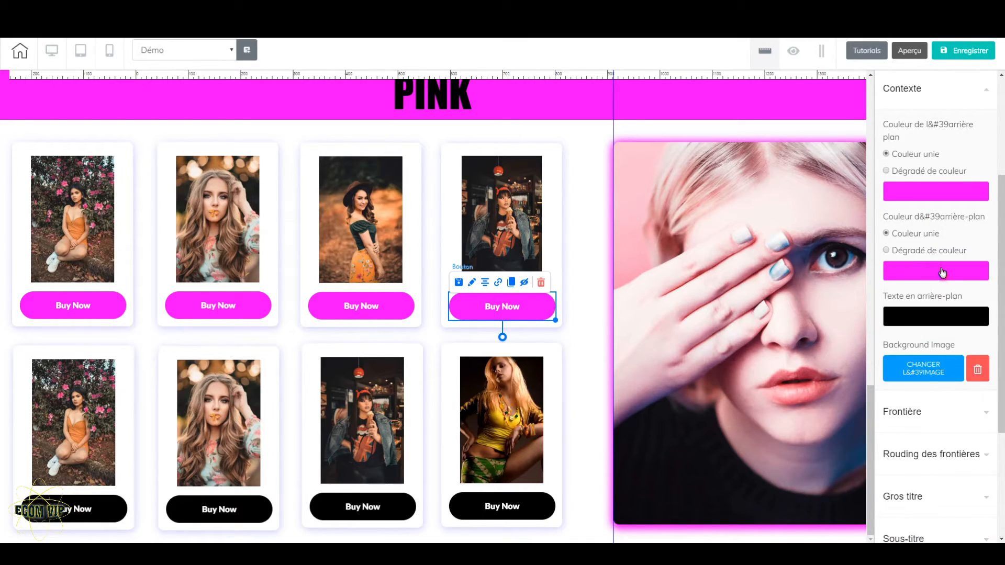
left_click(942, 272)
left_click(920, 414)
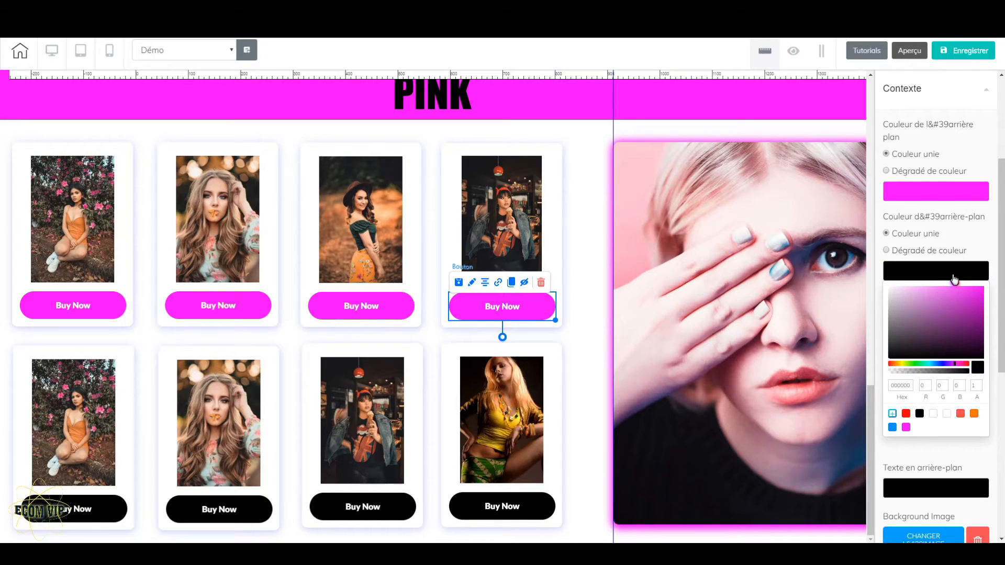
left_click(585, 466)
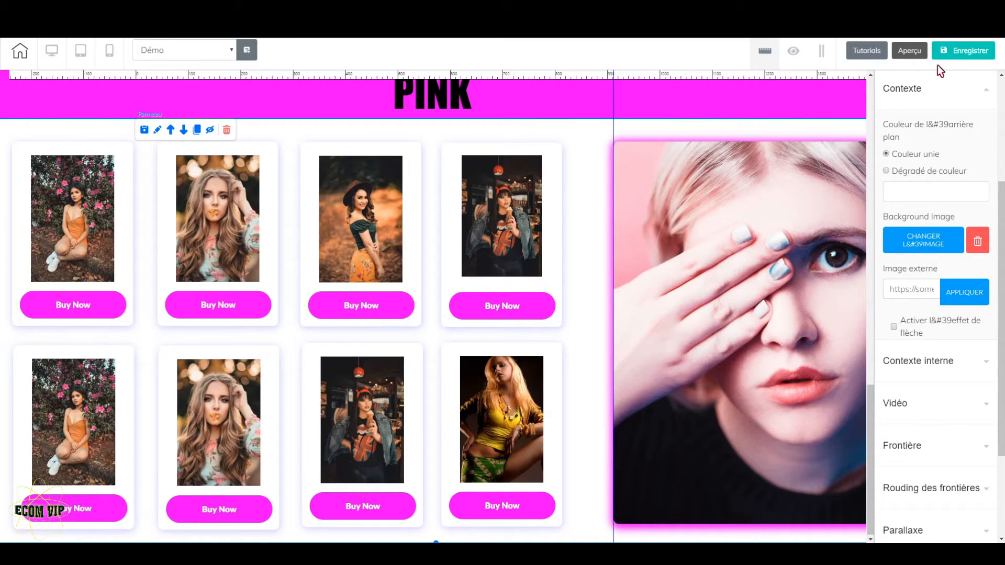
Save the page without publishing it, and switch the editor to the mobile layout
left_click(963, 50)
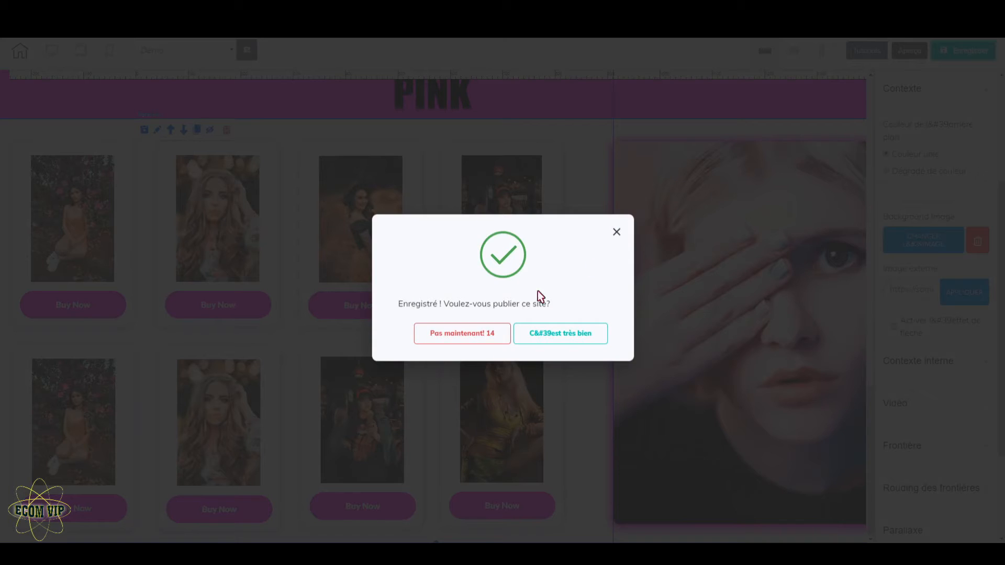
left_click(476, 336)
scroll(564, 397, "up", 8)
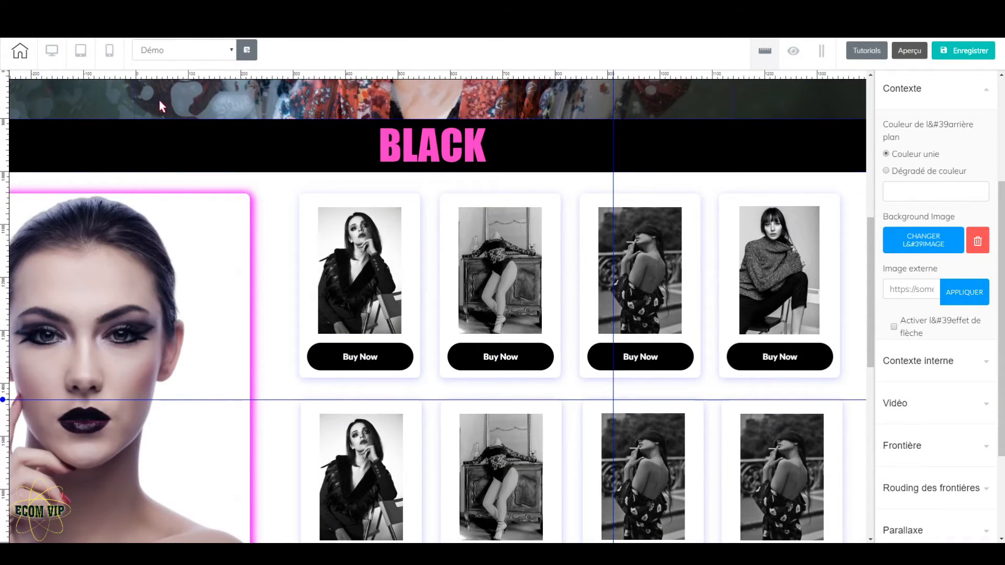
left_click(111, 50)
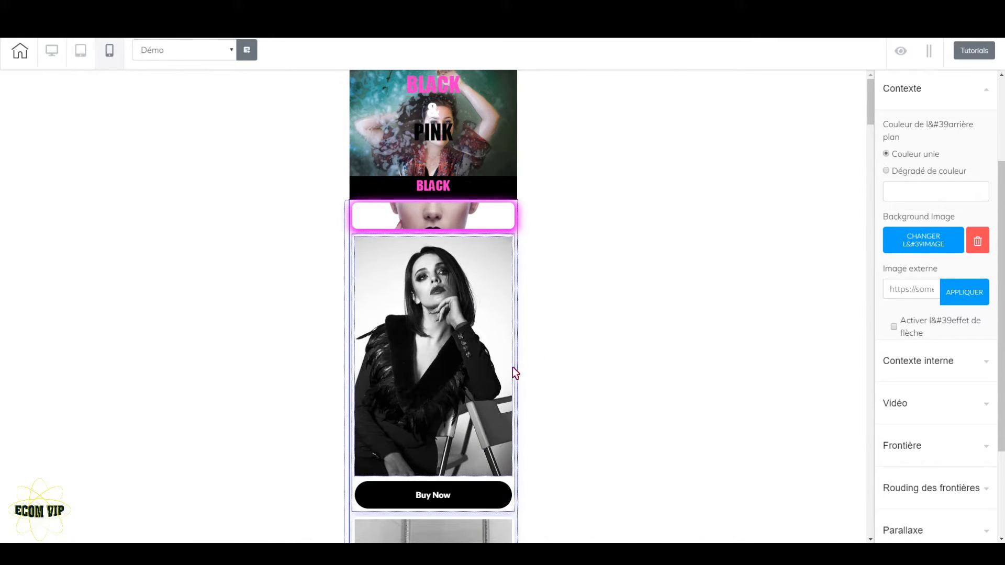
scroll(516, 373, "down", 5)
scroll(515, 372, "up", 5)
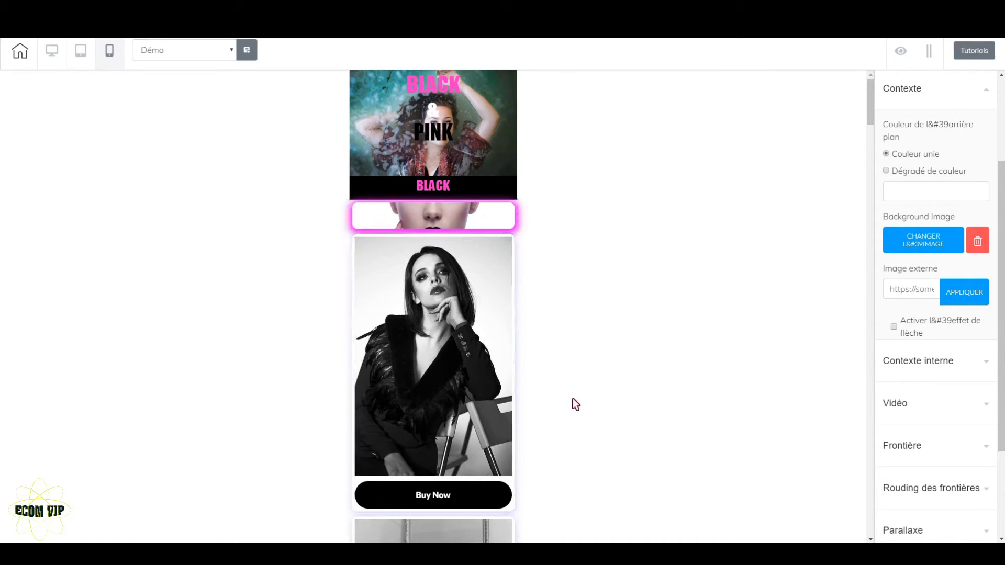
Set the maximum width of the first BLACK product's box to 250 in the mobile layout
left_click(516, 353)
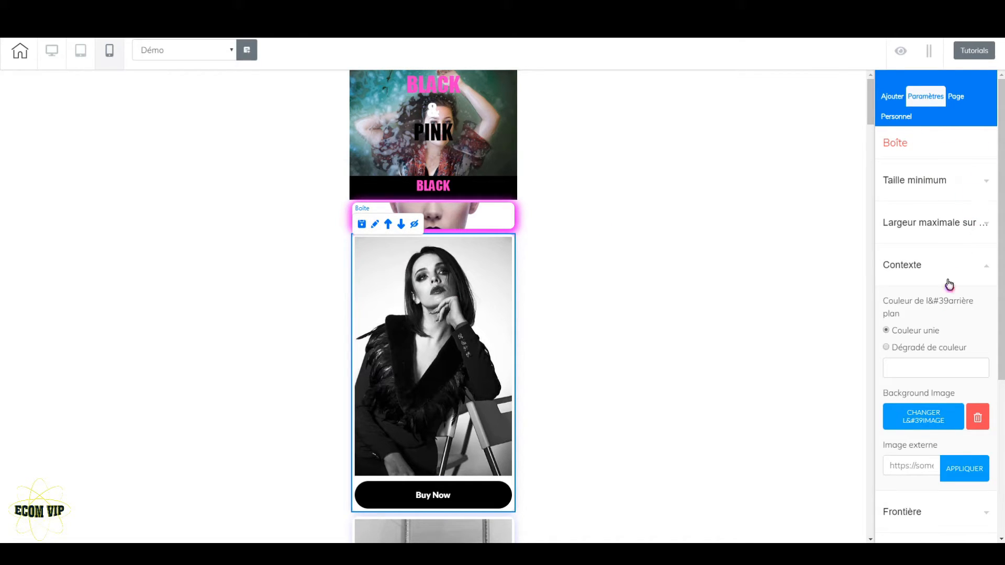
left_click(930, 268)
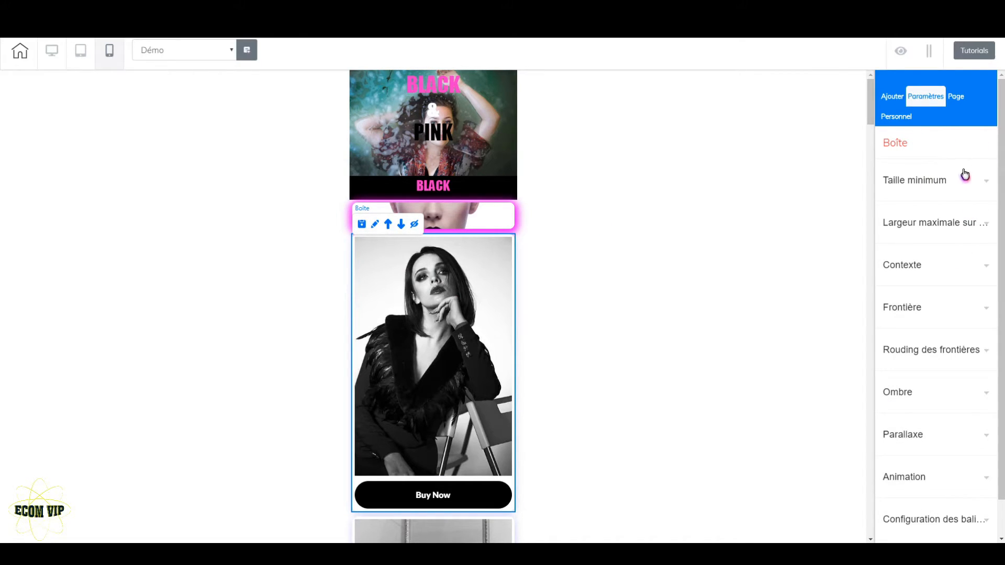
left_click(985, 231)
left_click_drag(919, 297, 891, 310)
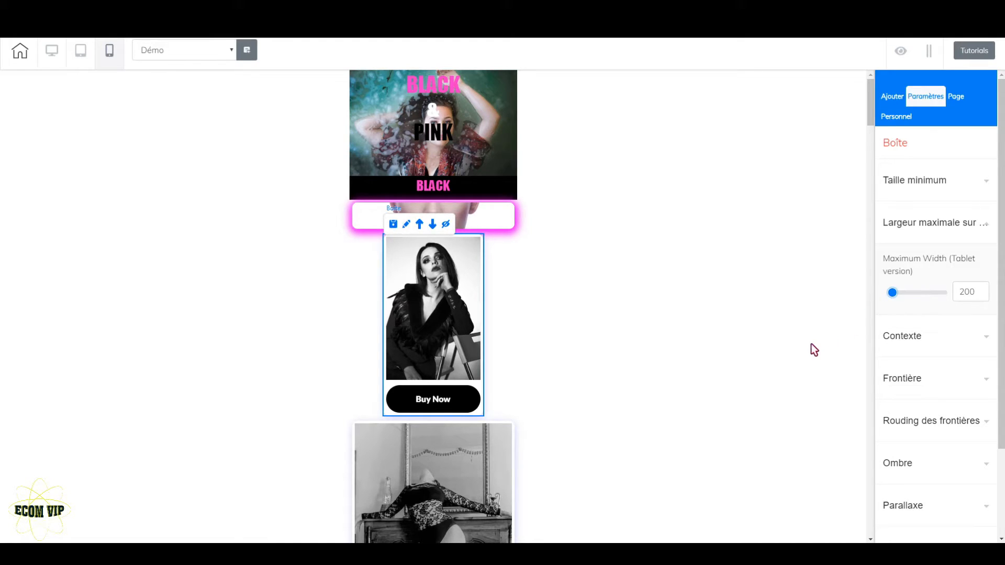
left_click_drag(891, 299, 899, 299)
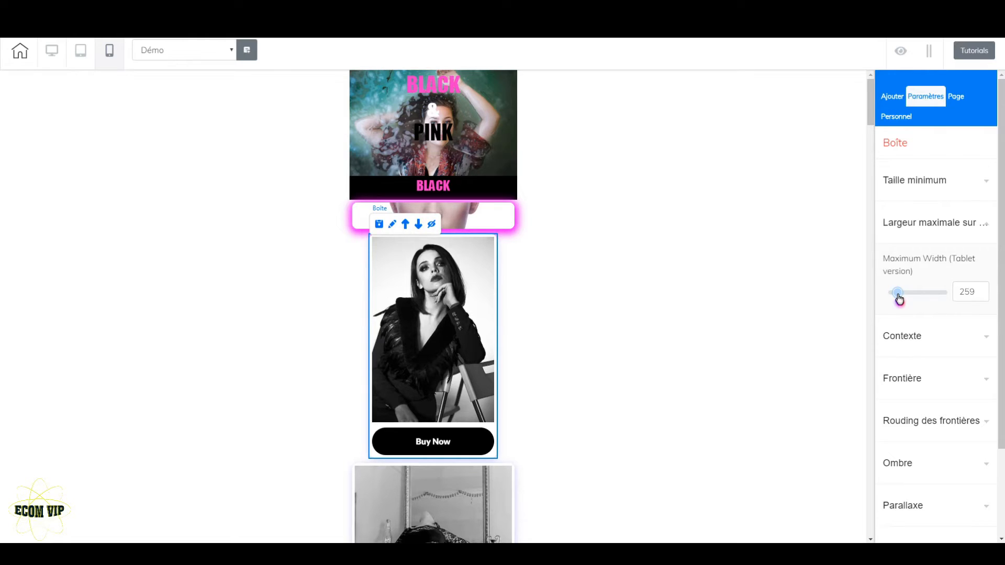
left_click(983, 296)
left_click(983, 295)
left_click(983, 296)
left_click(984, 295)
left_click(983, 295)
left_click(983, 296)
left_click(984, 296)
left_click(983, 295)
left_click(983, 296)
Try a maximum width of 200 on the second BLACK product's image, and restore it to 500
scroll(576, 366, "down", 1)
scroll(573, 361, "down", 4)
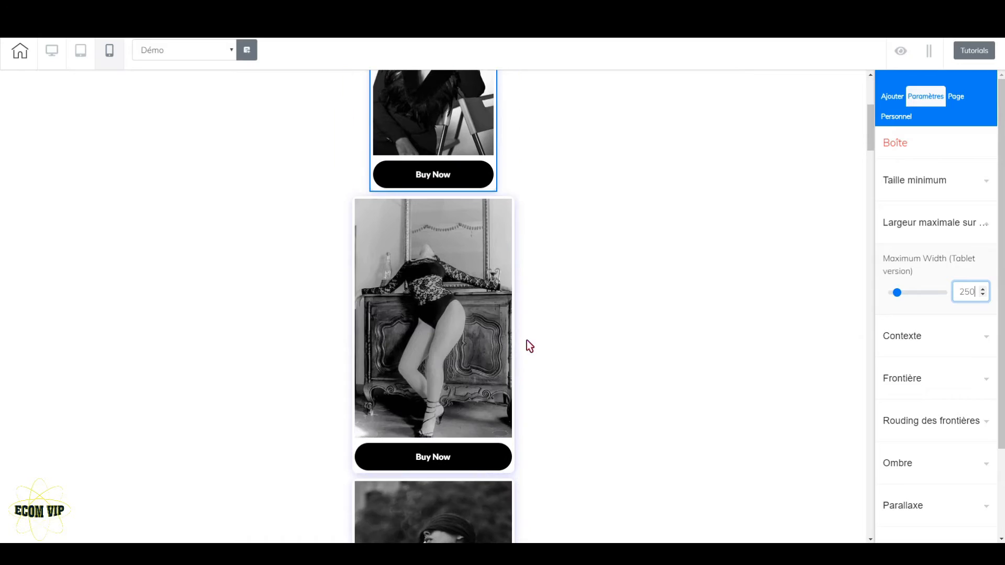
left_click(356, 205)
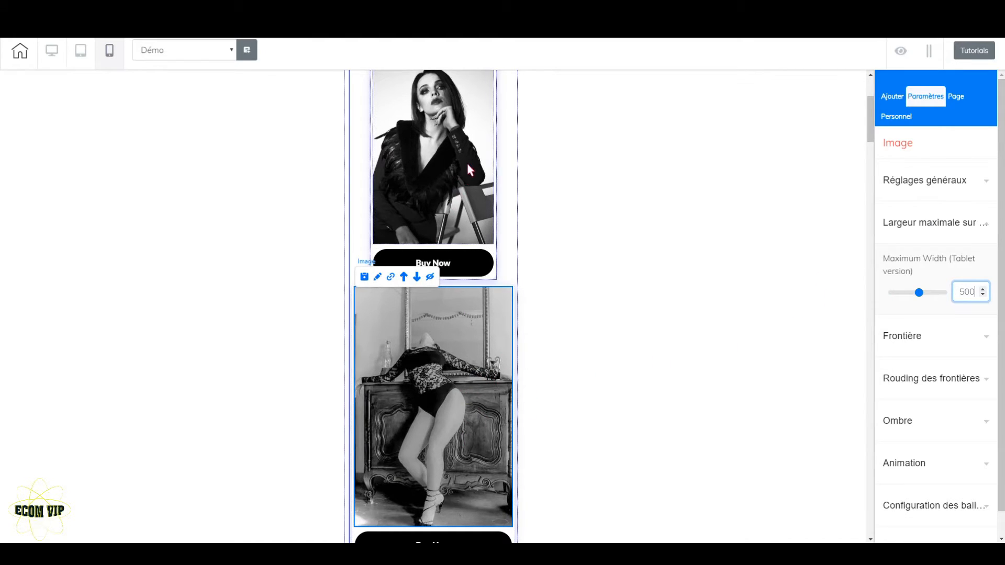
scroll(486, 180, "up", 3)
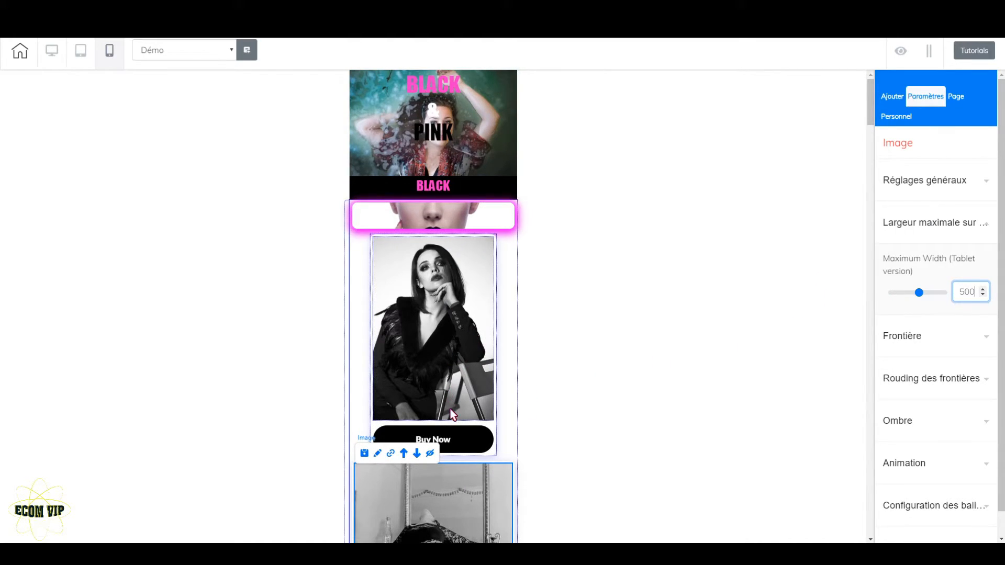
scroll(482, 370, "down", 3)
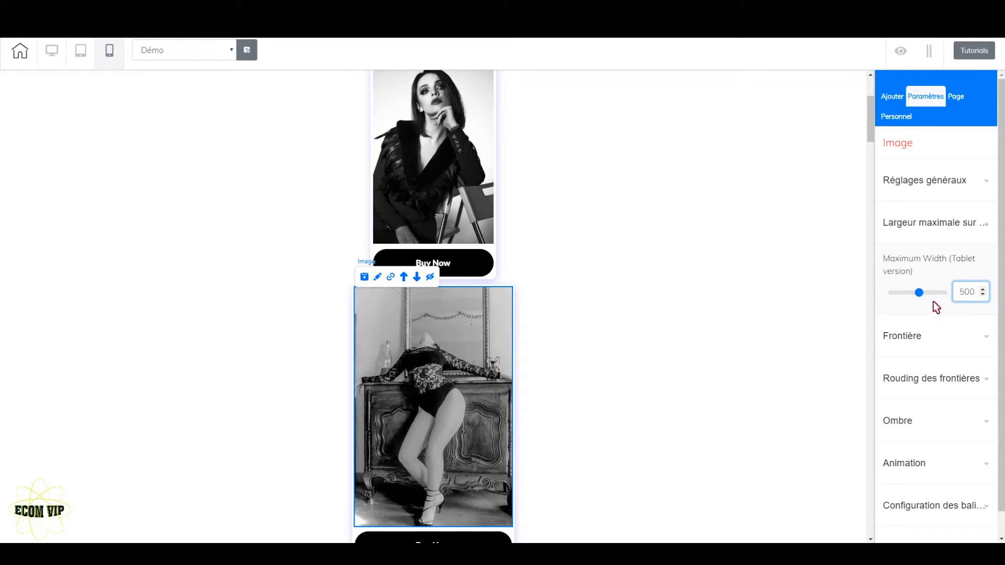
left_click_drag(921, 298, 892, 309)
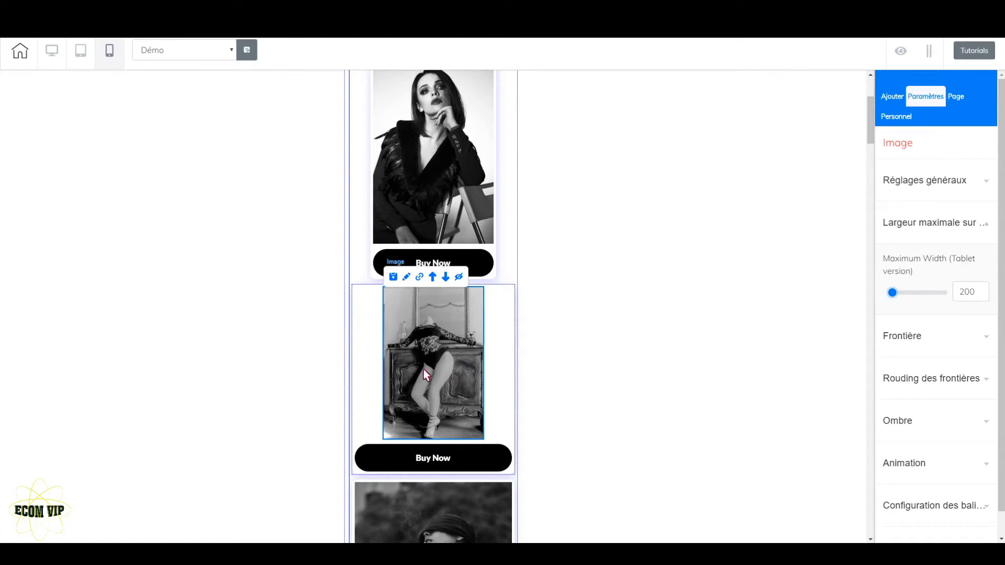
left_click(920, 293)
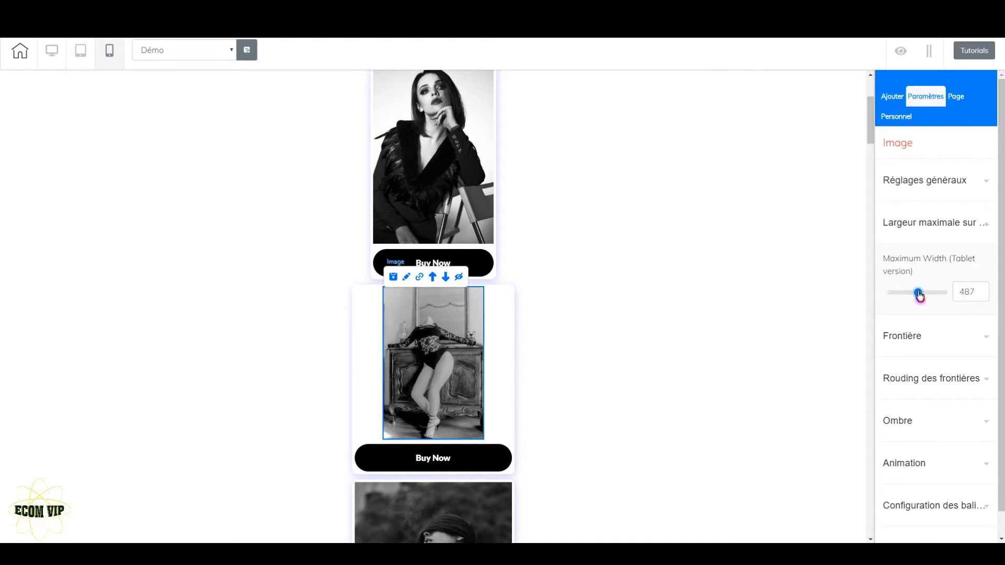
double_click(983, 290)
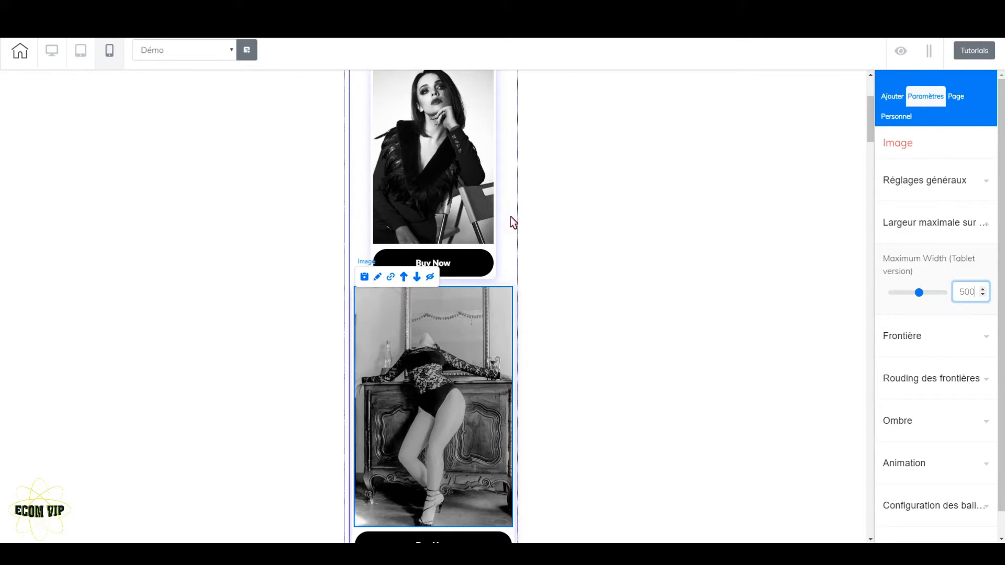
Set the maximum width of the box around the second BLACK product to 250
left_click(356, 294)
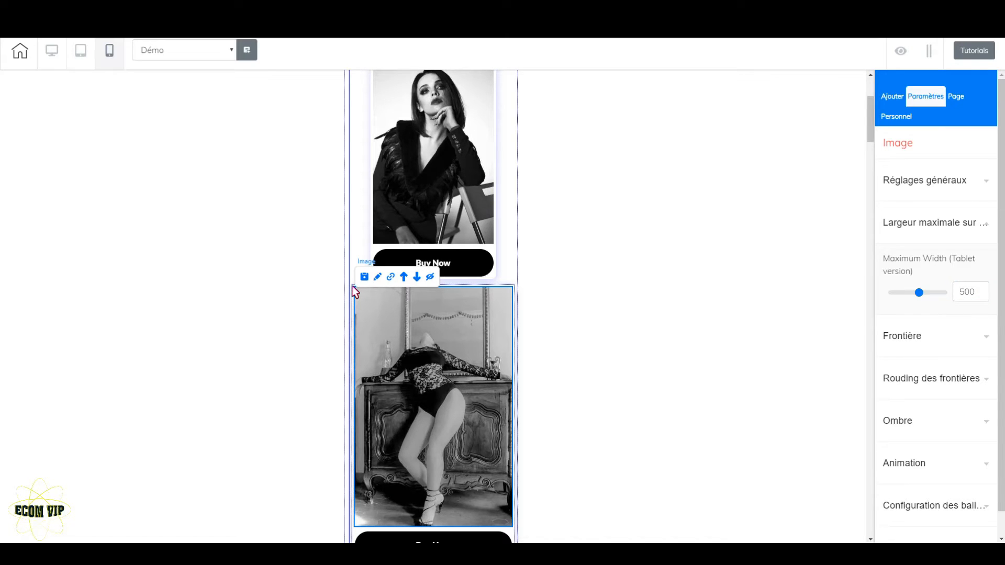
left_click(514, 292)
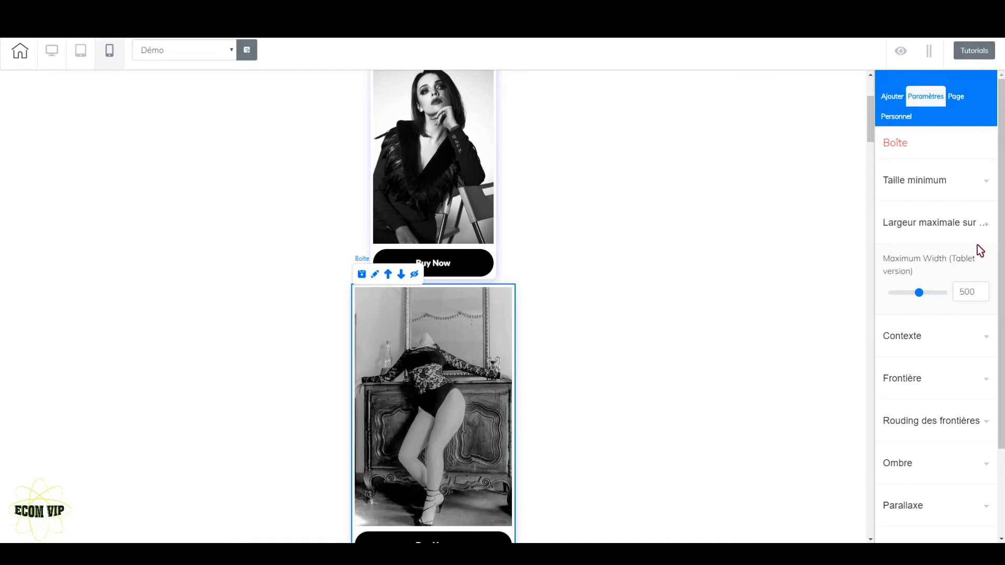
left_click_drag(919, 294, 899, 308)
left_click(984, 295)
left_click_drag(984, 296, 984, 295)
Set the outer spacing of the portrait box below the PINK banner to 30 above and 40 below
scroll(498, 352, "down", 5)
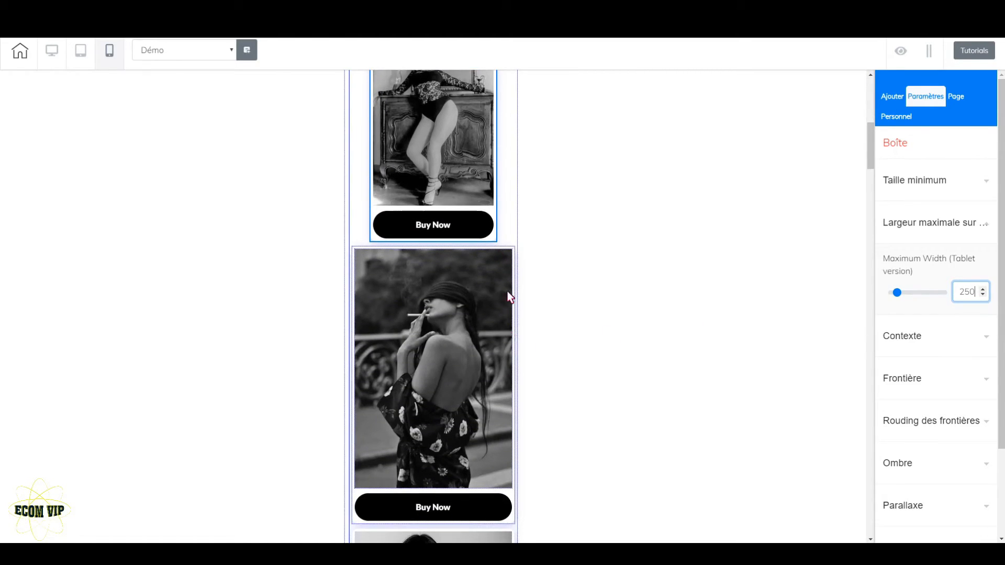
scroll(493, 277, "down", 20)
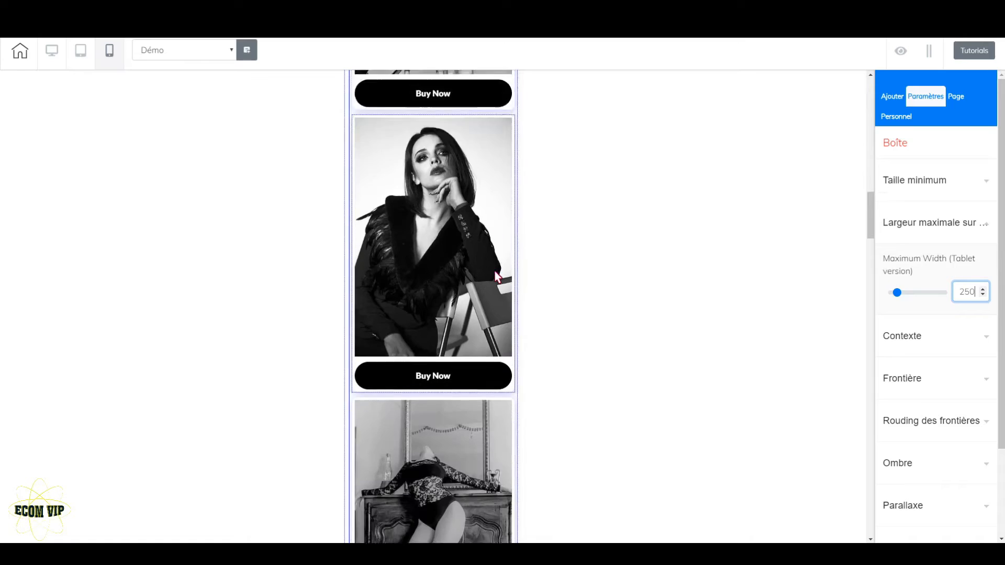
scroll(495, 271, "down", 9)
scroll(494, 271, "up", 3)
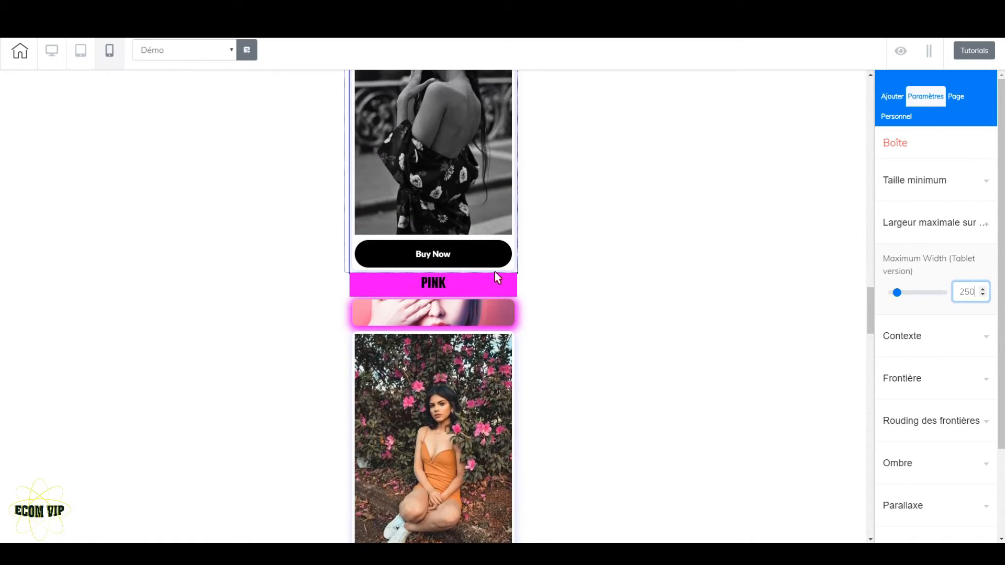
left_click(513, 320)
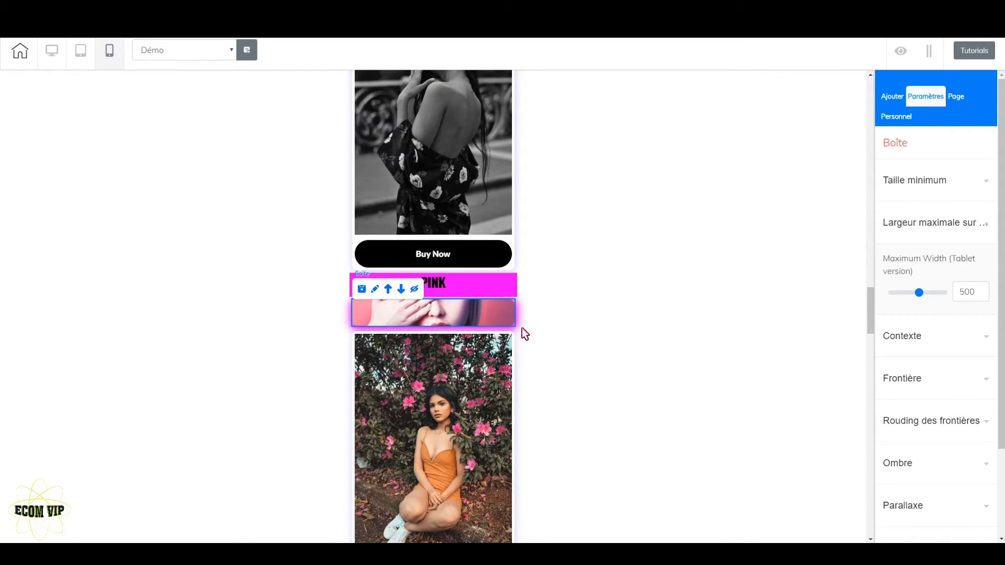
left_click(502, 312)
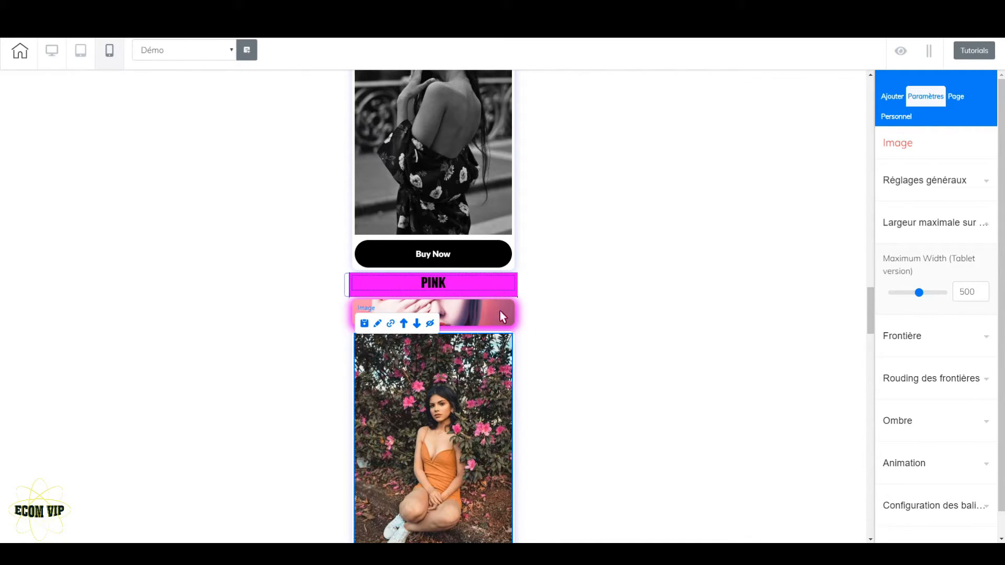
left_click(513, 317)
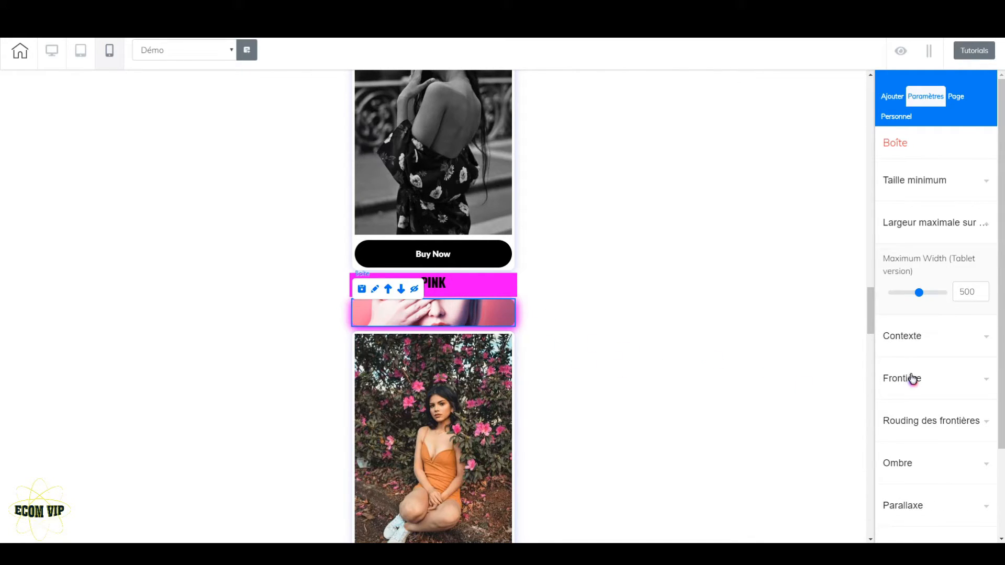
scroll(945, 403, "down", 2)
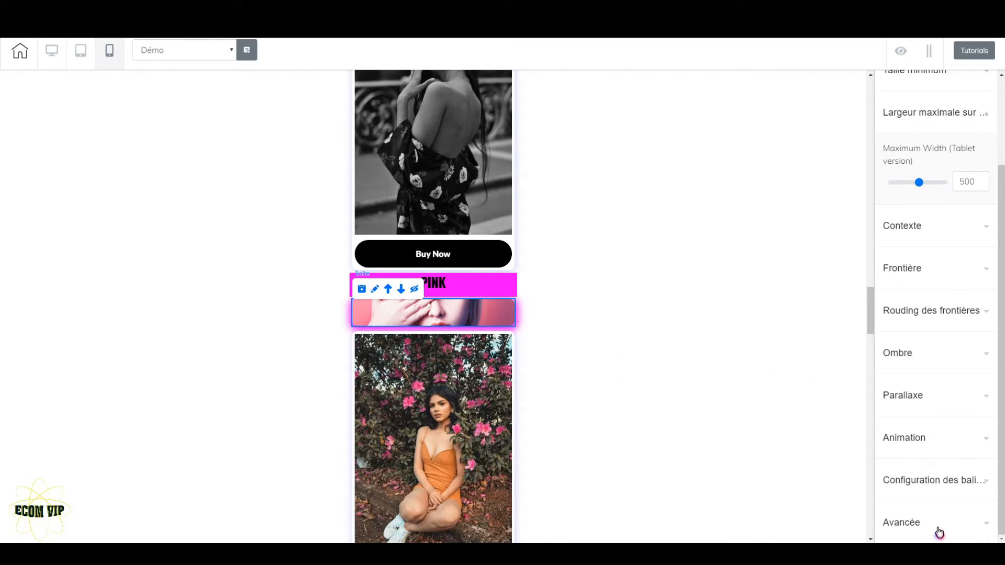
left_click(956, 525)
scroll(955, 498, "down", 3)
scroll(954, 475, "down", 3)
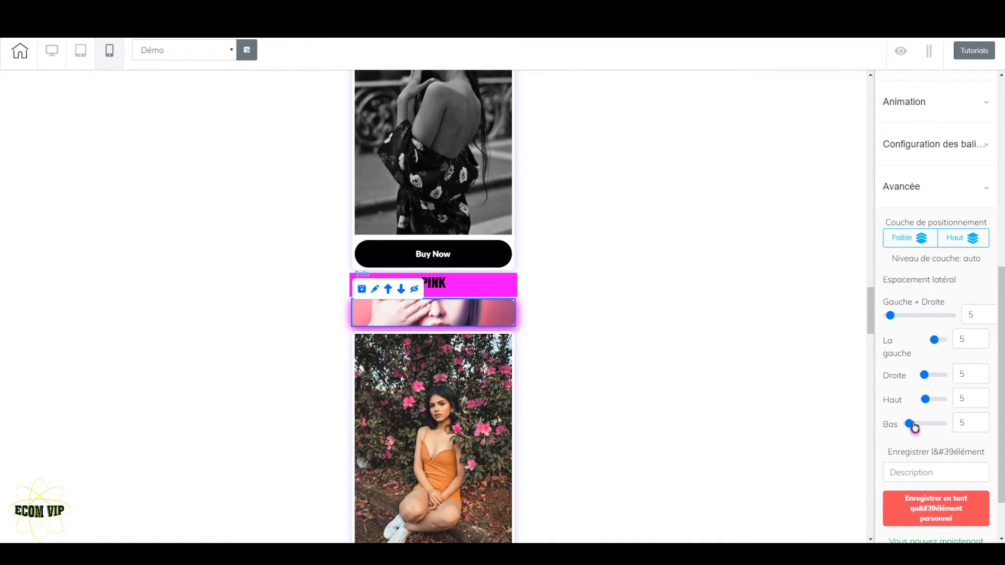
mouse_move(927, 407)
left_mouse_down()
mouse_move(914, 426)
mouse_move(935, 404)
left_mouse_up()
left_click(984, 402)
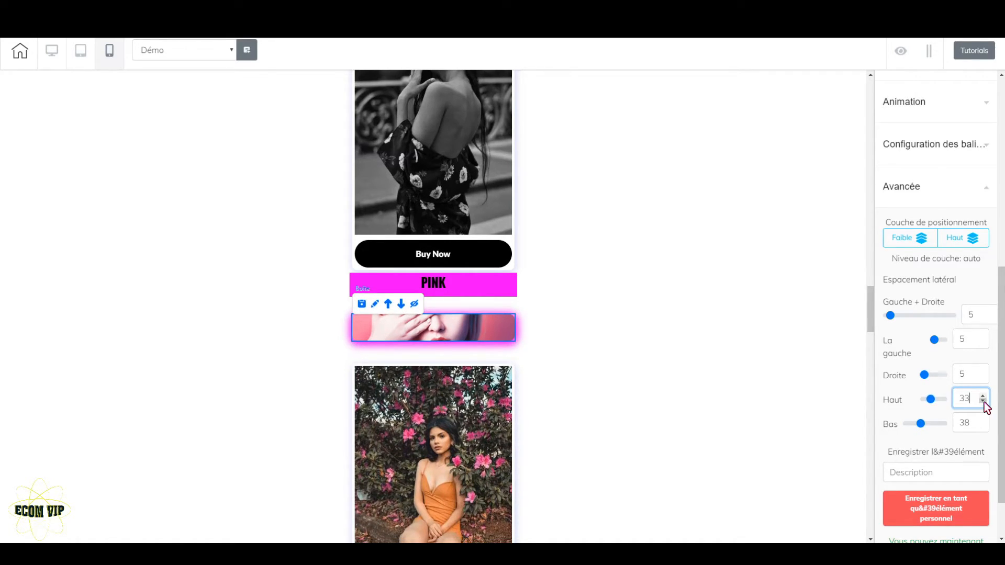
left_click(983, 396)
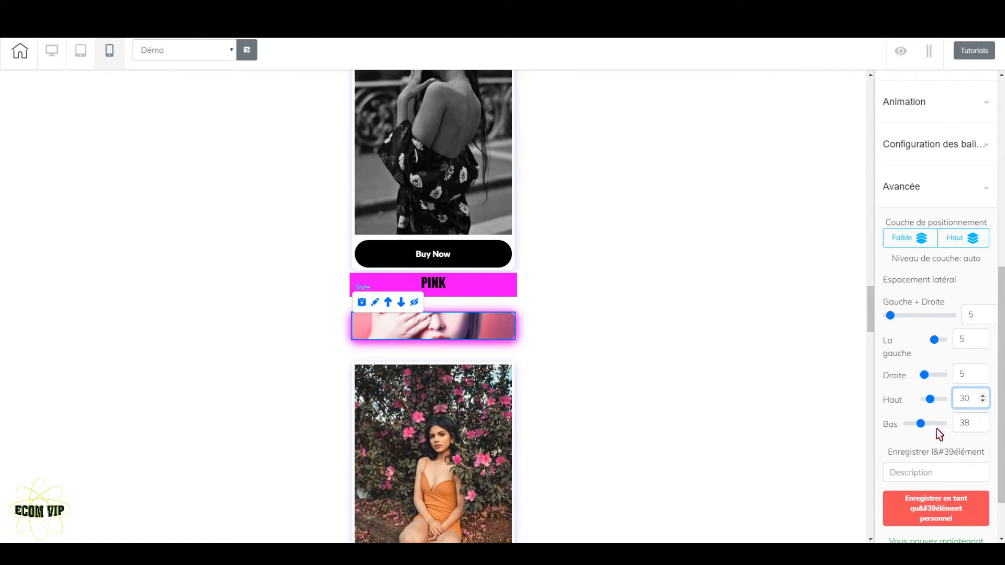
left_click(983, 421)
left_click(983, 421)
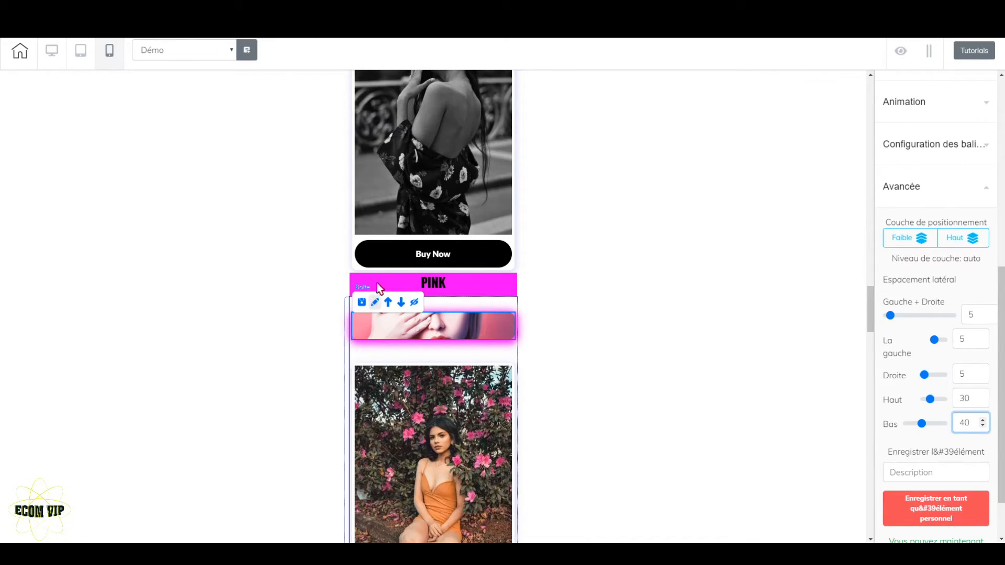
Set the outer spacing of the last BLACK product's box, just above the PINK banner, to 30 above and 30 below
scroll(579, 358, "up", 2)
left_click(514, 387)
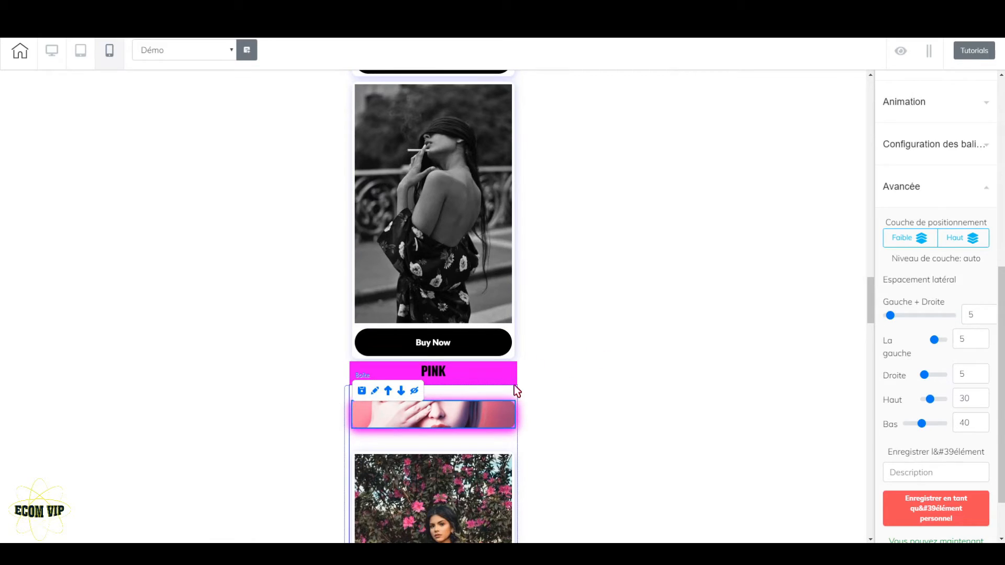
left_click(515, 382)
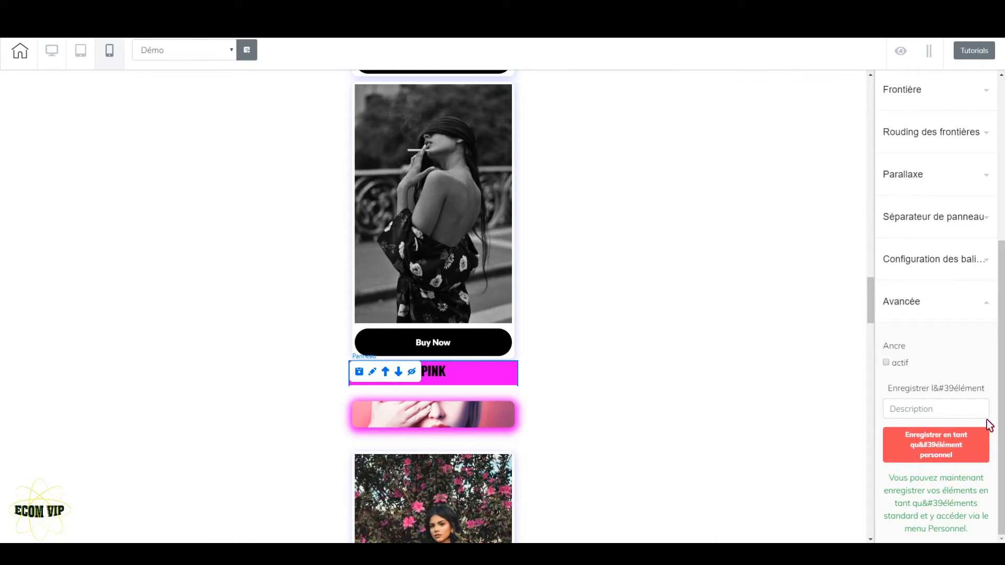
left_click(354, 154)
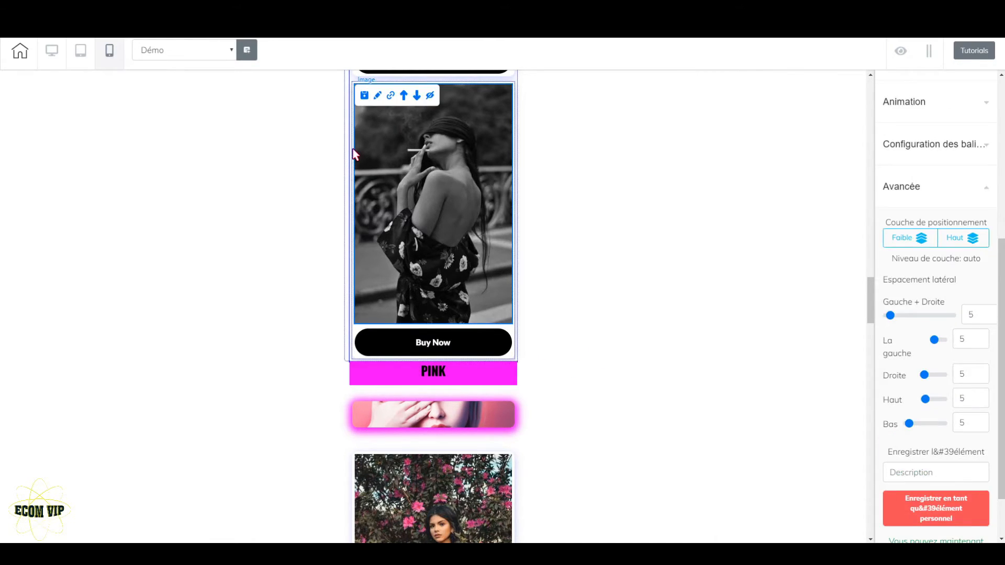
left_click(353, 150)
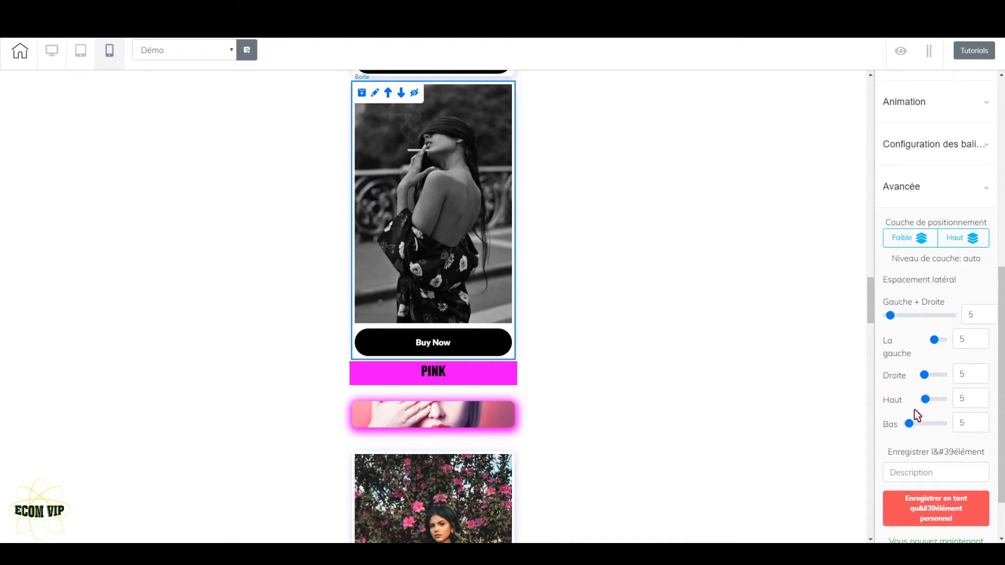
left_click_drag(925, 401, 921, 426)
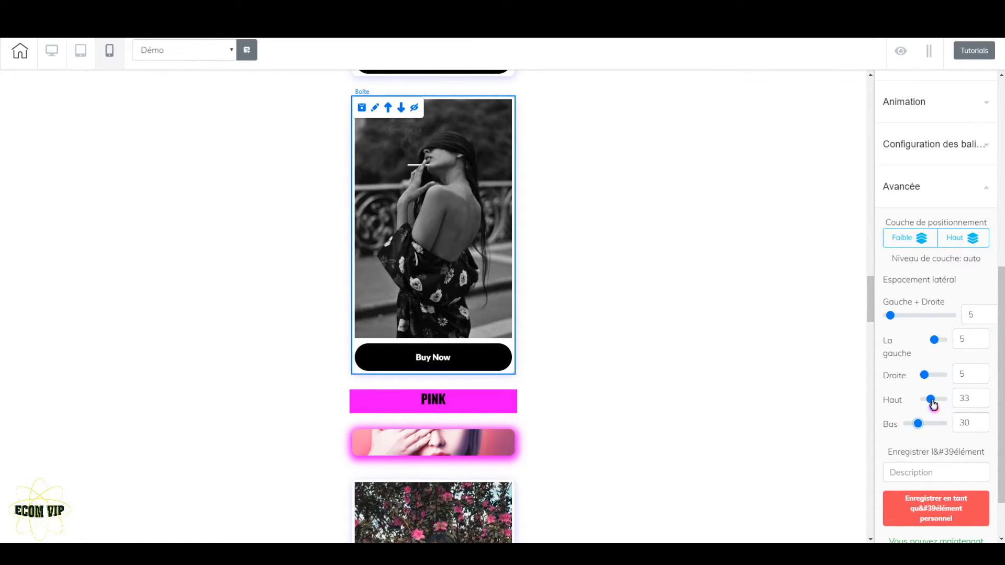
left_click(984, 402)
left_click(983, 403)
left_click(983, 402)
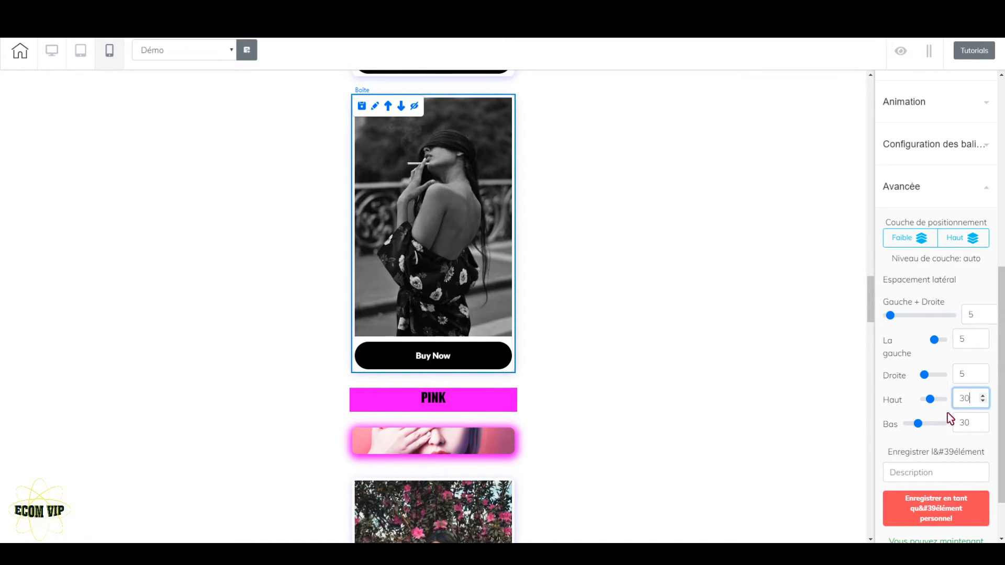
Review the mobile layout from the hero and BLACK banner down through the product boxes, checking the header elements' spacing settings
scroll(695, 413, "up", 15)
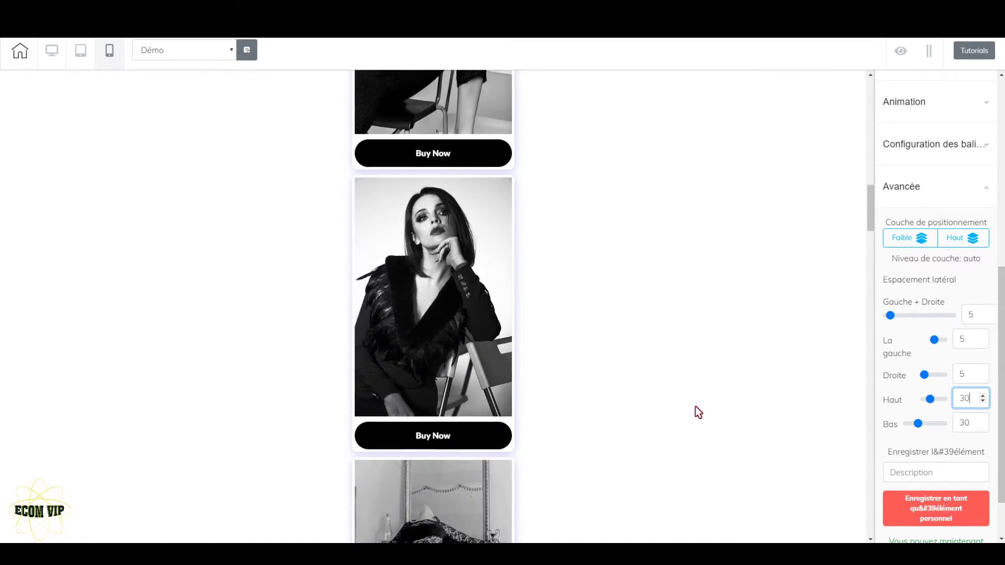
scroll(695, 407, "up", 10)
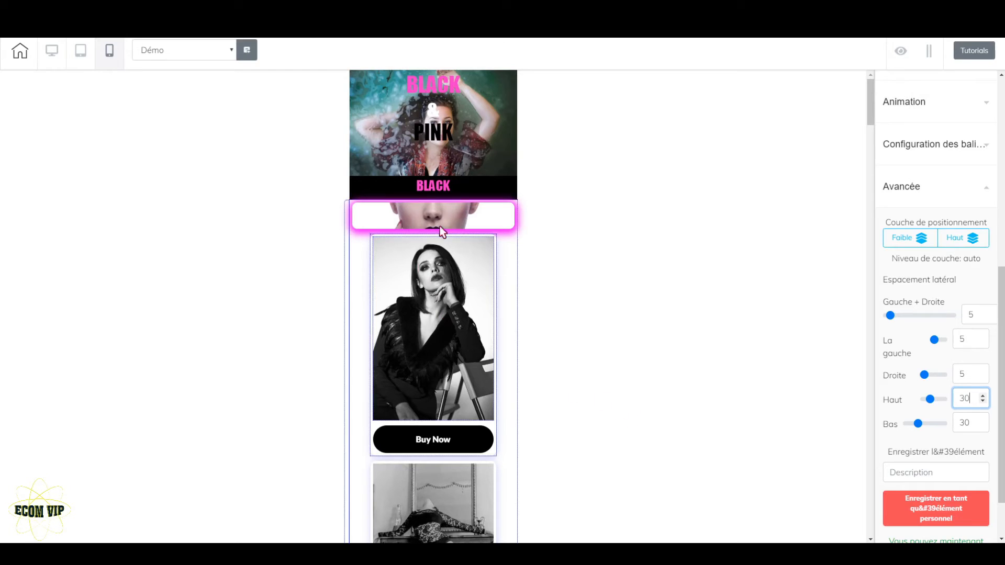
left_click(512, 219)
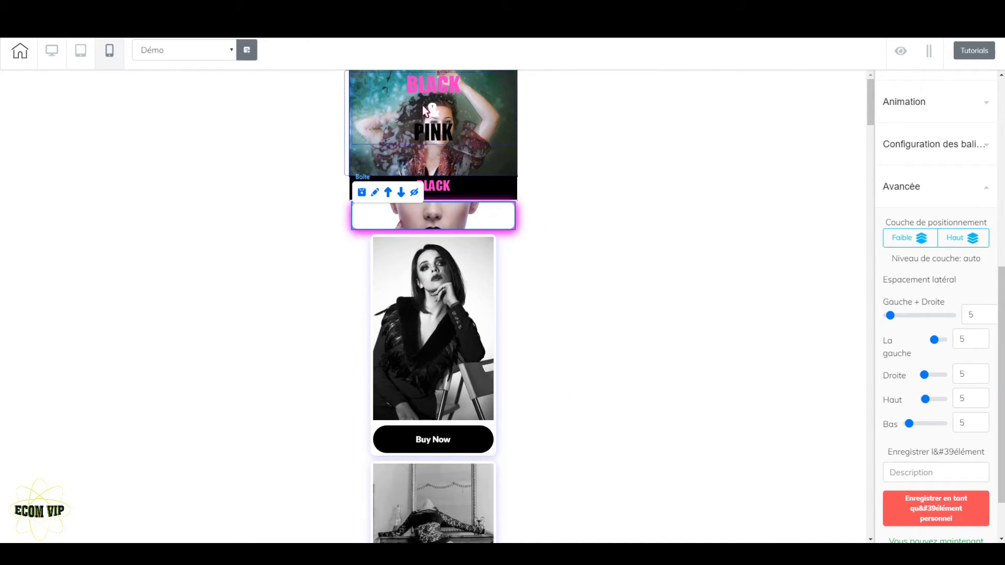
left_click(502, 164)
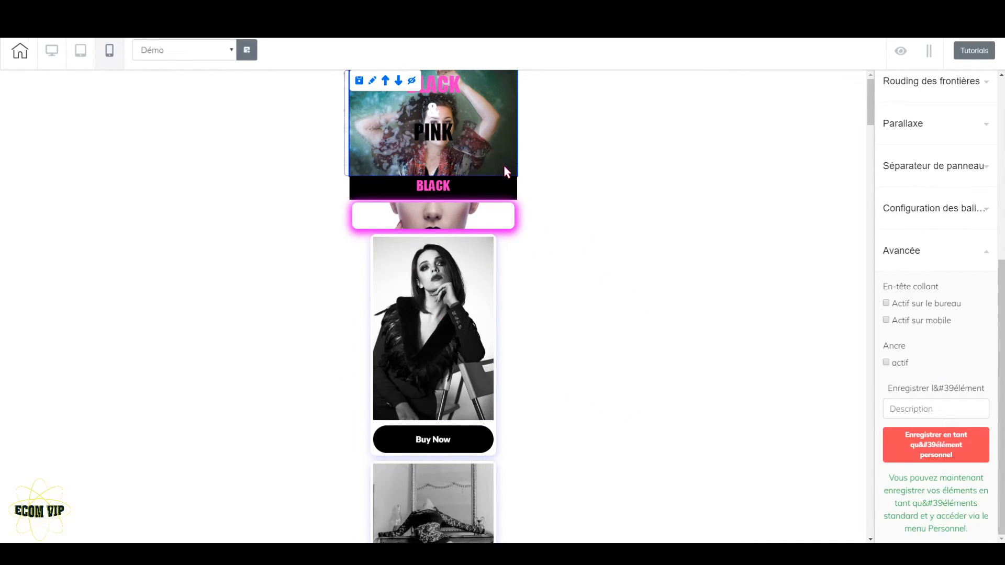
left_click(501, 194)
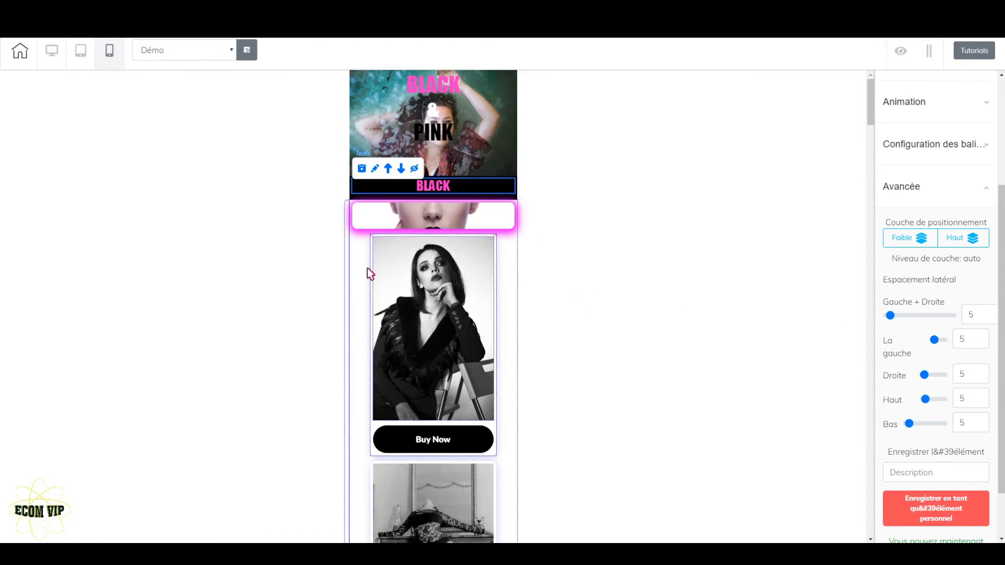
scroll(451, 315, "down", 6)
scroll(449, 331, "down", 10)
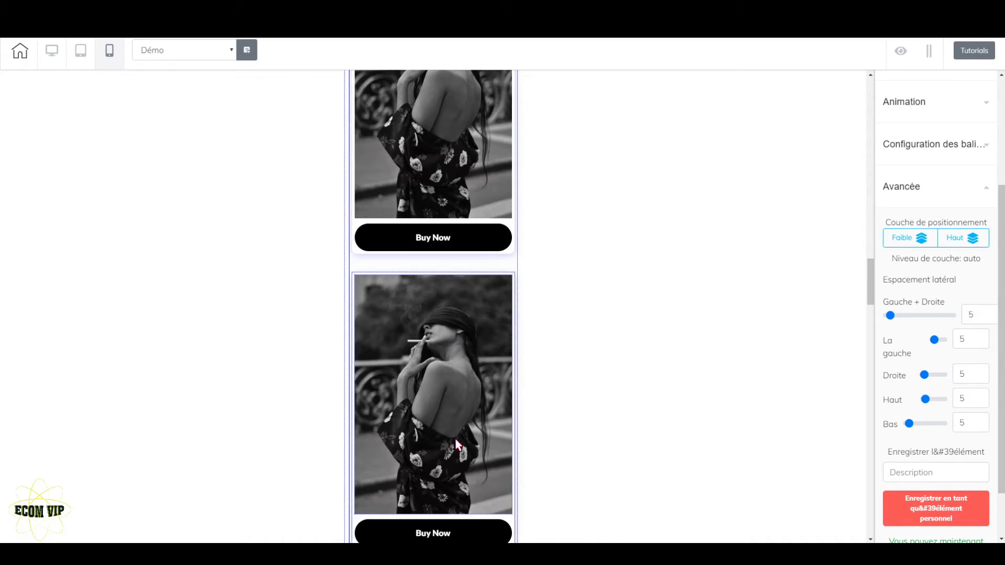
scroll(455, 445, "up", 15)
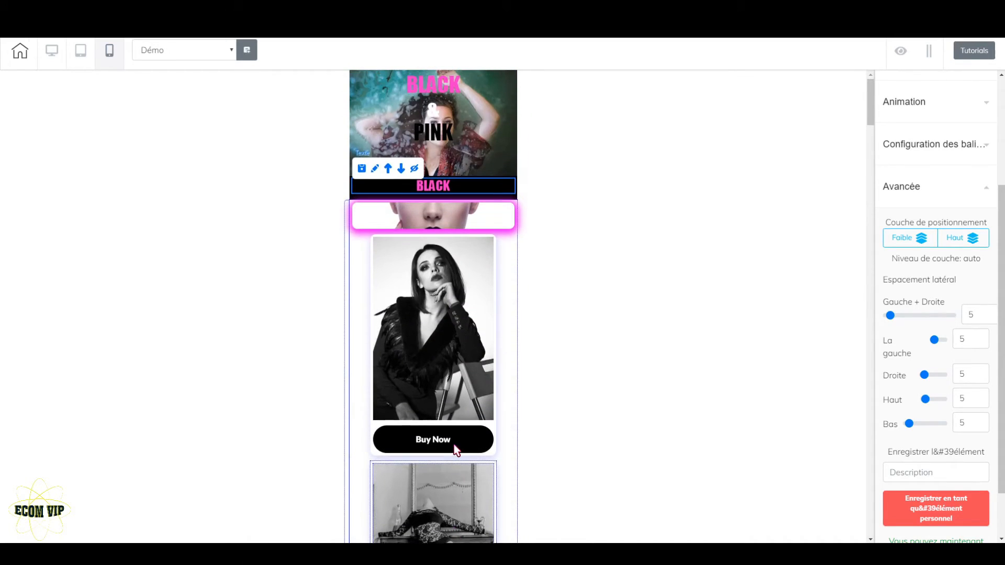
Return to the desktop layout and save the page without publishing the site
left_click(53, 51)
left_click(964, 55)
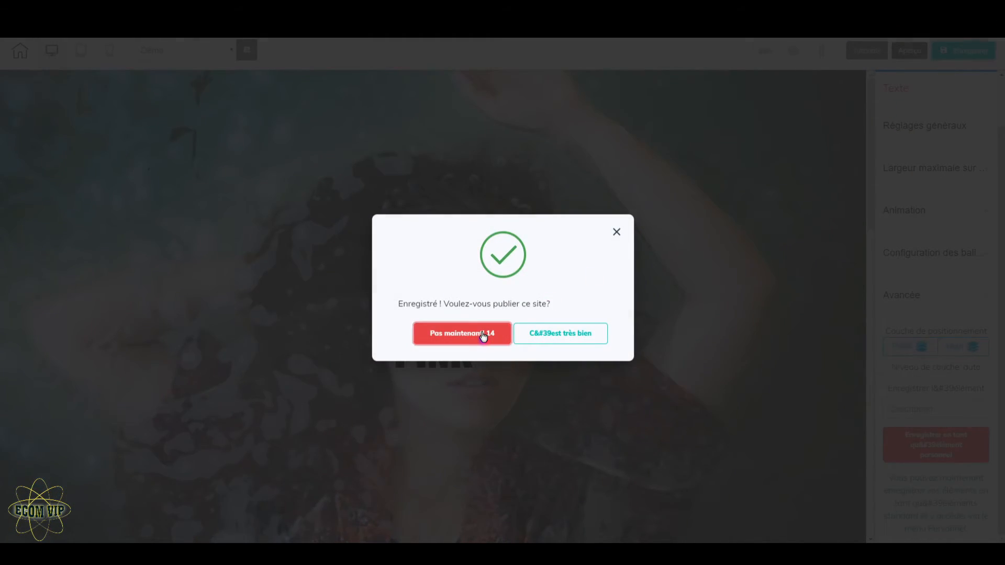
left_click(483, 335)
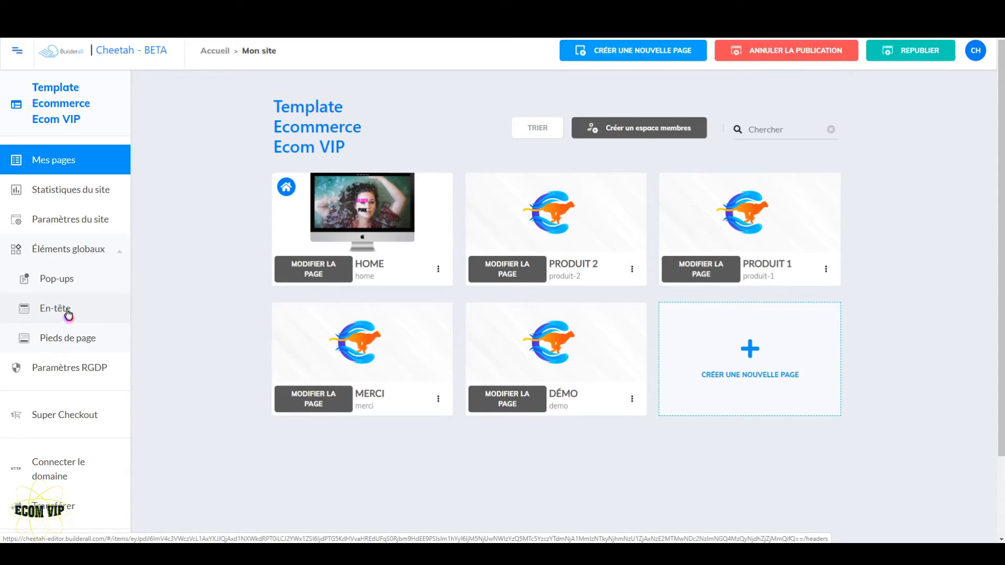
Create a new global header named "démo header" and open it for editing
left_click(65, 312)
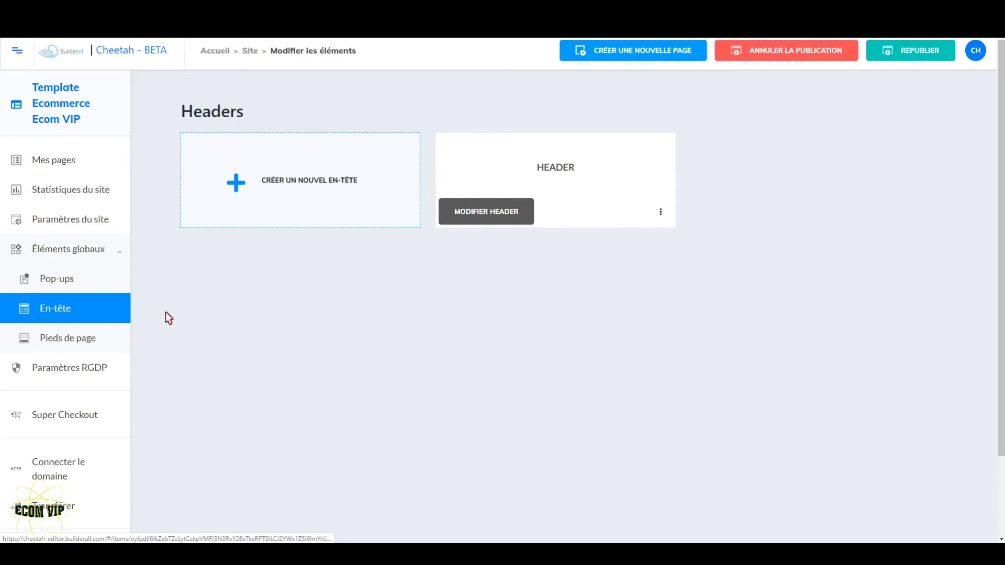
left_click(314, 191)
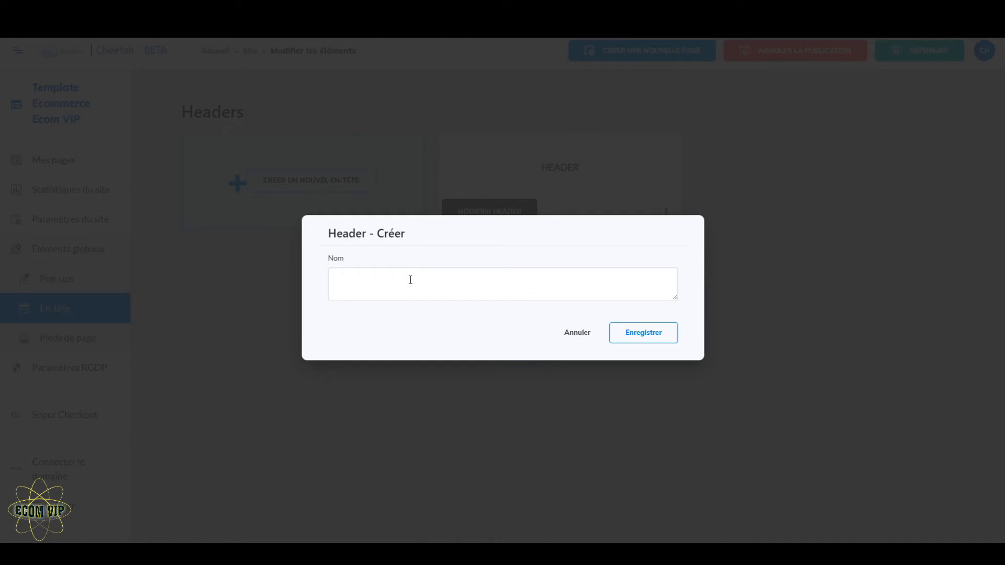
left_click(410, 281)
type("démo header")
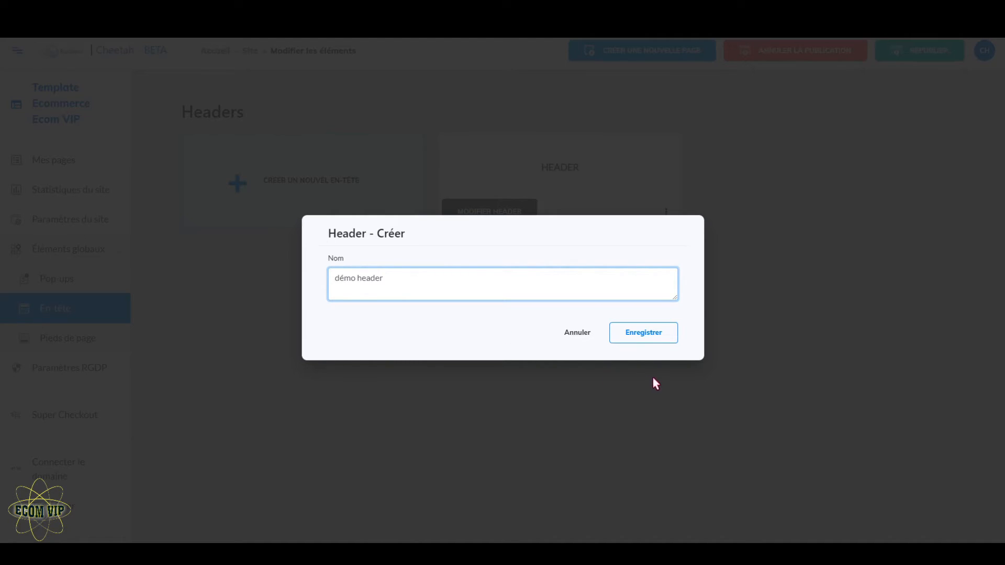
left_click(657, 336)
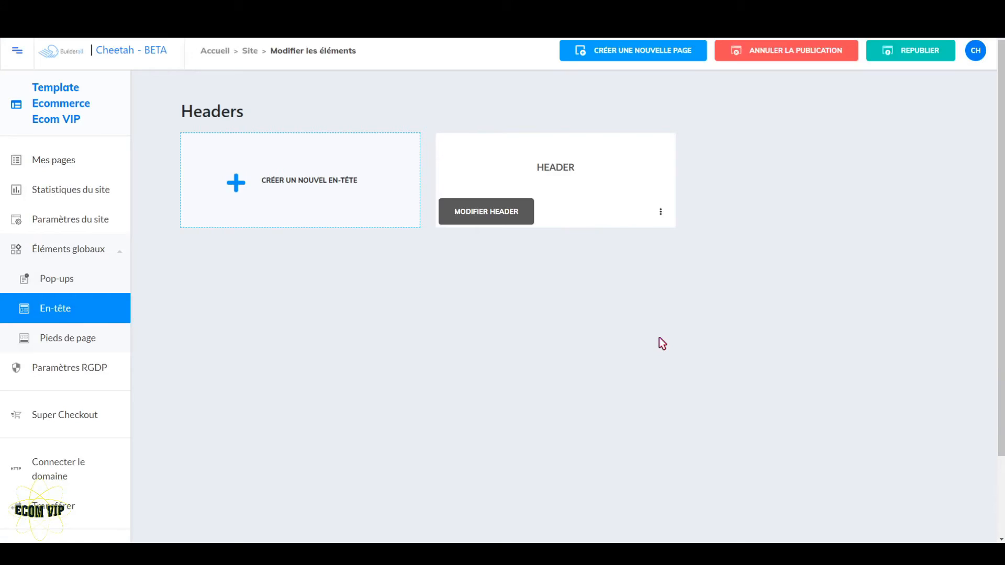
left_click(763, 212)
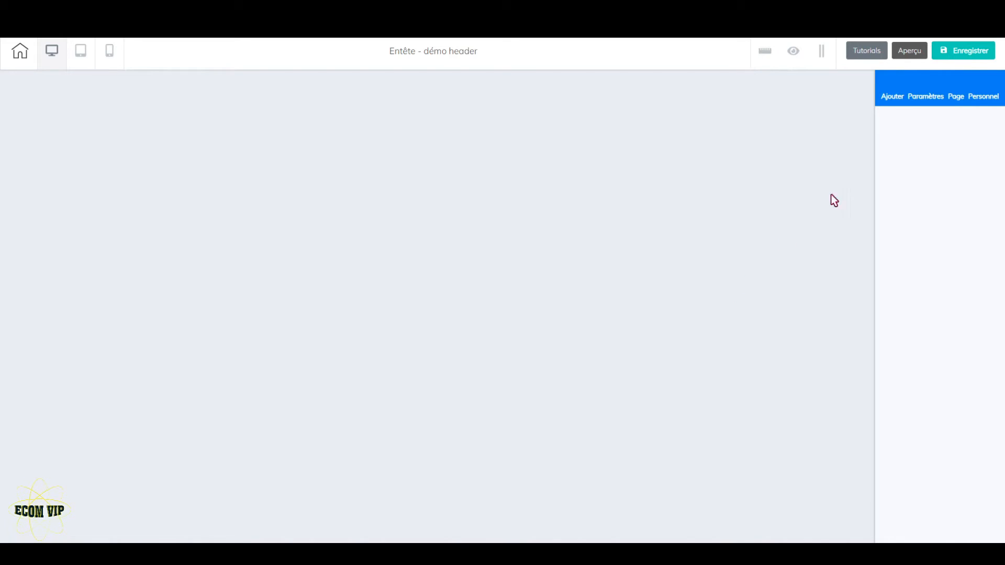
Browse the ready-made header panel templates, from Header - 01 through Header - 05 and beyond
left_click(893, 102)
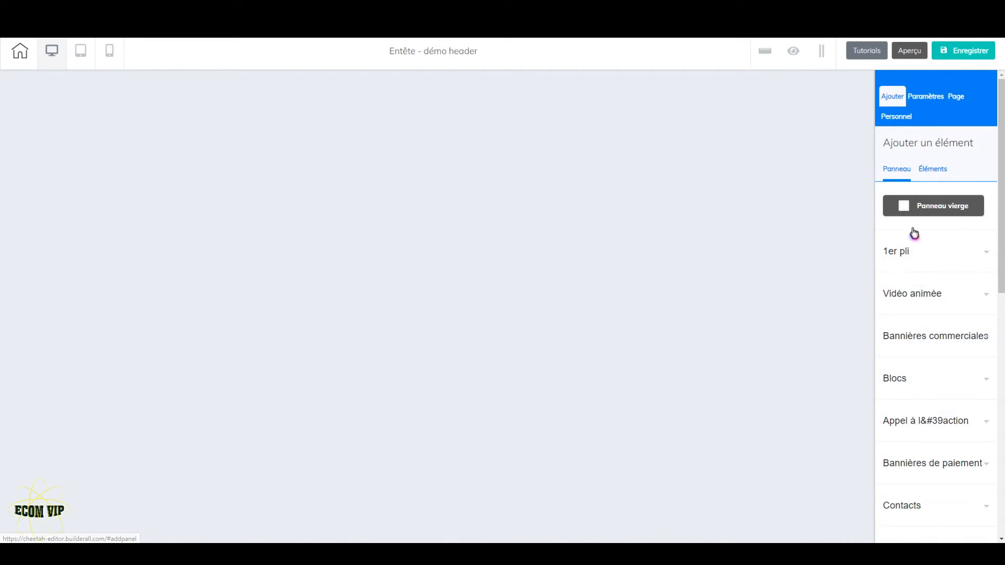
scroll(978, 414, "down", 3)
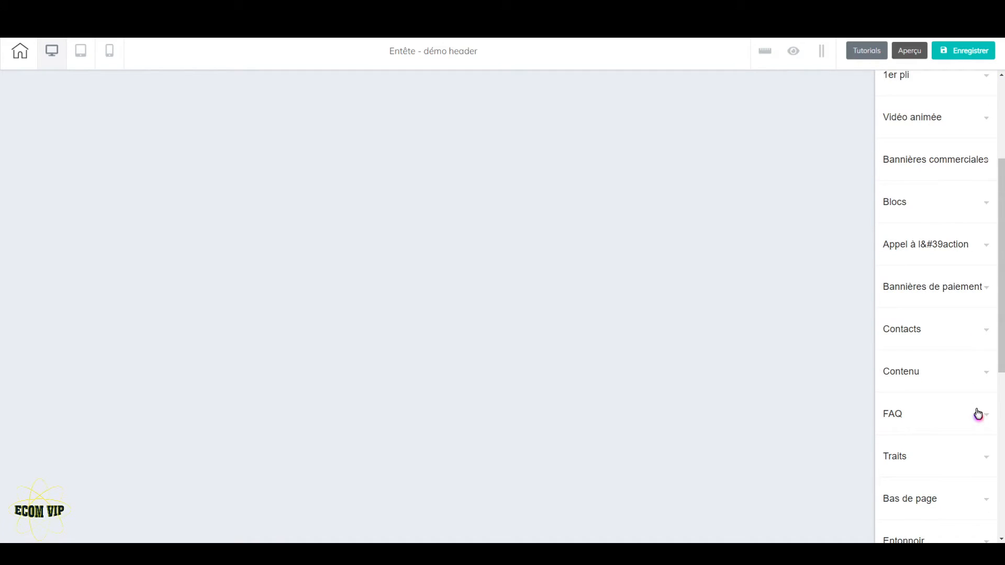
scroll(978, 414, "down", 3)
left_click(972, 416)
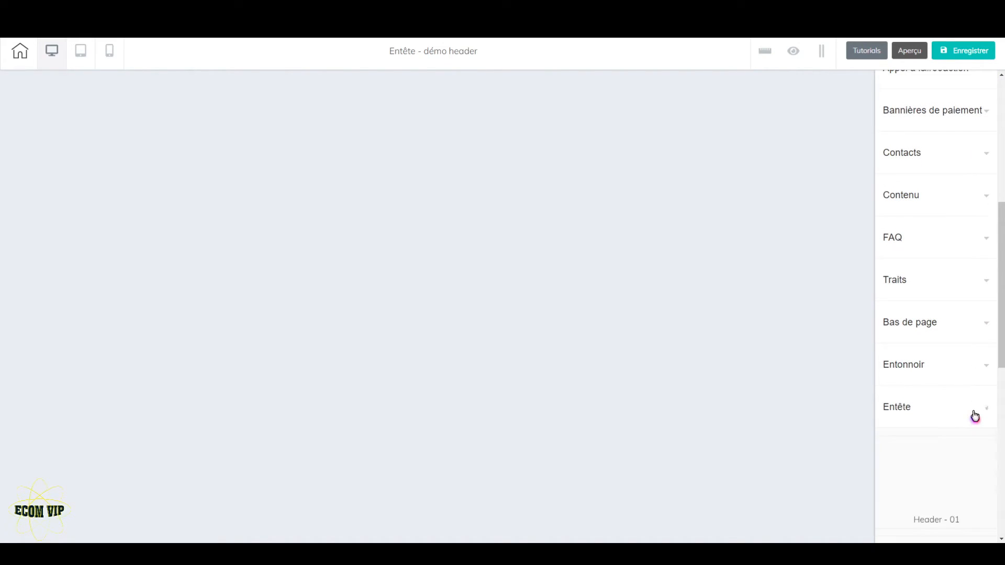
scroll(935, 426, "down", 2)
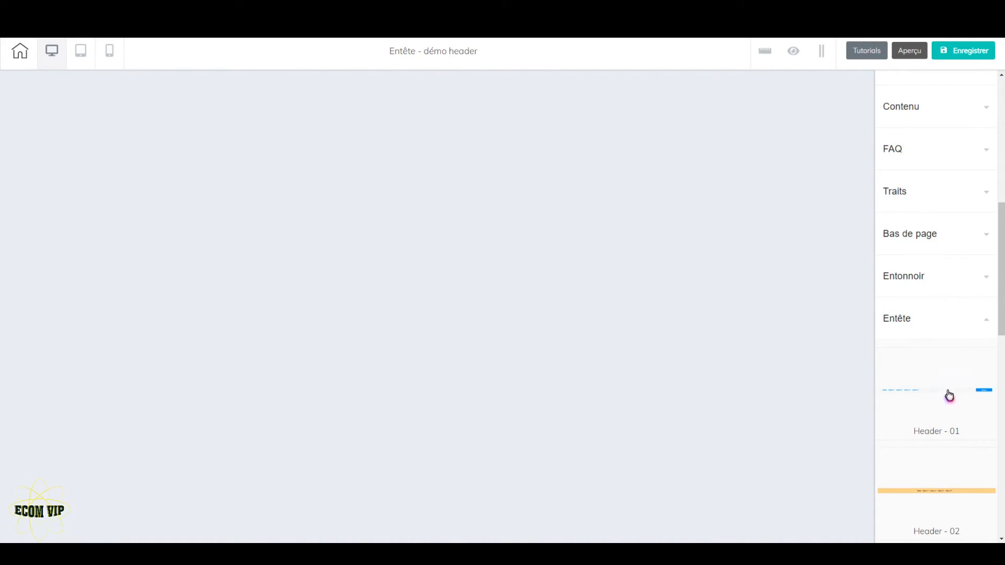
scroll(940, 408, "down", 6)
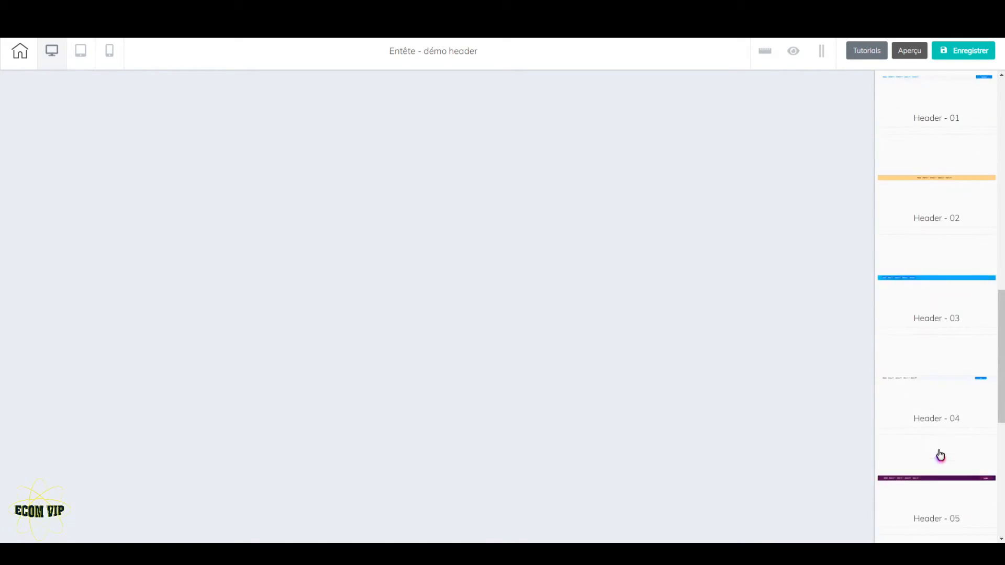
scroll(938, 426, "down", 3)
scroll(947, 377, "up", 9)
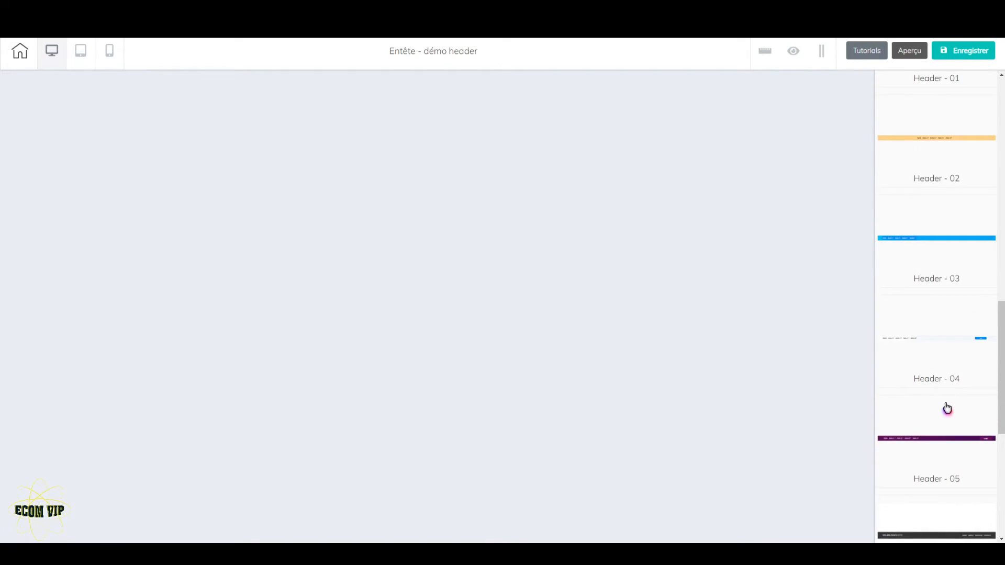
scroll(946, 412, "up", 8)
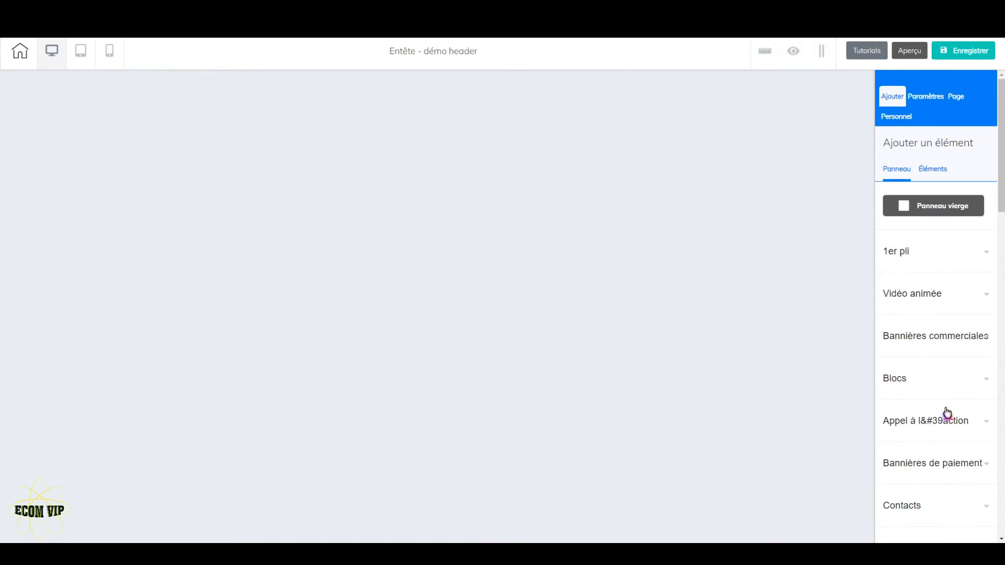
Insert the saved personal panel "header ecommerce" into the empty header
left_click(910, 118)
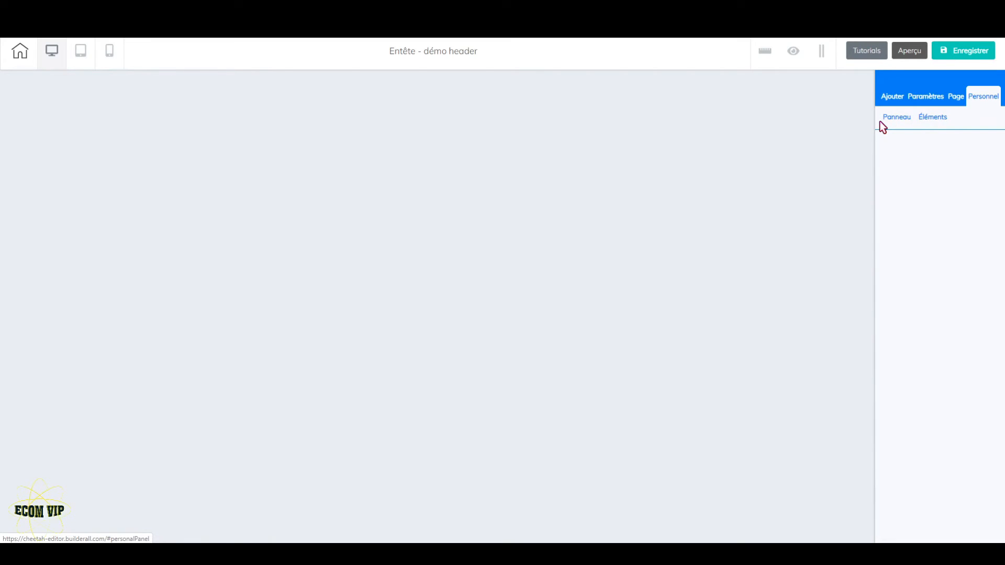
left_click(915, 151)
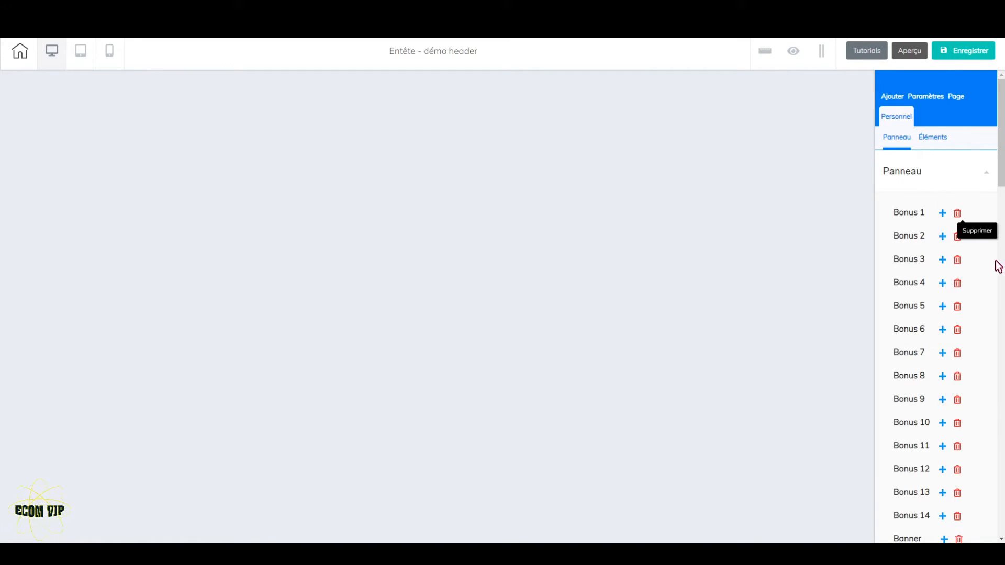
scroll(984, 315, "down", 2)
scroll(974, 345, "down", 5)
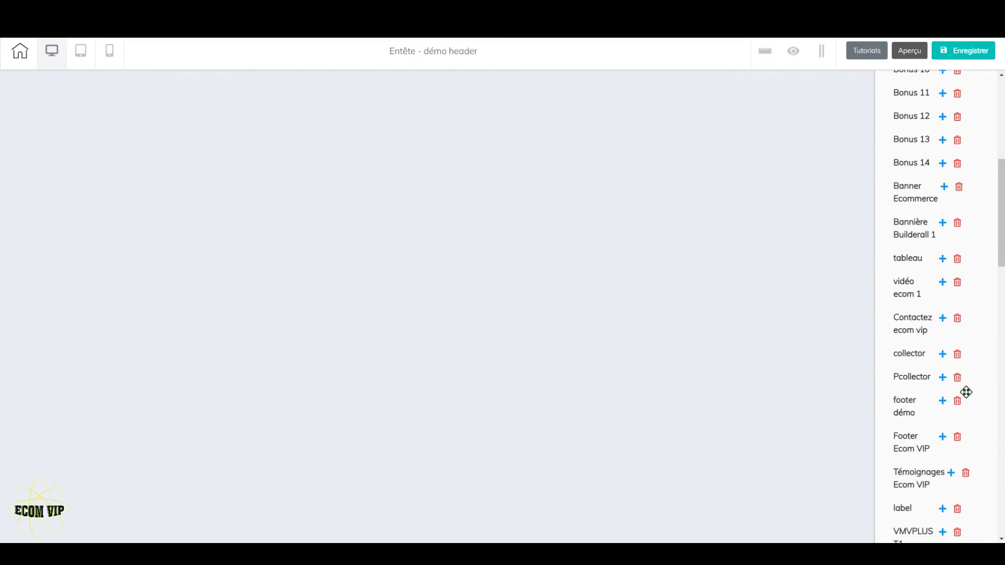
scroll(966, 403, "down", 2)
scroll(965, 411, "down", 4)
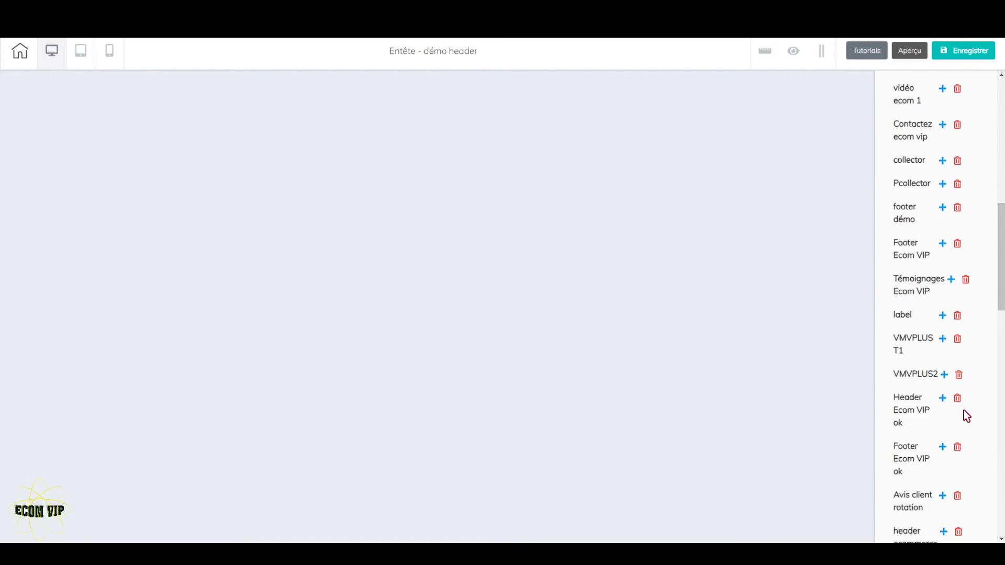
scroll(966, 414, "down", 3)
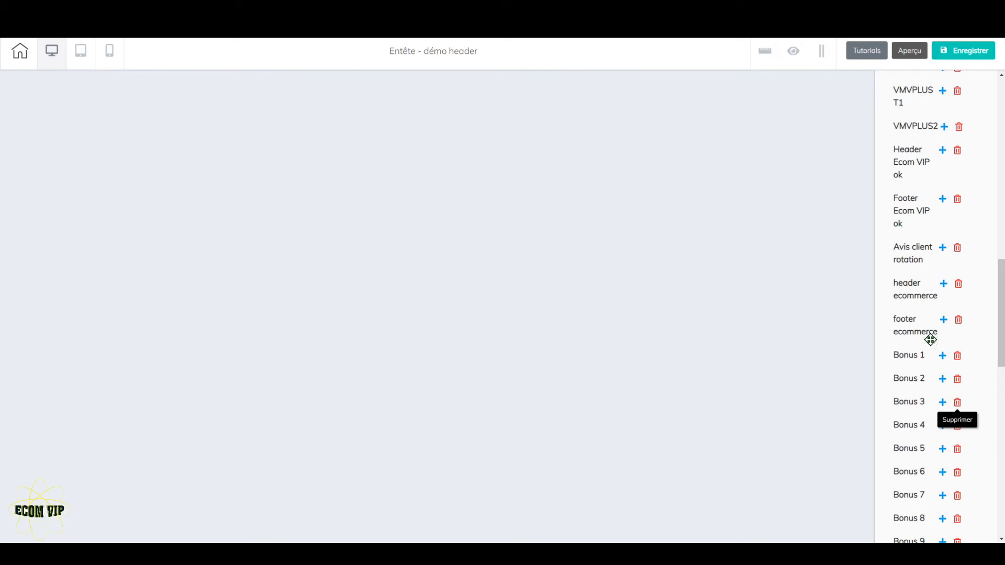
left_click(944, 285)
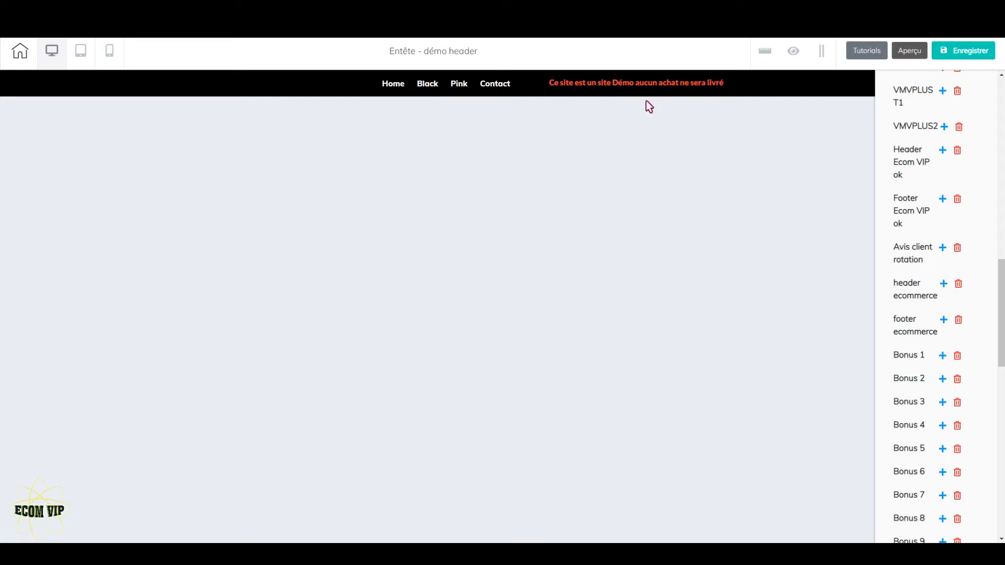
Delete the red demo-site notice text beside the menu in the header
left_click(689, 88)
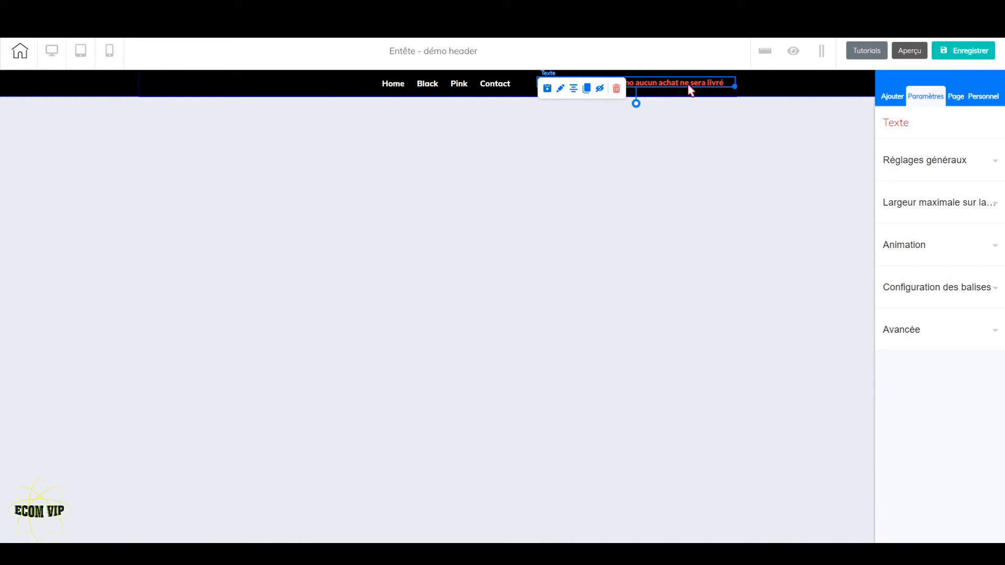
left_click(616, 90)
left_click(555, 310)
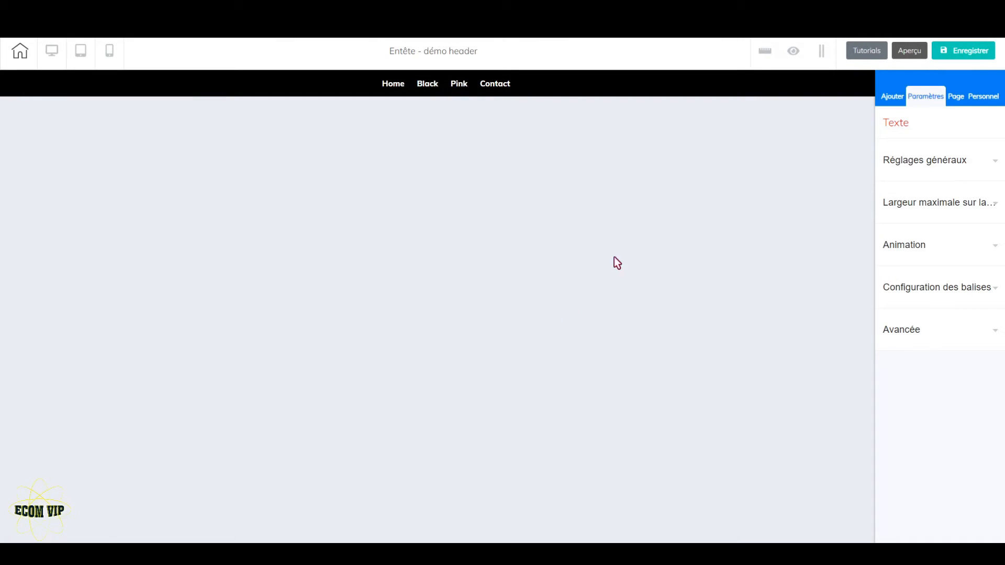
Inspect the Home item's edit settings and anchor link in the header menu's item configuration, without changing them
left_click(423, 87)
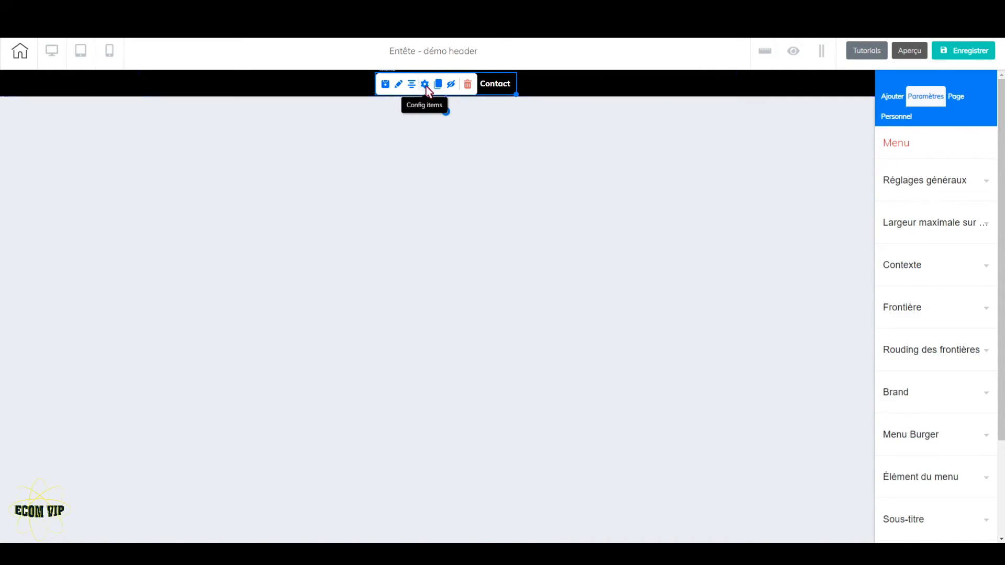
left_click(426, 86)
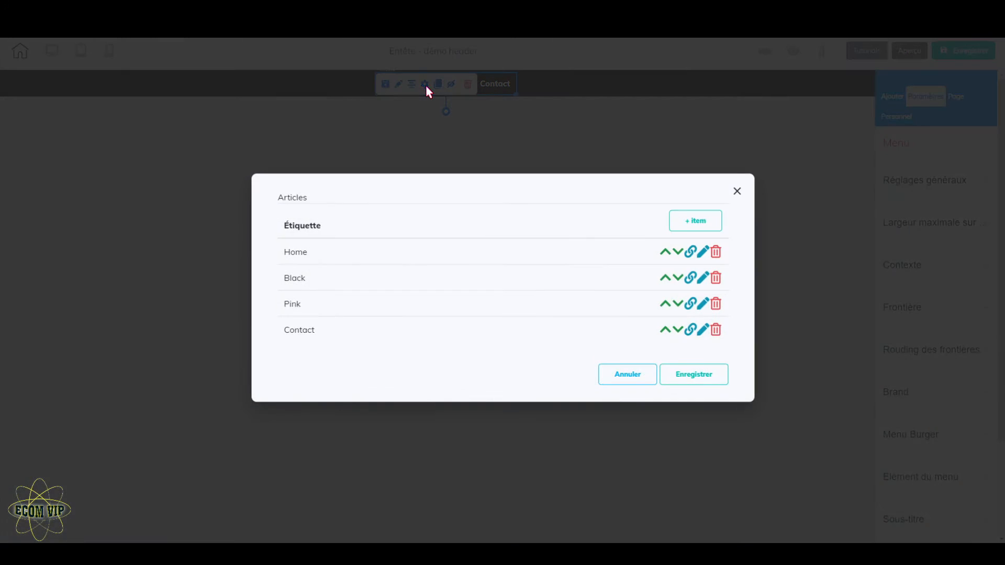
left_click(705, 254)
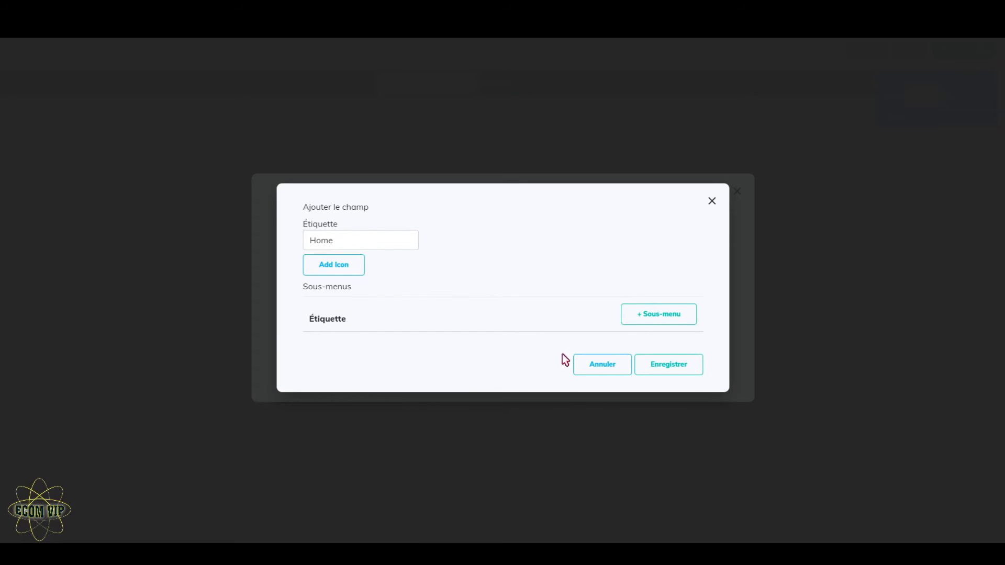
left_click(609, 364)
left_click(694, 256)
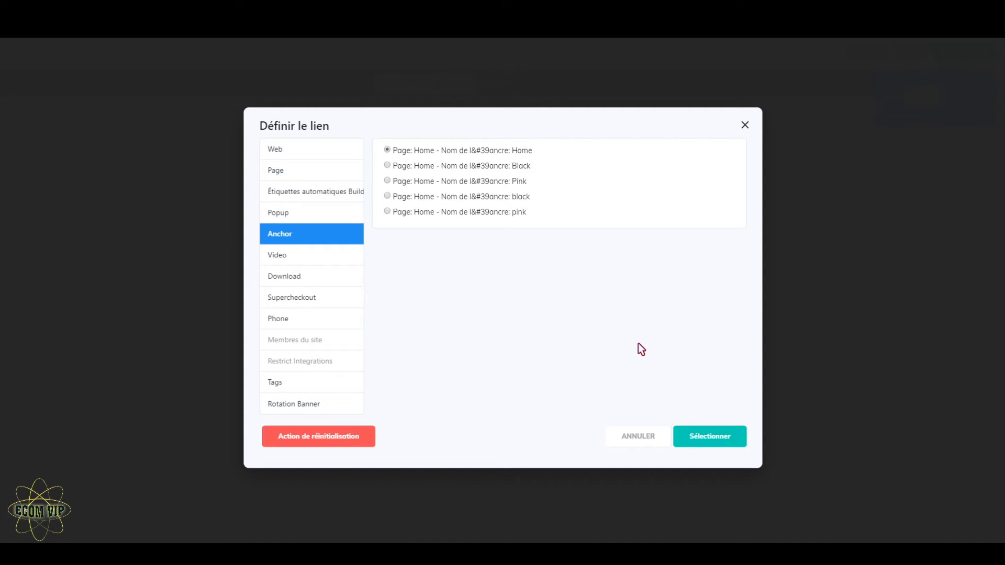
left_click(653, 448)
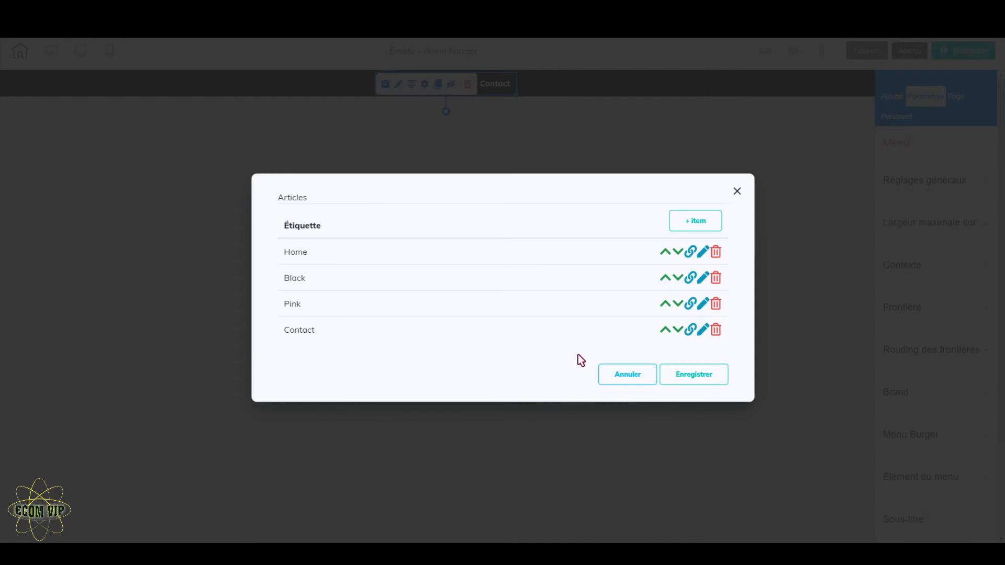
Save the header menu's item configuration and save the démo header
left_click(709, 377)
left_click(967, 55)
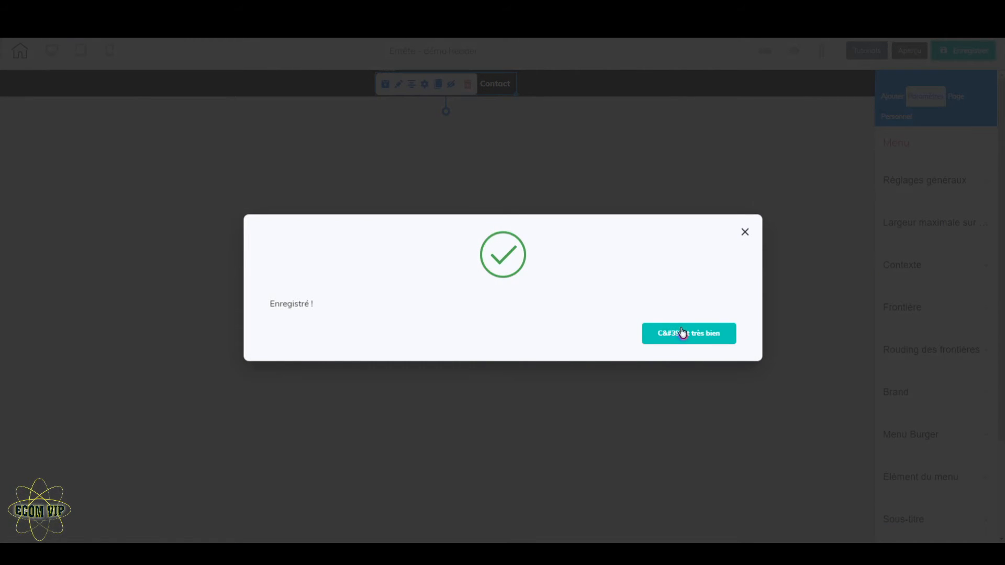
left_click(689, 337)
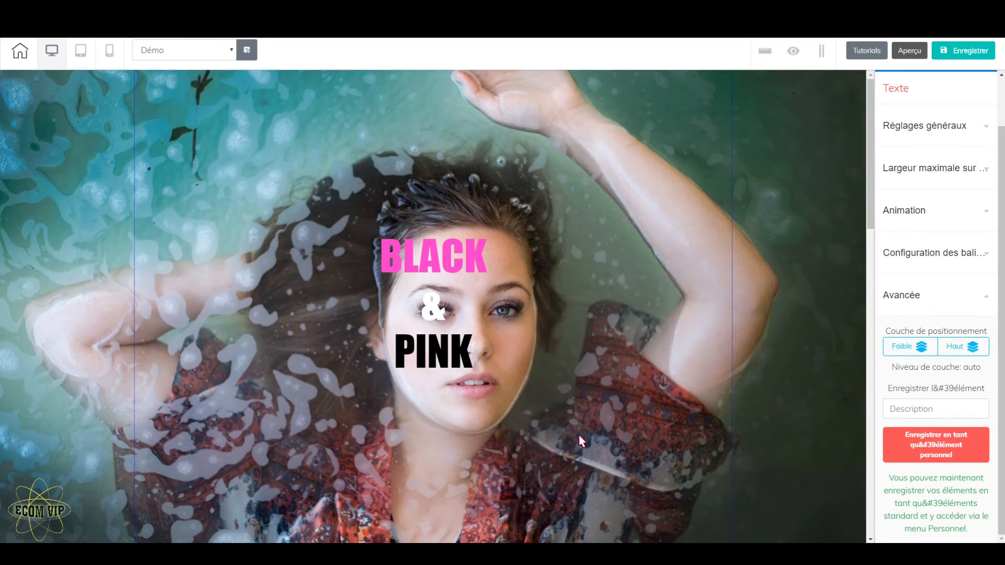
scroll(709, 381, "down", 5)
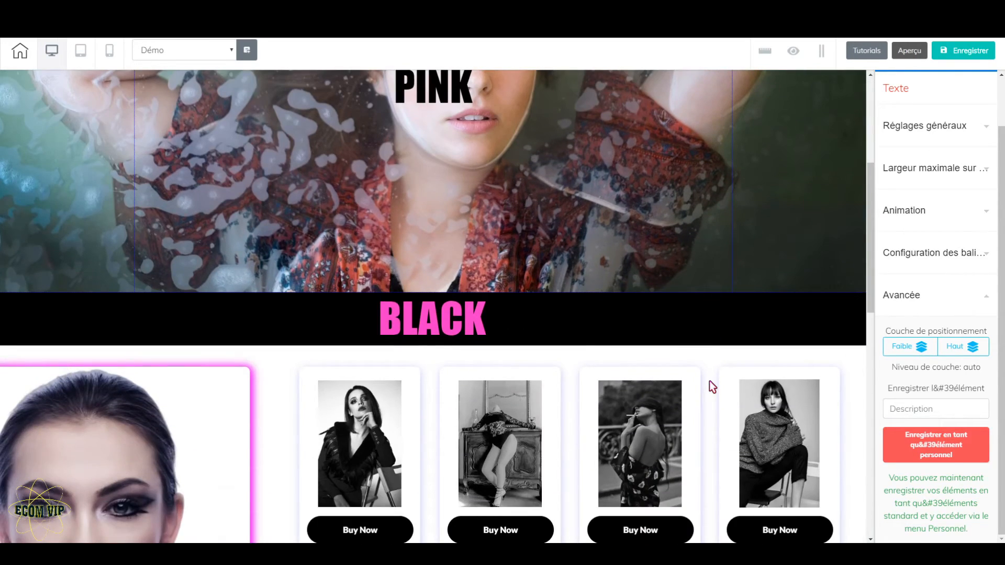
scroll(709, 381, "down", 7)
scroll(581, 315, "up", 3)
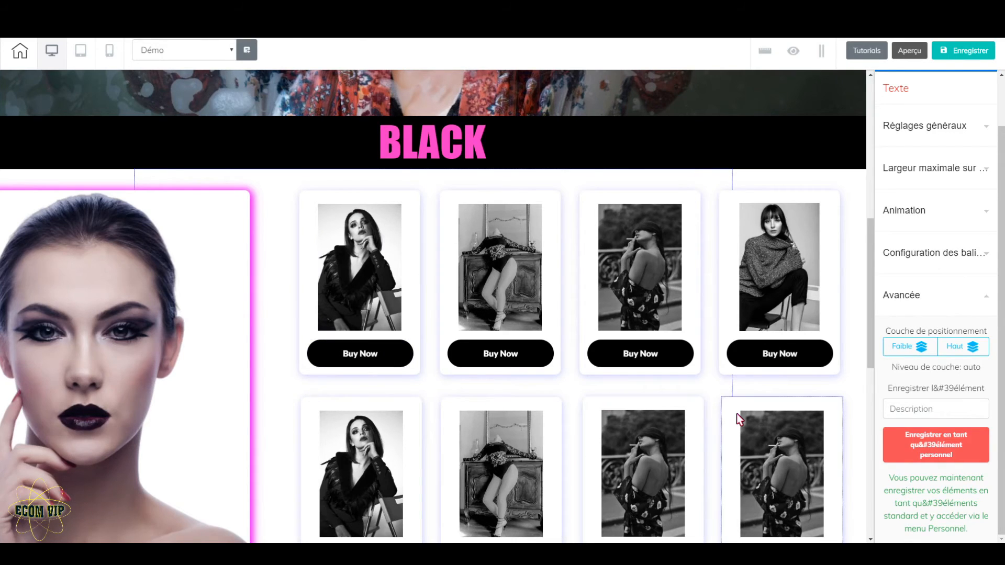
scroll(737, 413, "up", 8)
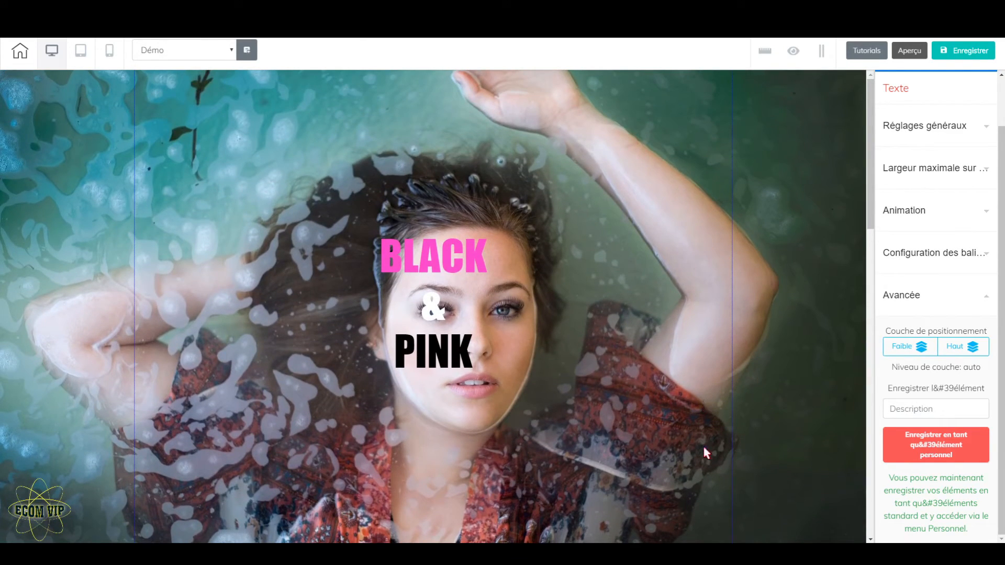
Activate an anchor on the Démo page's hero photo panel and name it démo1
left_click(763, 299)
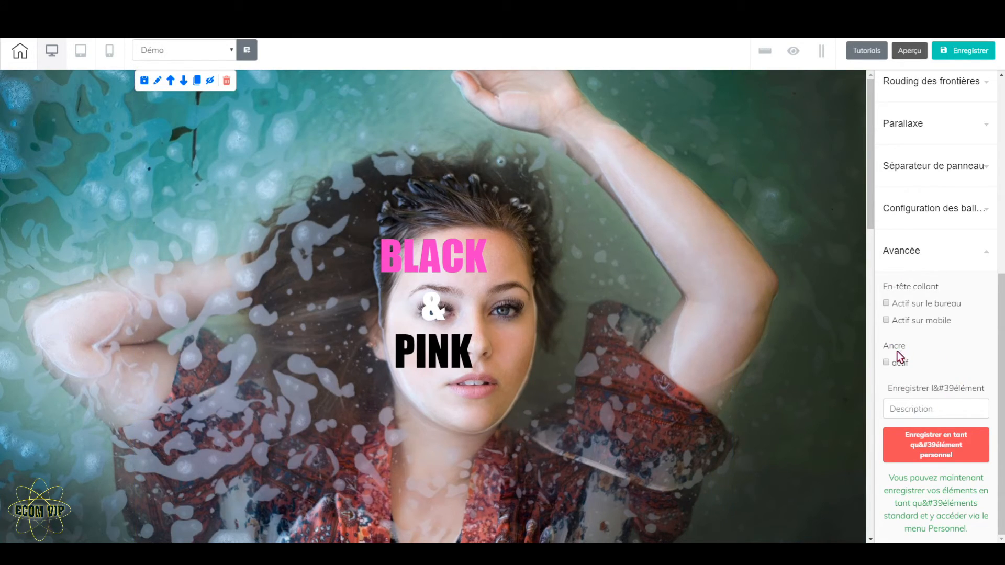
left_click(905, 251)
scroll(954, 316, "up", 2)
scroll(952, 278, "down", 2)
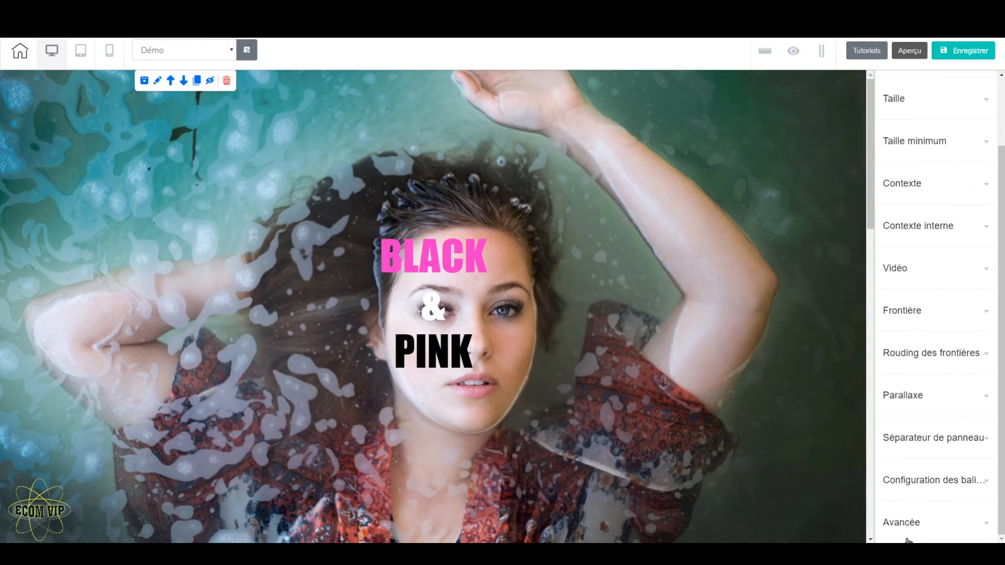
left_click(911, 522)
scroll(915, 479, "down", 3)
scroll(887, 416, "down", 2)
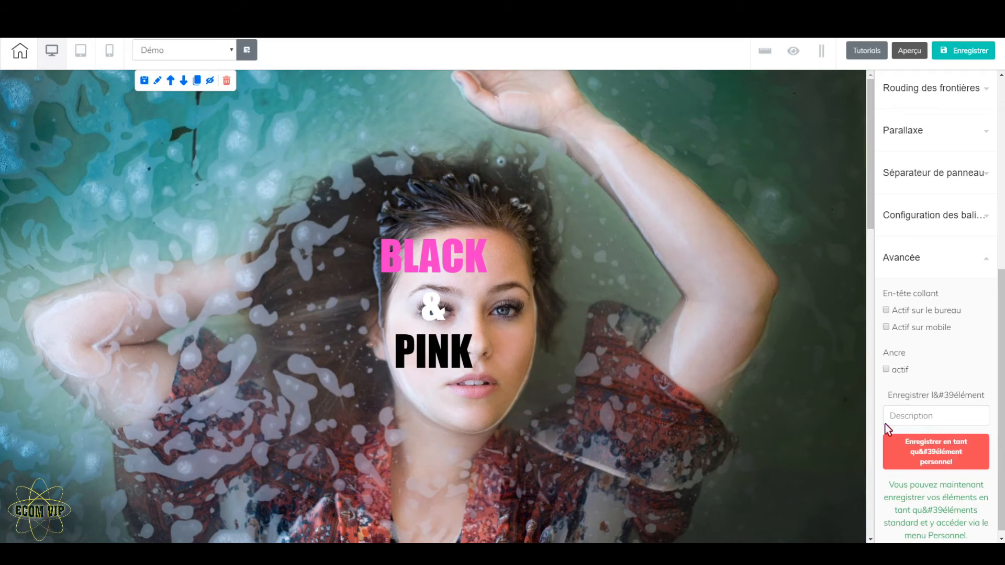
left_click(886, 370)
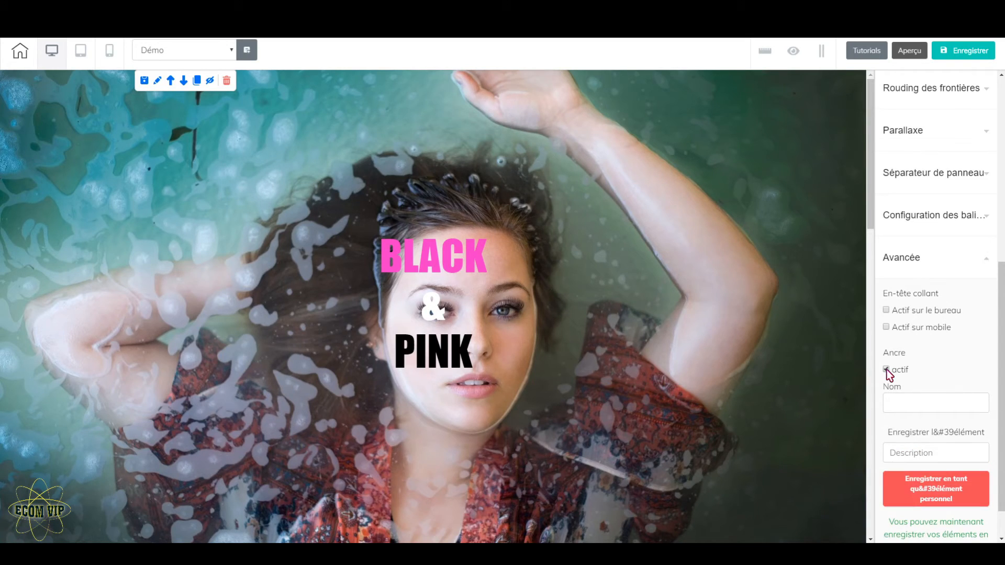
left_click(910, 403)
type("démo1")
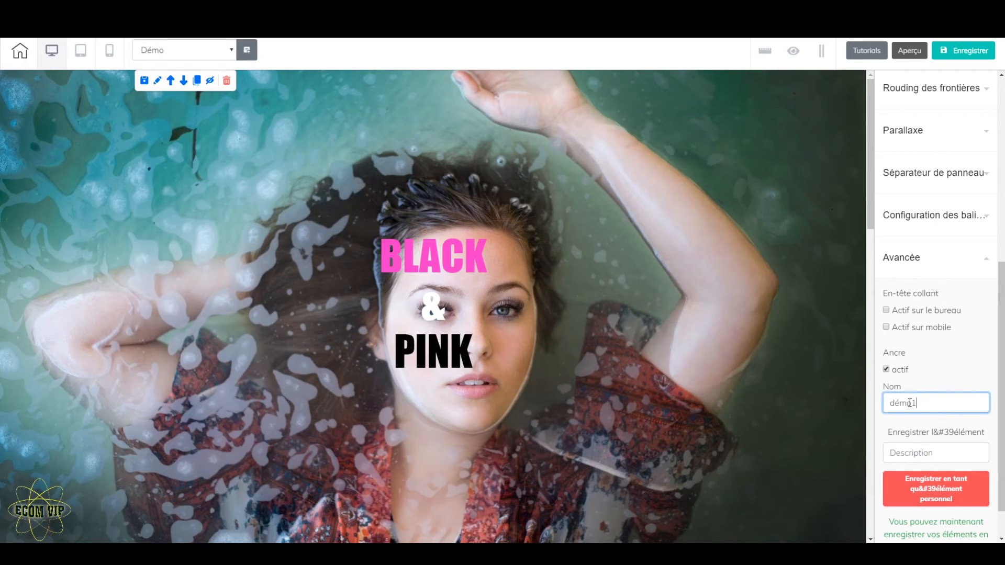
scroll(923, 419, "down", 1)
left_click(925, 445)
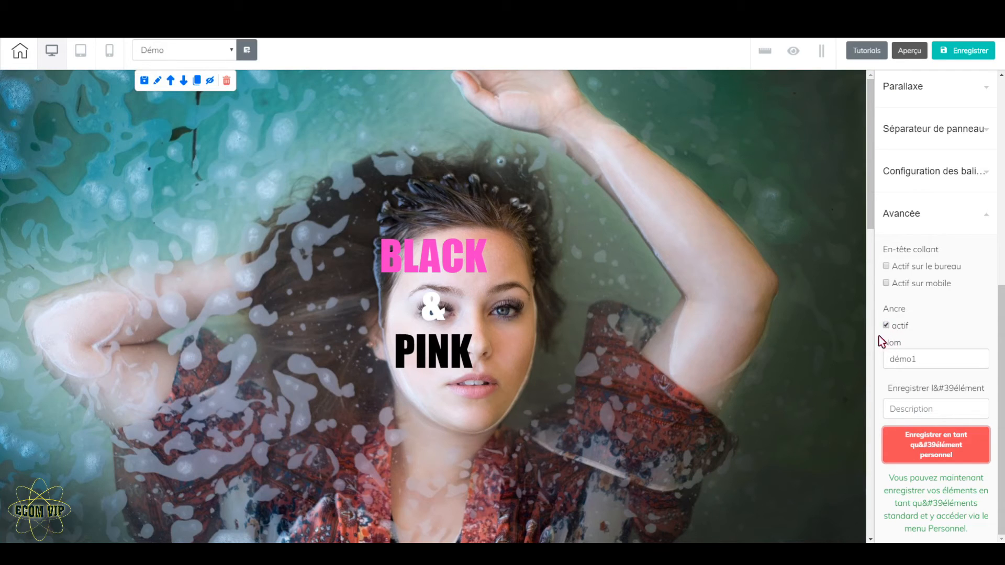
Activate an anchor on the black BLACK title panel and name it démoblack
scroll(733, 356, "down", 7)
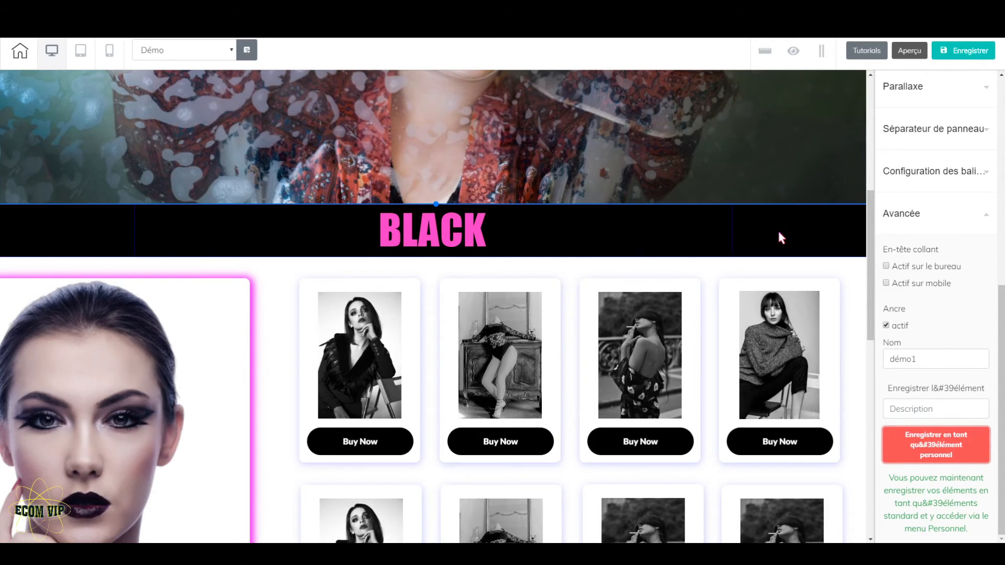
scroll(745, 363, "down", 10)
scroll(748, 365, "up", 8)
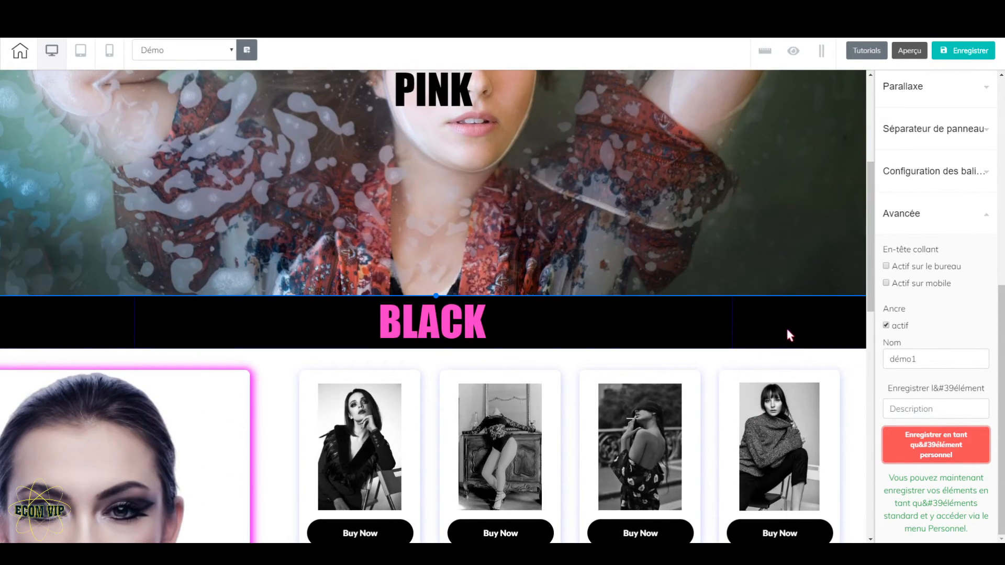
left_click(786, 325)
left_click(886, 362)
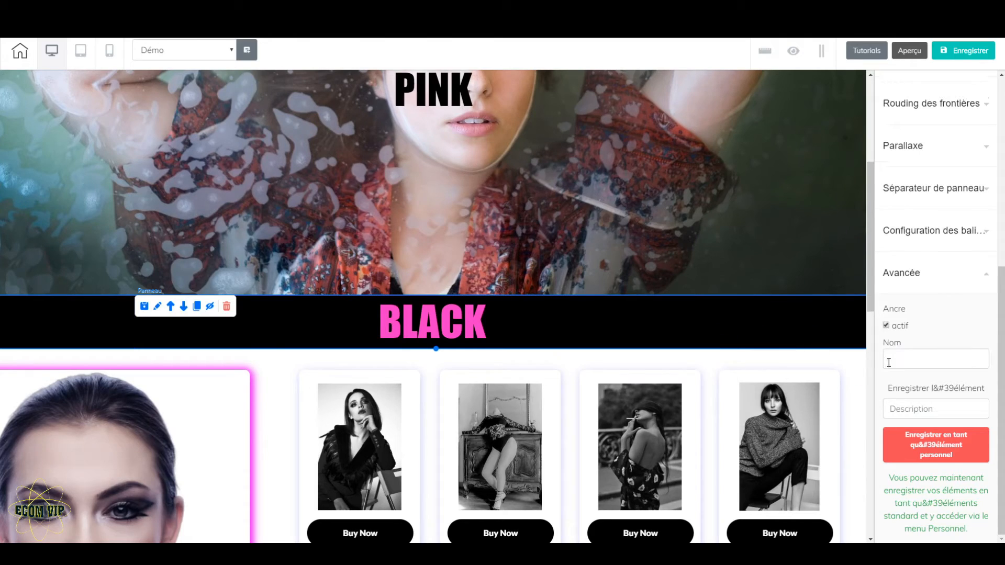
left_click(894, 360)
type("dém")
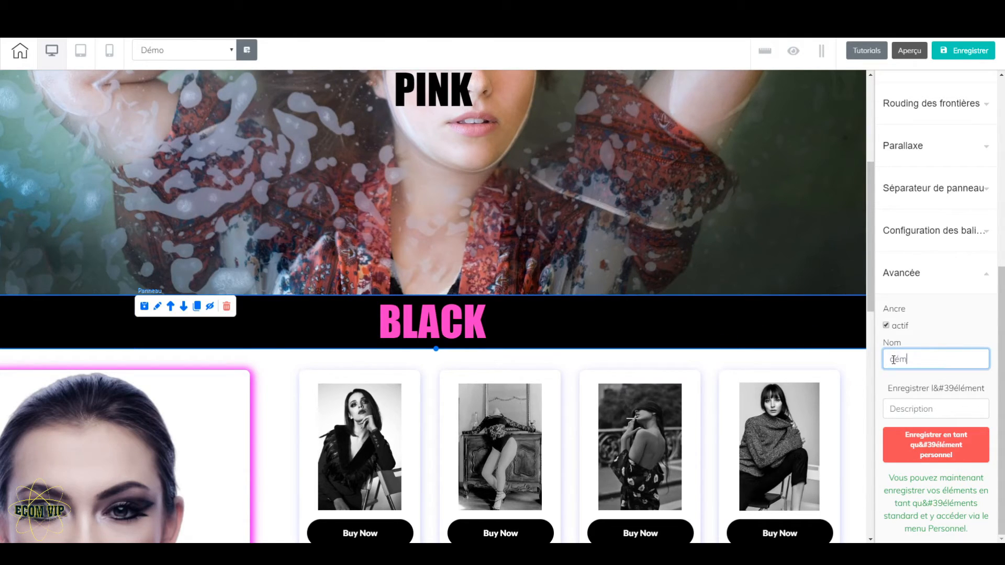
type("oblack")
Activate an anchor on the PINK title panel and name it démopink
scroll(744, 365, "down", 5)
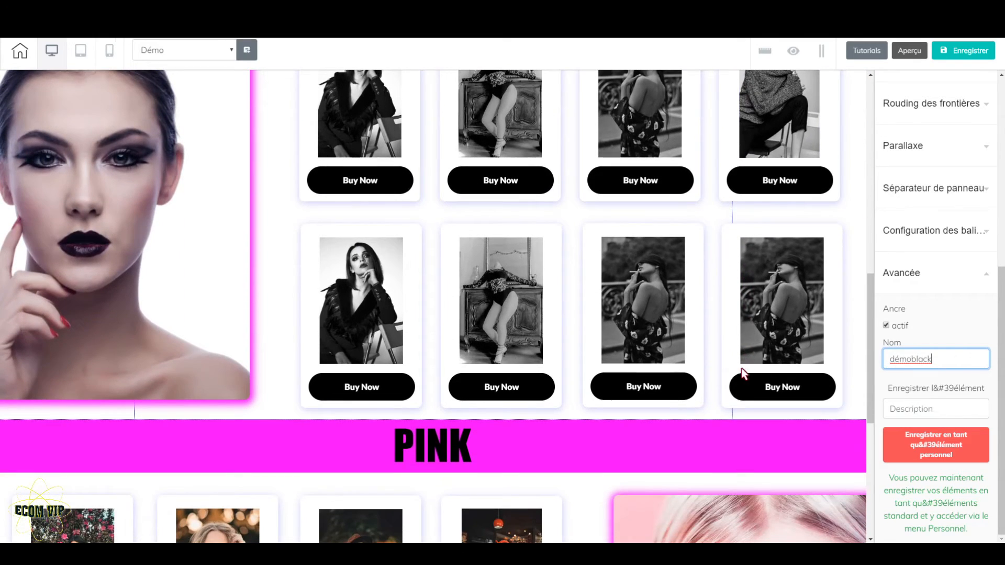
left_click(705, 452)
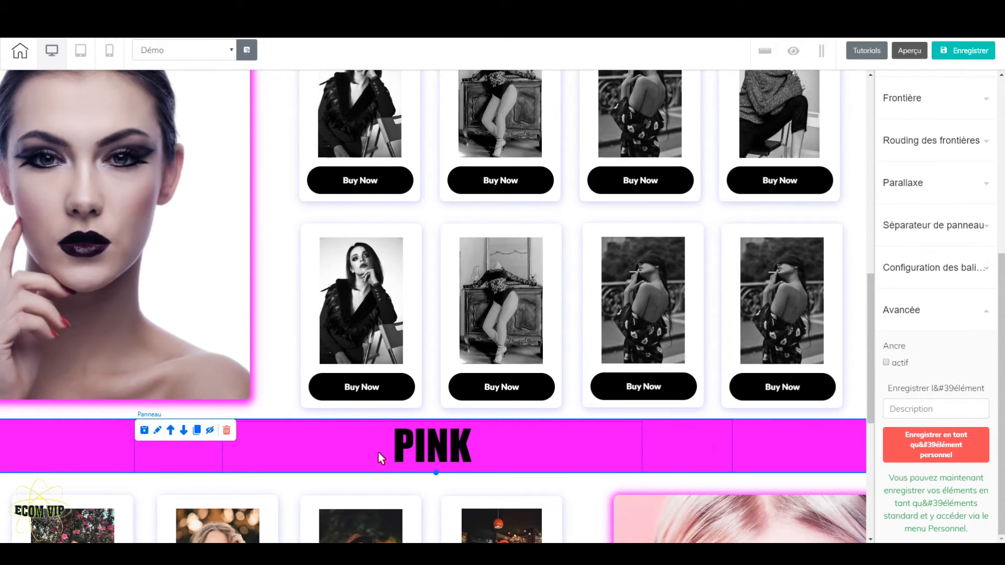
left_click(887, 363)
left_click(907, 363)
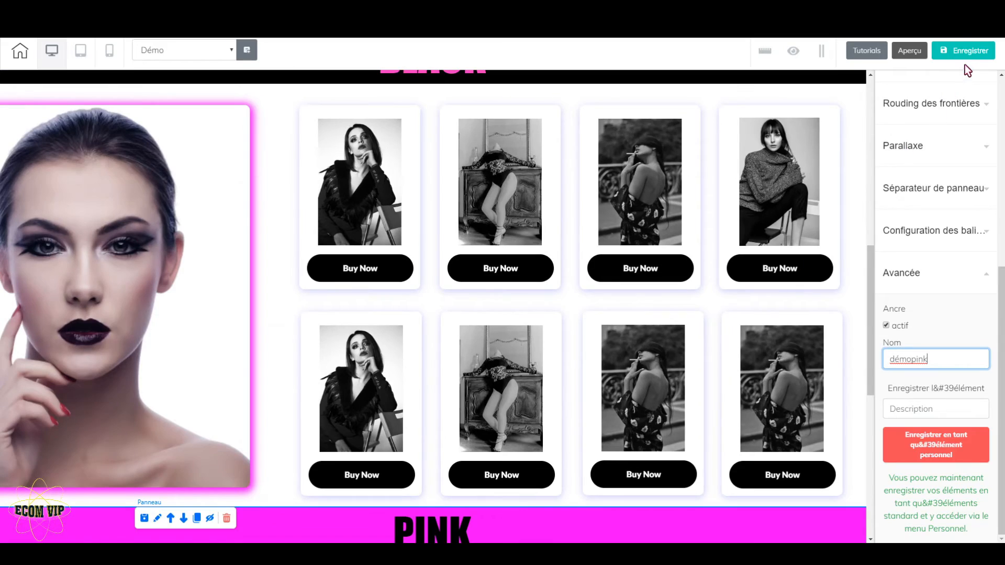
Save the Démo page and decline publishing the site for now
left_click(971, 52)
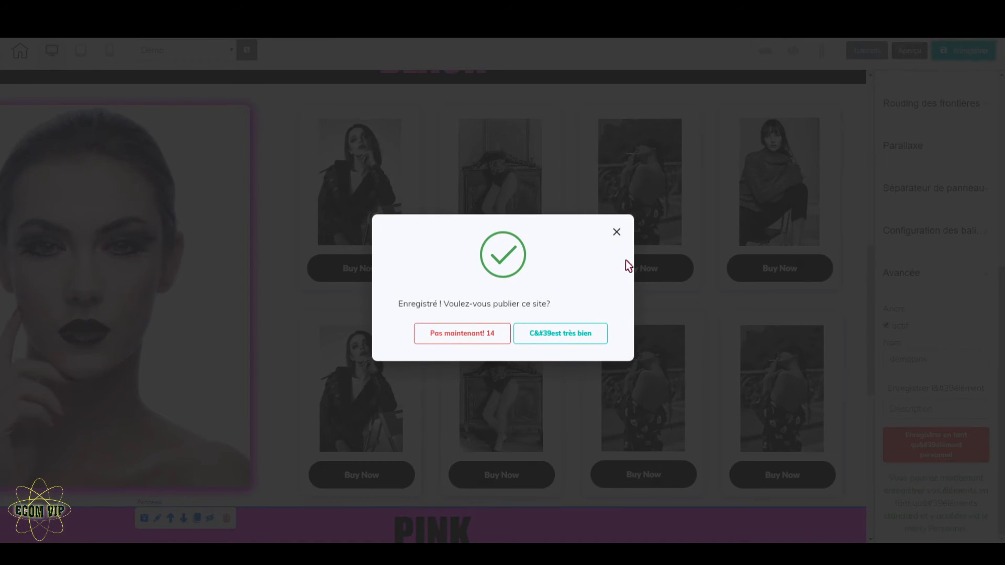
left_click(465, 338)
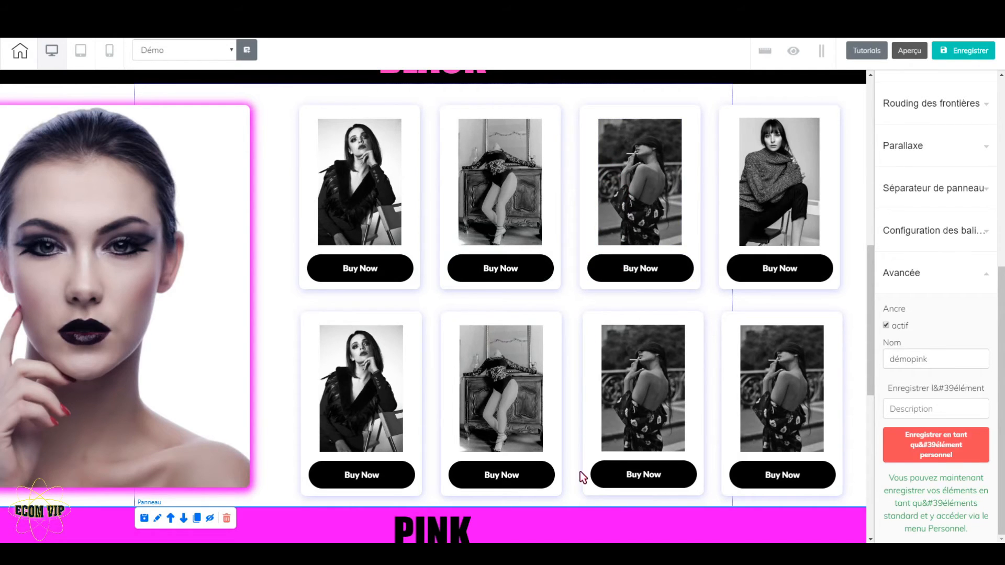
scroll(580, 475, "down", 7)
scroll(580, 475, "down", 1)
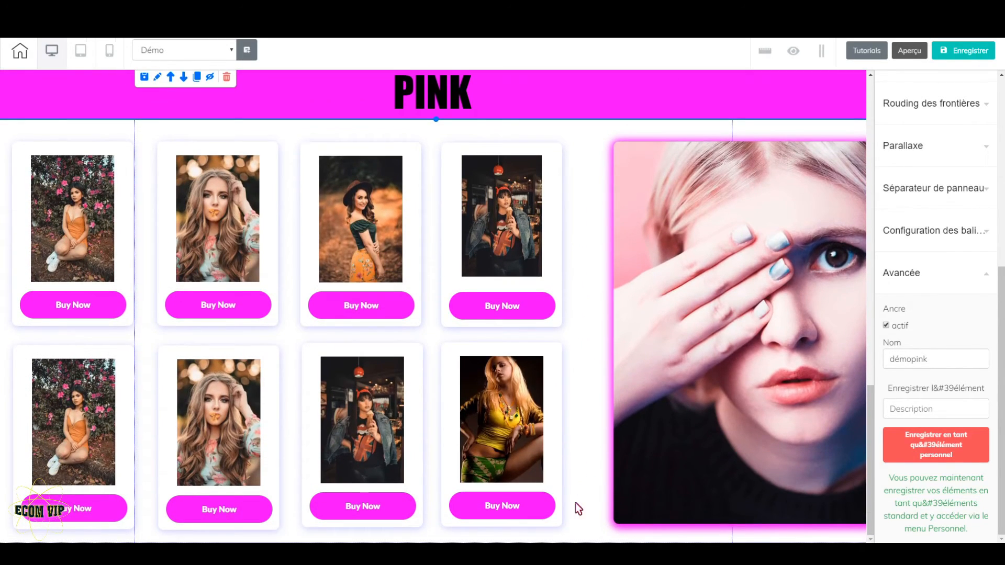
scroll(575, 314, "up", 15)
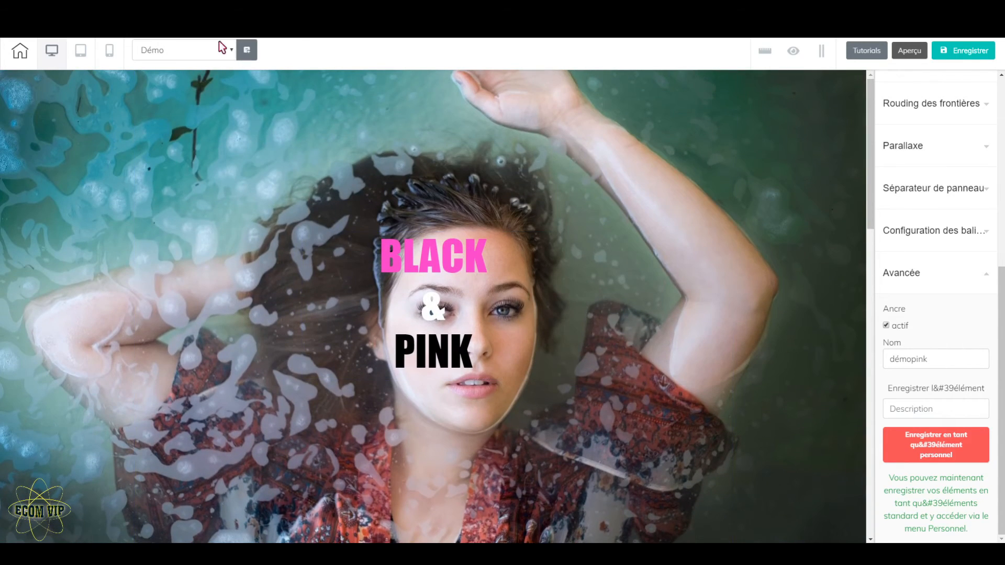
Return to the démo header and link its Home menu item to the démo1 anchor on the Démo page
left_click(222, 10)
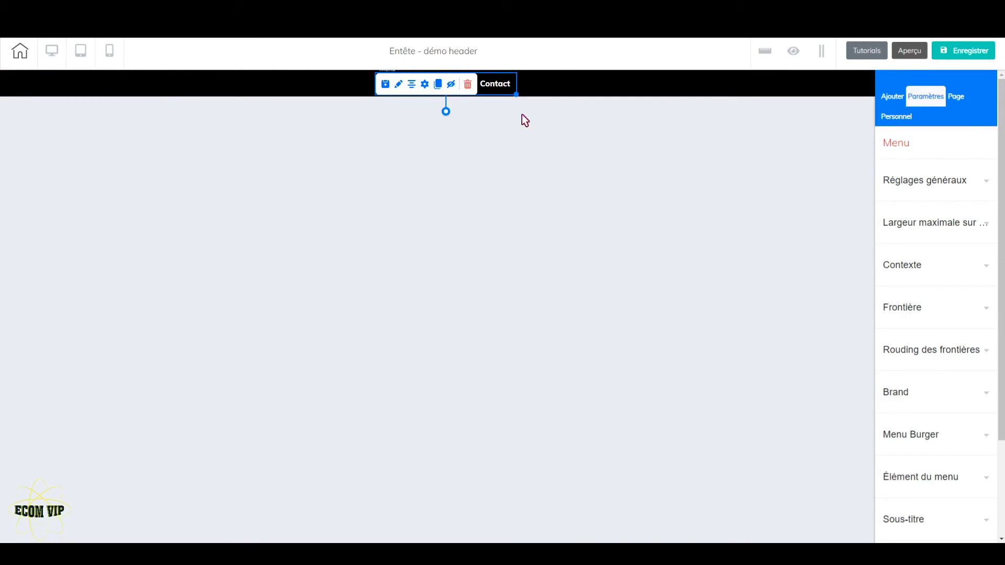
left_click(425, 86)
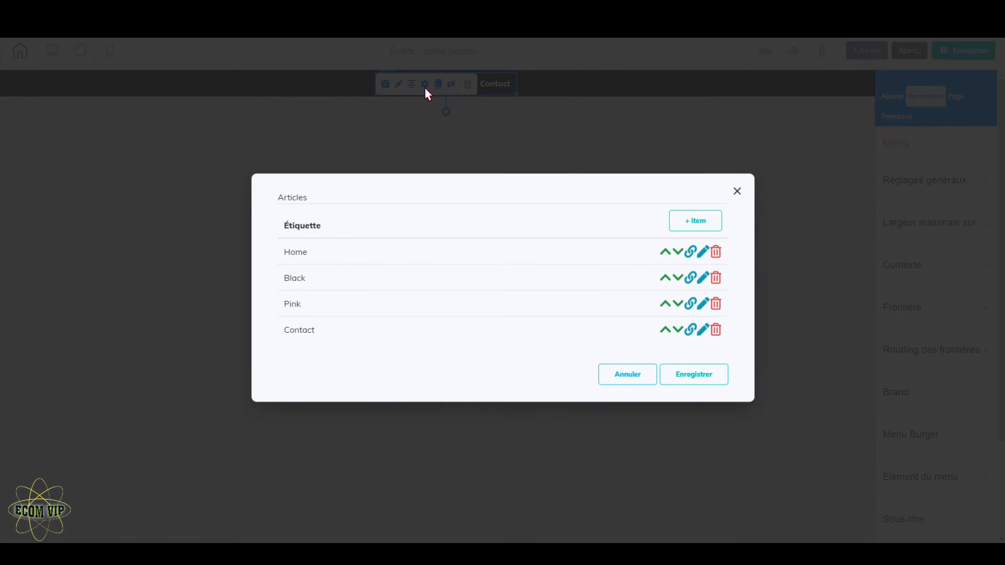
left_click(692, 253)
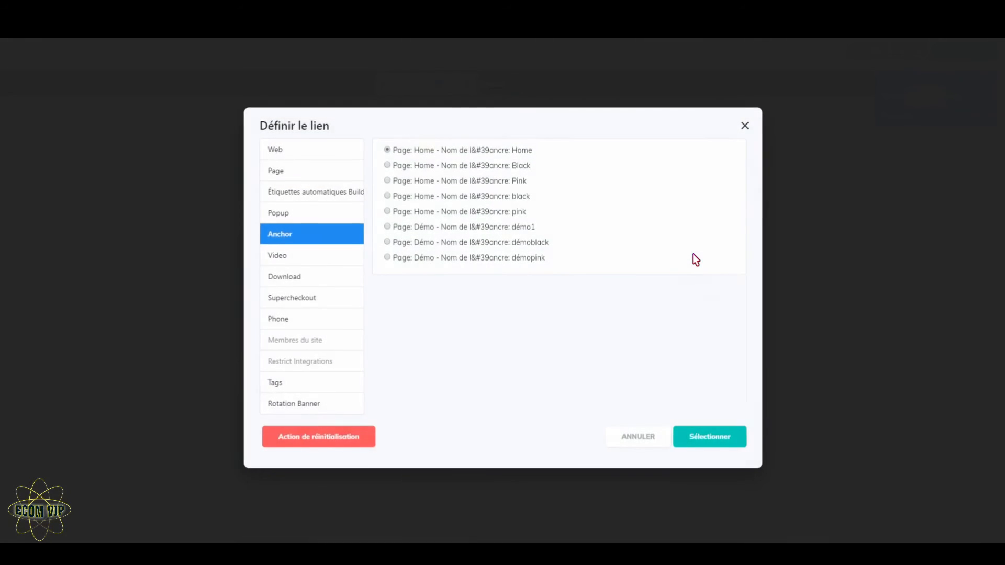
left_click(387, 226)
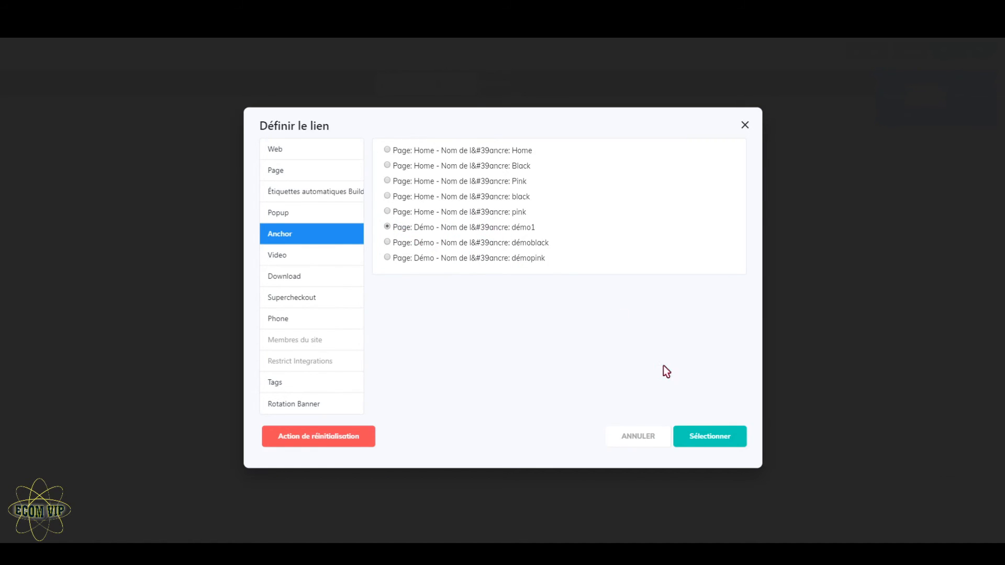
left_click(716, 437)
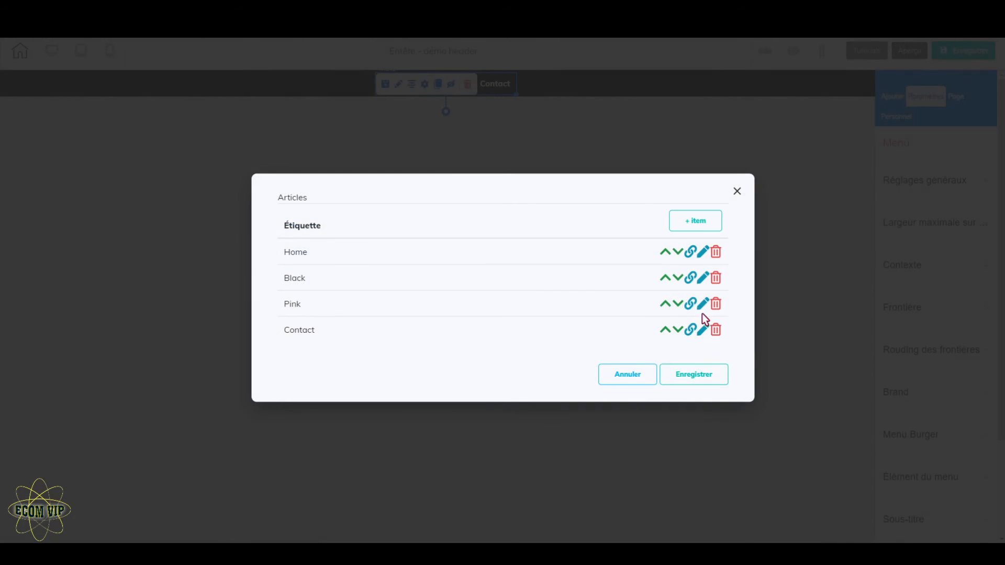
Link the Black menu item to the démoblack anchor on the Démo page
left_click(689, 278)
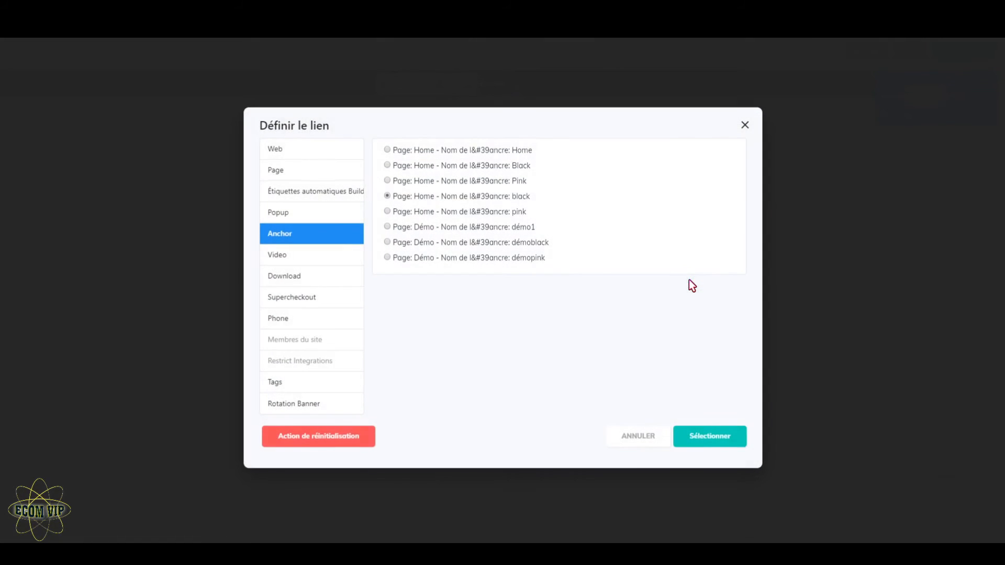
left_click(388, 242)
left_click(724, 438)
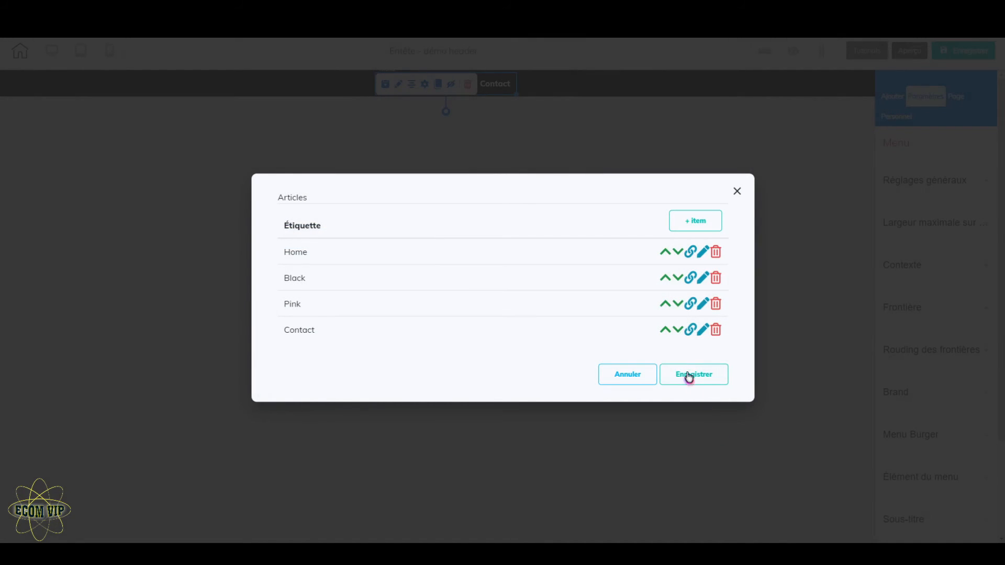
Link the Pink menu item to the démopink anchor on the Démo page and save the menu items
left_click(692, 305)
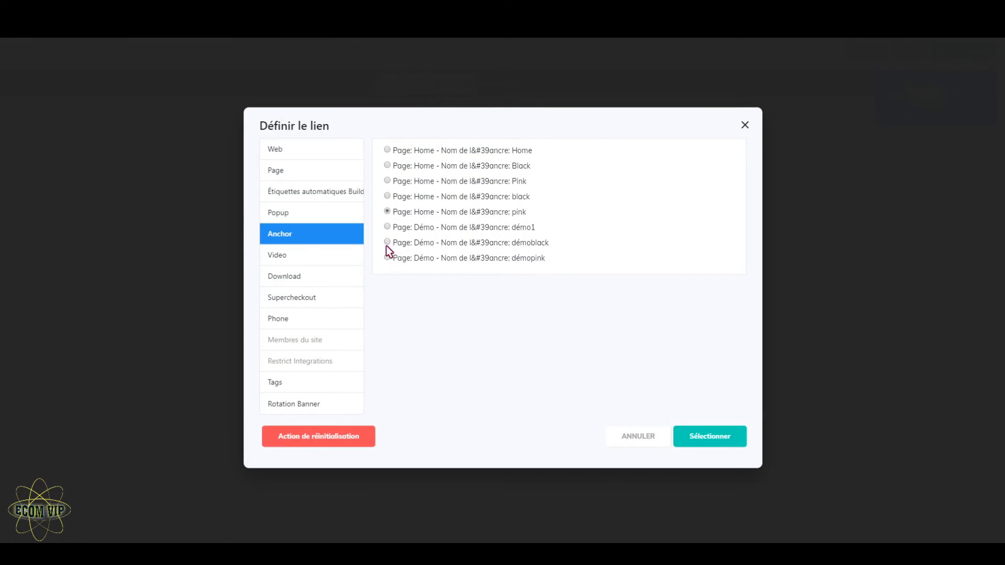
left_click(388, 259)
left_click(729, 446)
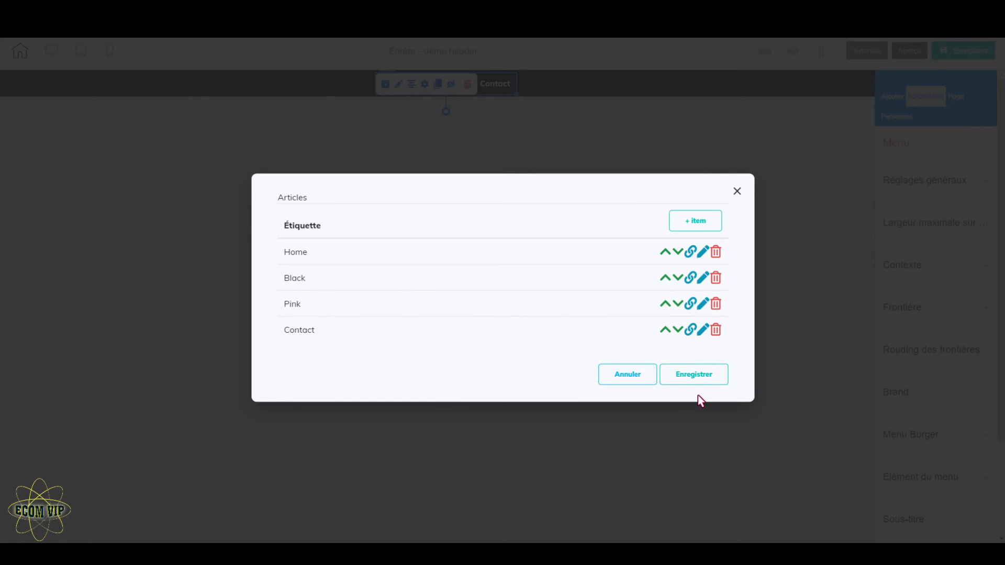
left_click(691, 375)
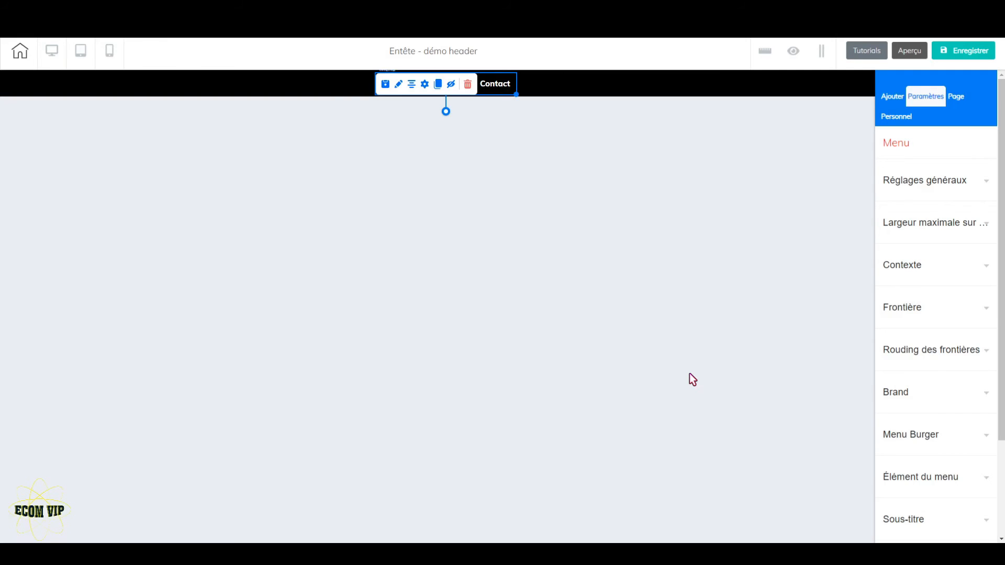
Save the démo header and exit its editor to the site's page overview
left_click(973, 54)
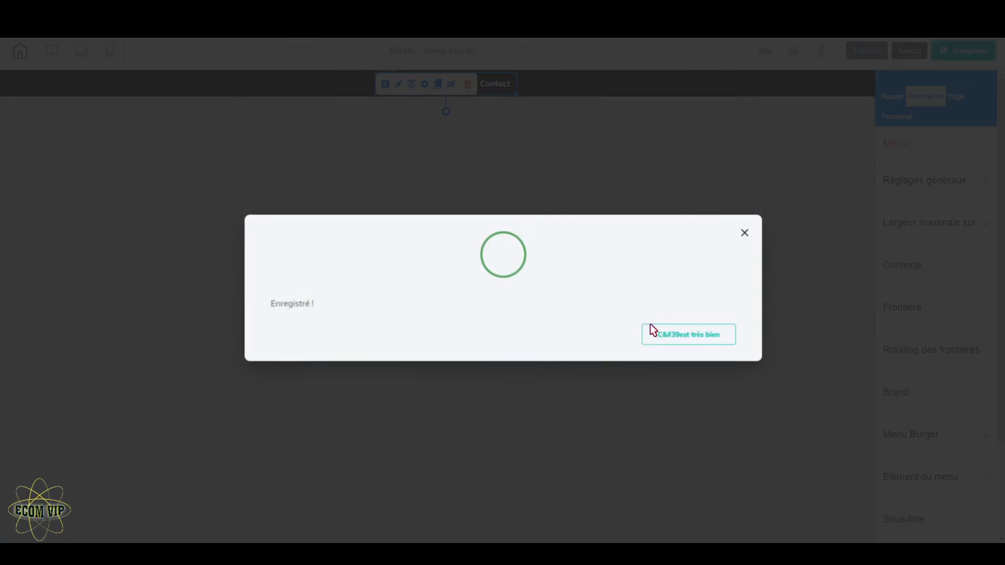
left_click(676, 340)
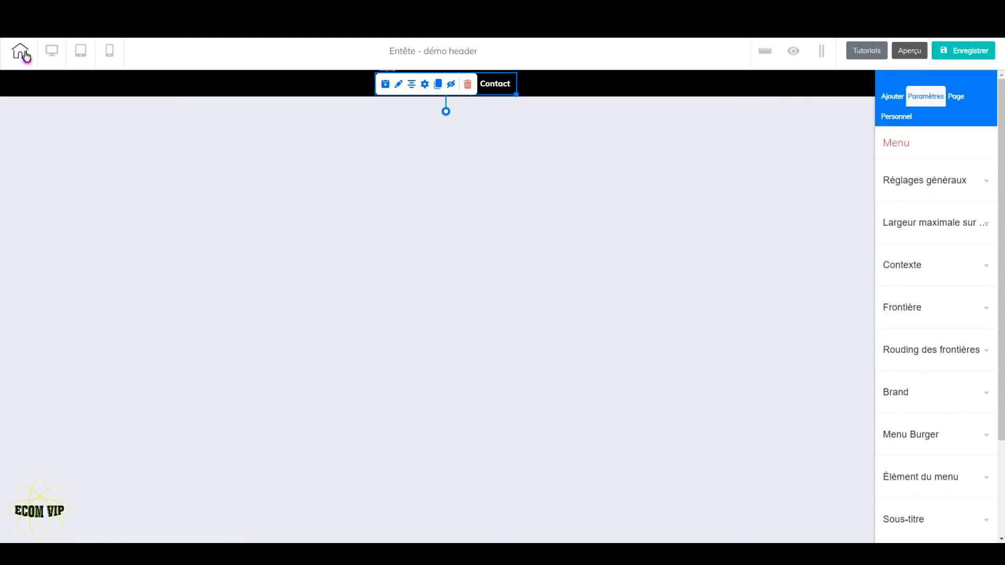
left_click(23, 54)
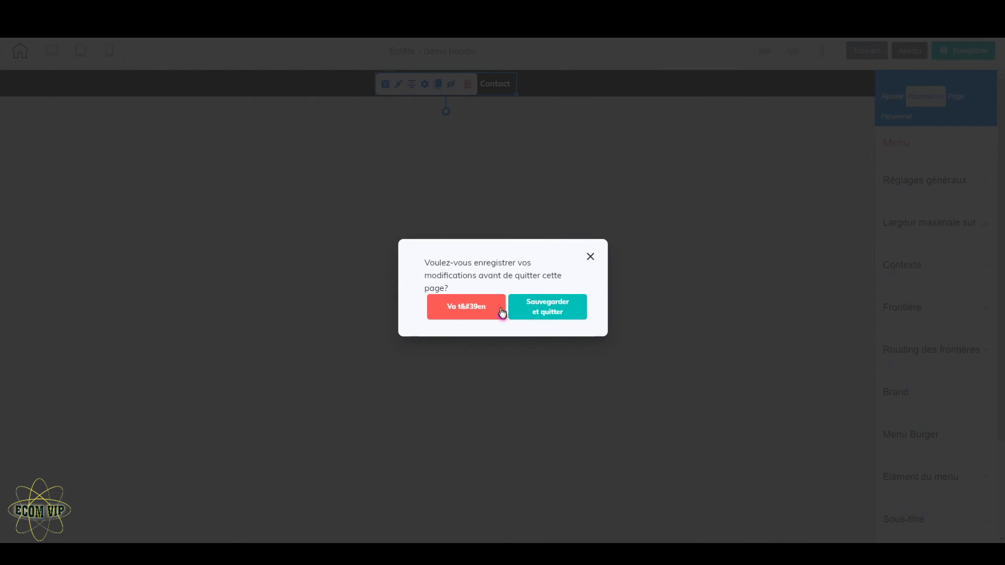
left_click(551, 307)
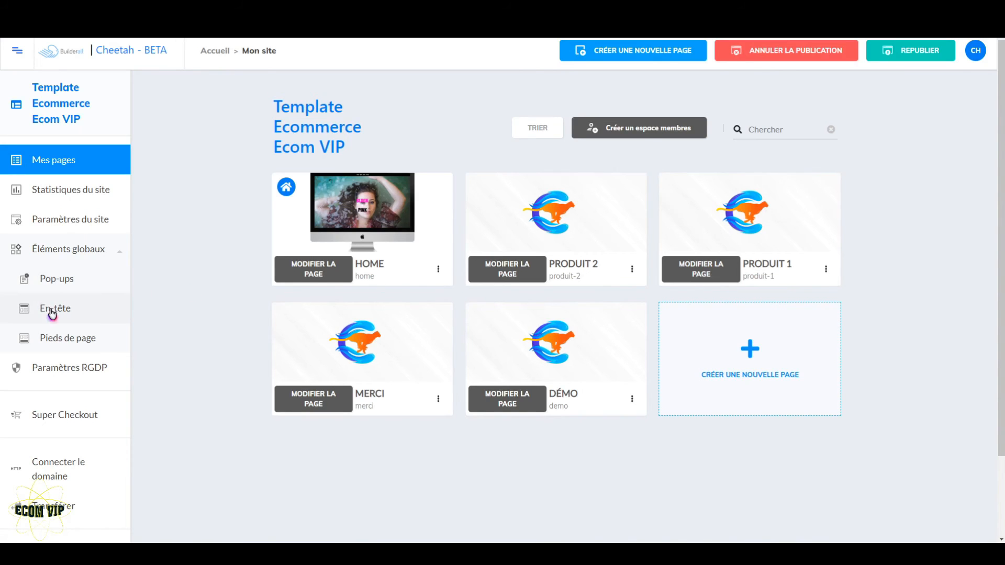
Create a new global footer named démo footer and open it for editing
left_click(86, 340)
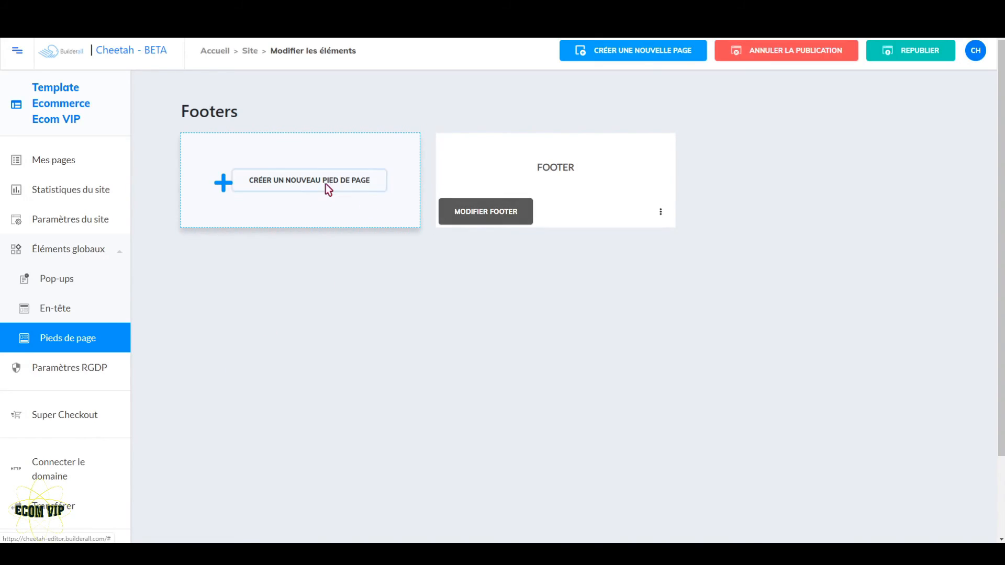
left_click(328, 188)
left_click(430, 288)
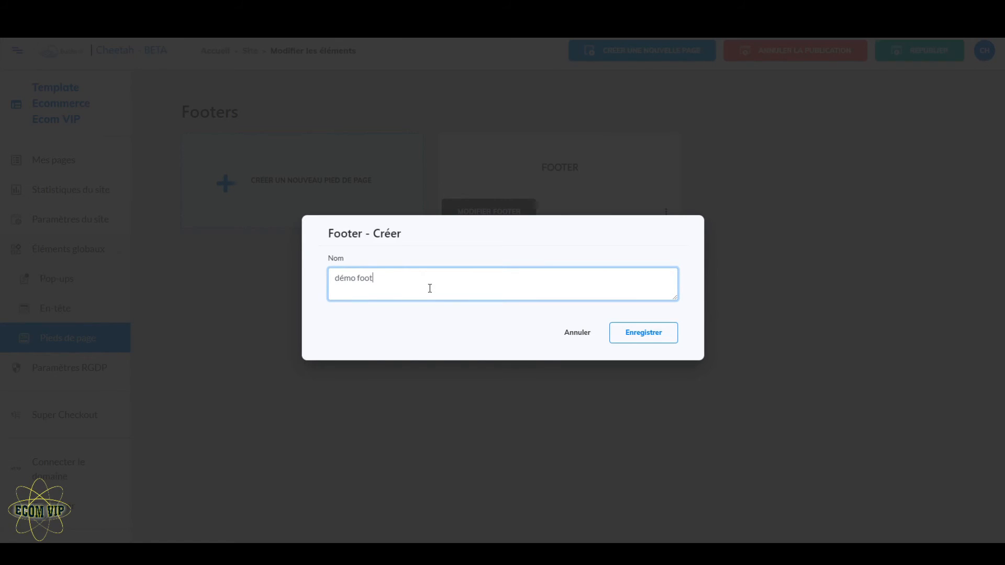
left_click(644, 333)
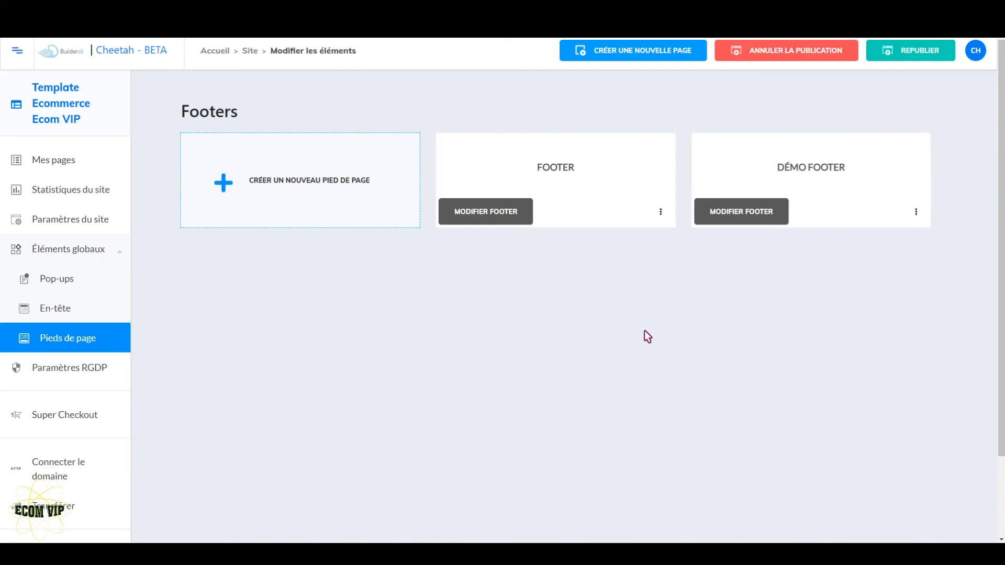
left_click(733, 213)
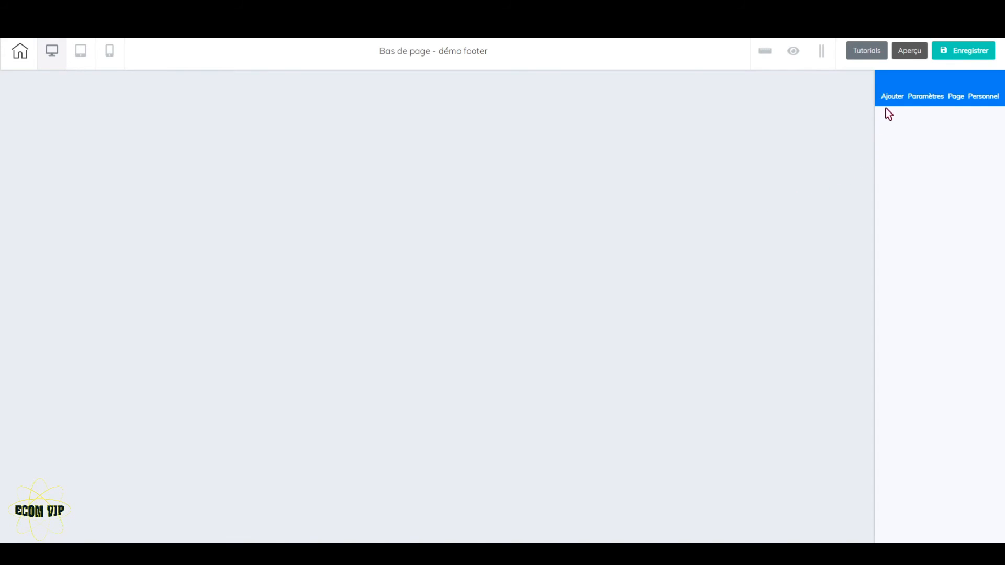
Browse the ready-made footer panel designs available for the empty footer
left_click(892, 98)
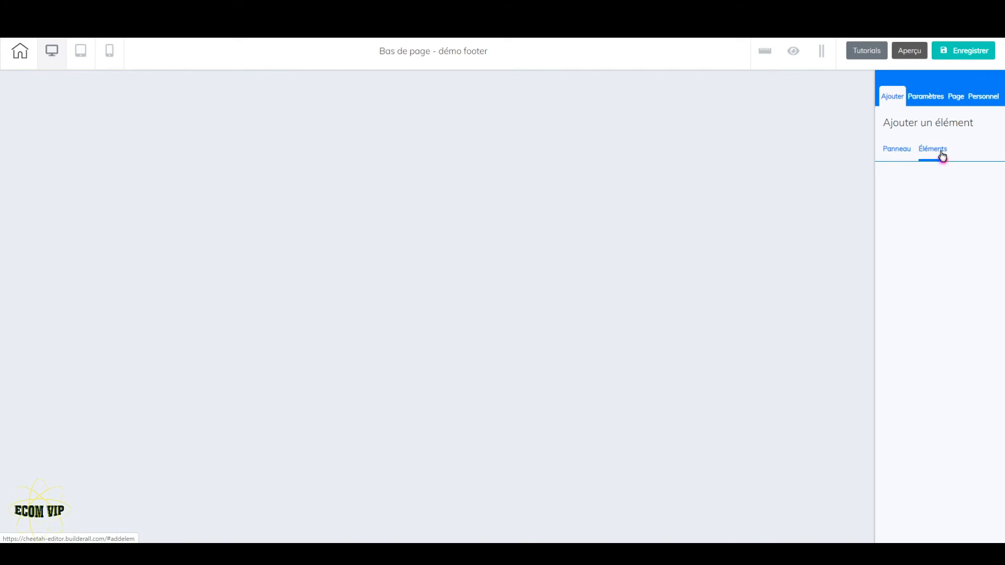
left_click(911, 155)
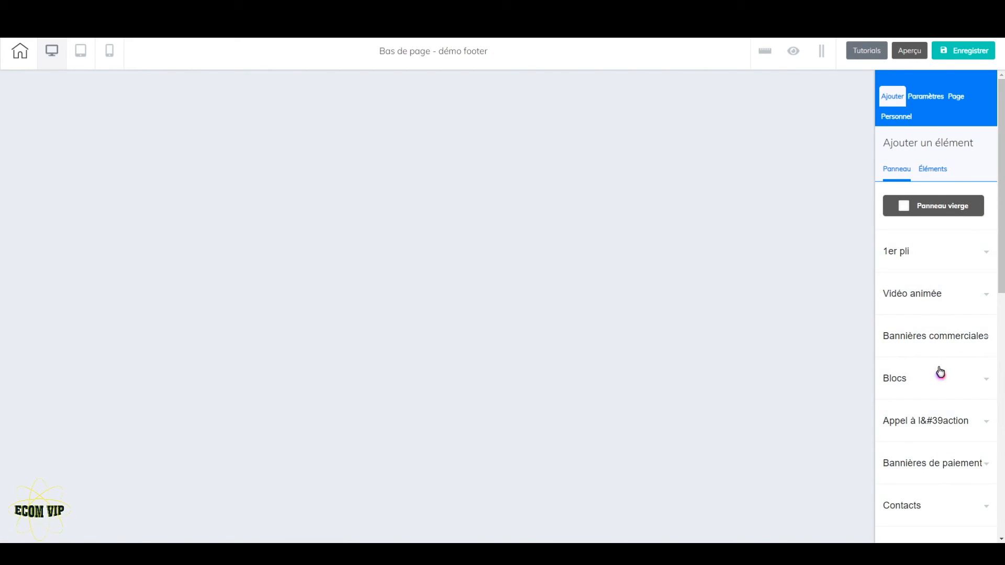
scroll(938, 372, "down", 3)
scroll(941, 372, "down", 4)
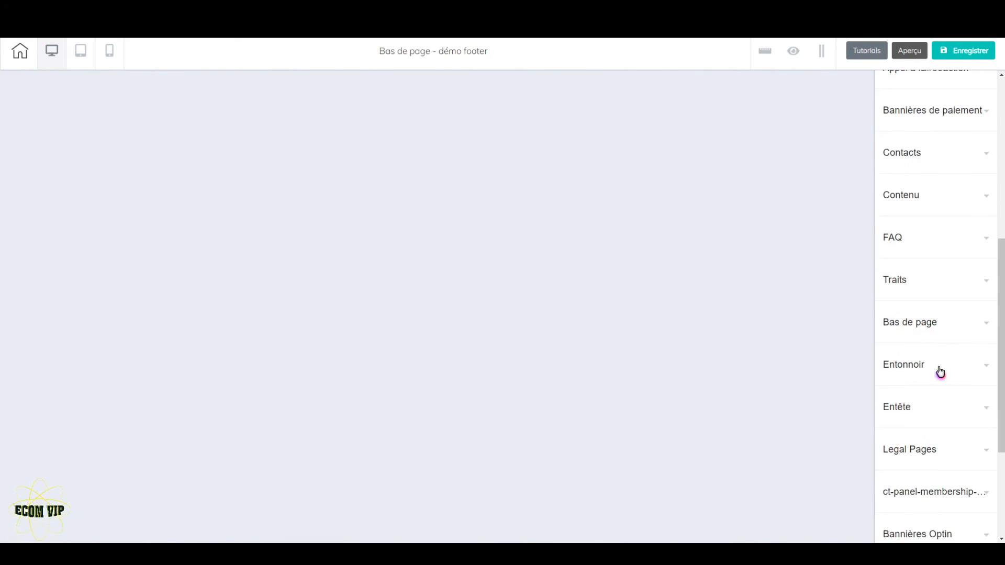
left_click(952, 329)
scroll(937, 406, "down", 7)
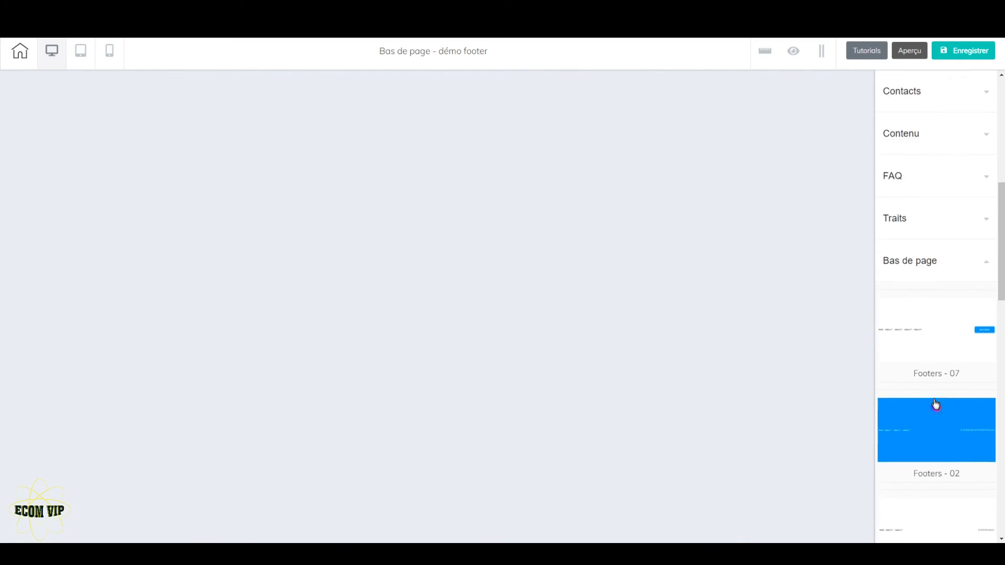
scroll(940, 350, "down", 3)
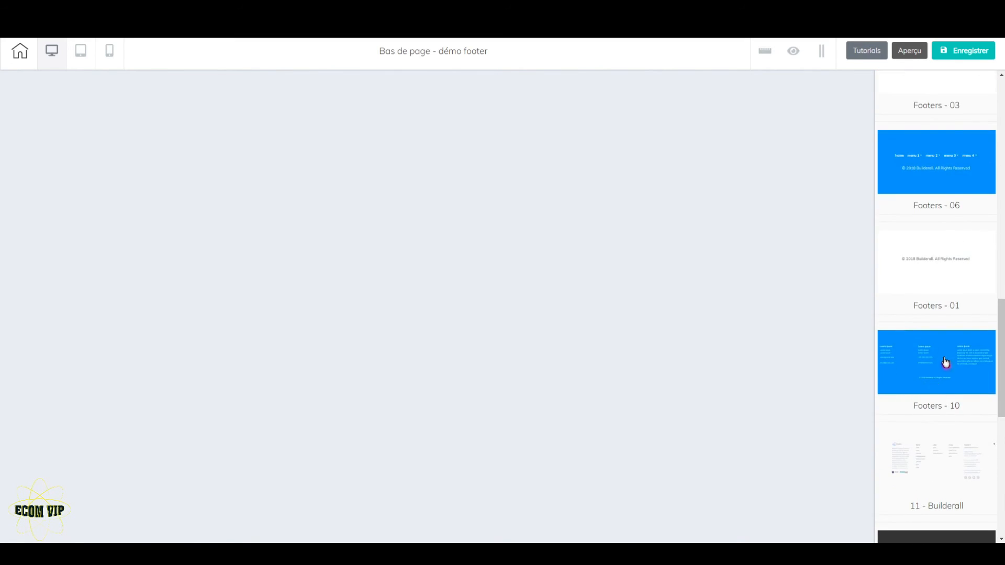
scroll(945, 359, "down", 3)
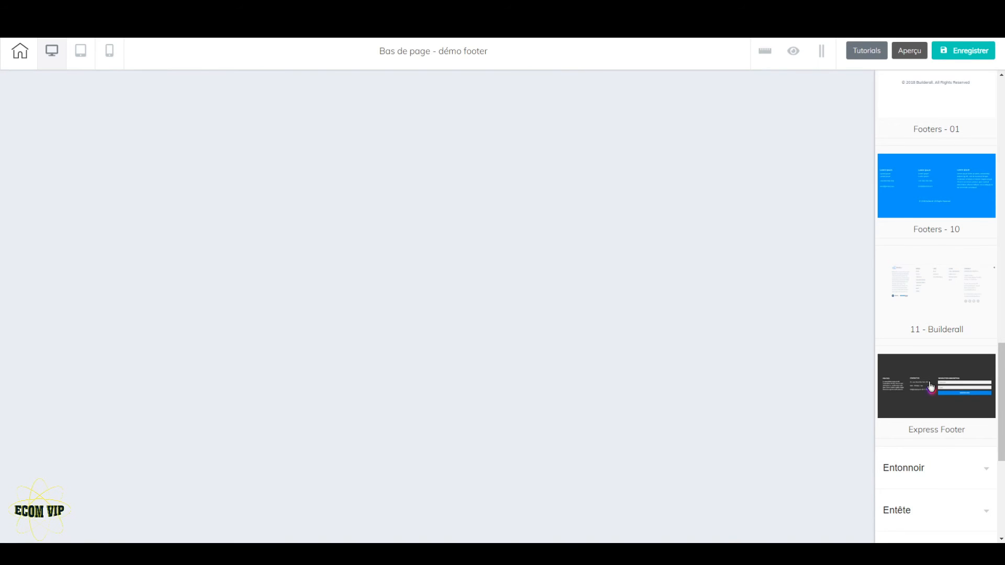
scroll(931, 386, "up", 20)
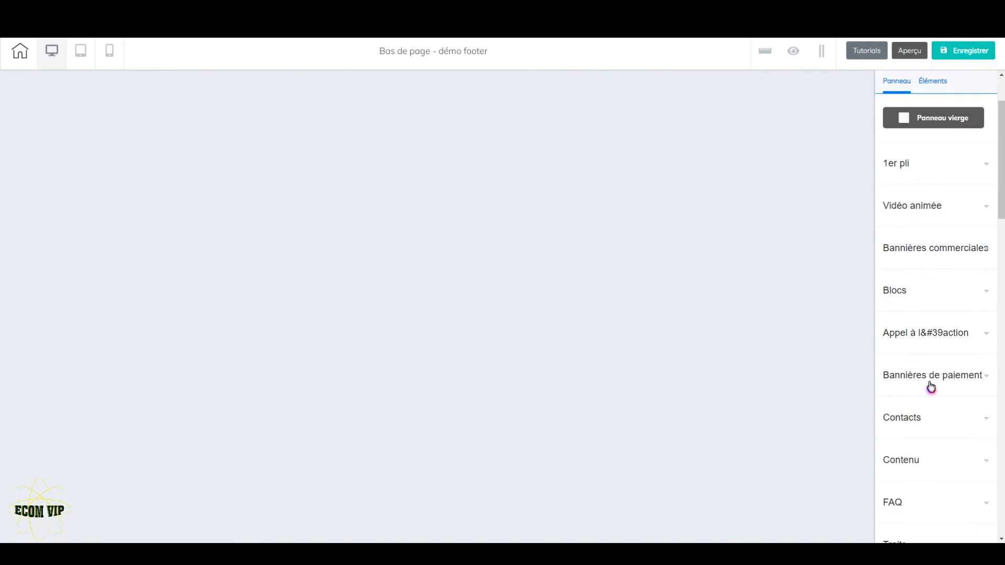
scroll(931, 386, "up", 2)
left_click(936, 178)
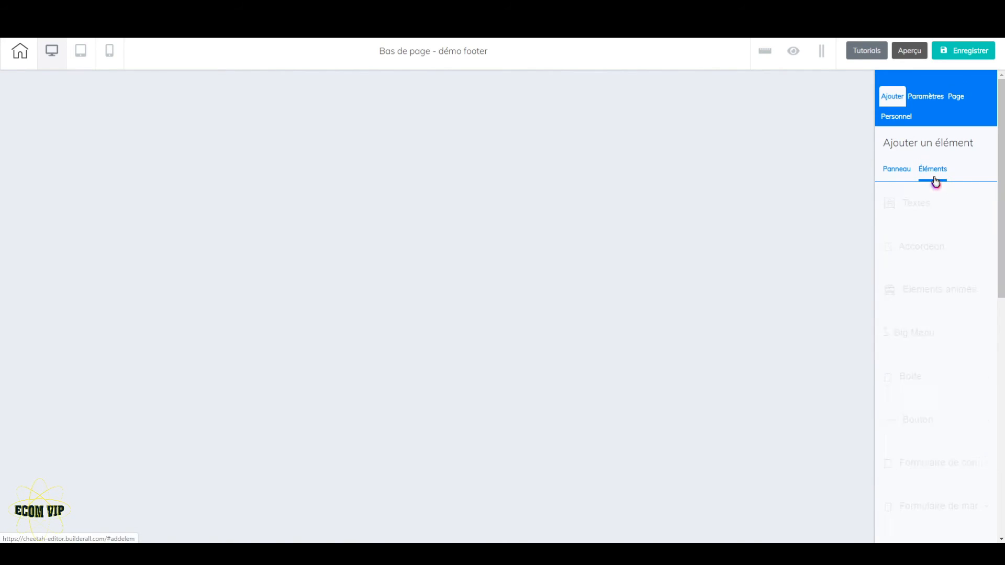
Insert the saved personal panel footer ecommerce into the empty démo footer
left_click(902, 116)
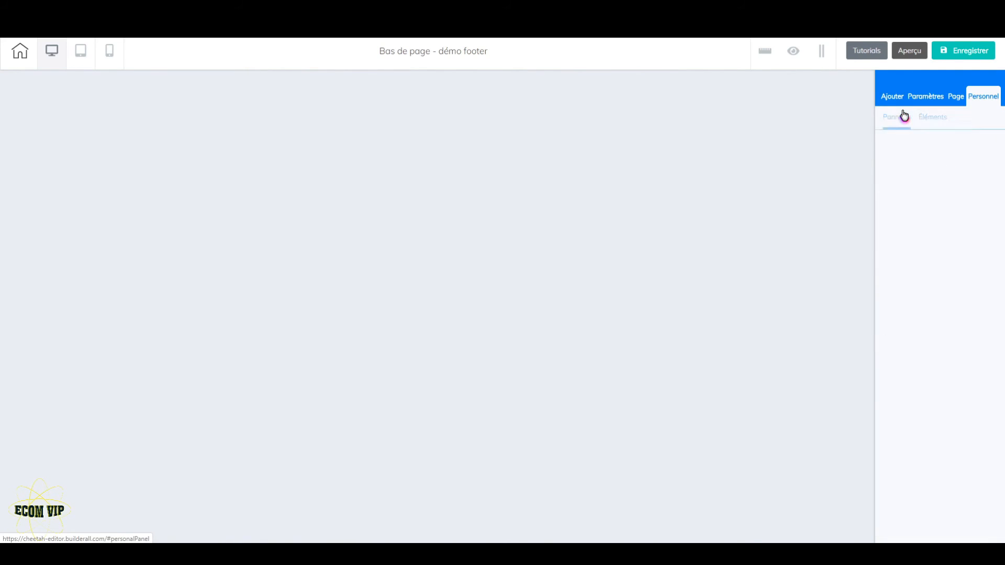
left_click(891, 121)
left_click(931, 157)
scroll(935, 443, "down", 10)
scroll(935, 445, "down", 5)
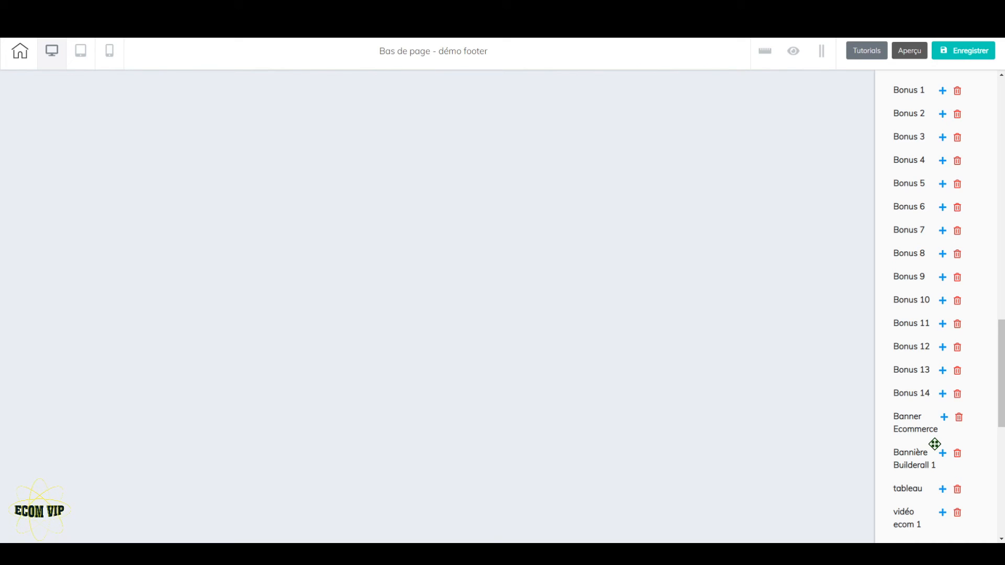
scroll(935, 444, "down", 10)
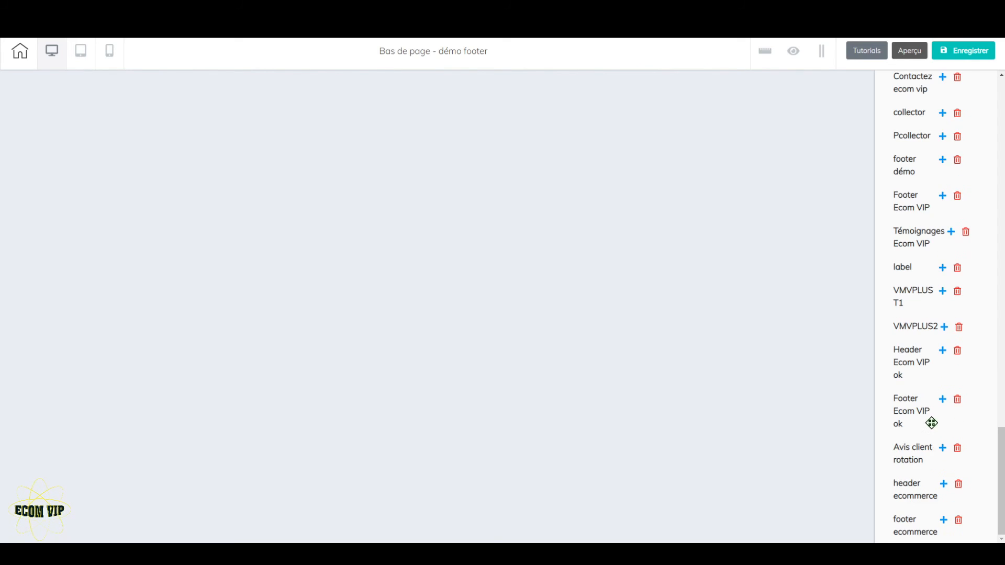
left_click(945, 521)
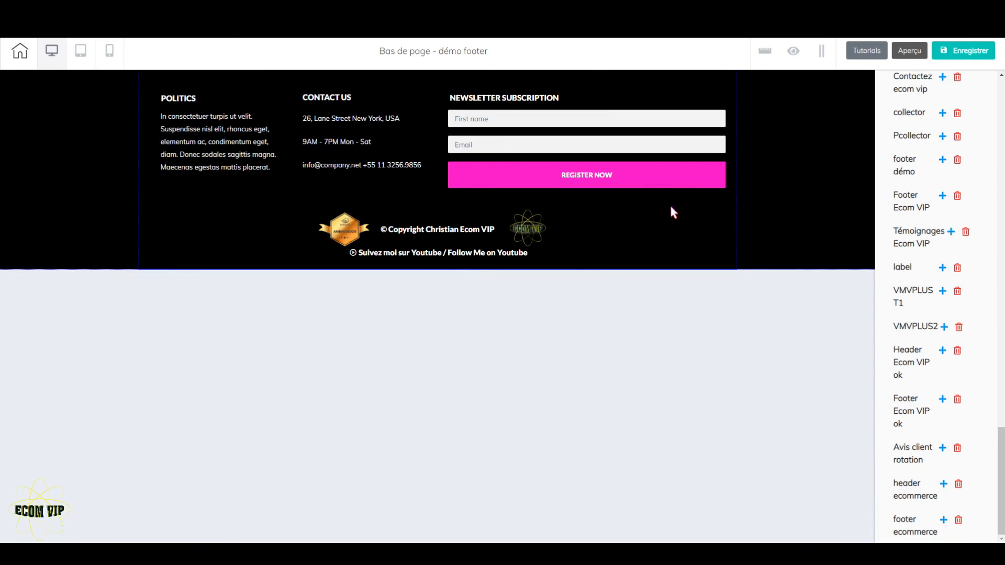
Save the démo footer and exit its editor to the site's page overview
left_click(606, 167)
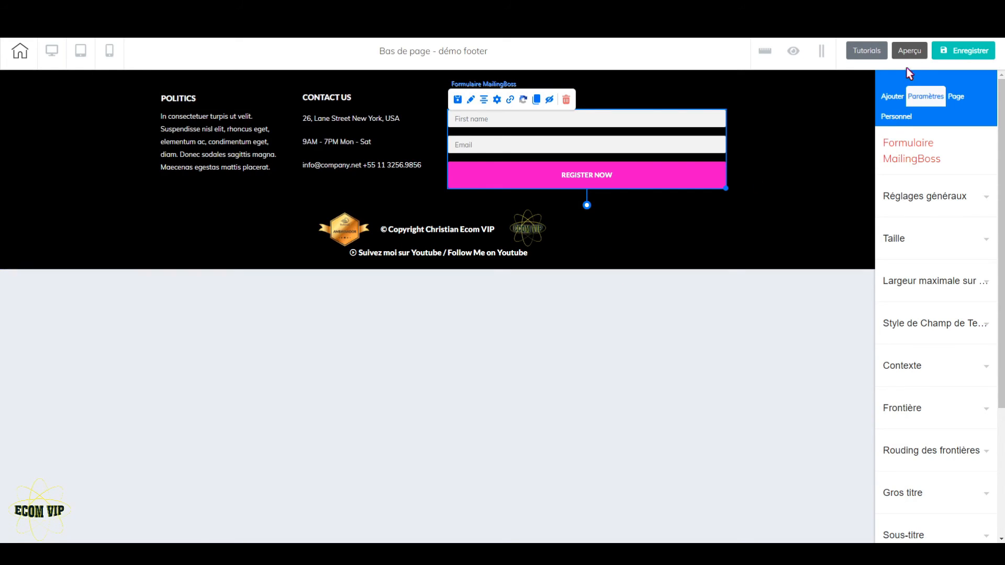
left_click(956, 51)
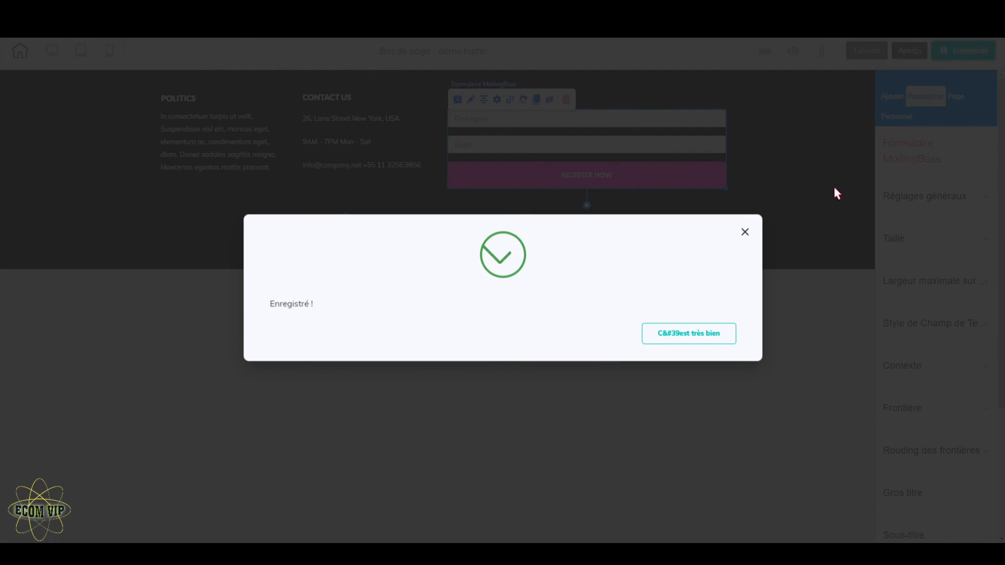
left_click(687, 335)
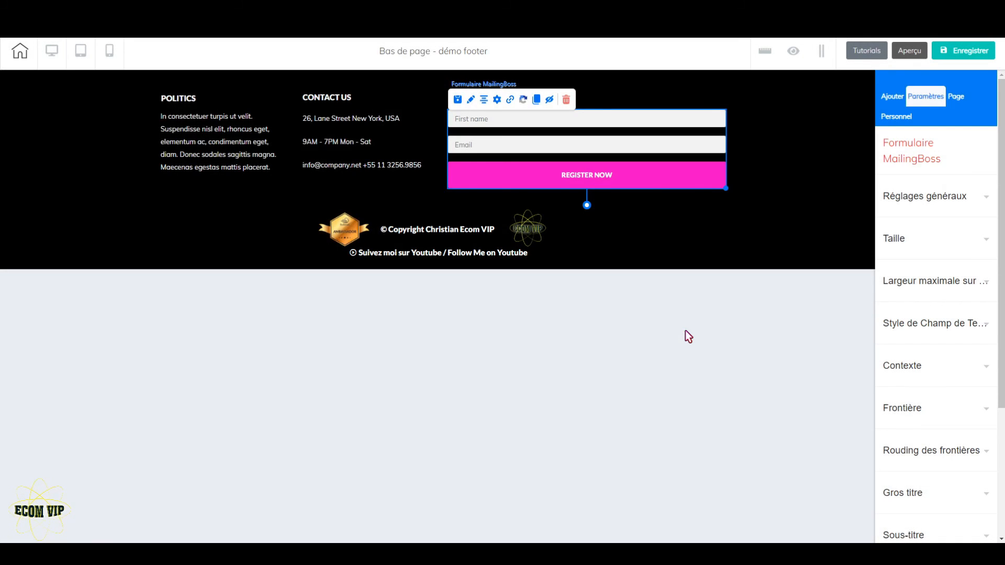
left_click(21, 53)
left_click(554, 315)
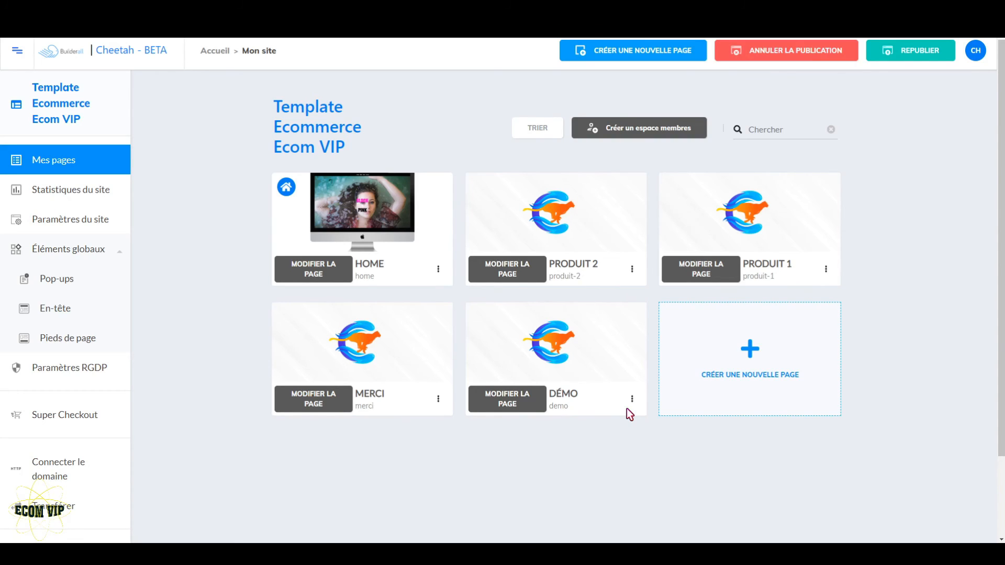
In the Démo page's settings, assign démo header as the header for both desktop and mobile
left_click(631, 400)
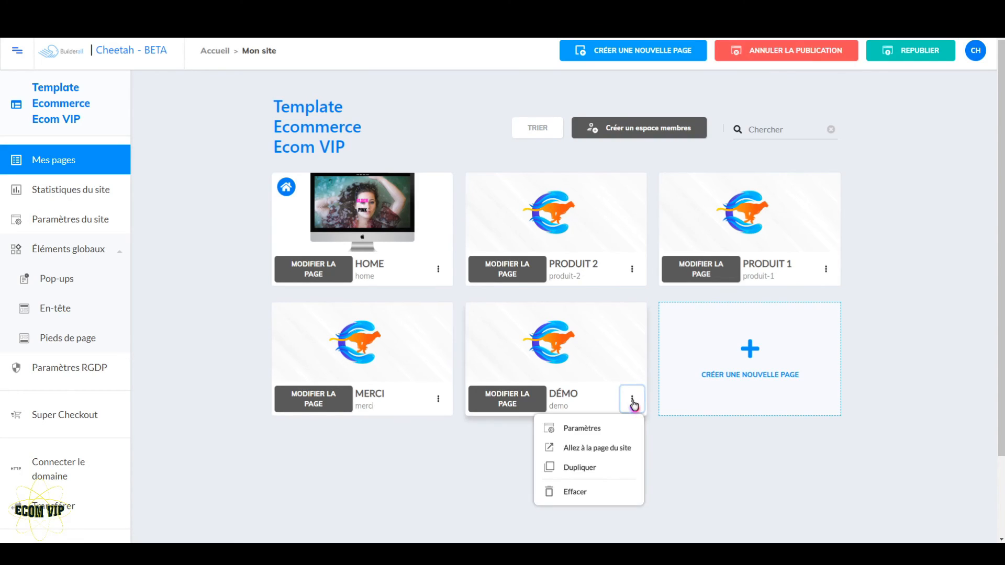
left_click(598, 430)
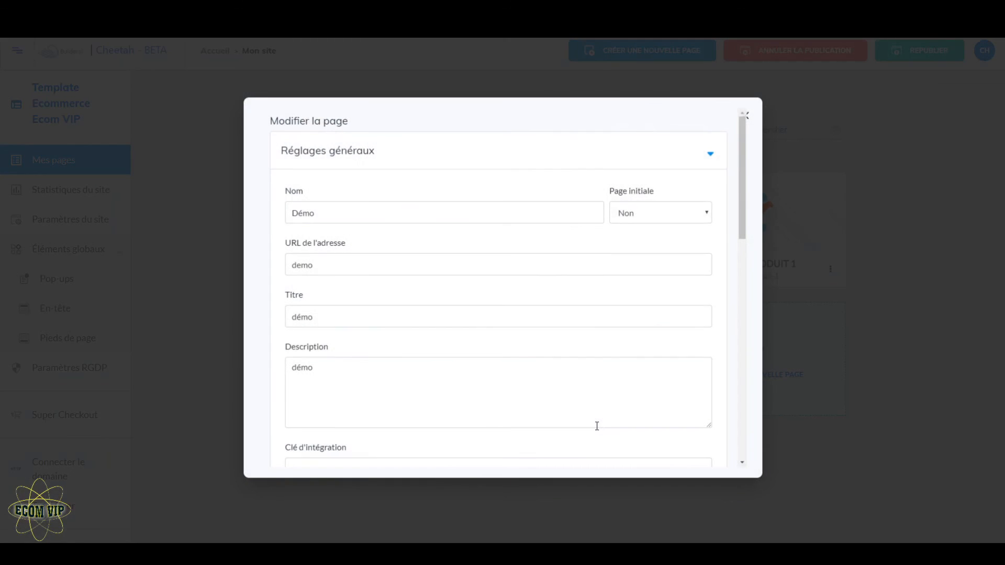
scroll(597, 427, "down", 10)
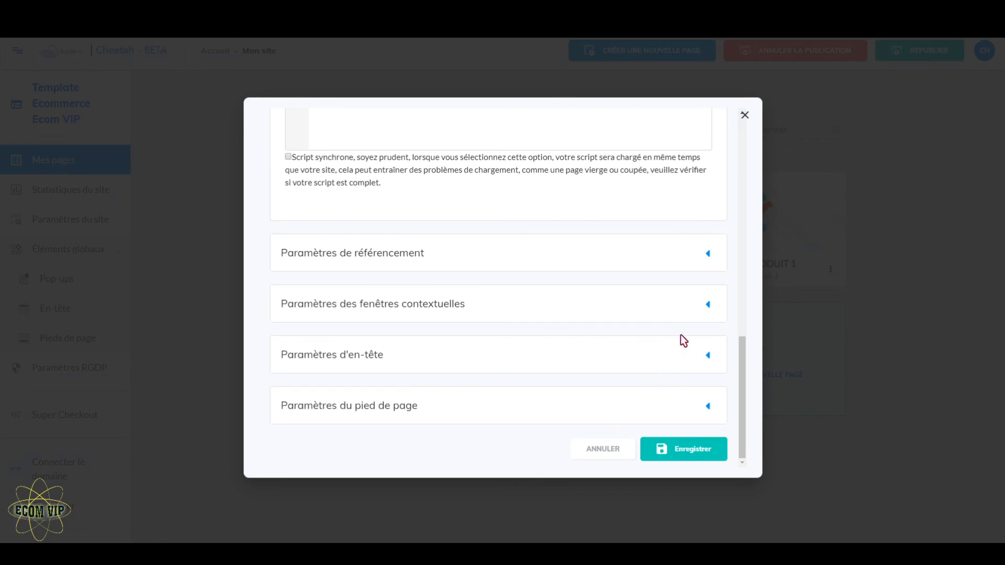
left_click(707, 357)
scroll(565, 431, "down", 2)
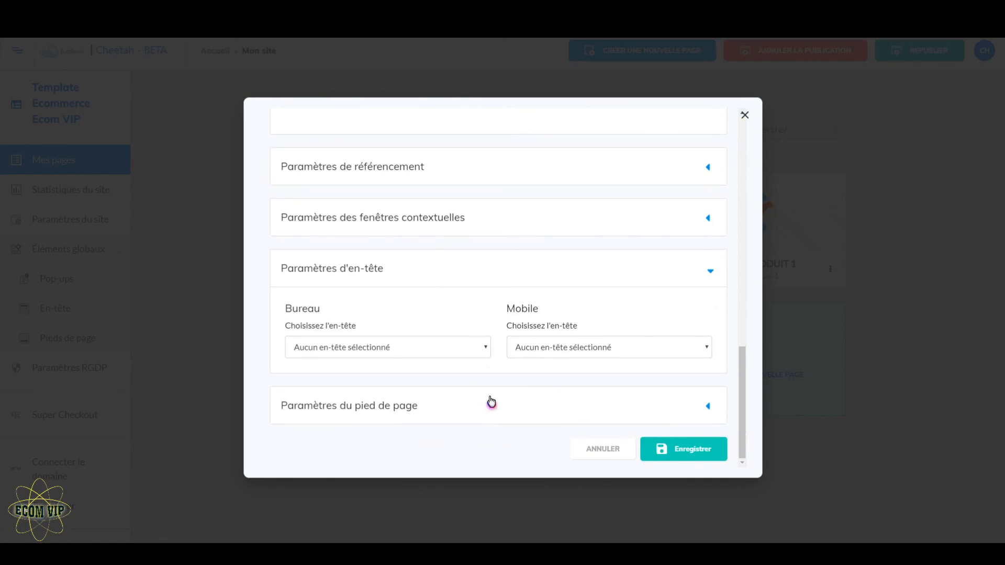
left_click(485, 346)
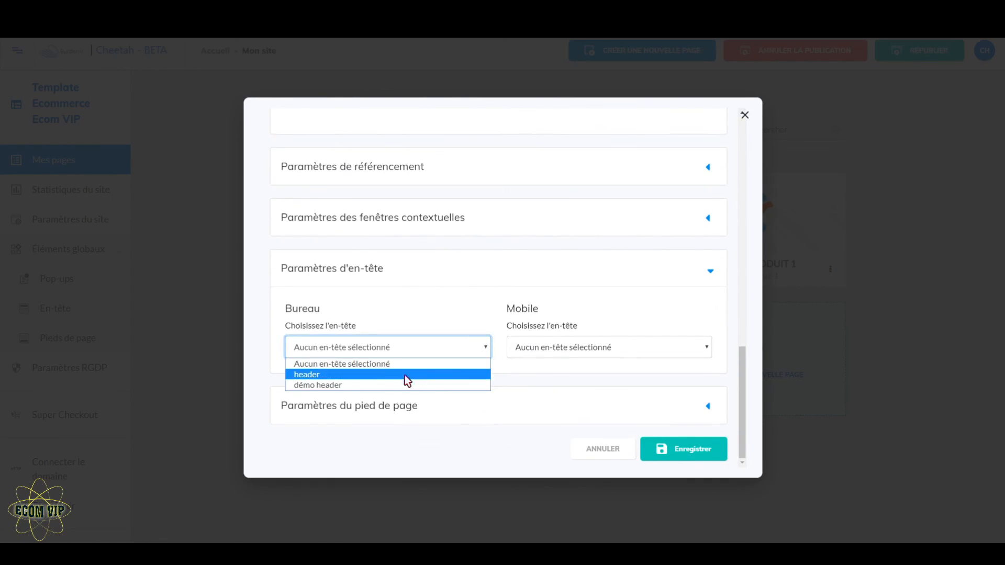
left_click(356, 386)
left_click(659, 357)
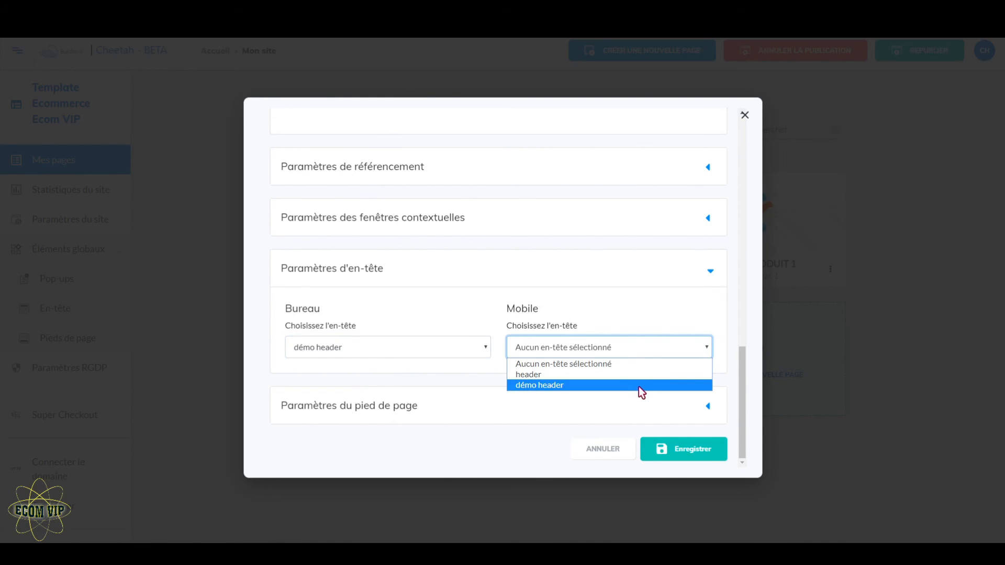
left_click(642, 390)
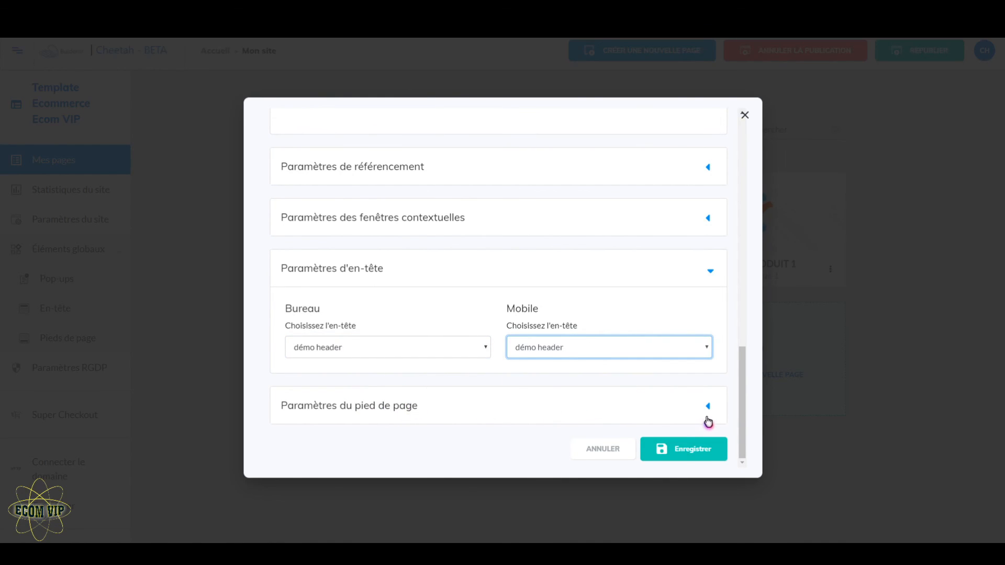
Assign démo footer as the Démo page's footer for both desktop and mobile
left_click(709, 408)
scroll(583, 399, "down", 2)
left_click(474, 395)
left_click(415, 439)
left_click(684, 408)
left_click(646, 437)
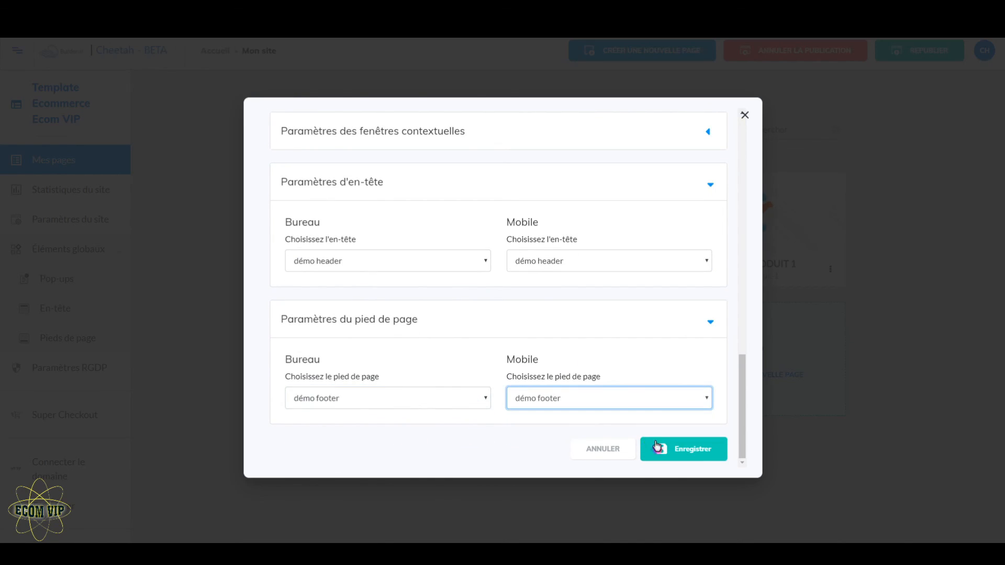
Save the Démo page's header and footer settings and republish the site
left_click(704, 455)
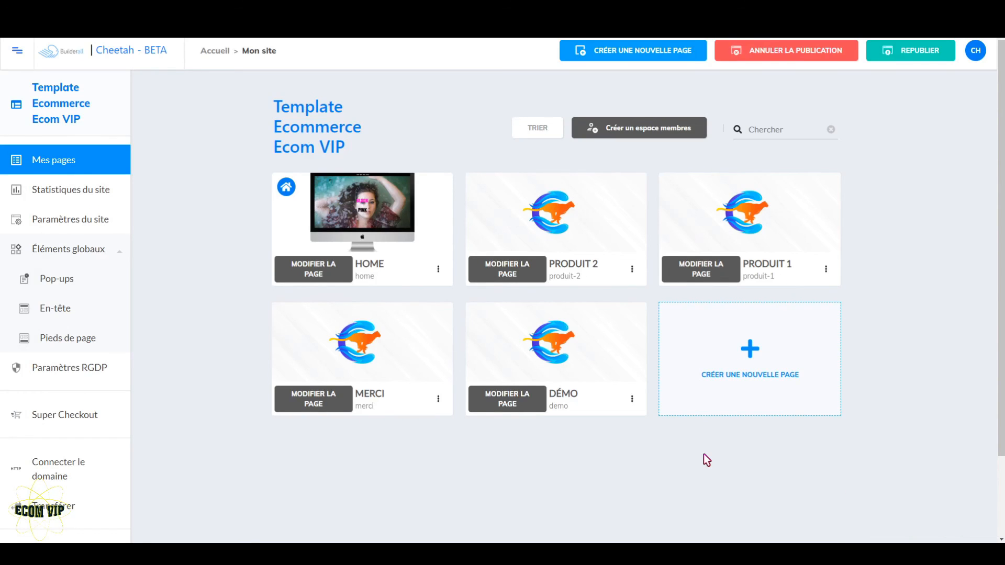
left_click(907, 54)
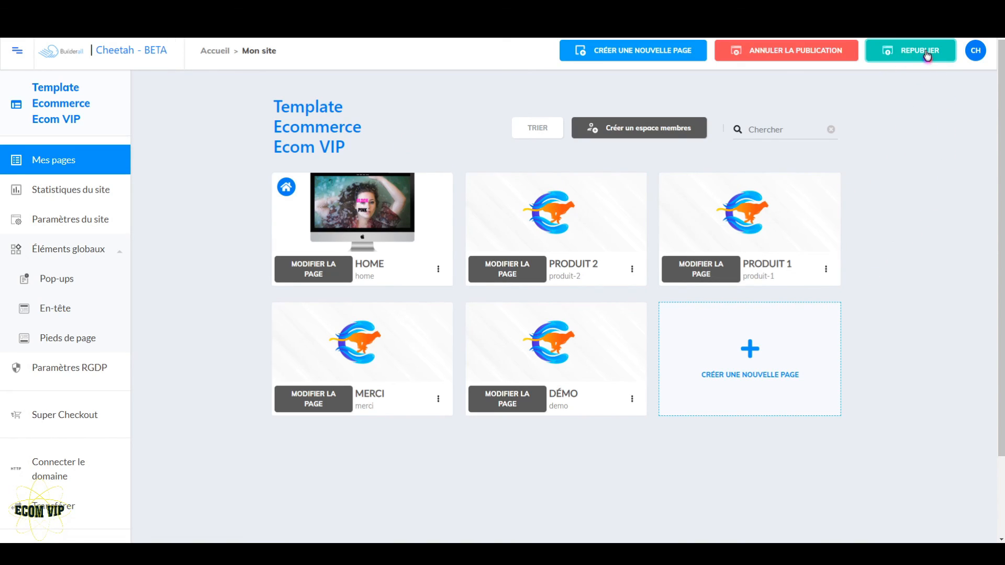
Open the published Démo page on the live site and review its header, product sections and footer
left_click(633, 401)
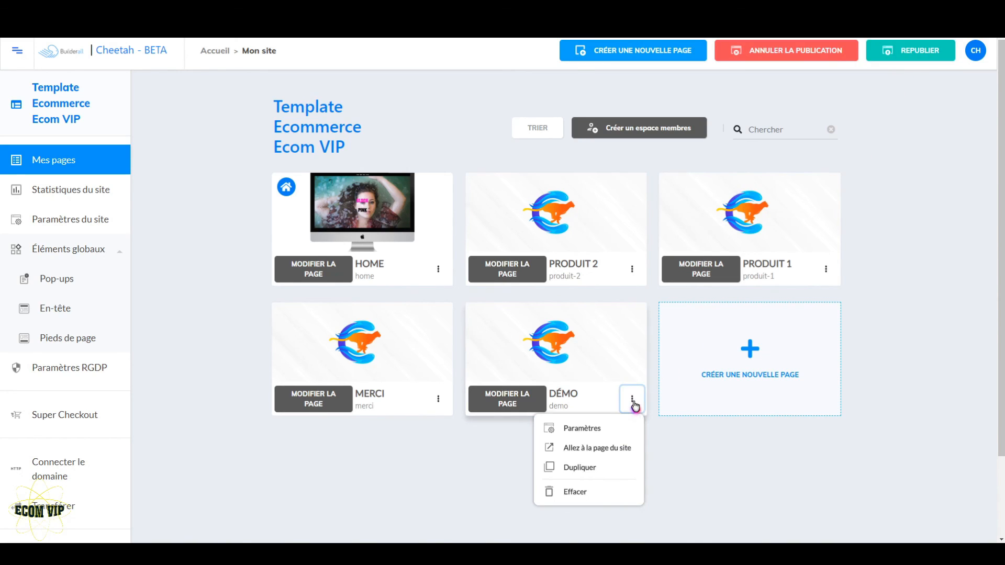
left_click(611, 449)
scroll(609, 448, "down", 6)
scroll(503, 291, "down", 12)
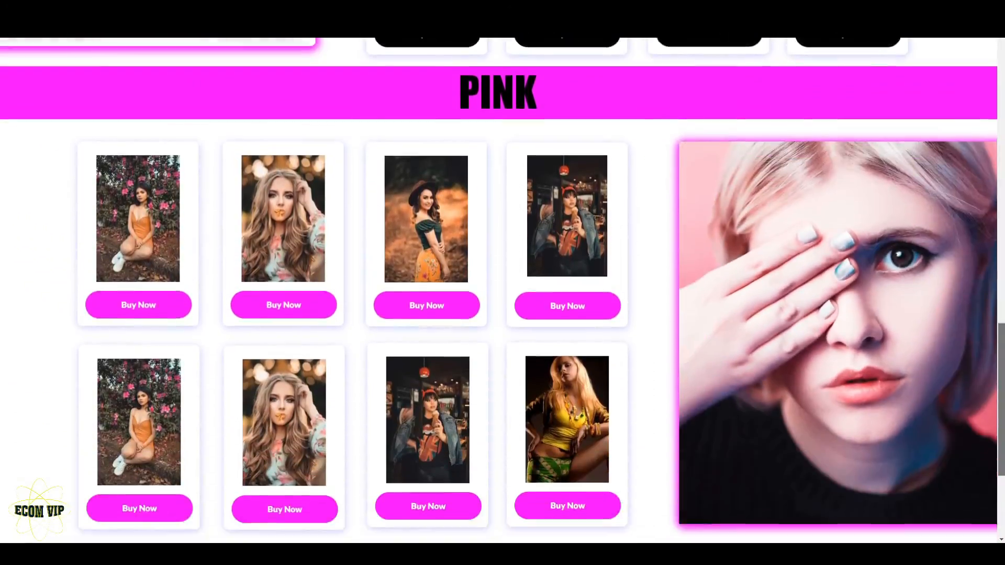
scroll(503, 290, "up", 15)
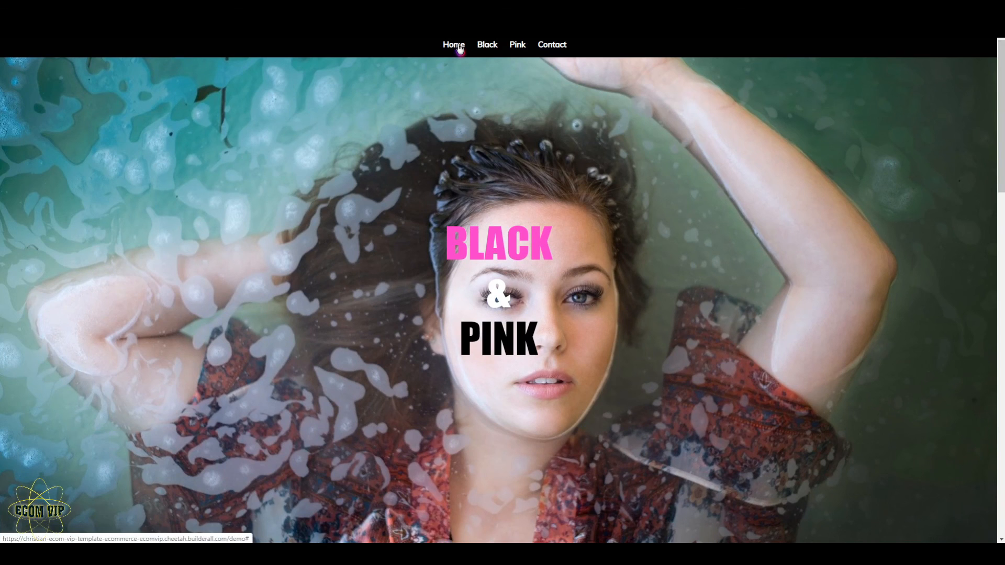
scroll(460, 48, "down", 1)
scroll(480, 43, "up", 1)
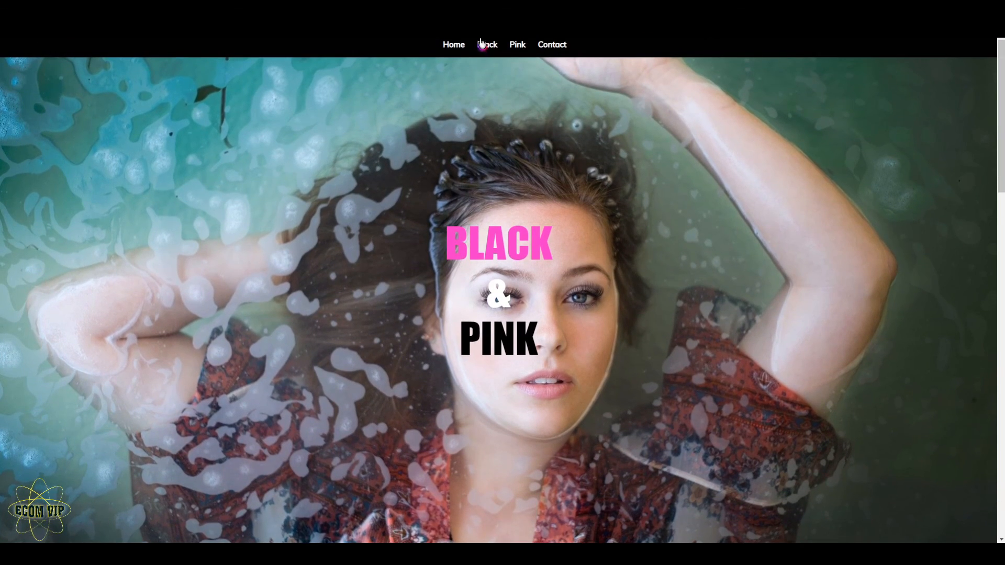
Test the Black and Pink links in the published page's header menu
left_click(486, 44)
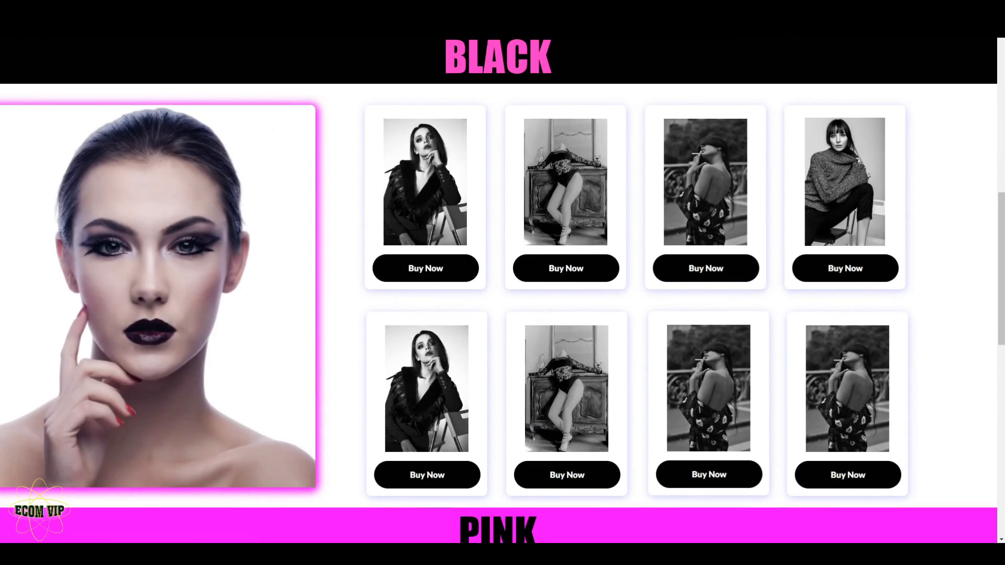
scroll(499, 63, "up", 8)
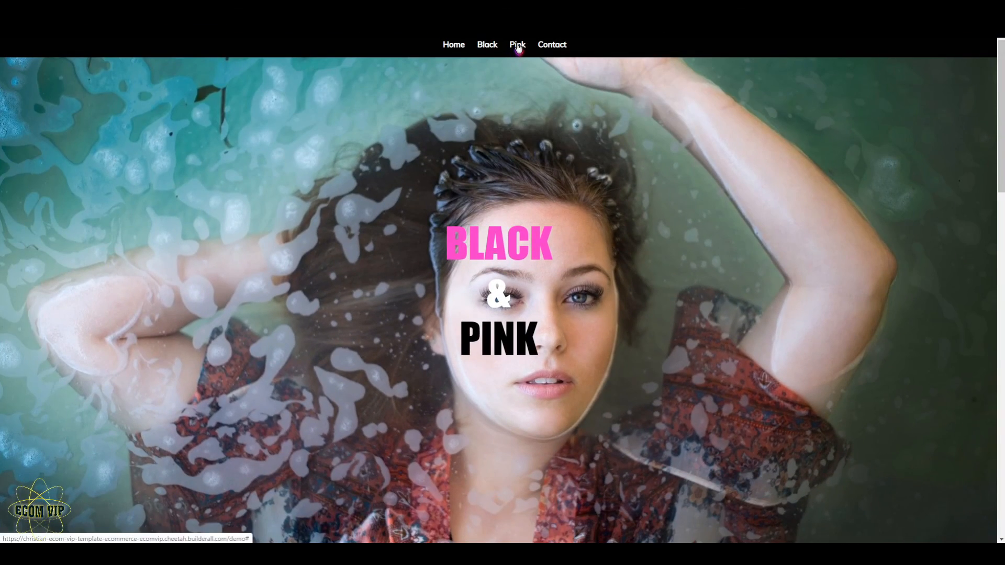
left_click(518, 45)
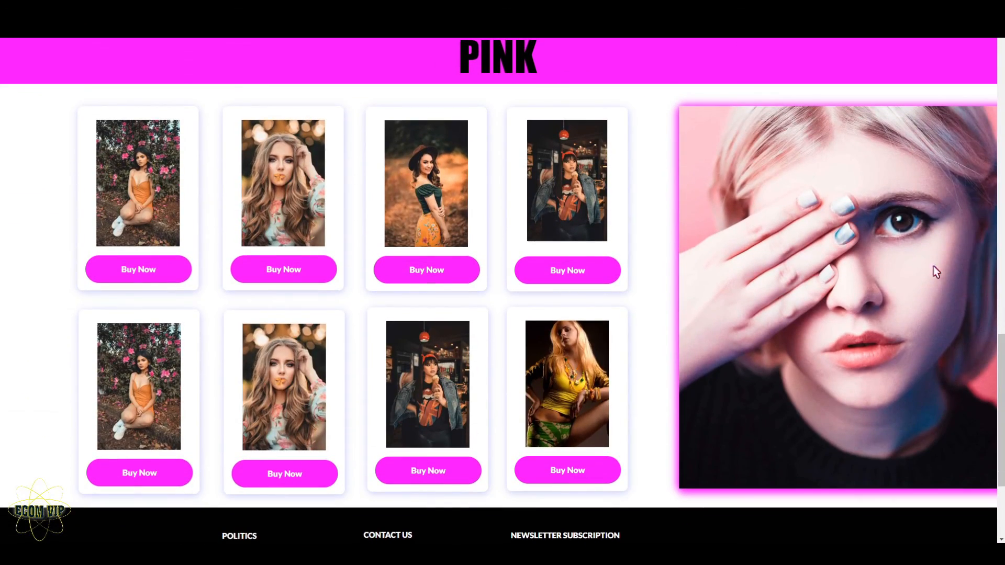